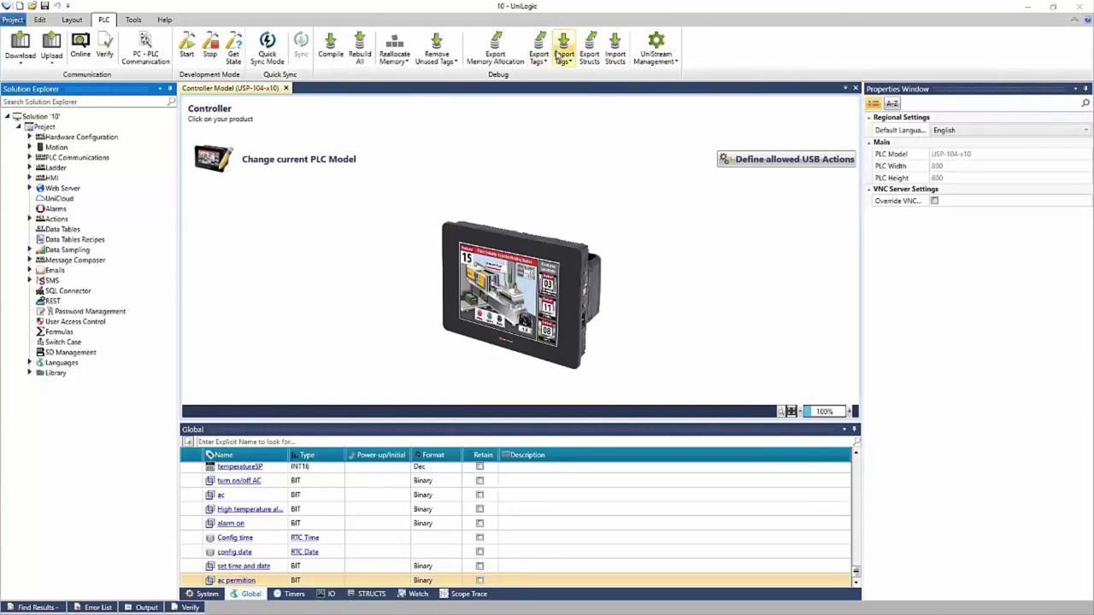
left_click(663, 65)
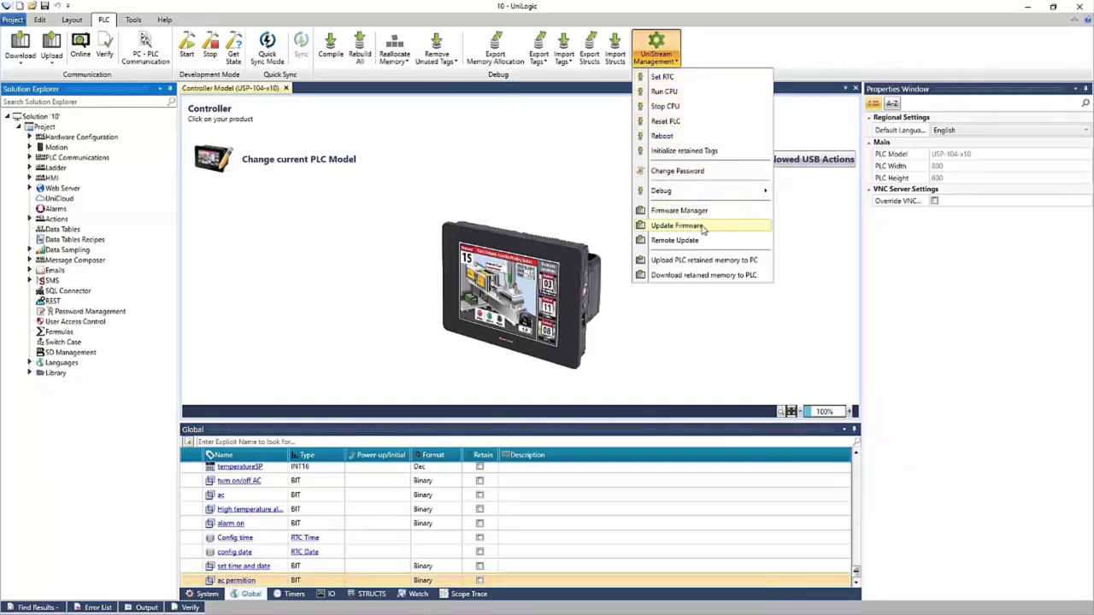
left_click(500, 184)
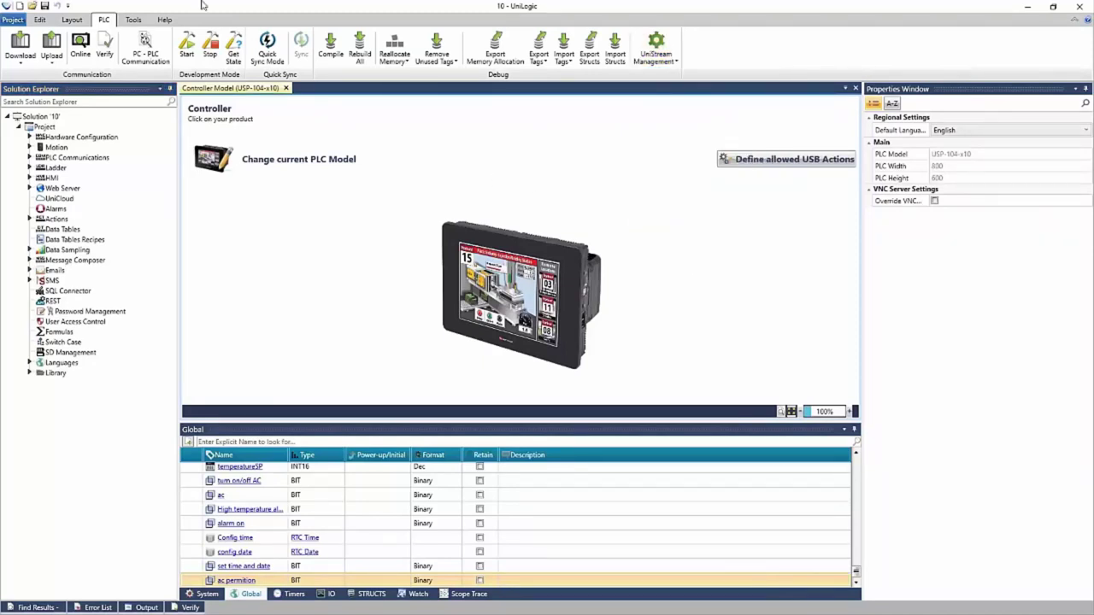
left_click(173, 22)
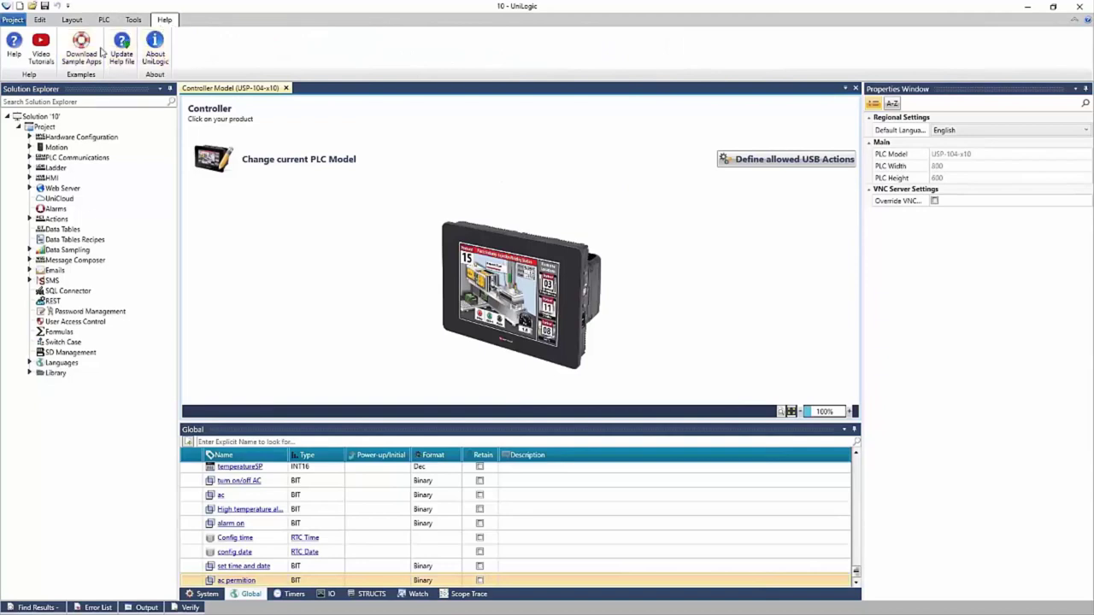
left_click(135, 20)
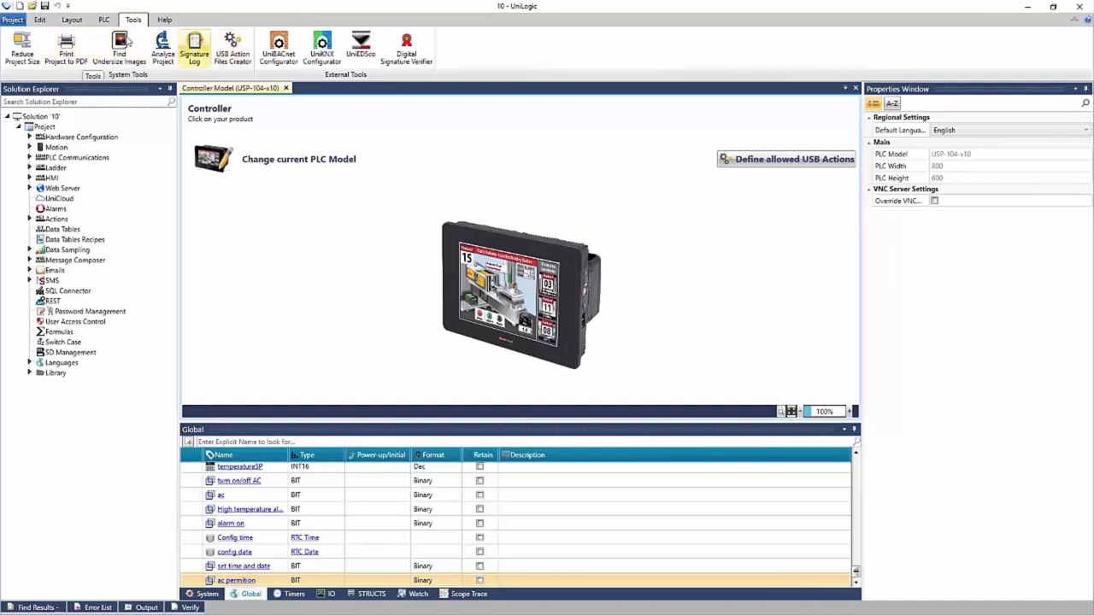
left_click(105, 20)
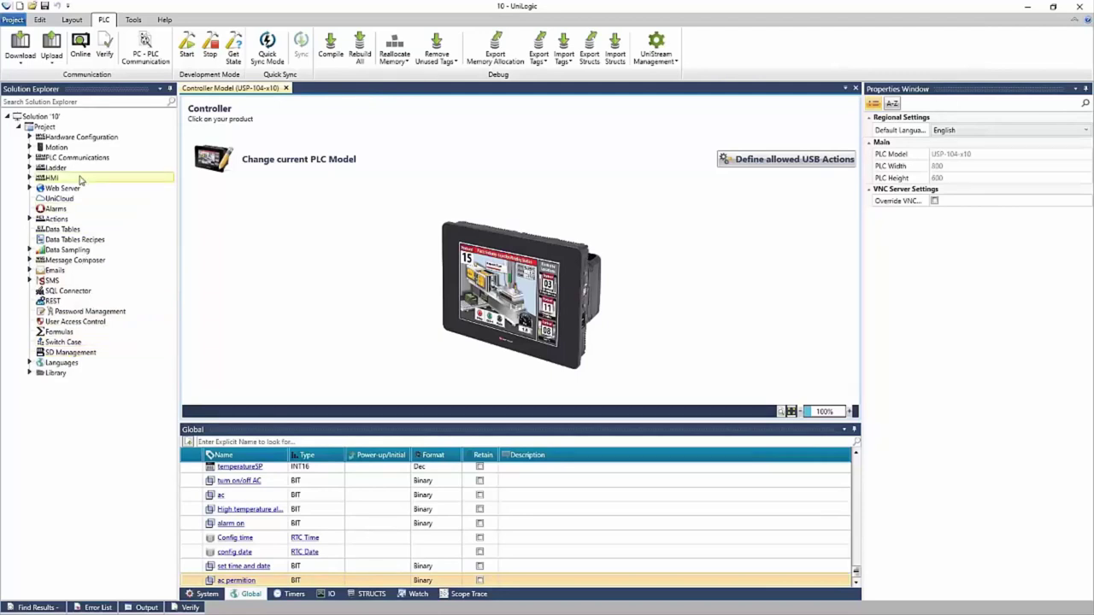
Open the ladder function Function1 and the HMI screens Bottling and Capping from the project's Module1 folders
left_click(30, 168)
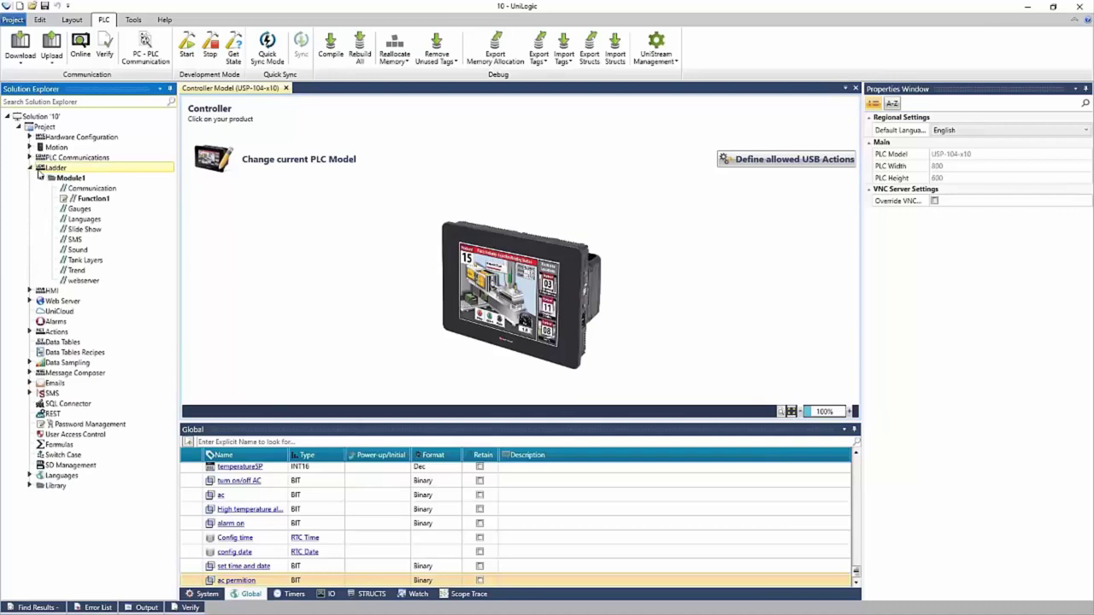
double_click(94, 198)
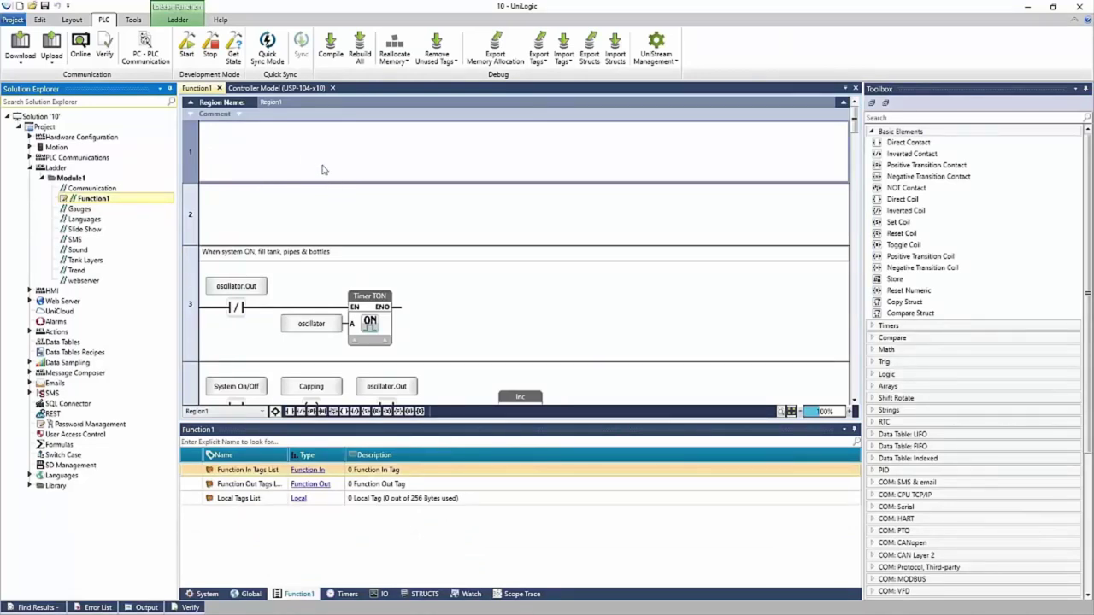
left_click(30, 292)
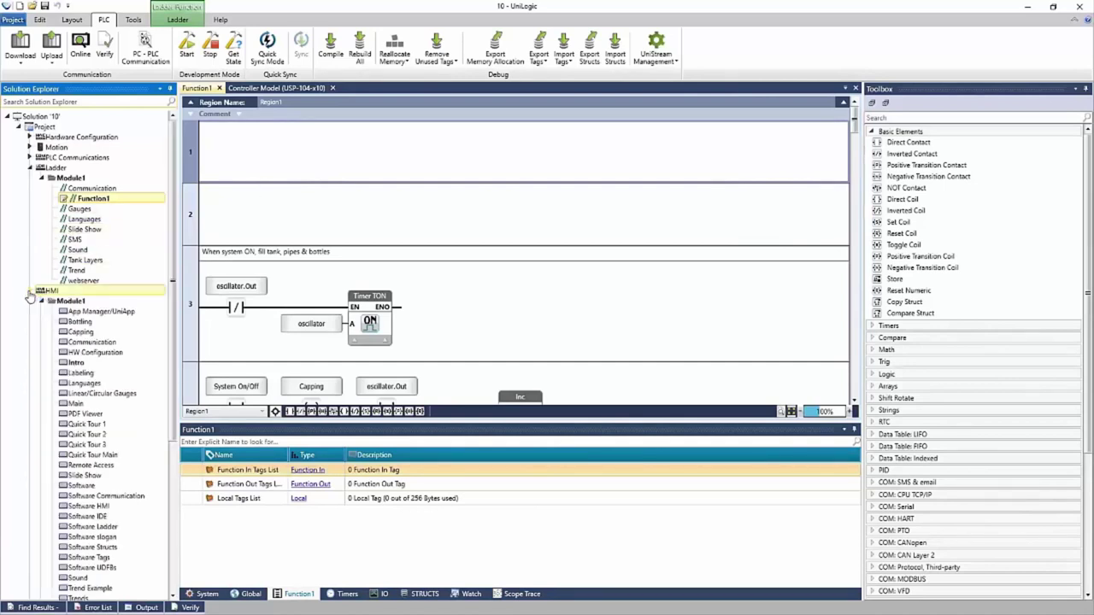
left_click(98, 324)
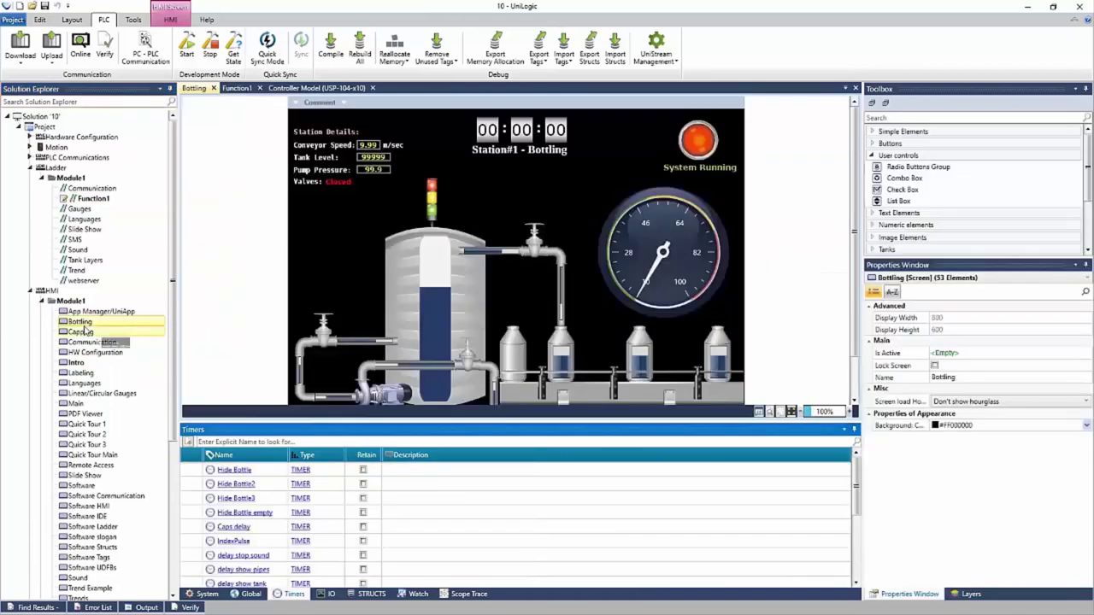
double_click(81, 332)
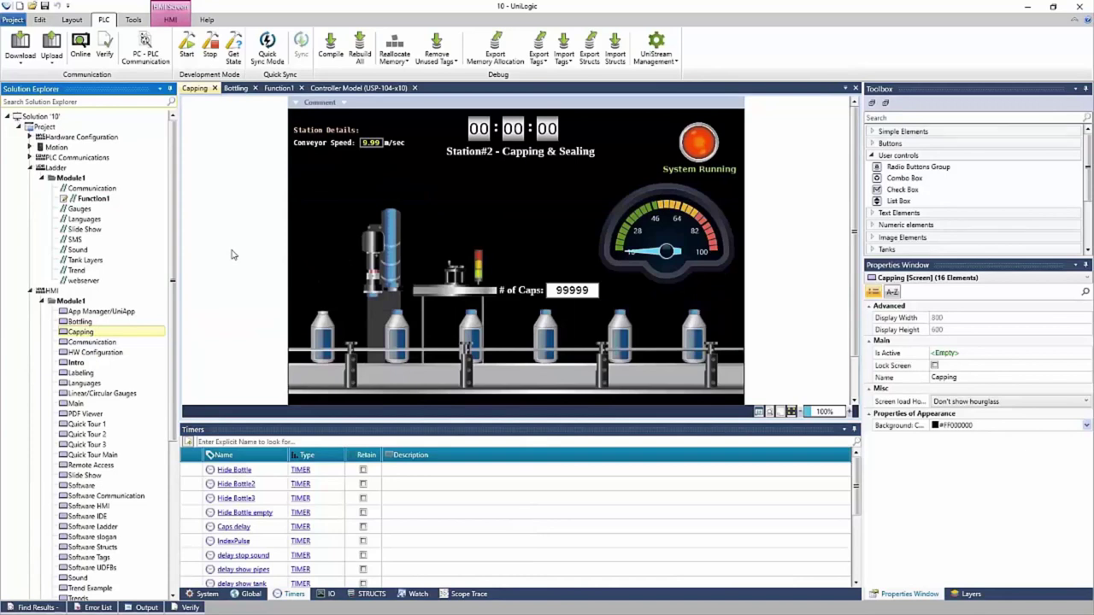
Go back to Function1 and examine the built-in system tags, including the members of the General struct
double_click(111, 199)
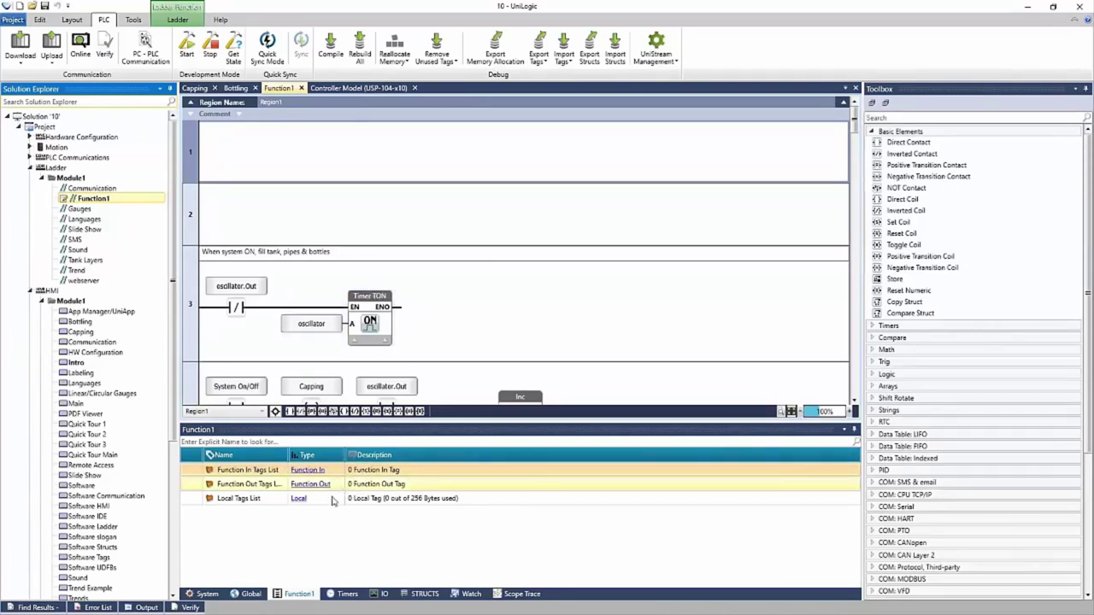
left_click(206, 594)
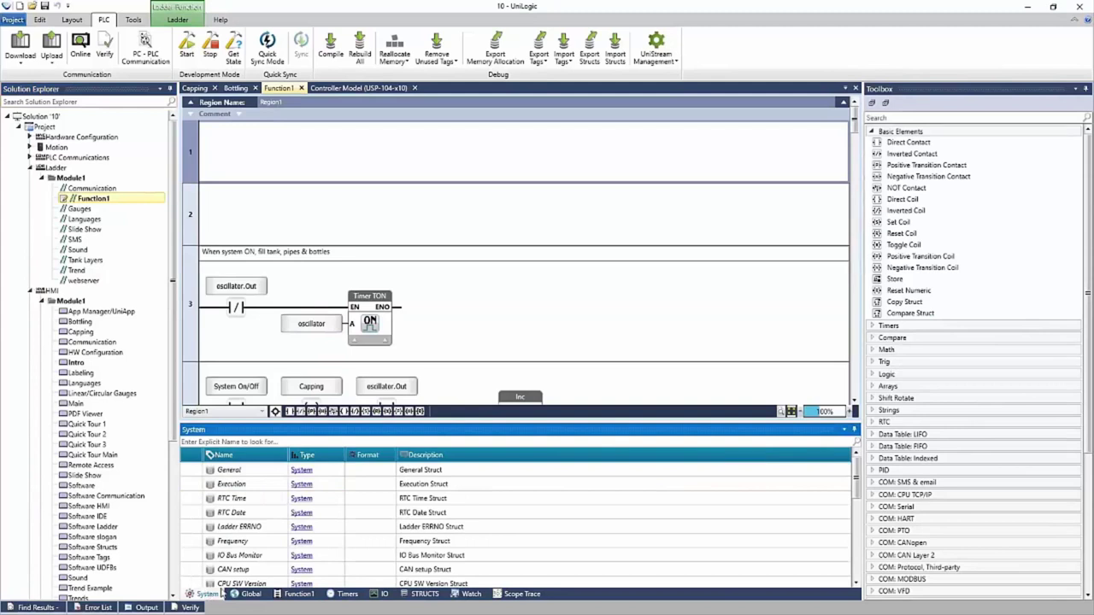
left_click(258, 594)
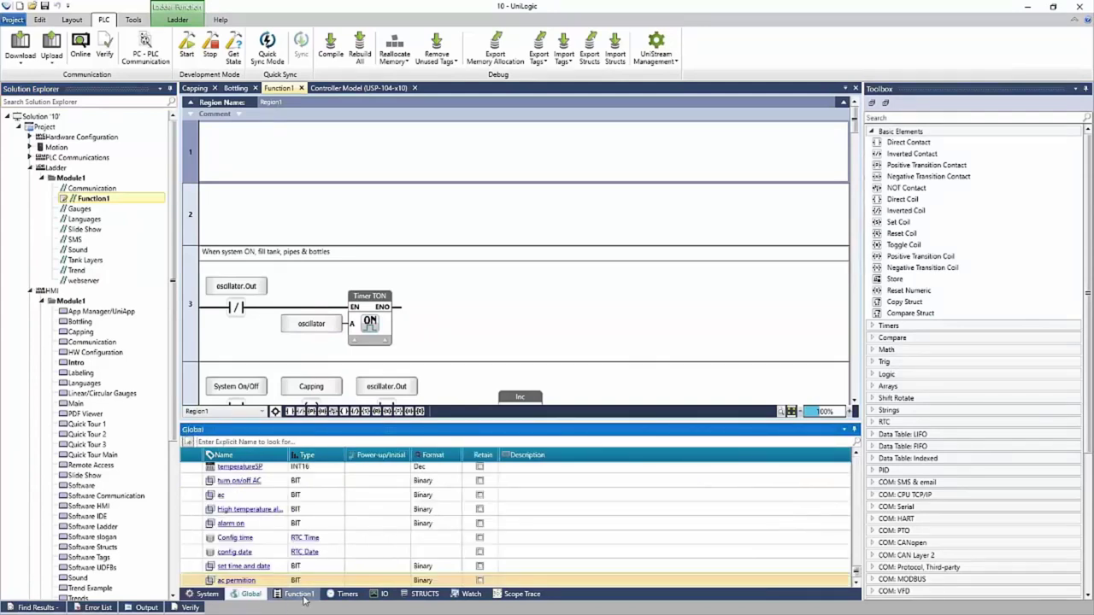
left_click(205, 596)
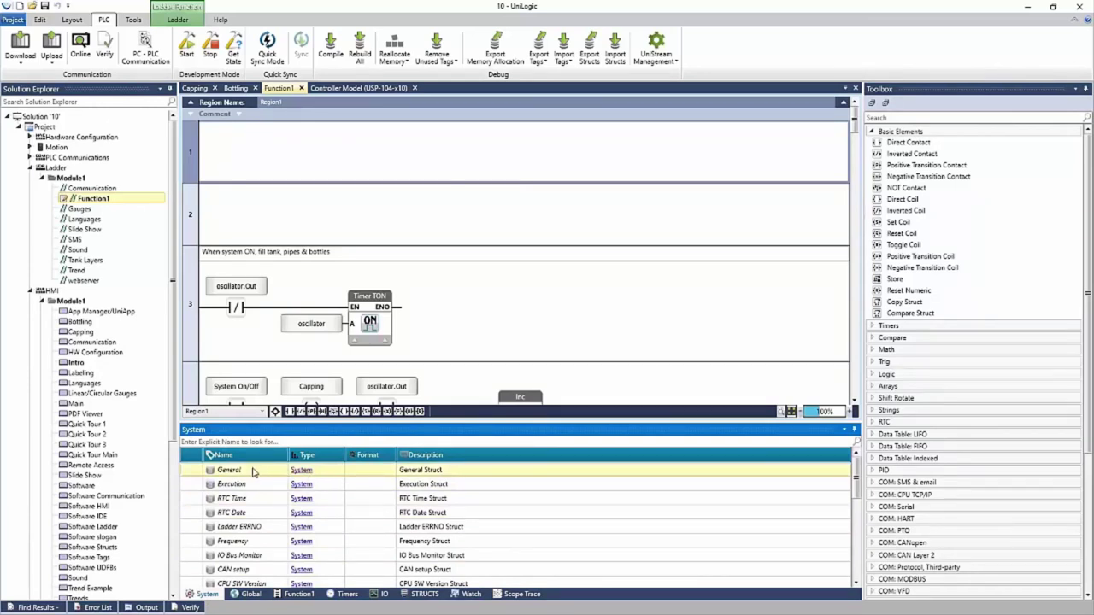
left_click(312, 472)
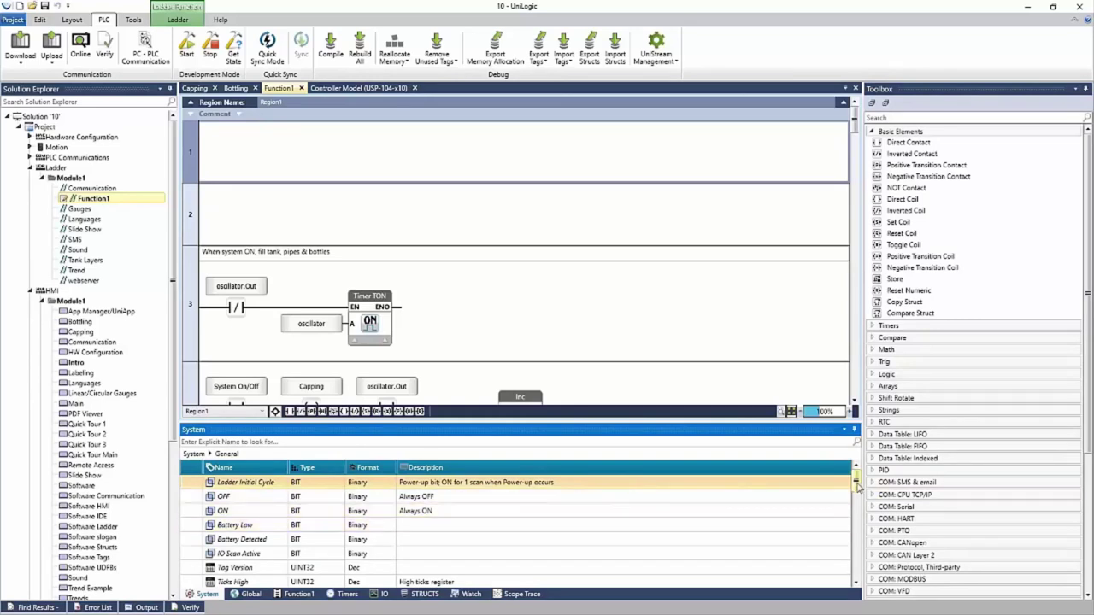
left_click_drag(858, 484, 863, 506)
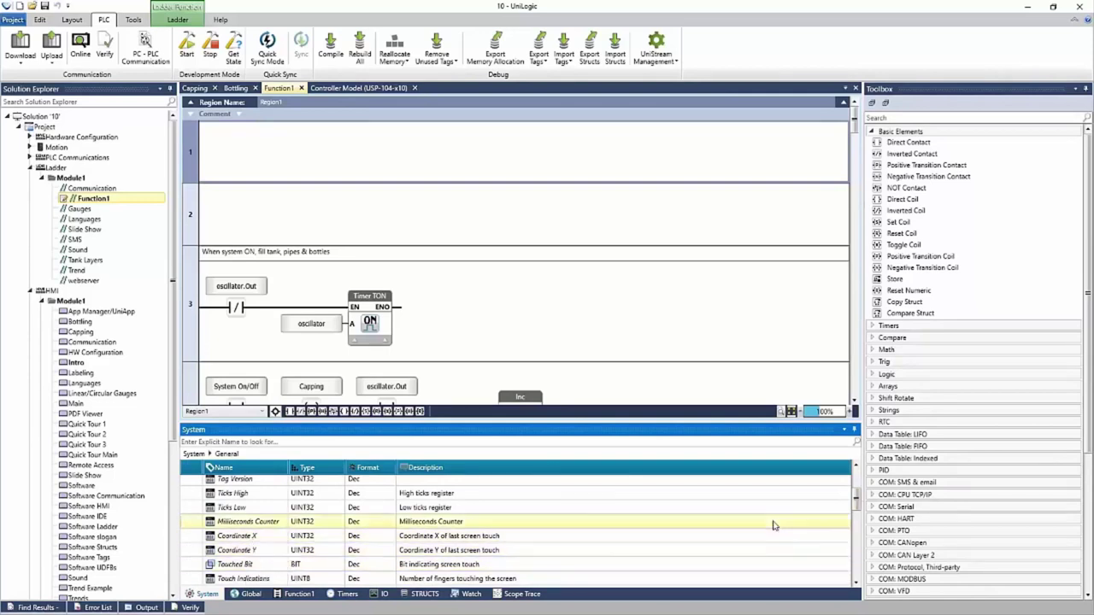
left_click_drag(855, 497, 856, 511)
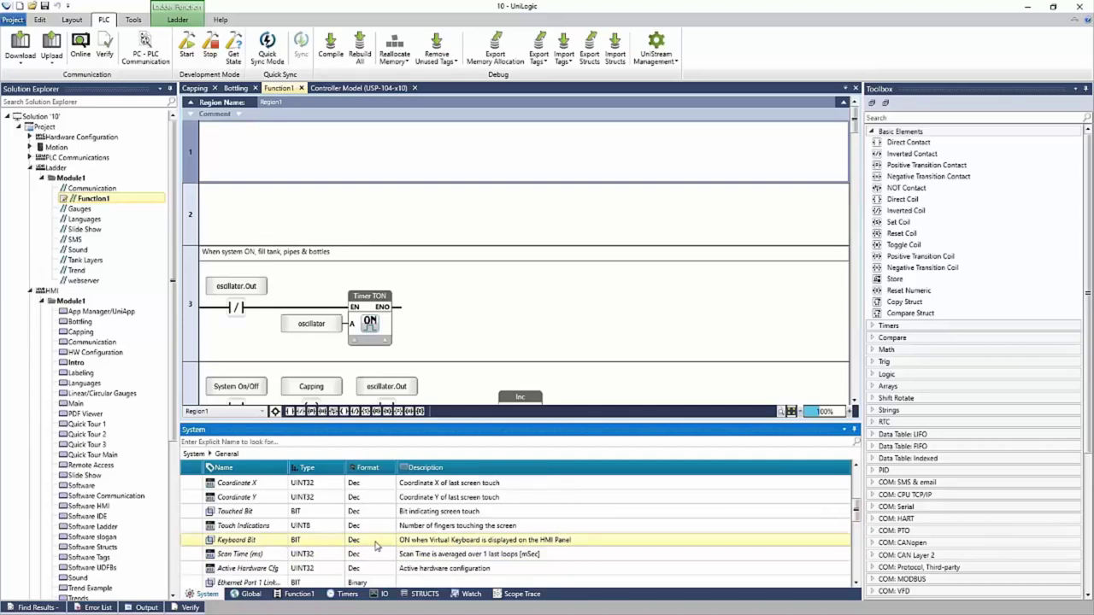
left_click(196, 594)
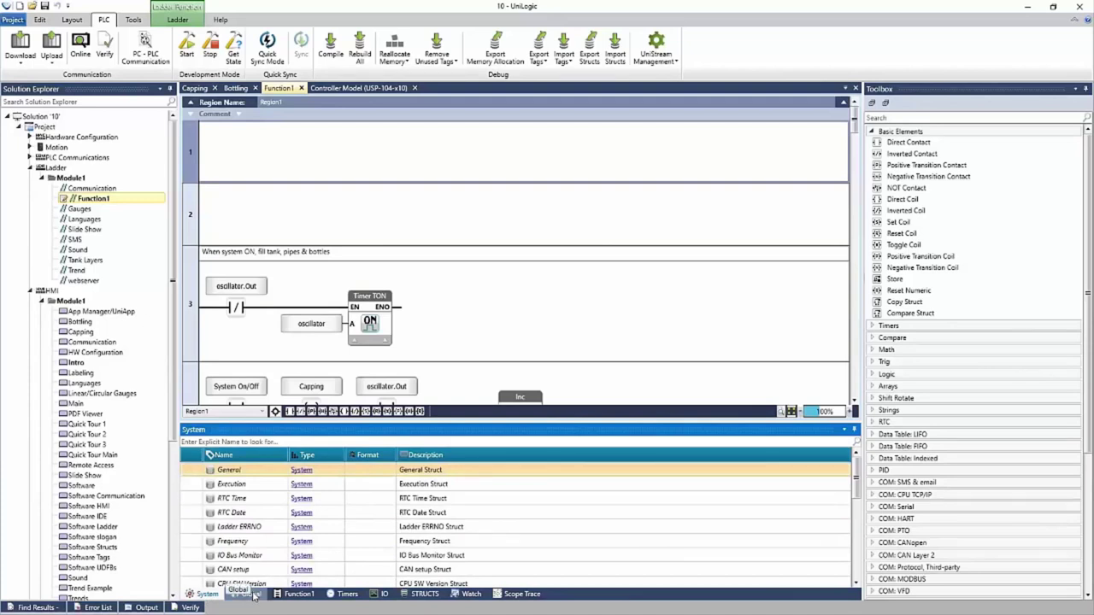
Look through the project's list of global tags from its first entries to its end
left_click(248, 594)
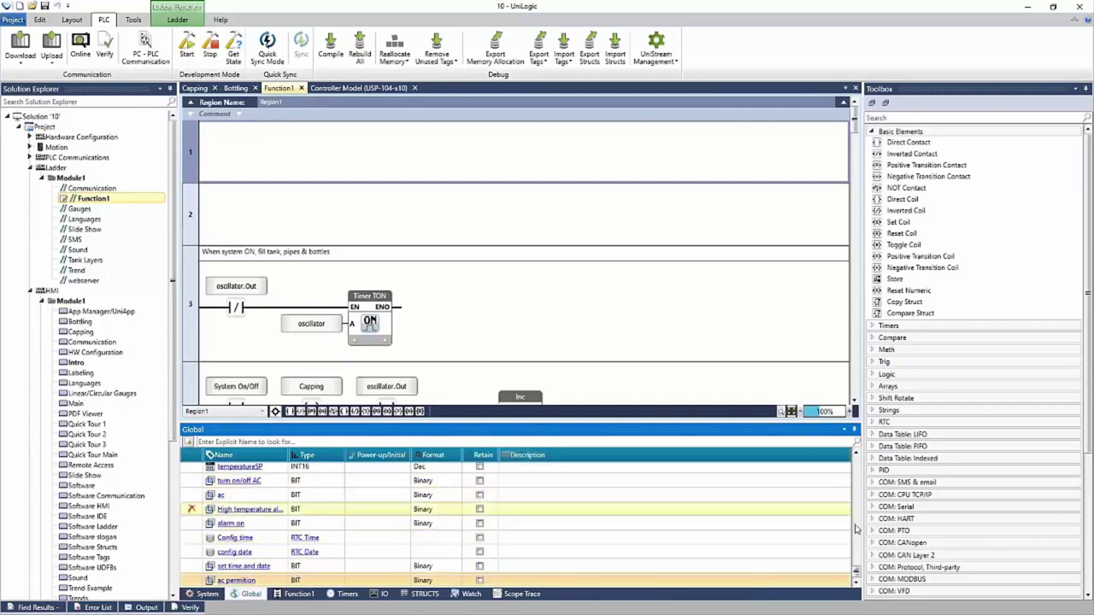
left_click_drag(857, 574, 858, 477)
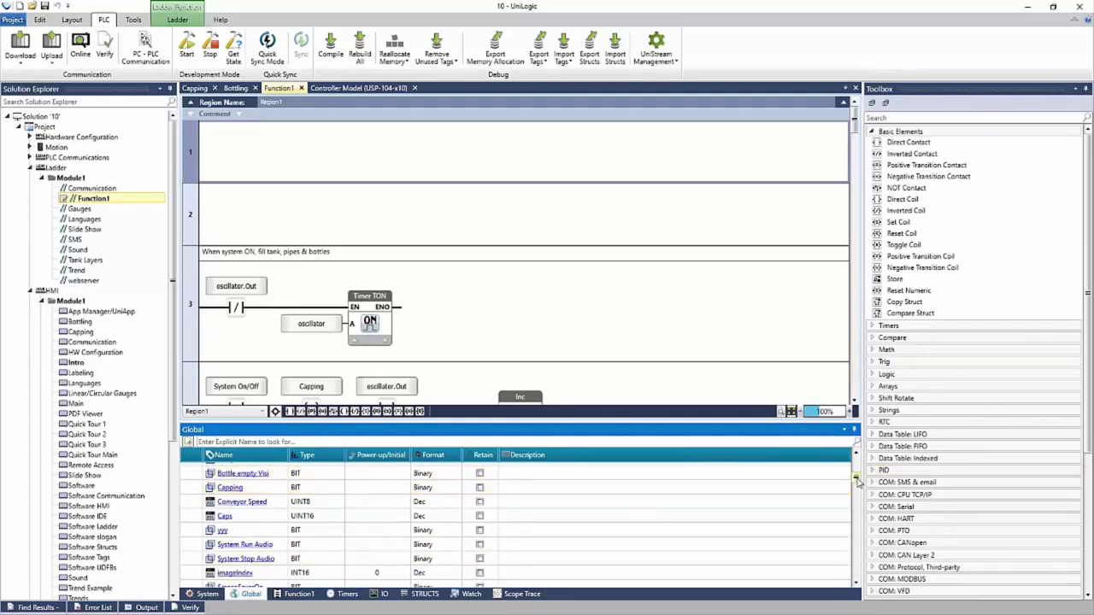
left_click_drag(857, 476, 859, 594)
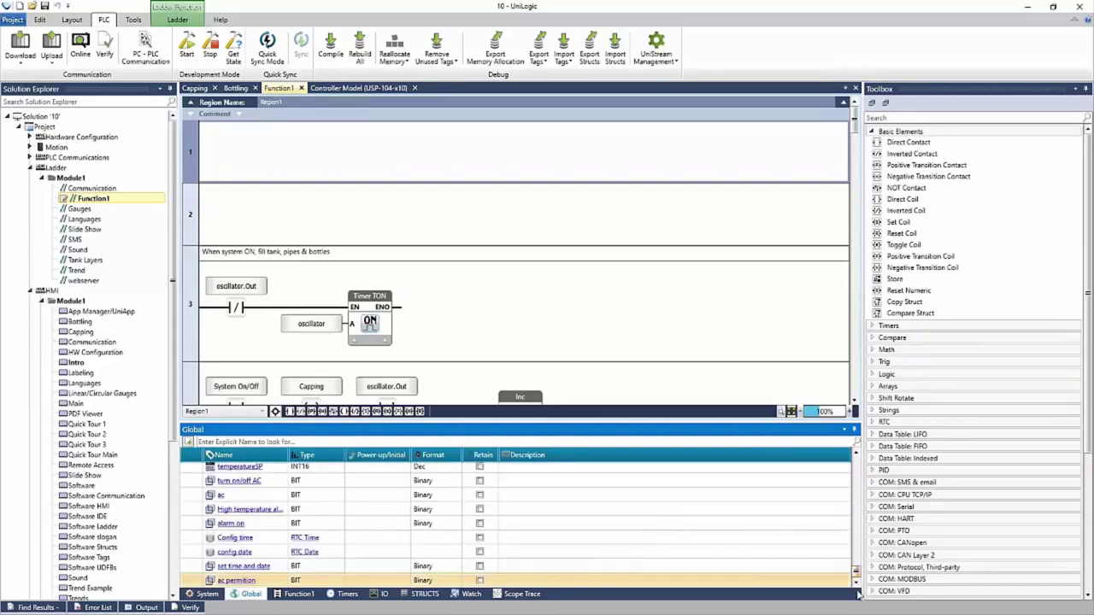
Begin a new global tag named Button and choose BIT as its data type
left_click(188, 445)
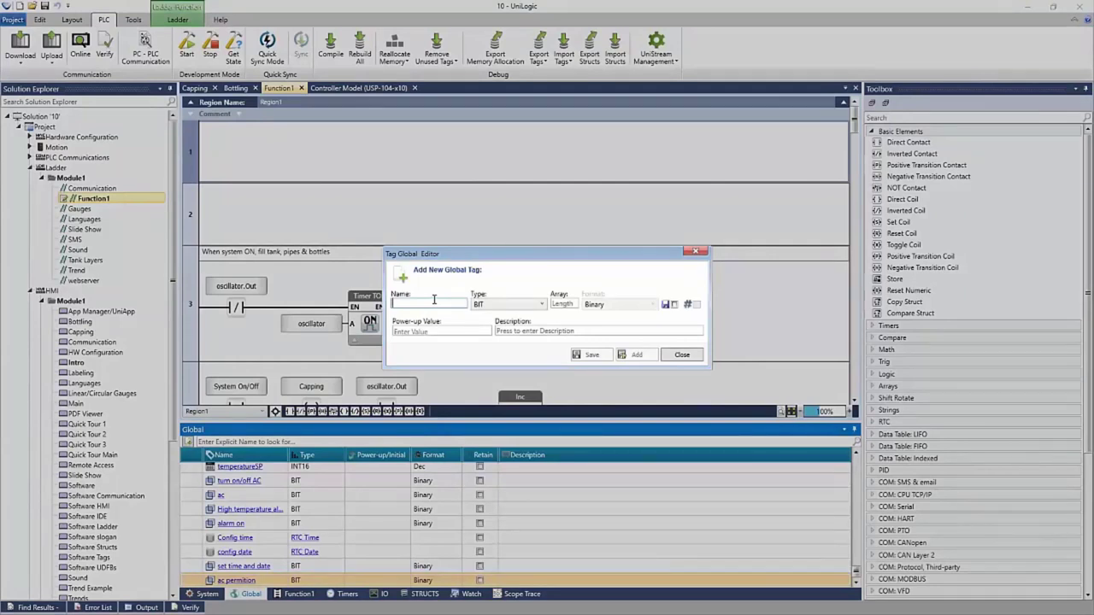
type("Button")
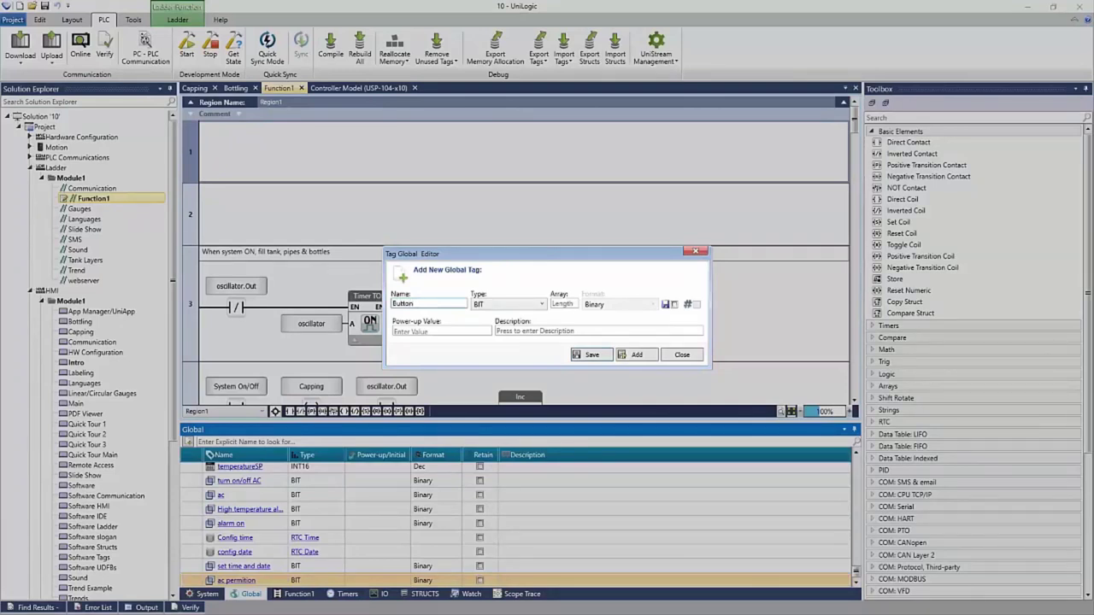
left_click(519, 306)
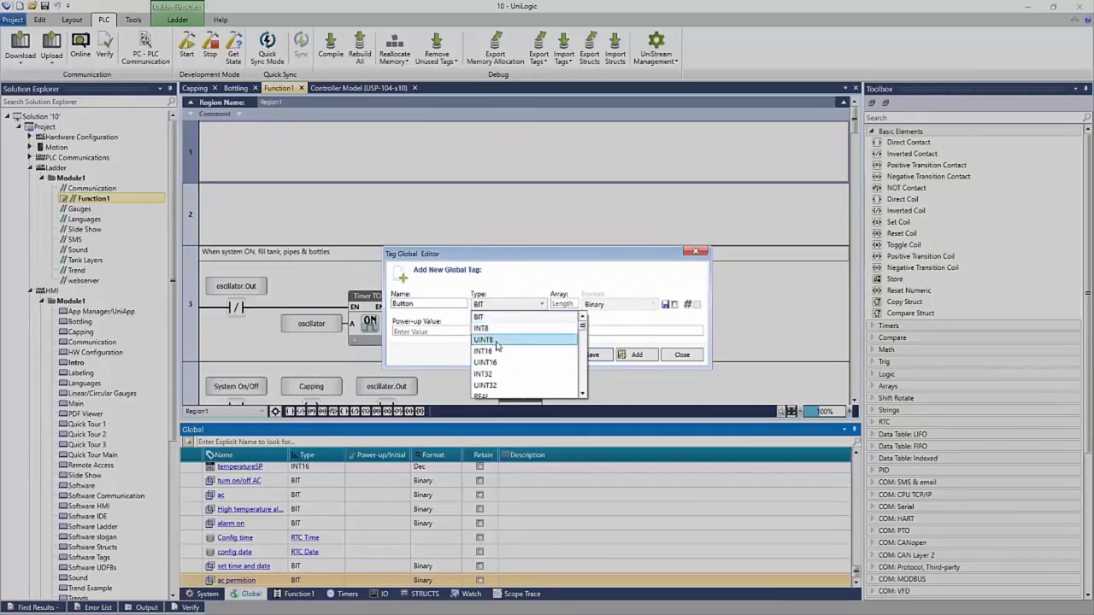
scroll(567, 344, "down", 2)
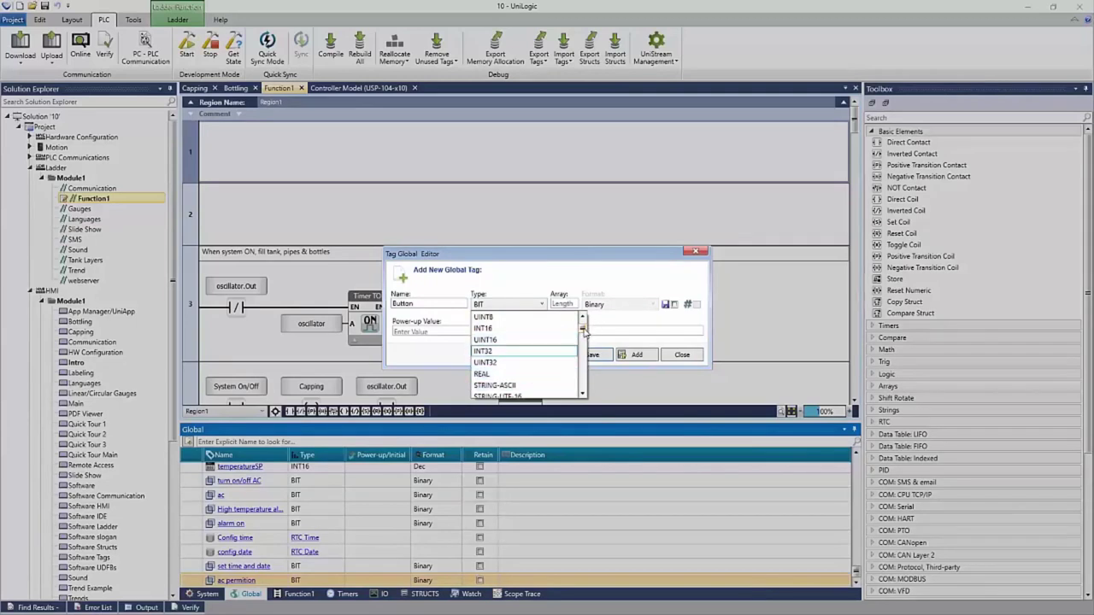
scroll(585, 336, "down", 2)
scroll(585, 336, "down", 3)
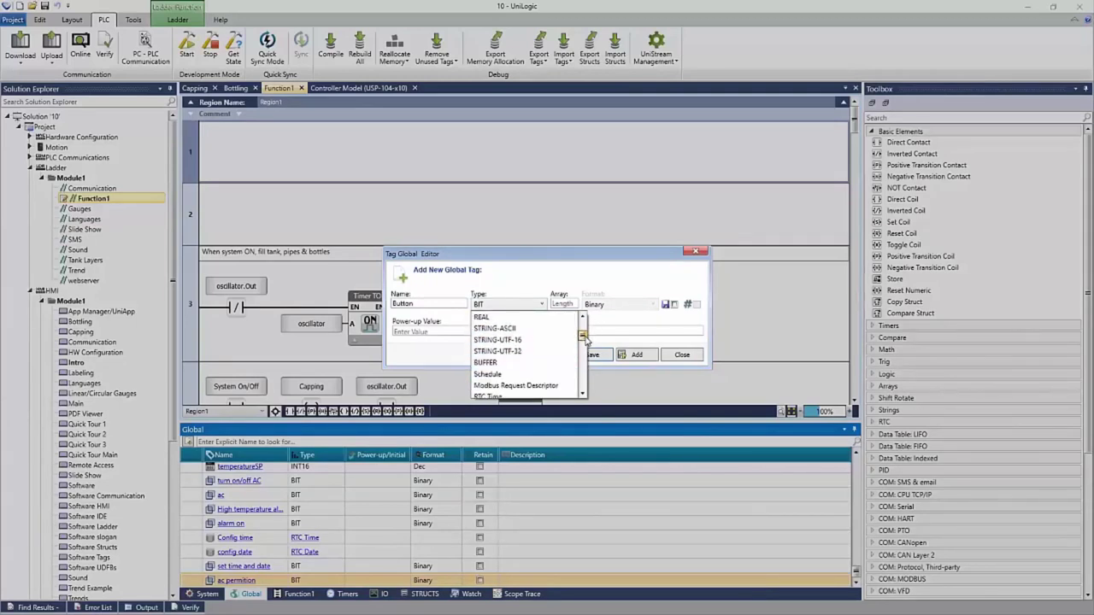
left_click_drag(585, 339, 586, 316)
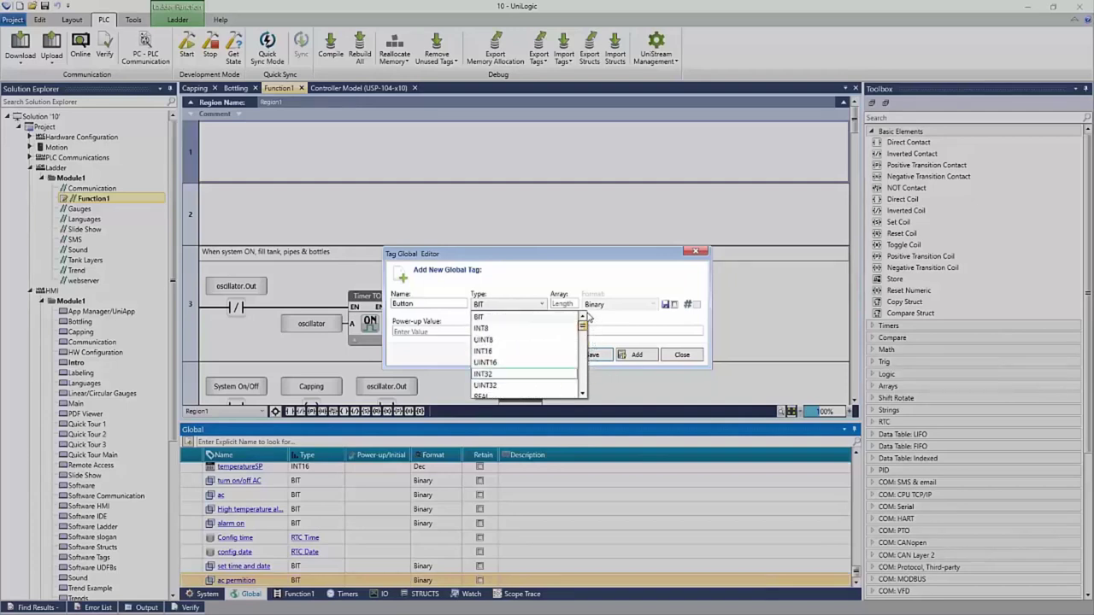
left_click(523, 319)
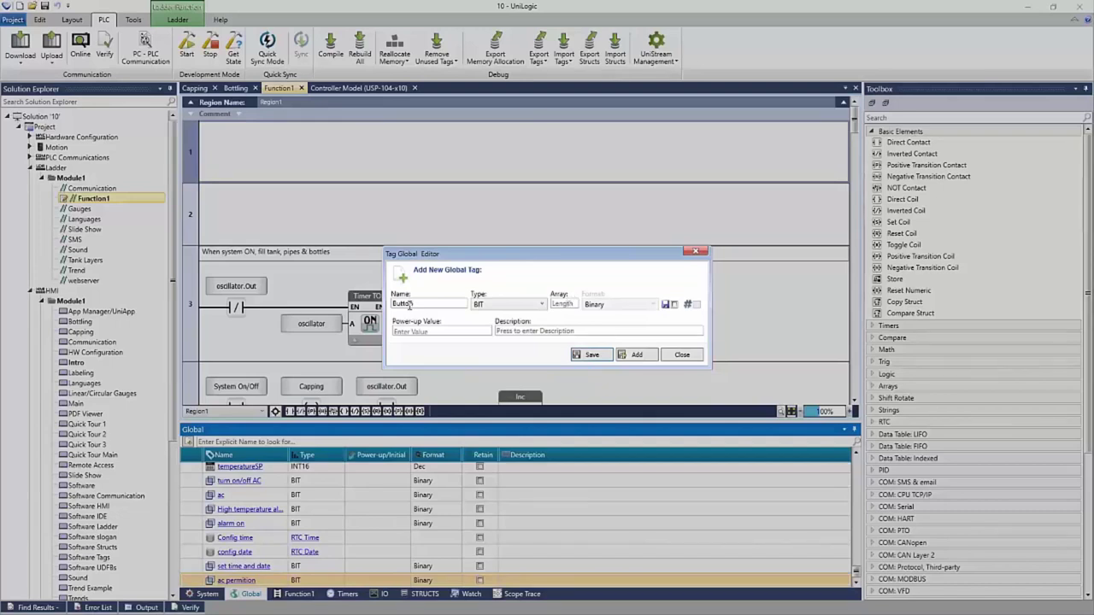
left_click(572, 304)
type("10")
key("BackSpace")
key("BackSpace")
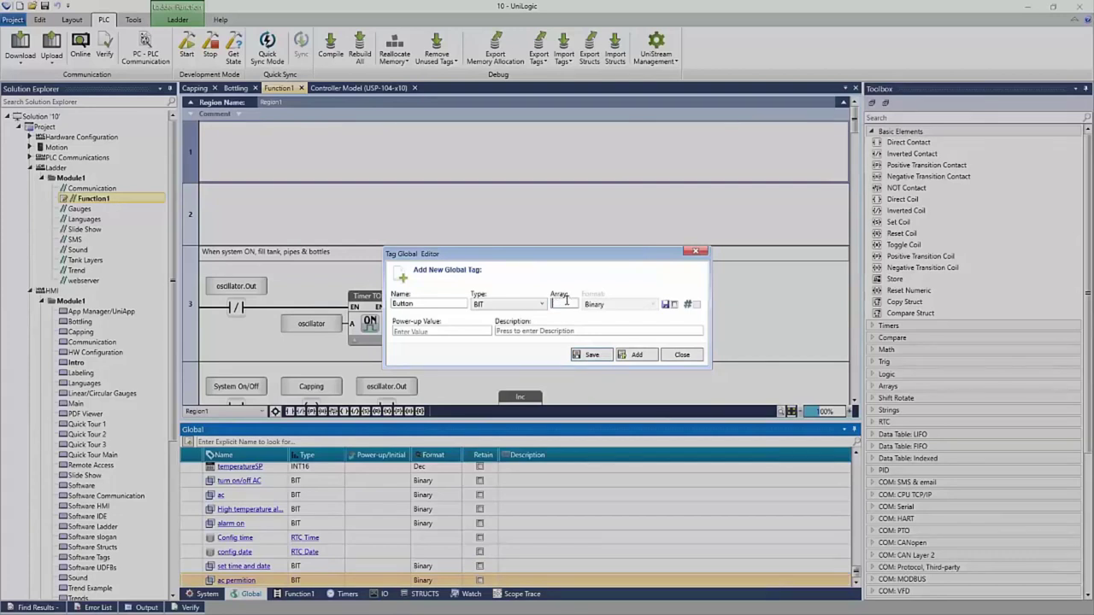
left_click(675, 305)
left_click(674, 305)
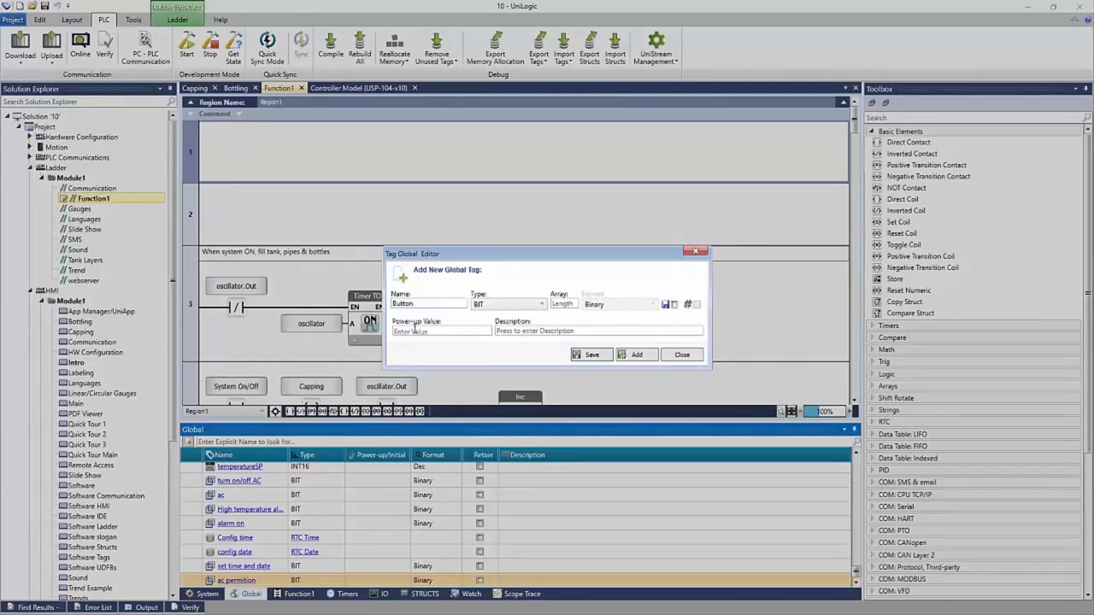
Save the new global tag Button without a power-up value
left_click(417, 332)
left_click(594, 355)
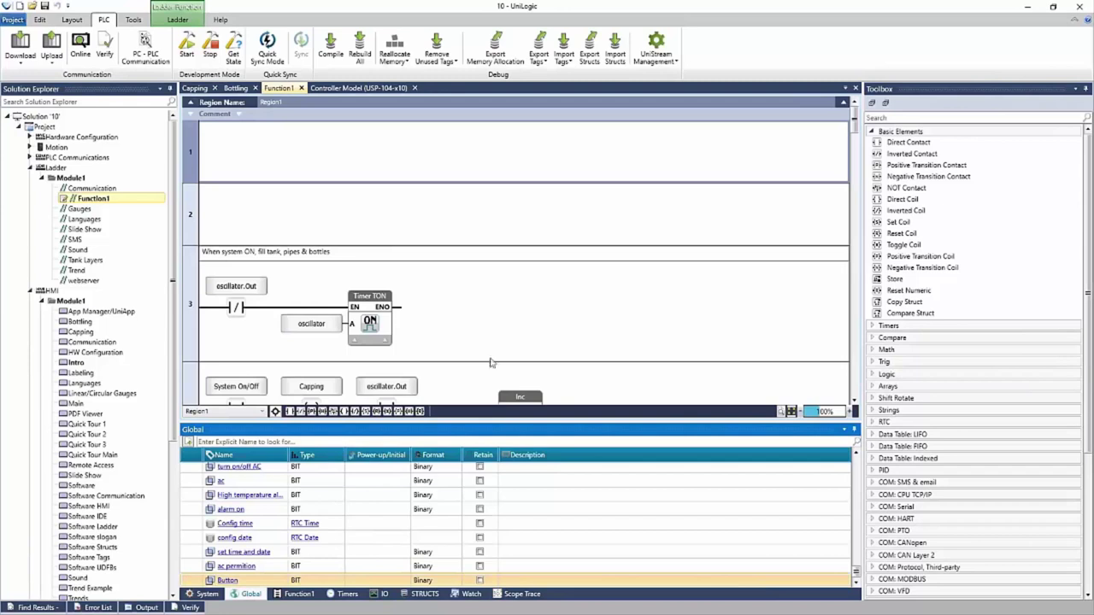
View the project's Timers tags and IO tags
left_click(345, 596)
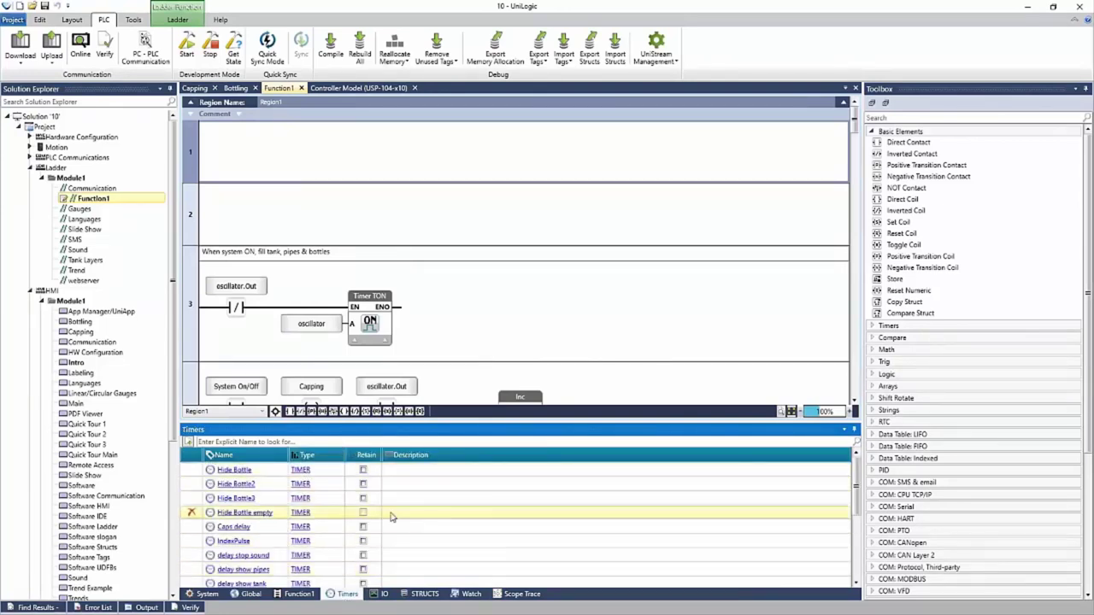
left_click(380, 596)
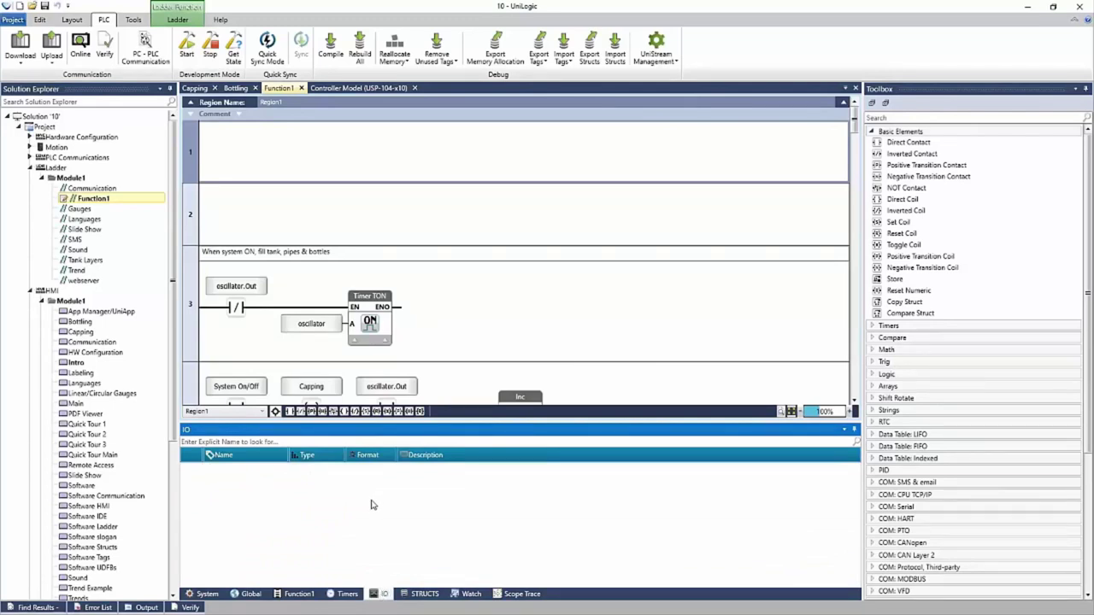
Create a new struct named Pump in the project's structs, without a comment
left_click(425, 593)
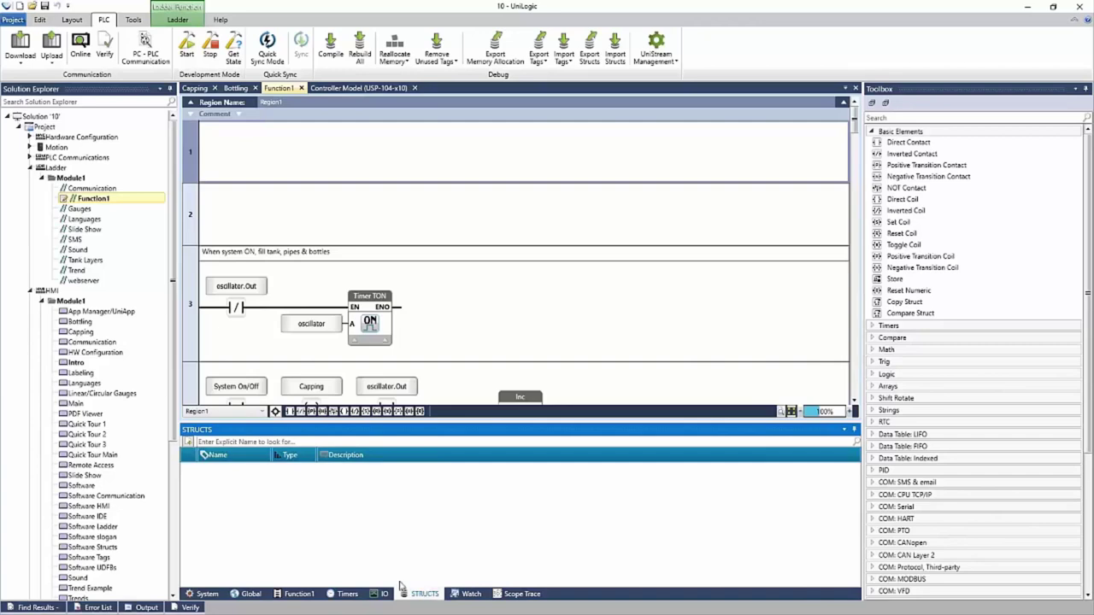
left_click(190, 443)
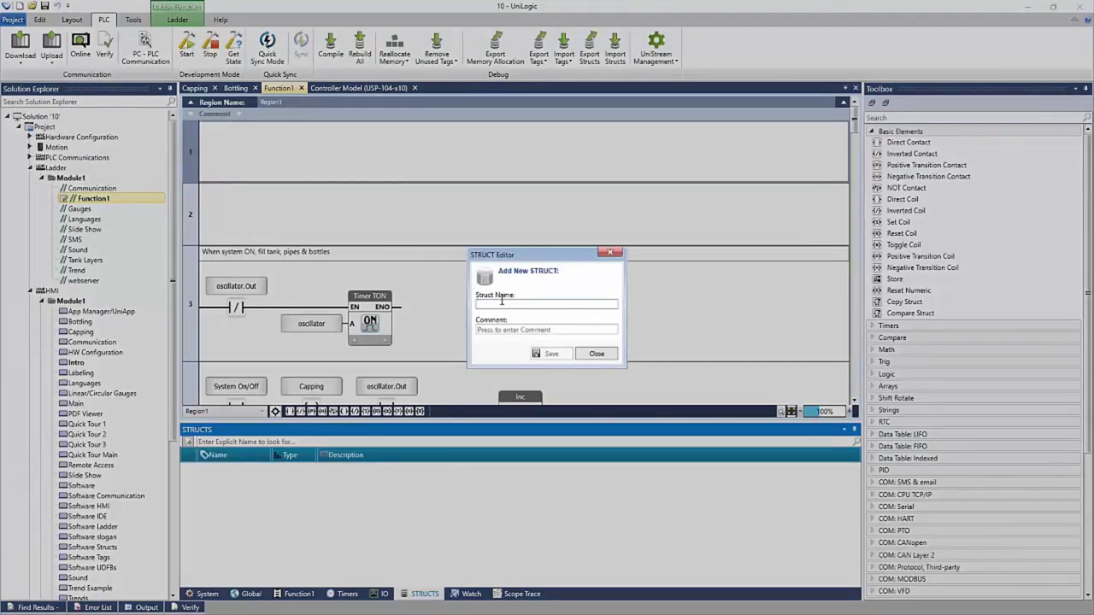
type("Pump")
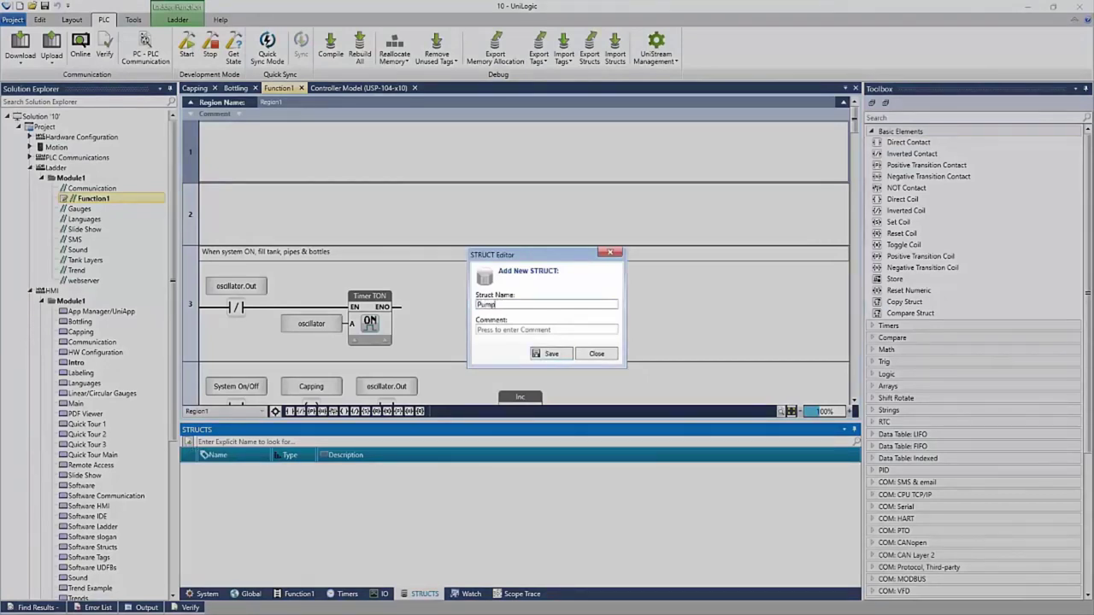
left_click(551, 354)
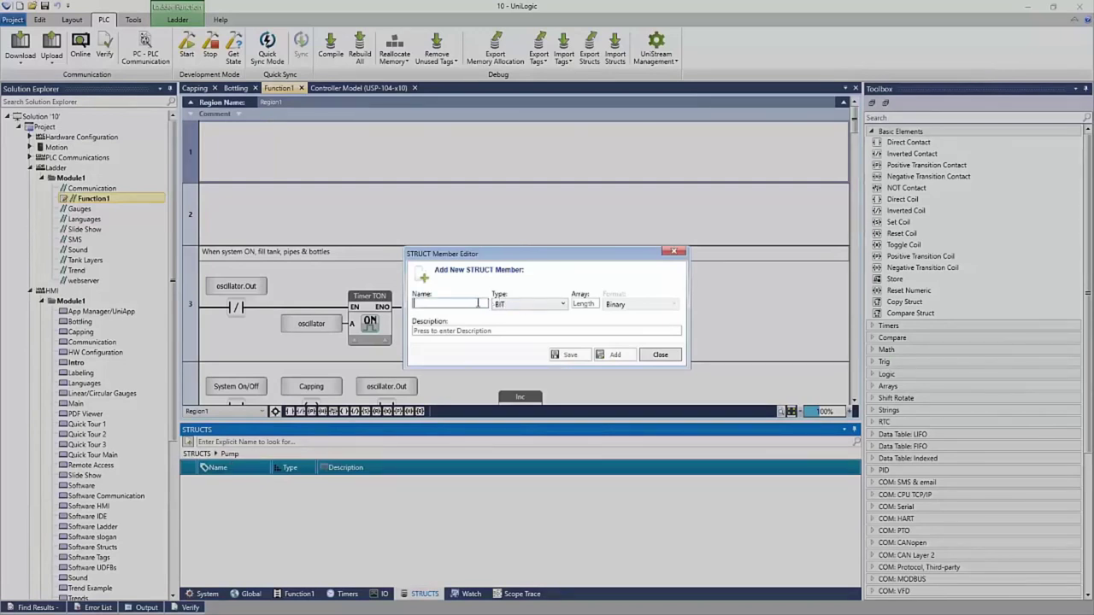
Add a member called Name to the Pump struct, with type STRING-ASCII and a maximum string length of 10
type("Name")
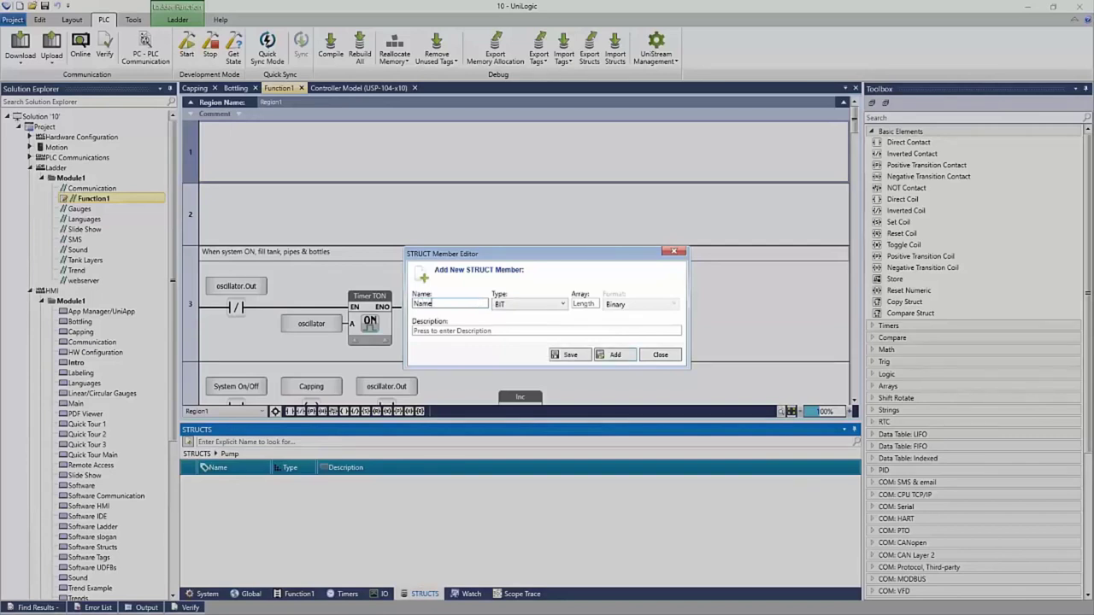
left_click(562, 304)
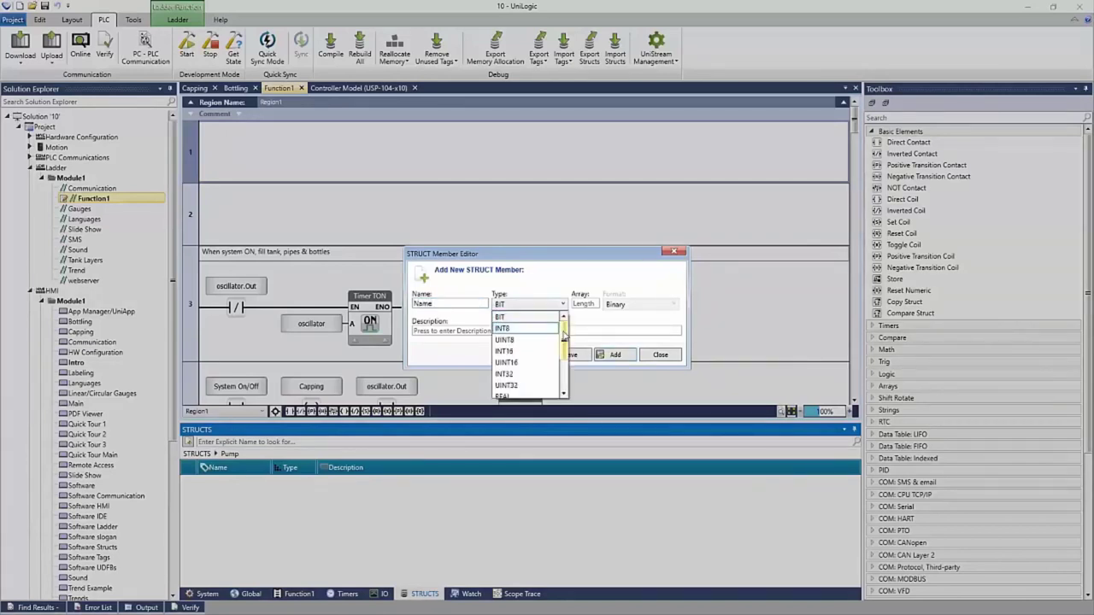
left_click_drag(564, 335, 566, 349)
left_click(533, 364)
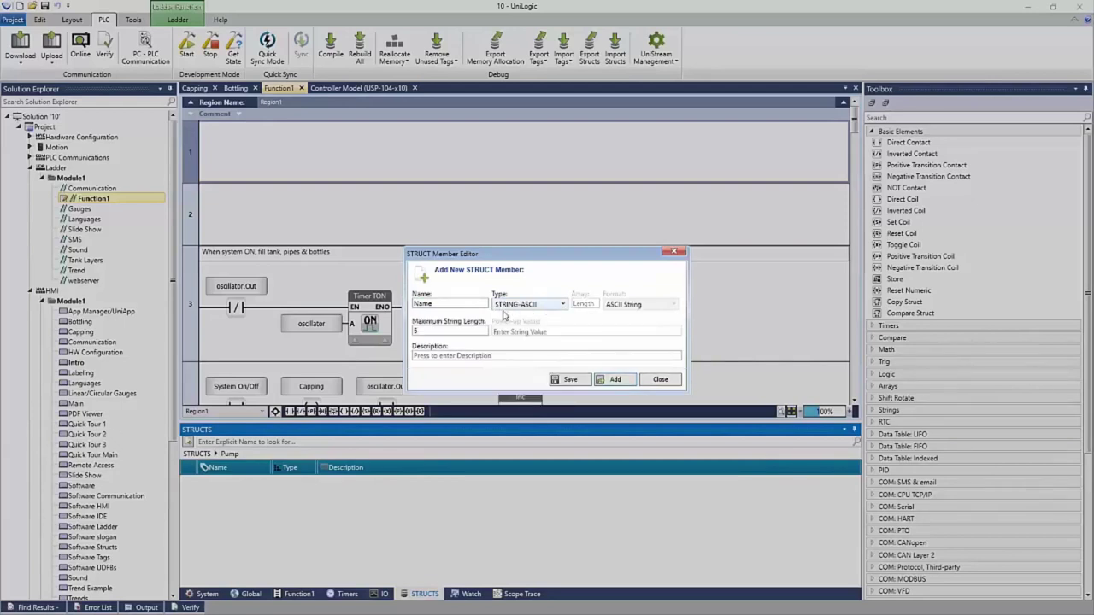
double_click(433, 331)
key("BackSpace")
type("10")
left_click(615, 380)
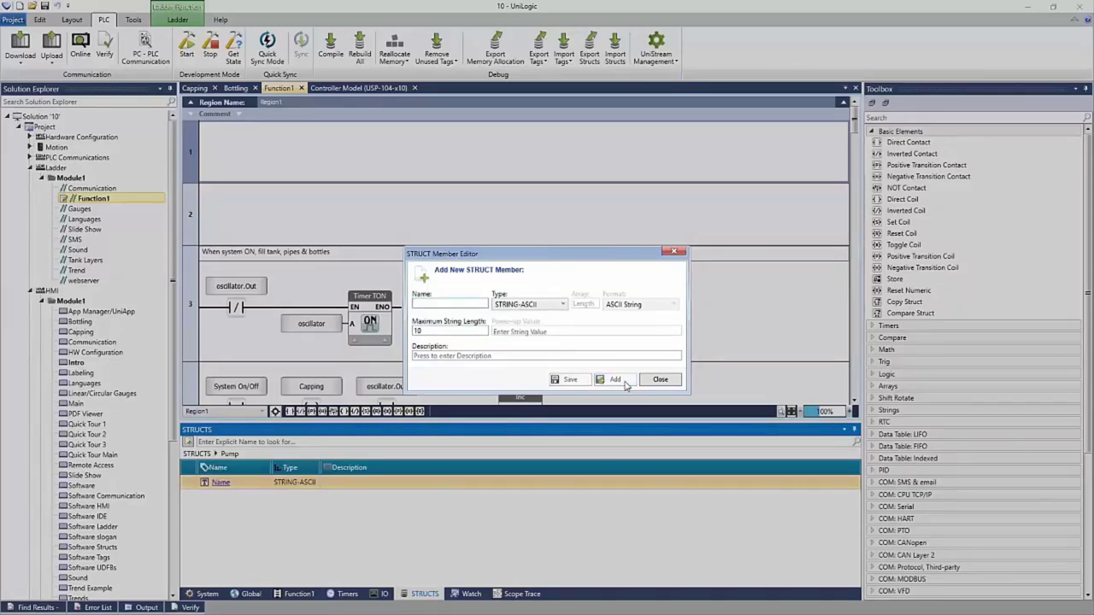
Add two INT16 members, Setpoint and Pressure, to the Pump struct
type("Selpoint")
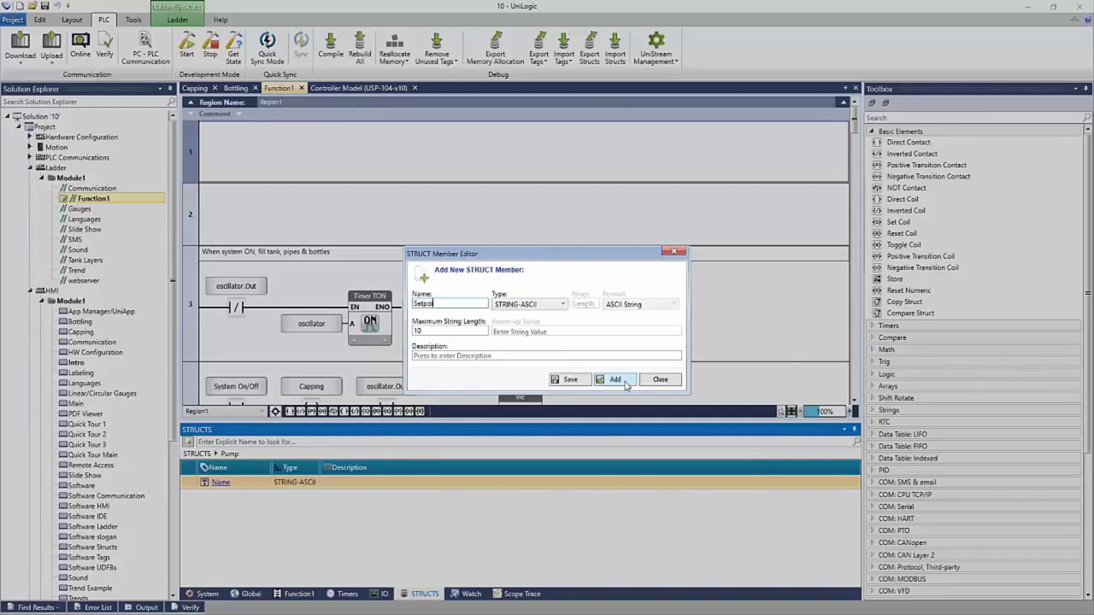
left_click(561, 305)
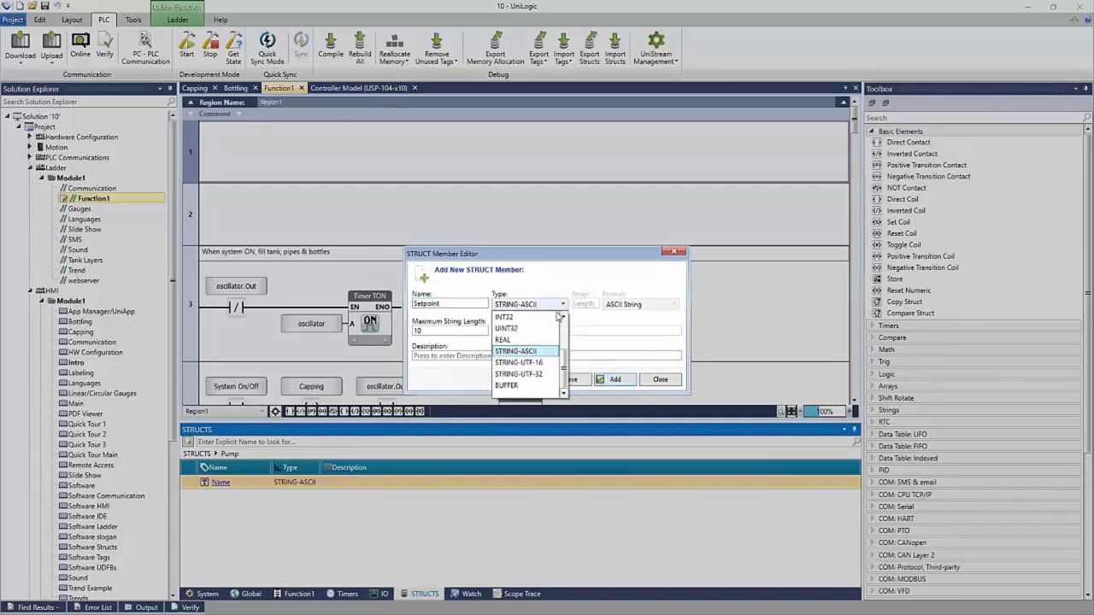
scroll(563, 336, "up", 2)
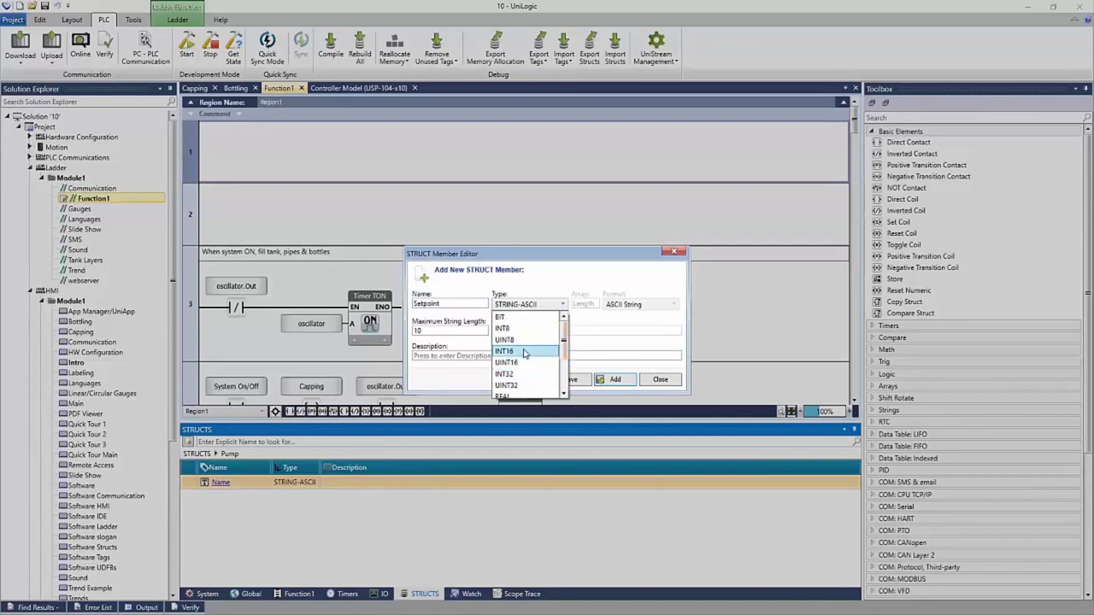
left_click(524, 353)
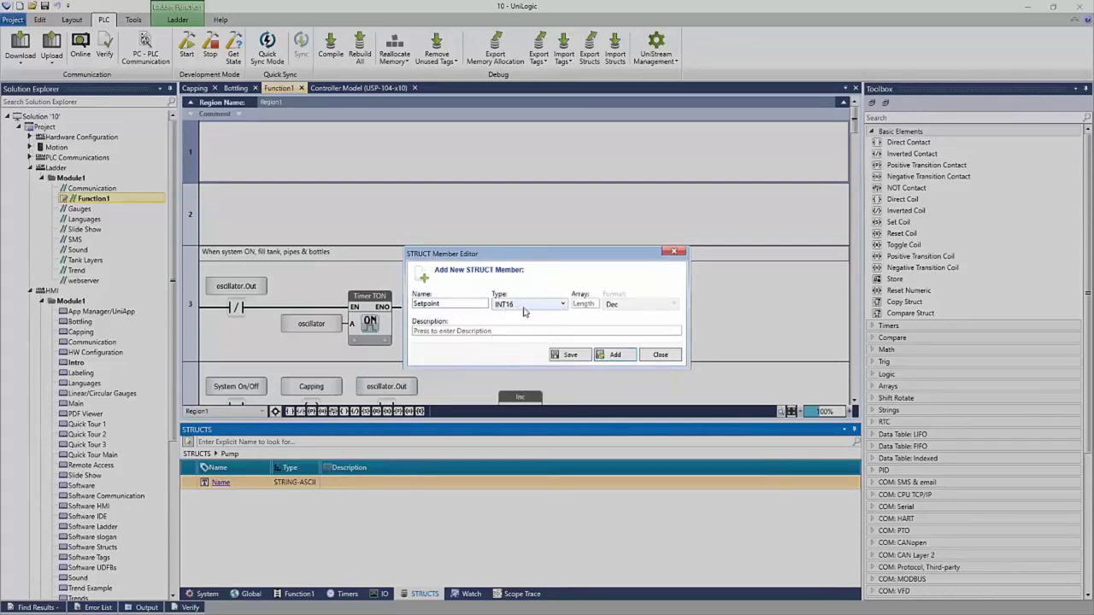
left_click(616, 354)
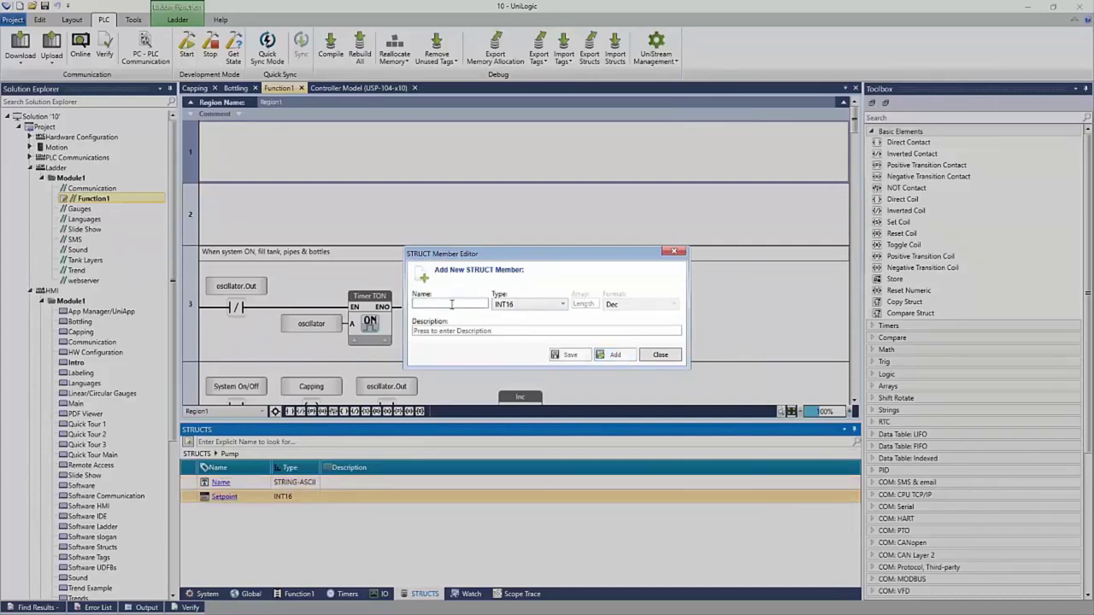
type("Pressure")
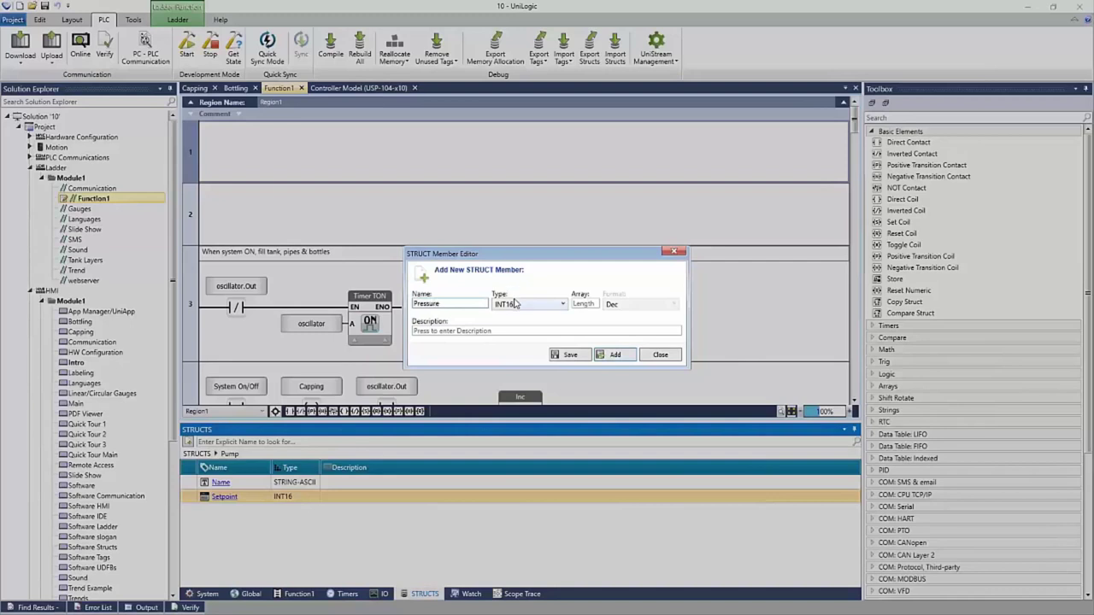
left_click(615, 354)
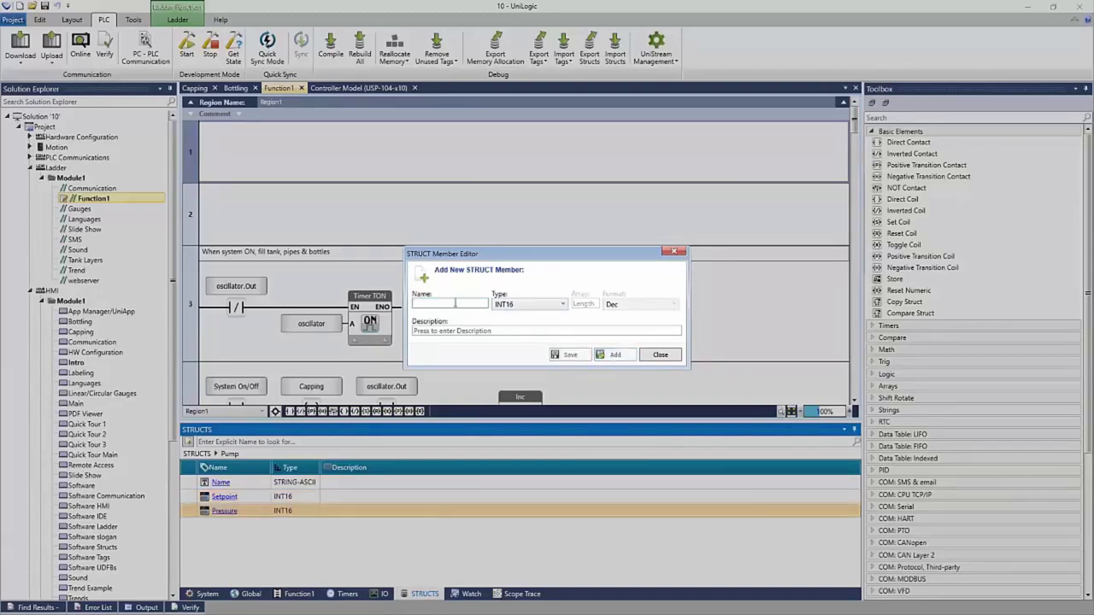
Add the BIT members Alarm Bit and On/Off to the Pump struct, and return to the list of structs
type("Alarm Bit")
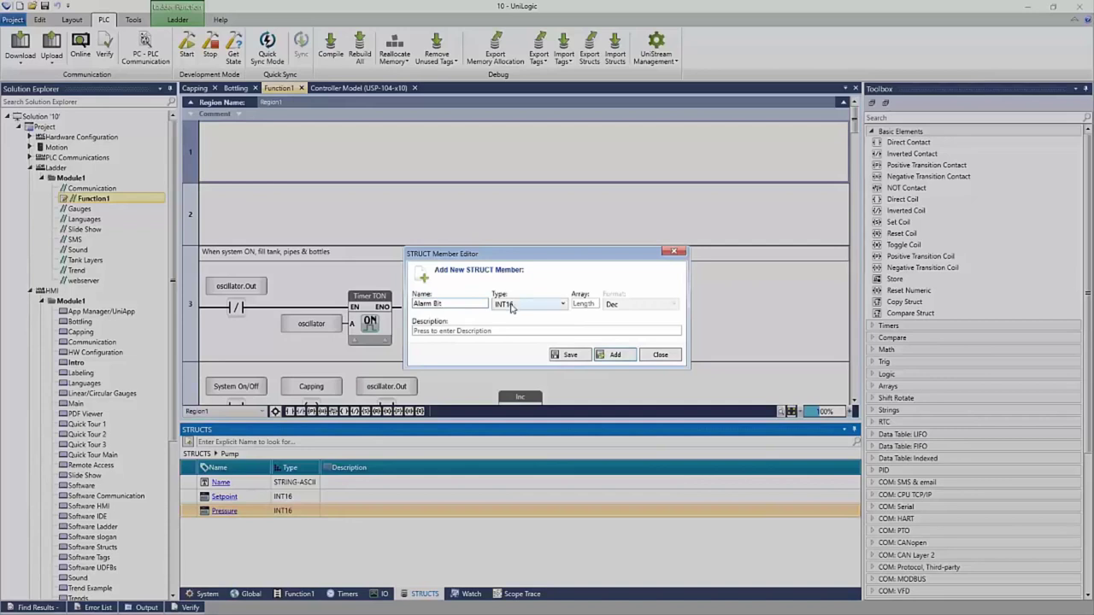
left_click(511, 309)
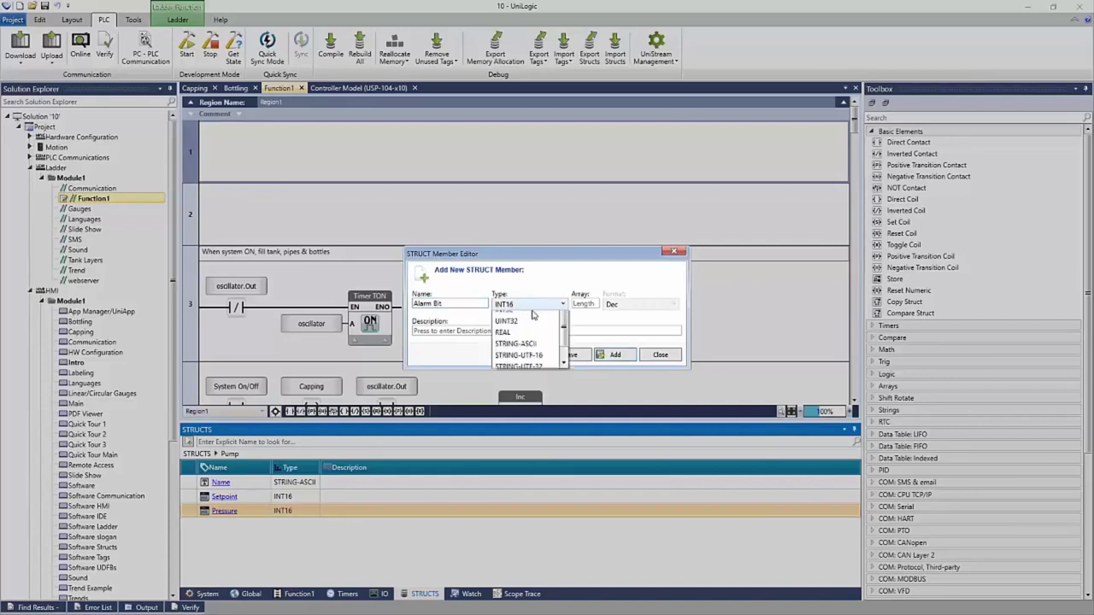
scroll(547, 350, "up", 3)
left_click(528, 319)
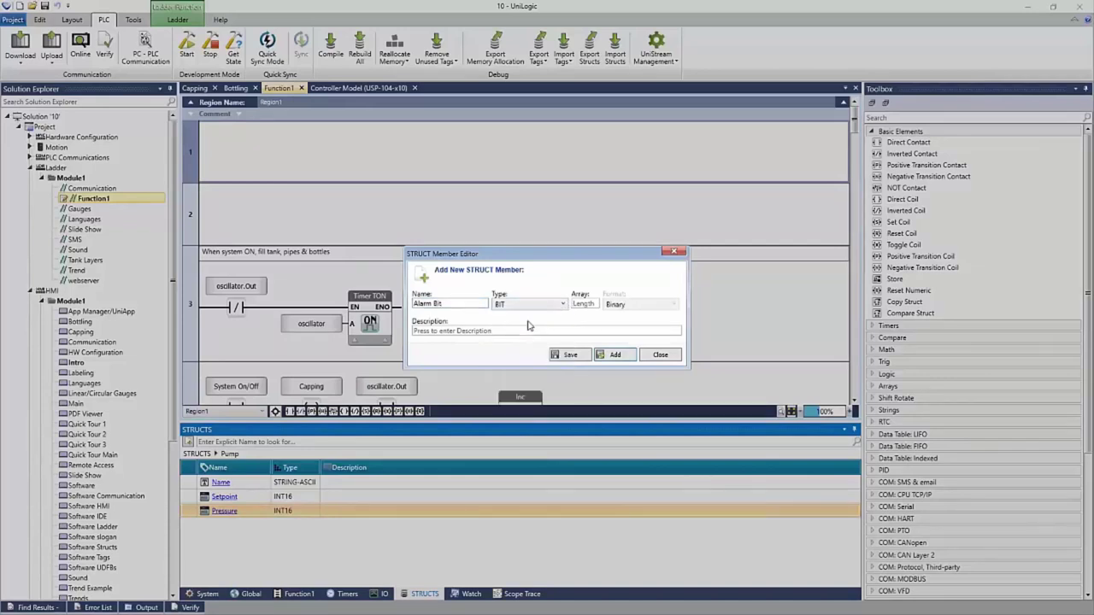
left_click(621, 355)
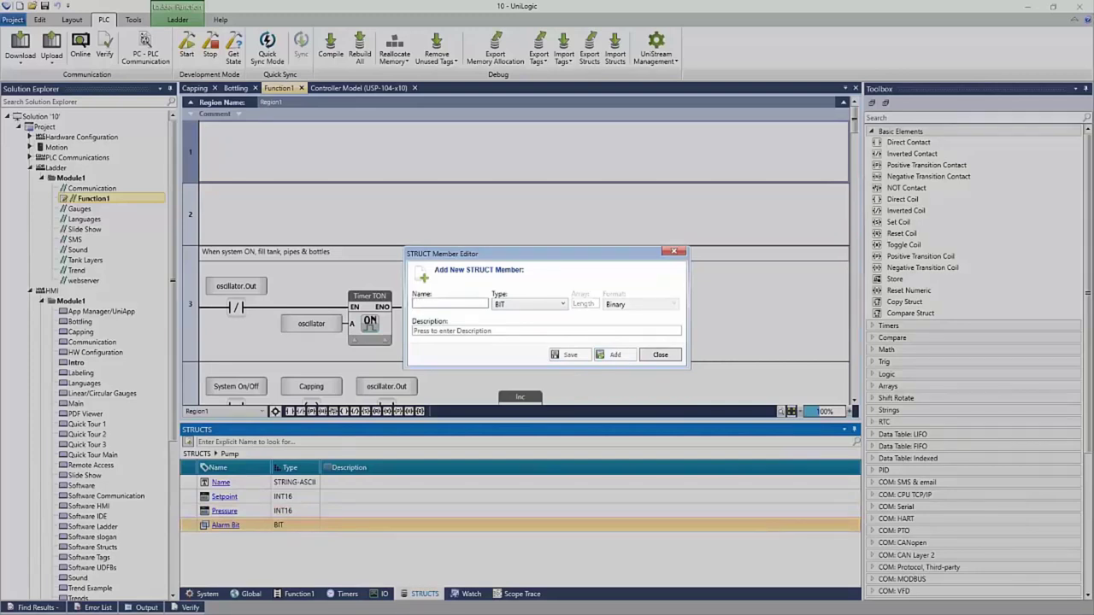
type("Ch")
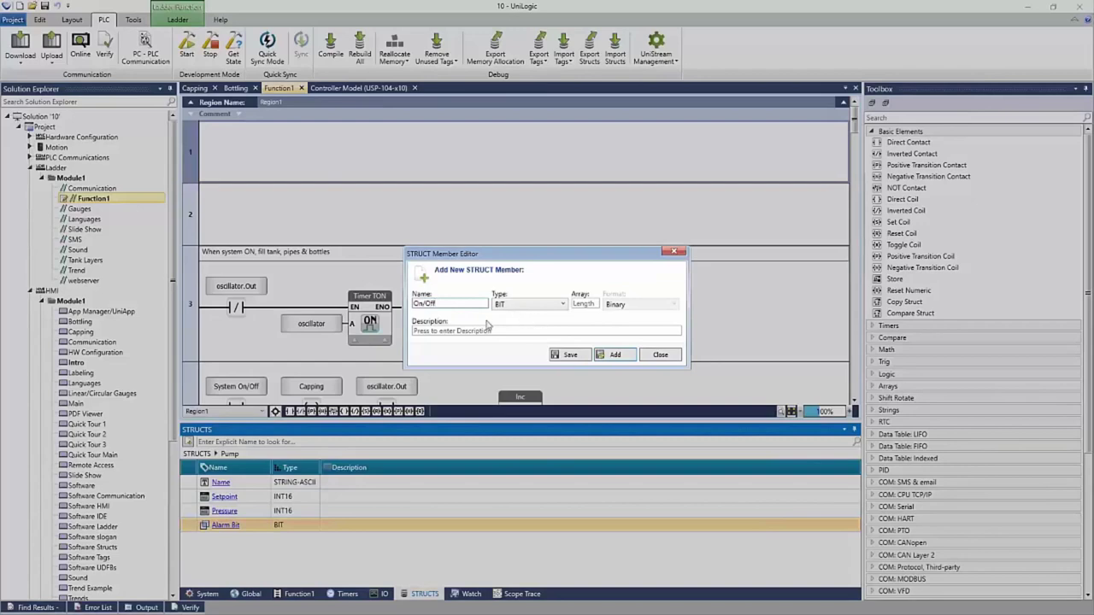
left_click(570, 354)
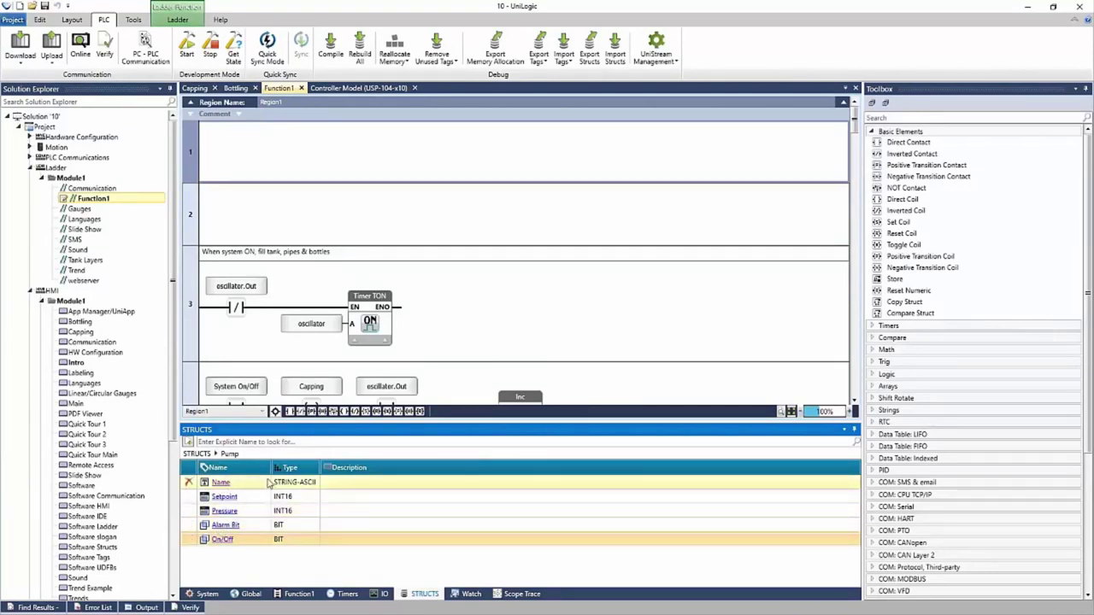
left_click(199, 455)
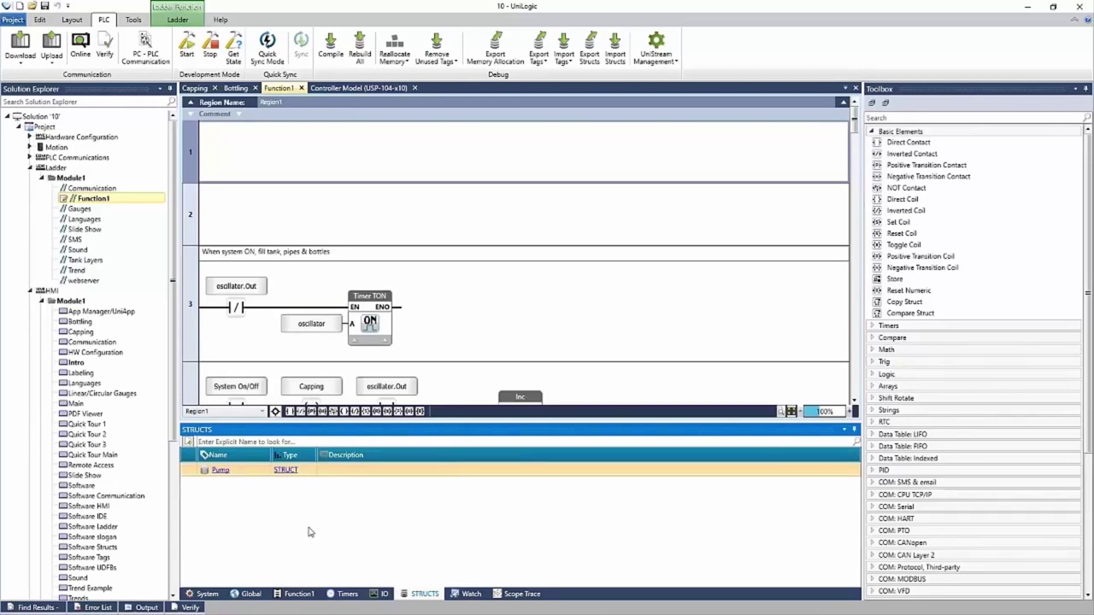
Add a new global tag named Pump1 that uses the Pump struct as its data type
left_click(247, 594)
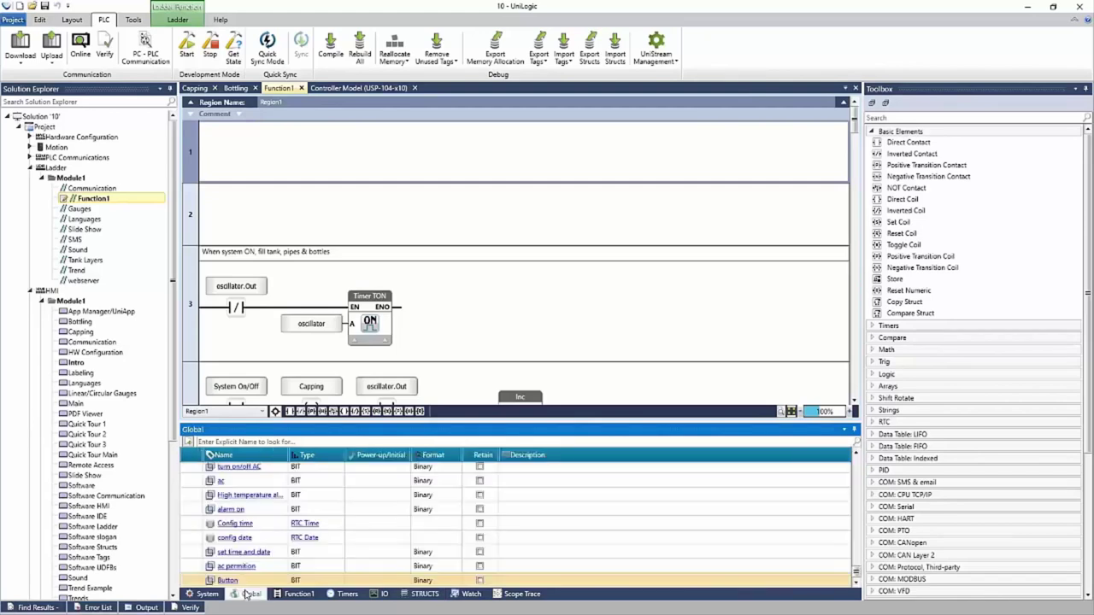
left_click(189, 443)
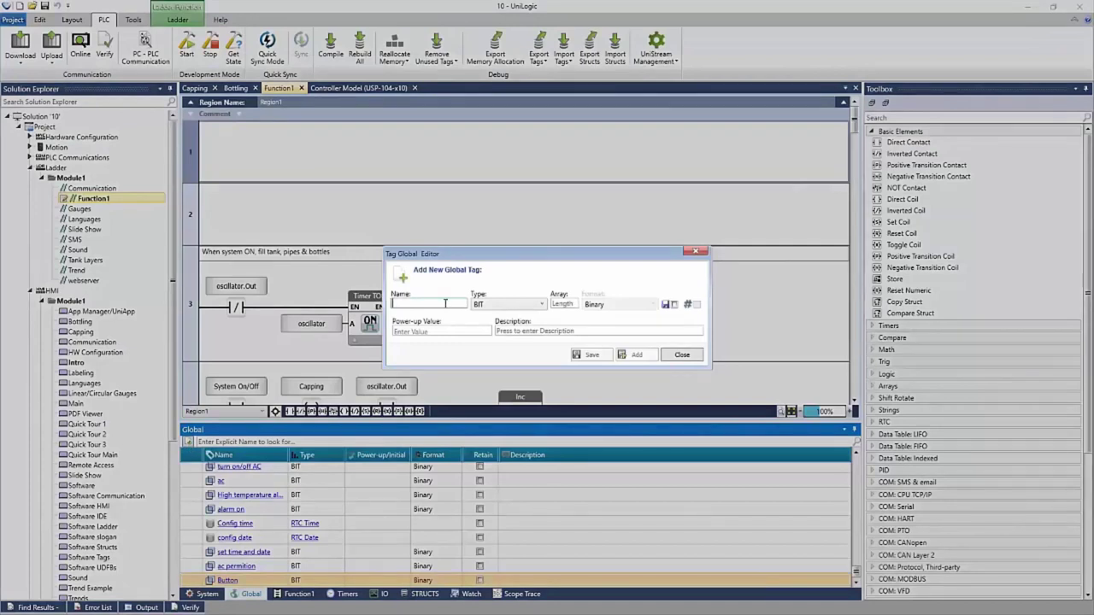
type("Pump1")
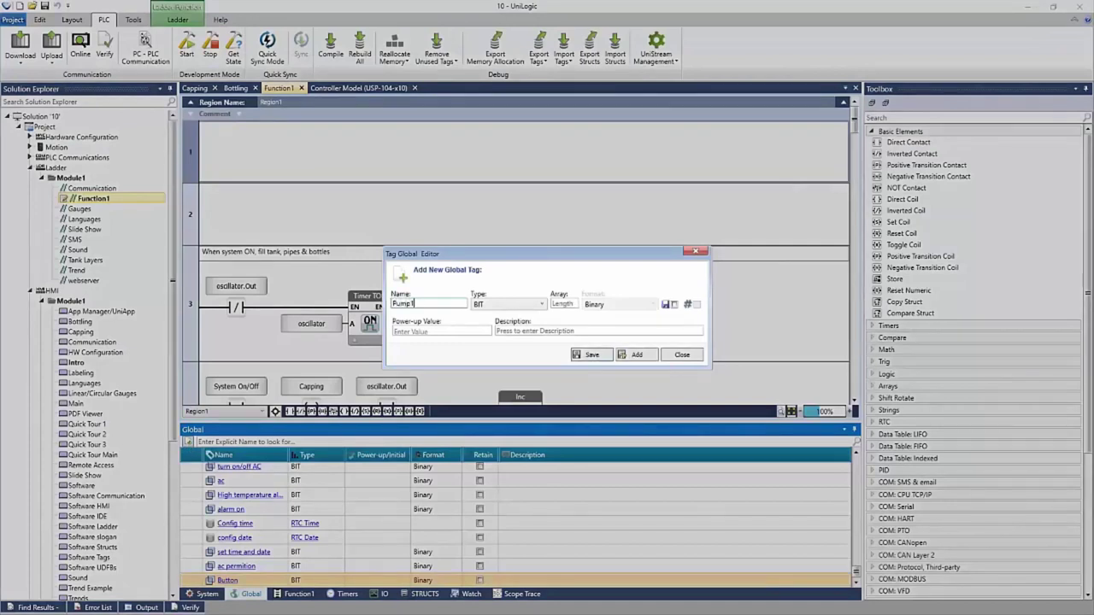
left_click(503, 311)
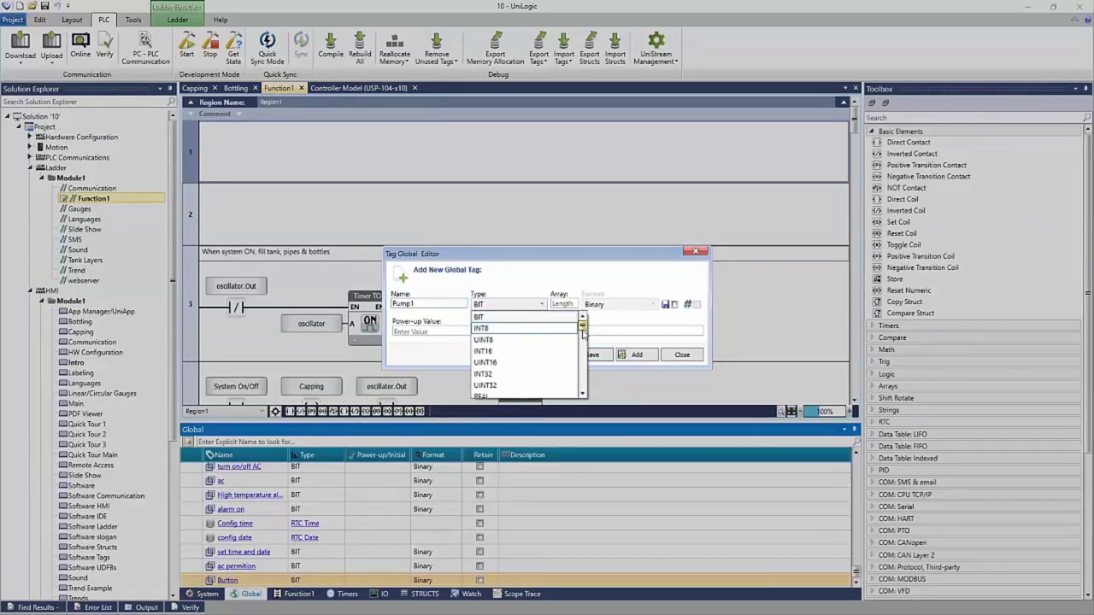
left_click_drag(583, 333, 584, 395)
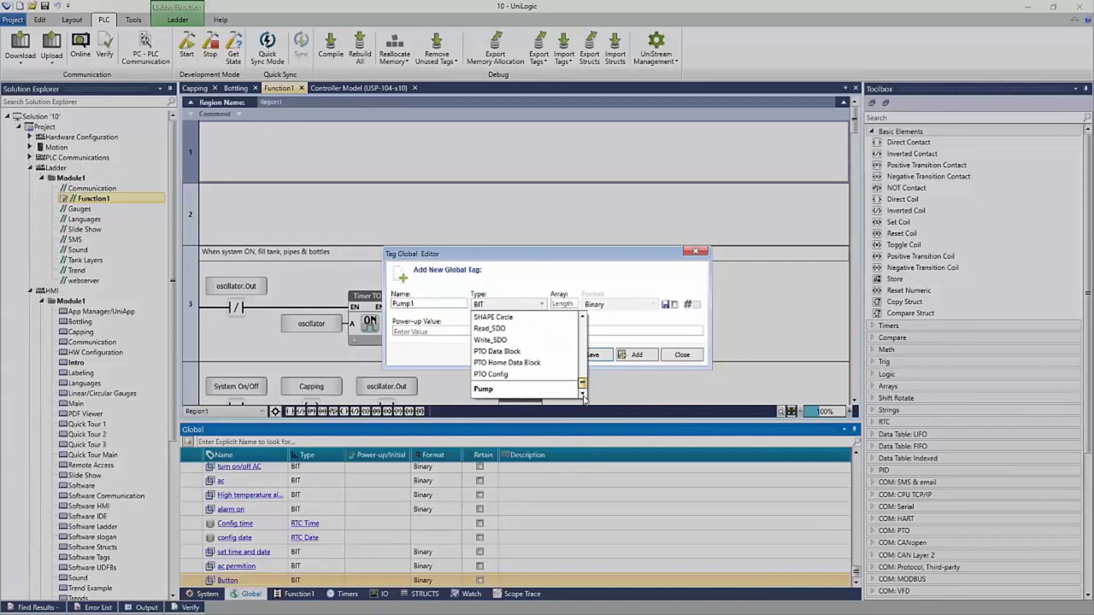
left_click(491, 390)
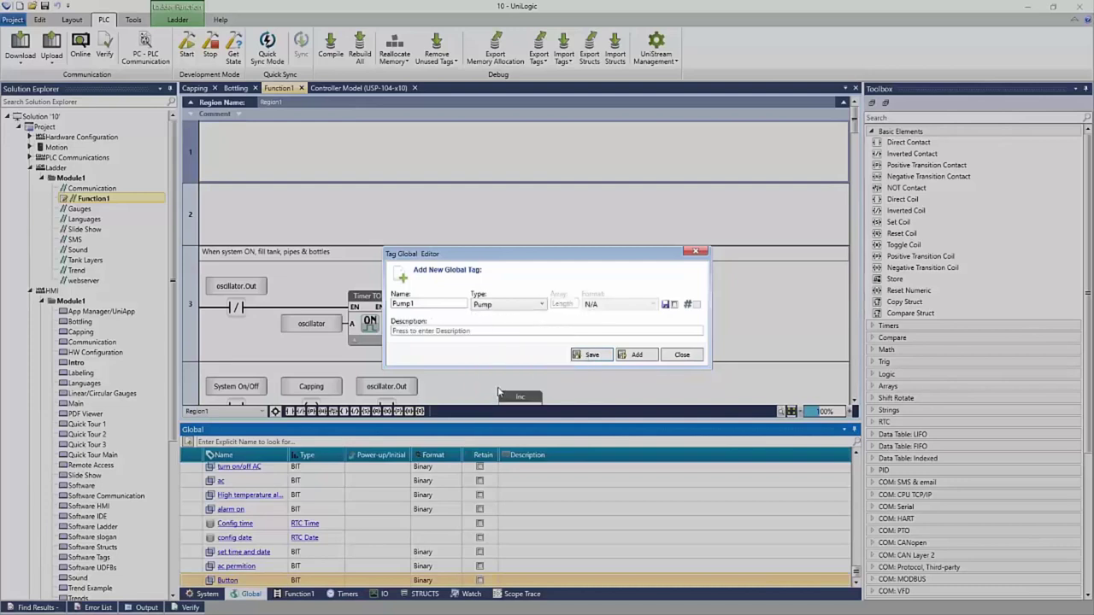
left_click(636, 356)
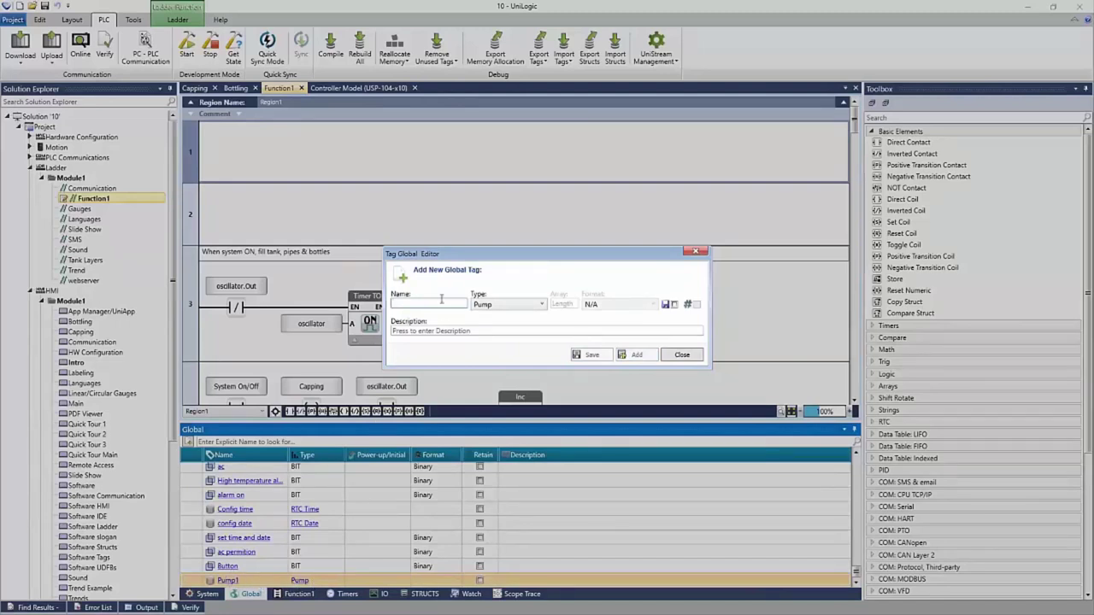
Add the global tags Pump2 and Pump3 with the Pump type, and open Pump1 to view its members
type("Pump3")
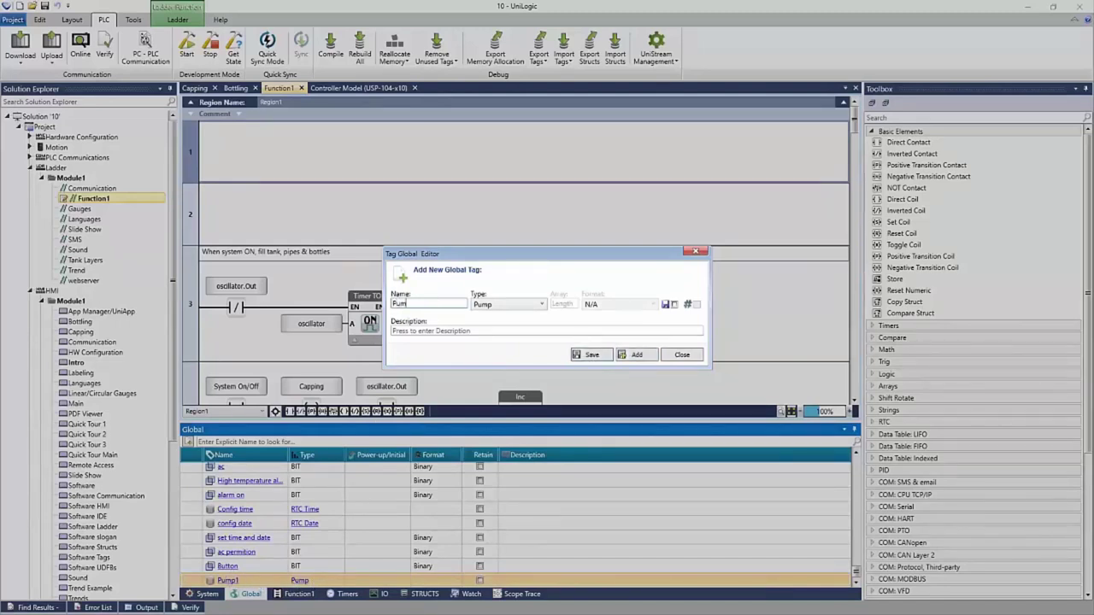
left_click(640, 356)
type("P")
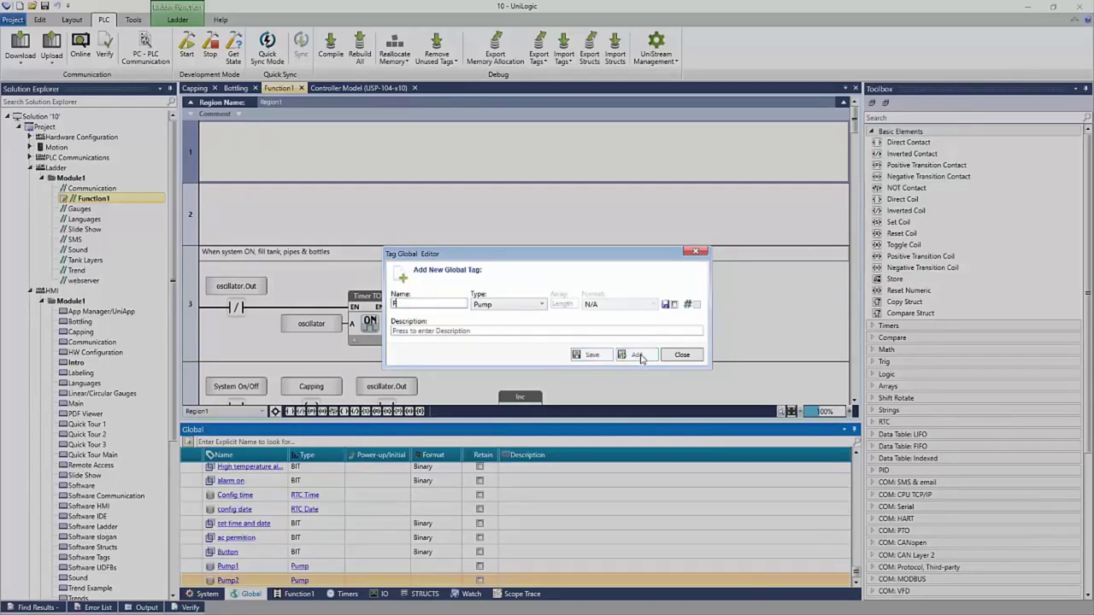
type("ump3")
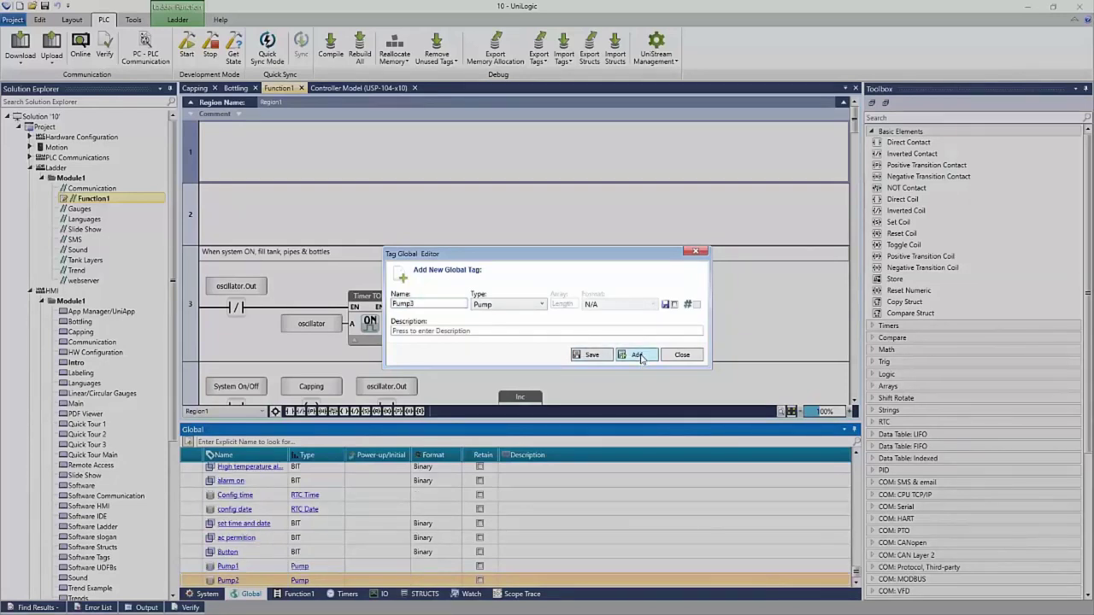
left_click(640, 357)
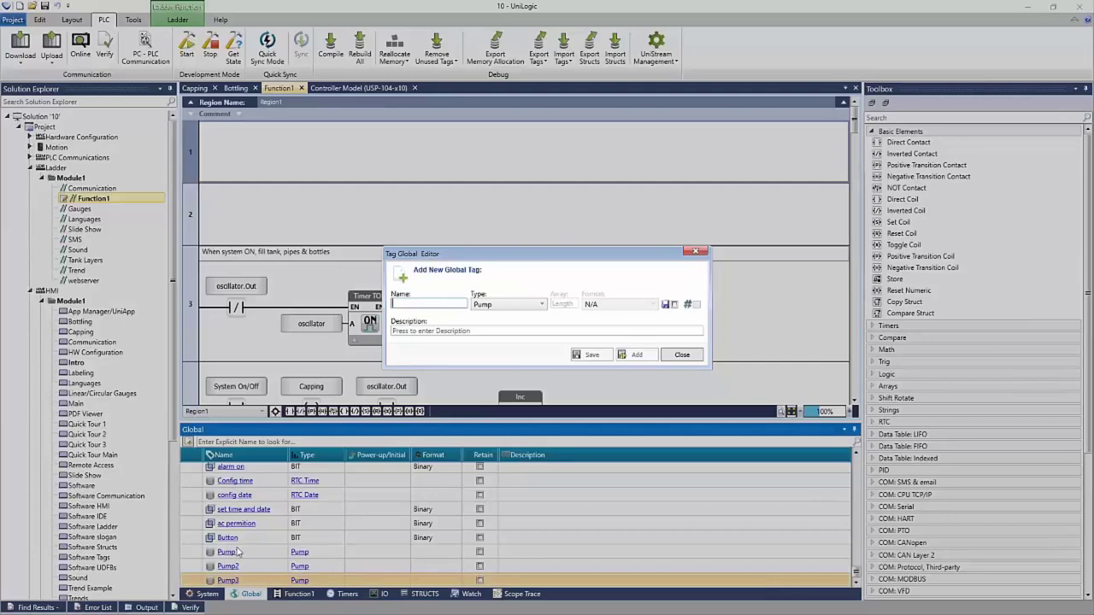
left_click(699, 356)
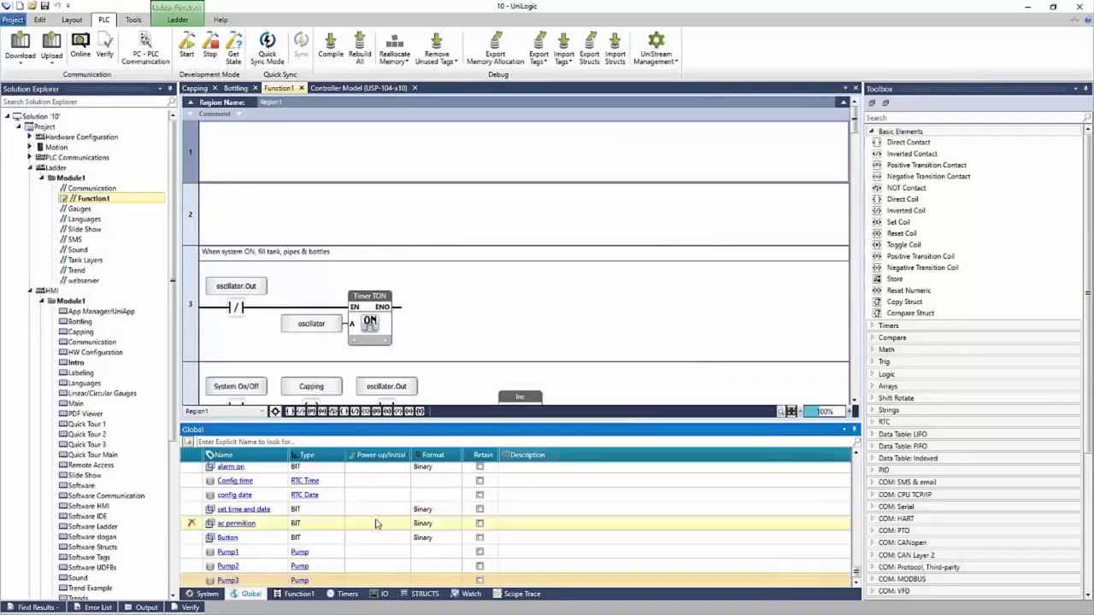
left_click(299, 553)
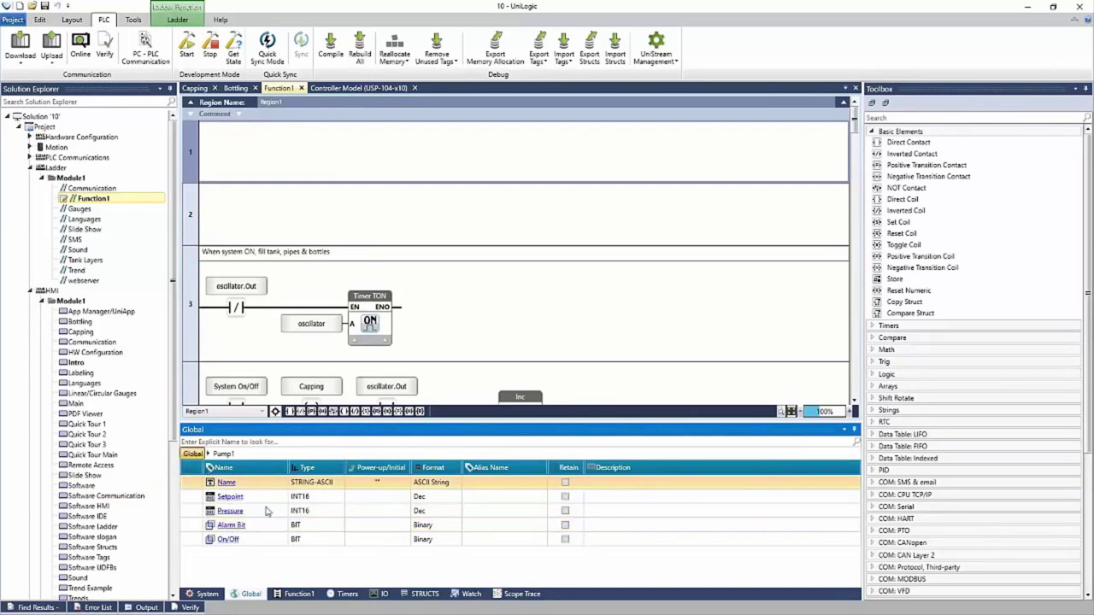
Open the Pump2 tag from the global tag list to view its members, and return to the global list
left_click(192, 454)
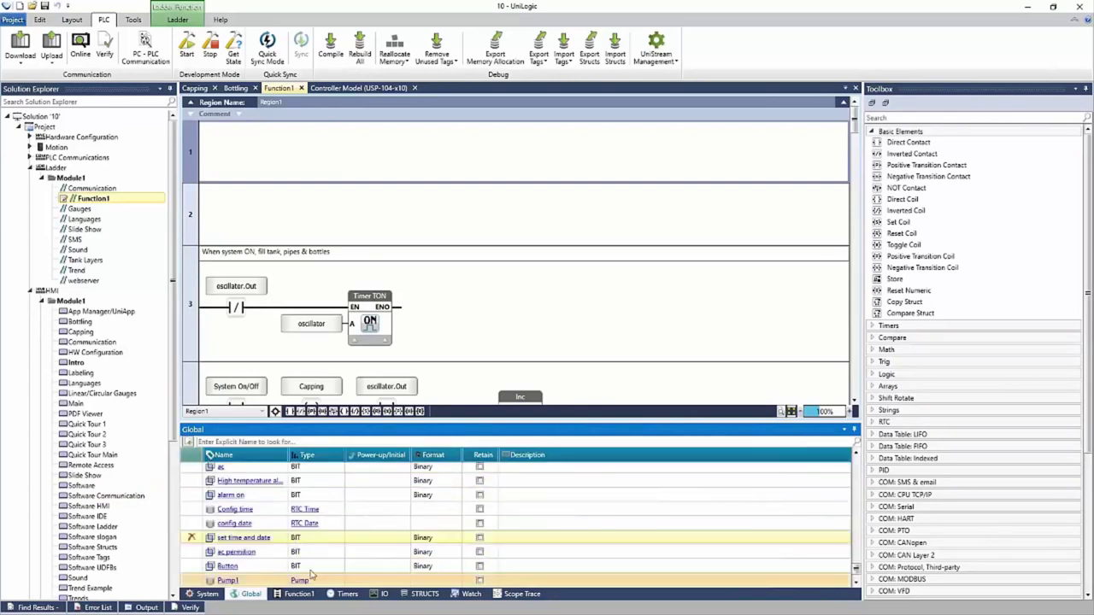
left_click(856, 582)
left_click(856, 582)
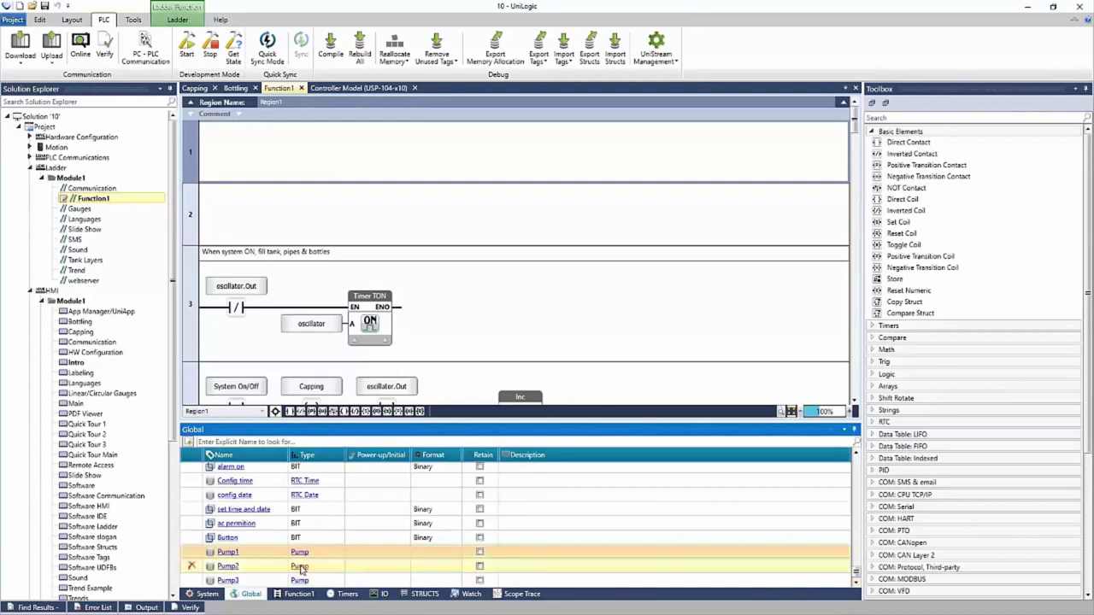
left_click(299, 566)
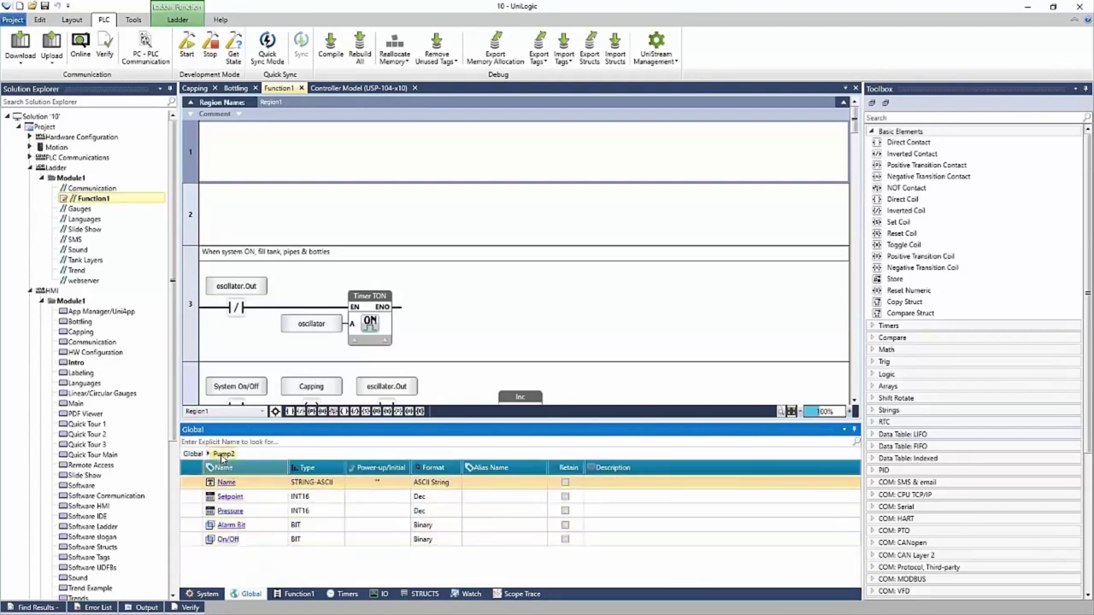
left_click(192, 454)
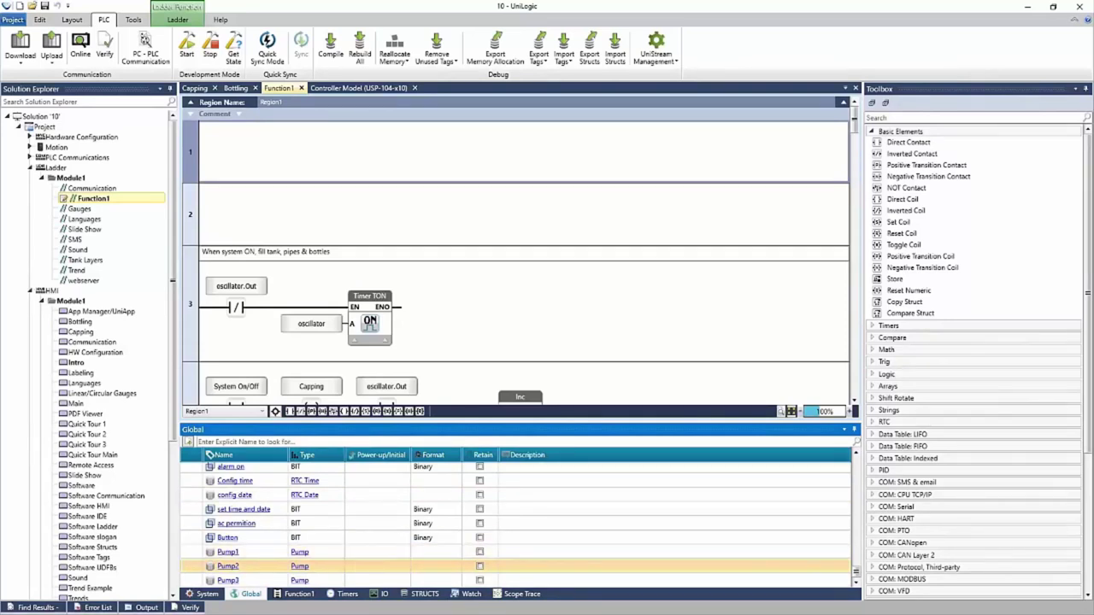
Set the zoom of the Function1 ladder editor to 90%
left_click(807, 412)
scroll(802, 413, "down", 2)
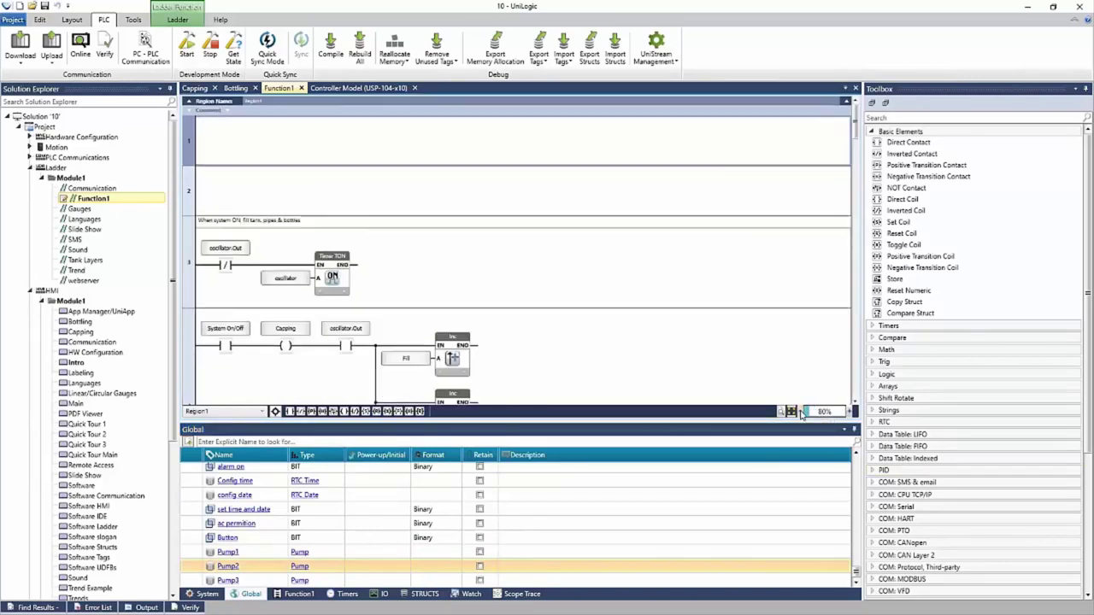
scroll(852, 414, "up", 1)
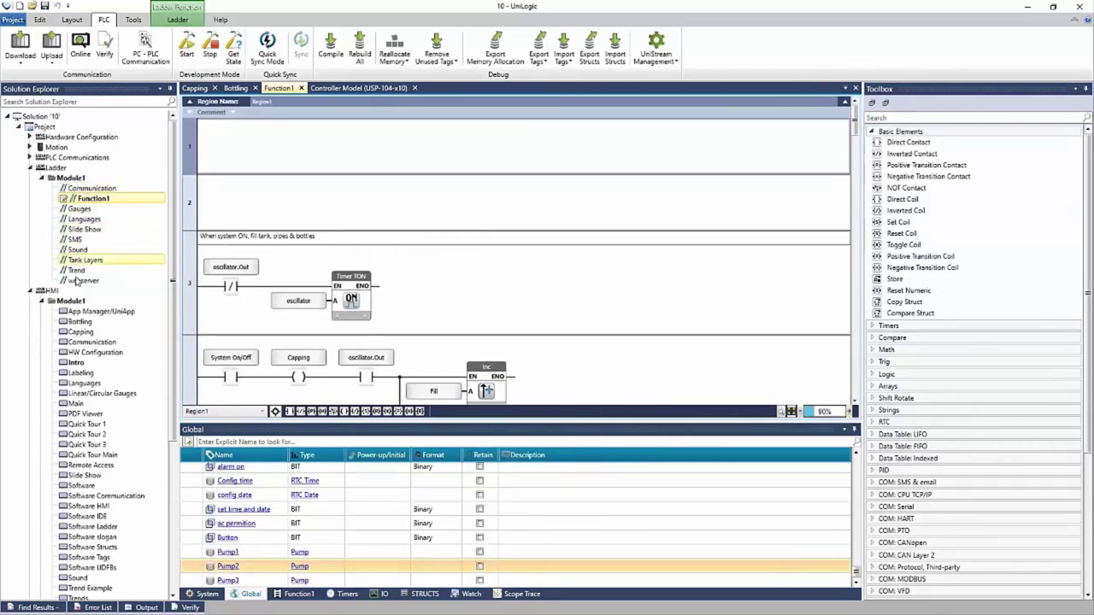
Open the Gauges and Languages ladder functions, and return to Function1
left_click(78, 209)
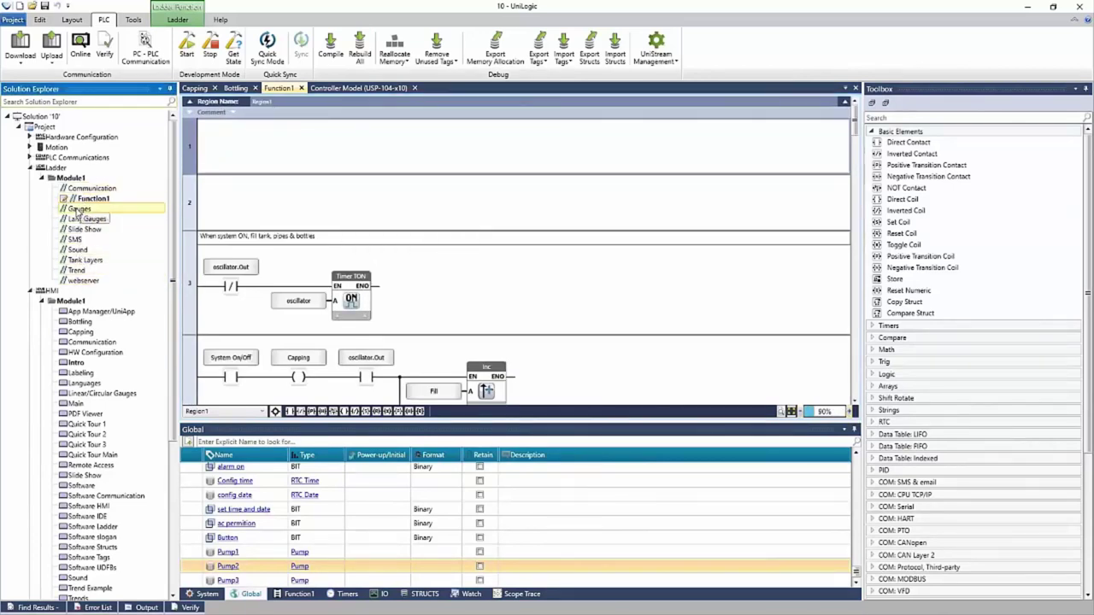
left_click(82, 218)
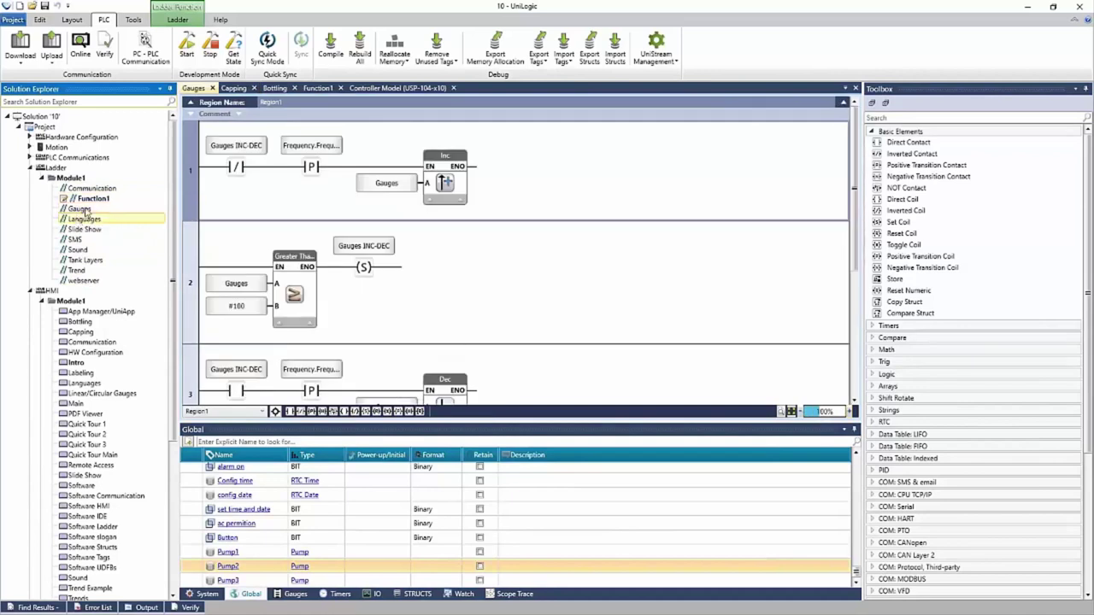
left_click(95, 200)
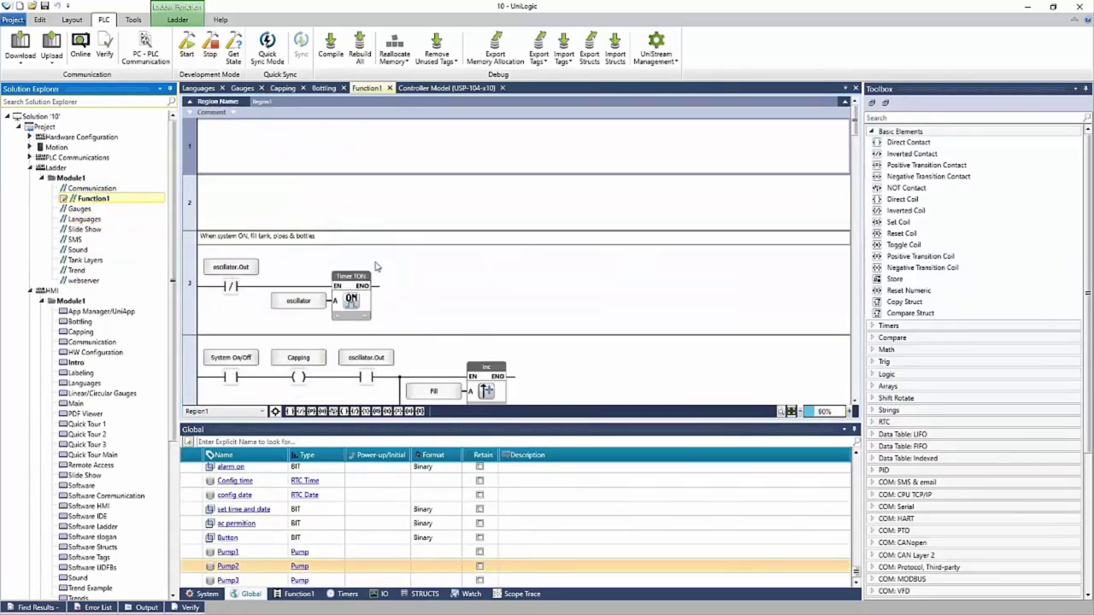
Review the Basic Elements available for the ladder and collapse that group to list all ladder element categories
left_click(906, 143)
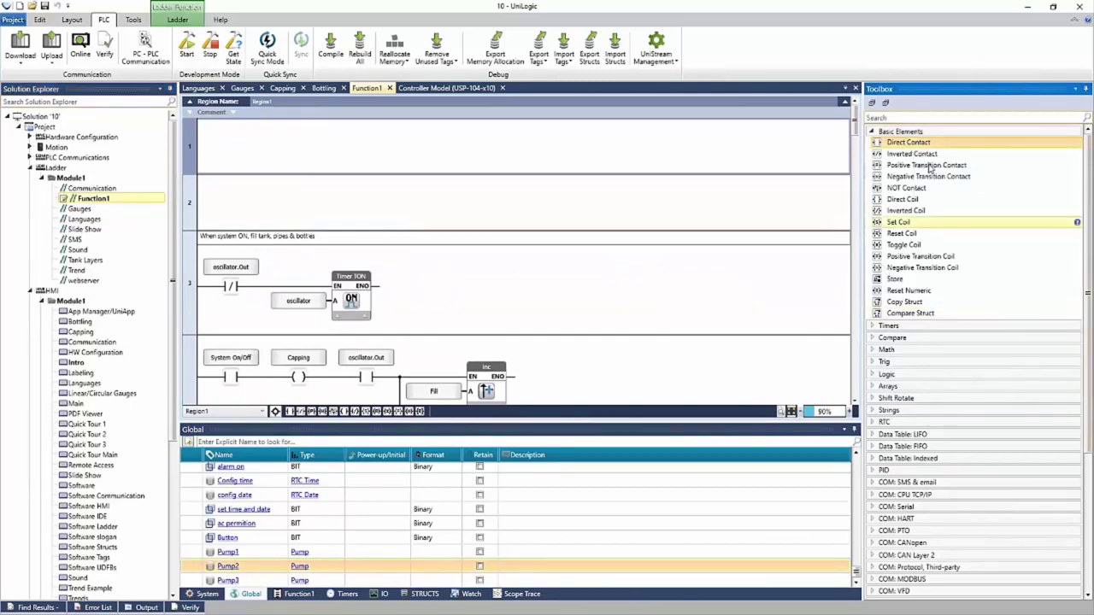
mouse_move(900, 239)
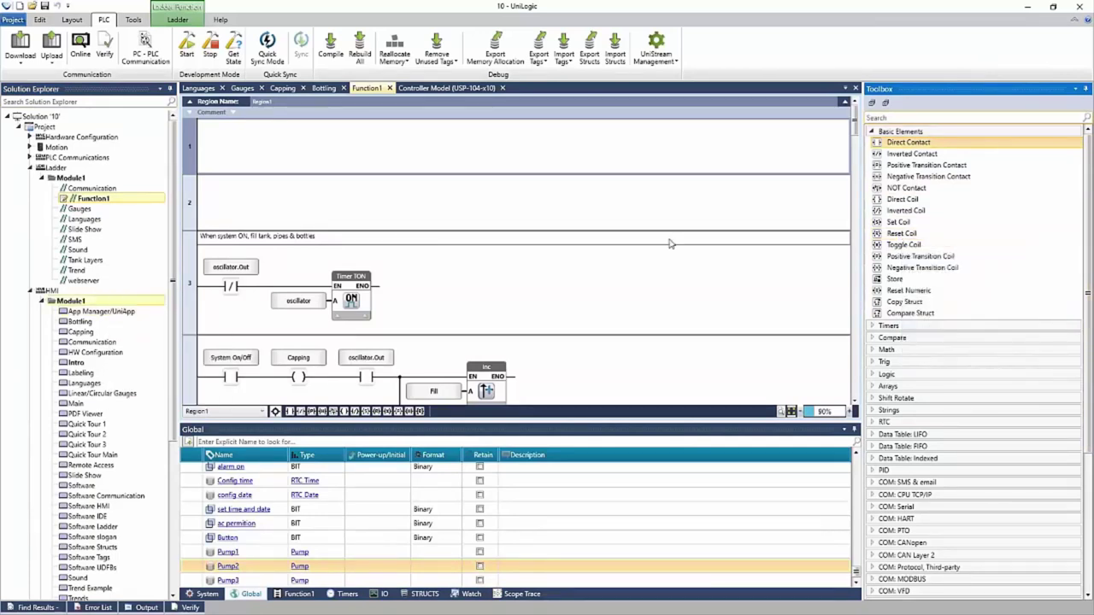
left_click(911, 135)
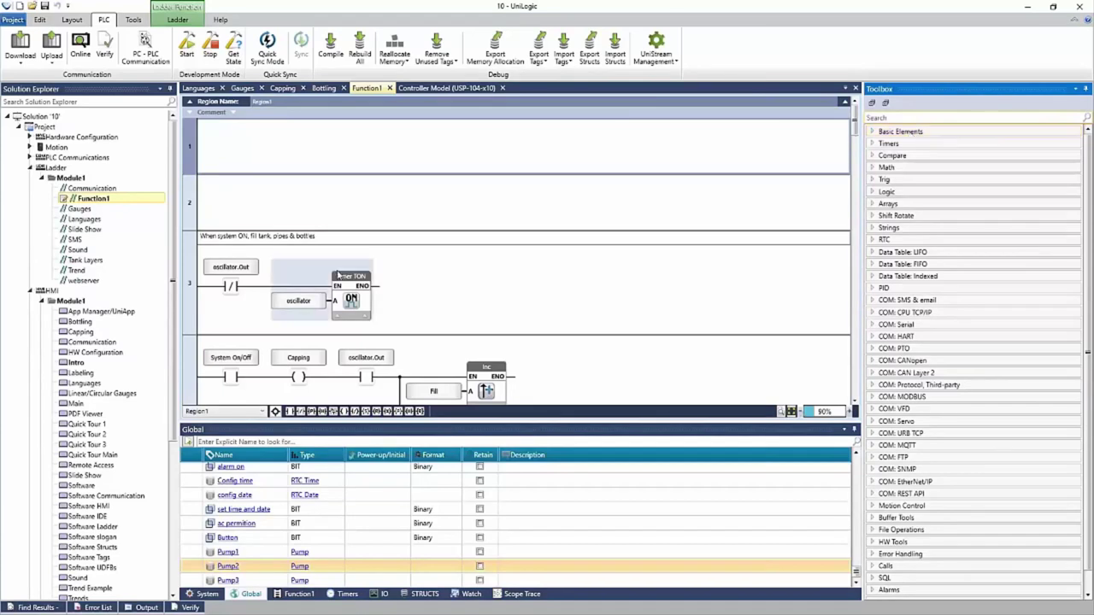
Open the Bottling HMI screen, collapse the User controls group and enlarge the toolbox to view all HMI element categories
left_click(86, 322)
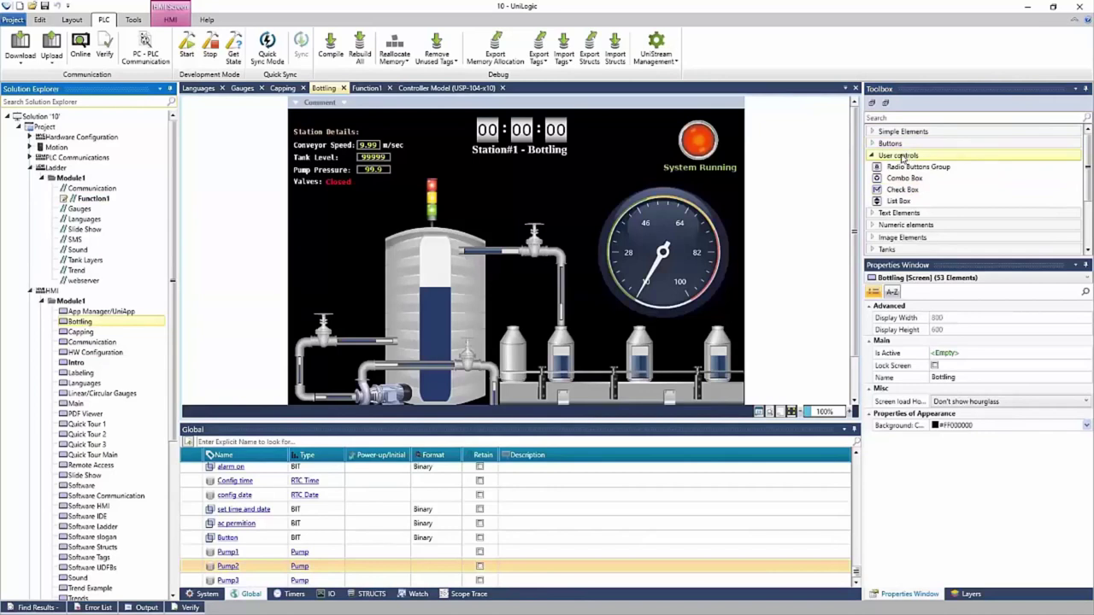
left_click(903, 157)
left_click_drag(930, 258, 945, 350)
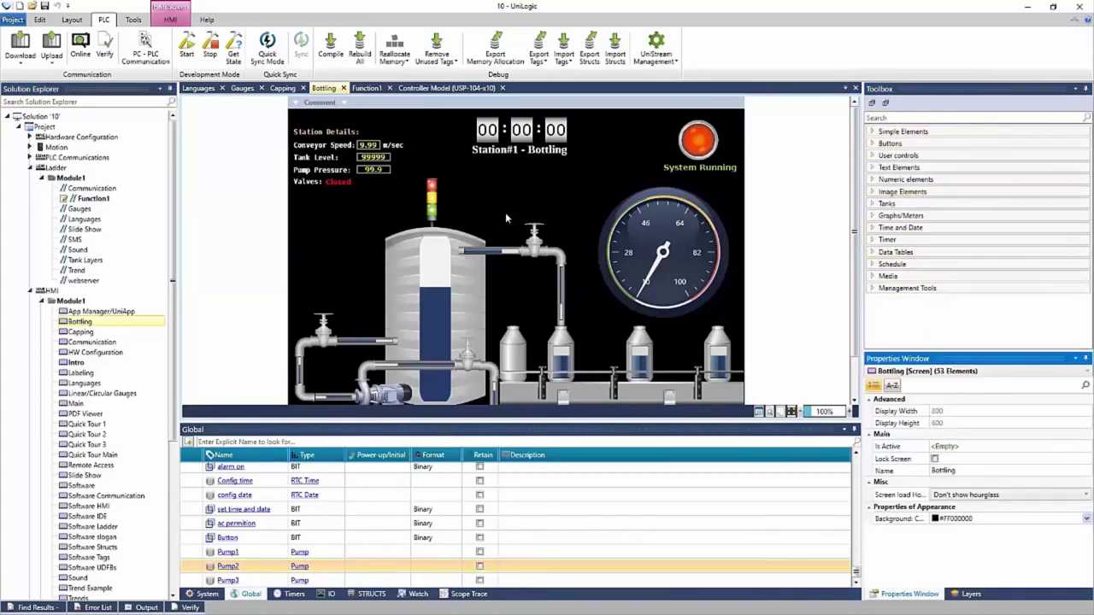
Return to Function1 and place a direct contact followed by three inverted contacts in series on rung 1
double_click(94, 198)
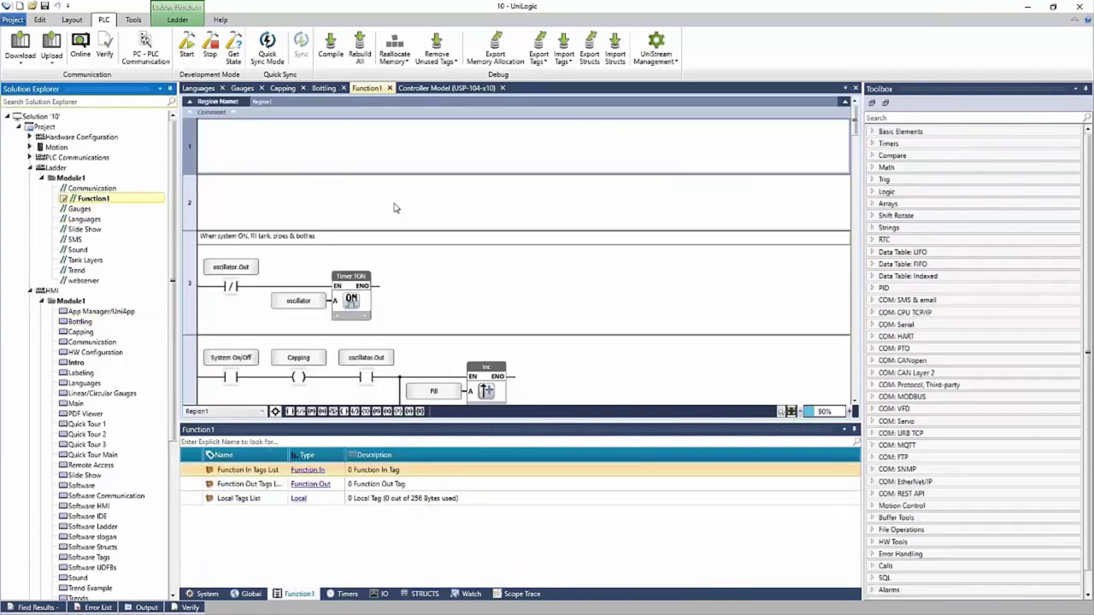
left_click(935, 135)
left_click_drag(910, 141, 198, 149)
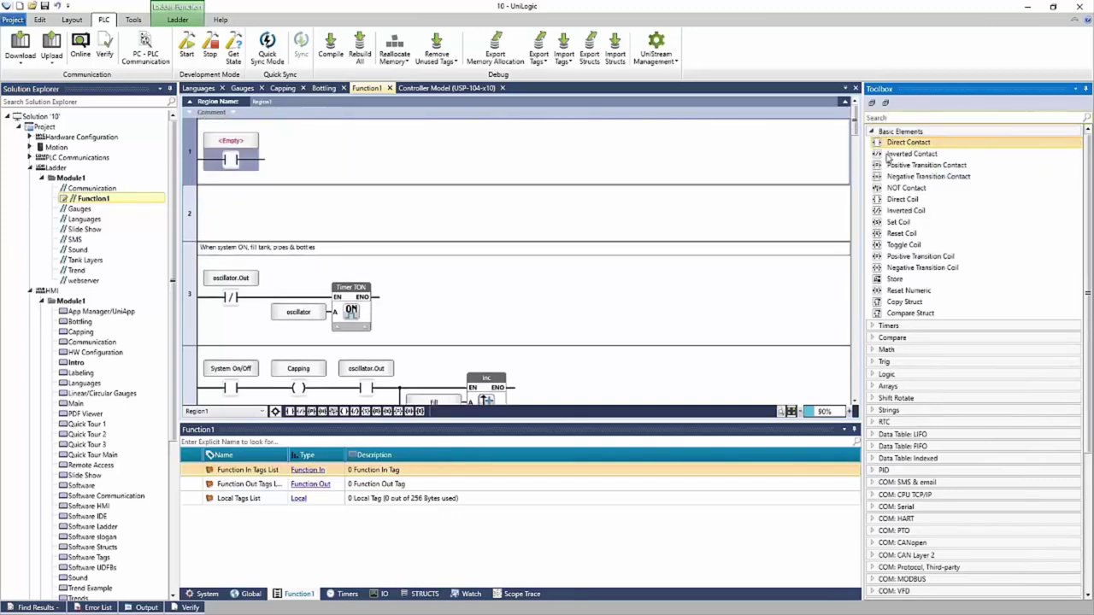
double_click(946, 157)
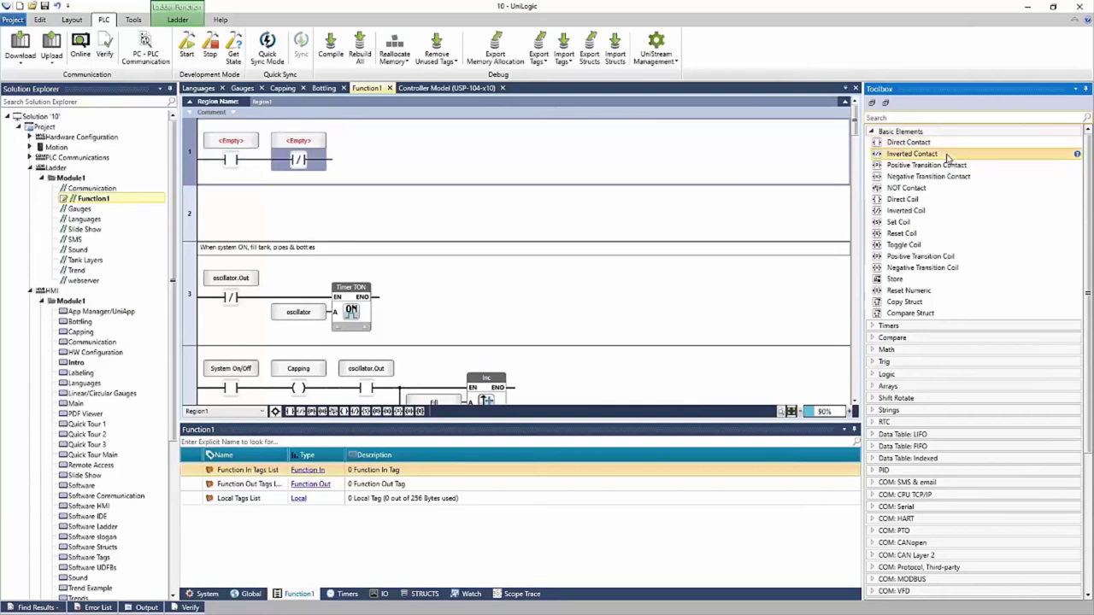
double_click(947, 157)
double_click(947, 157)
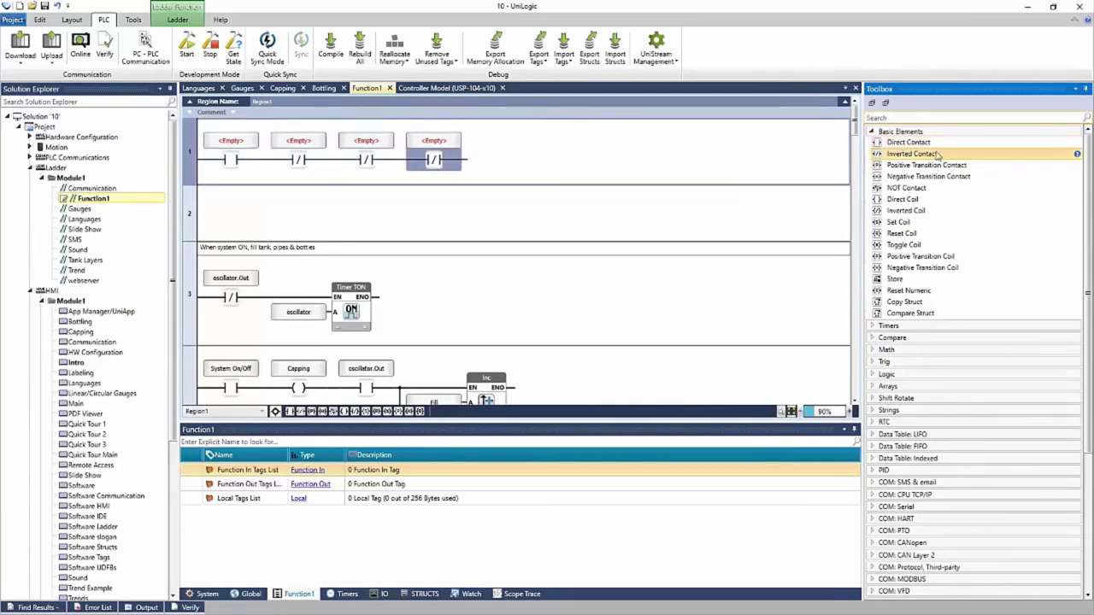
Add an inverted contact as a parallel branch around rung 1's first two inverted contacts, and end the rung with a direct coil
left_click_drag(924, 157, 385, 186)
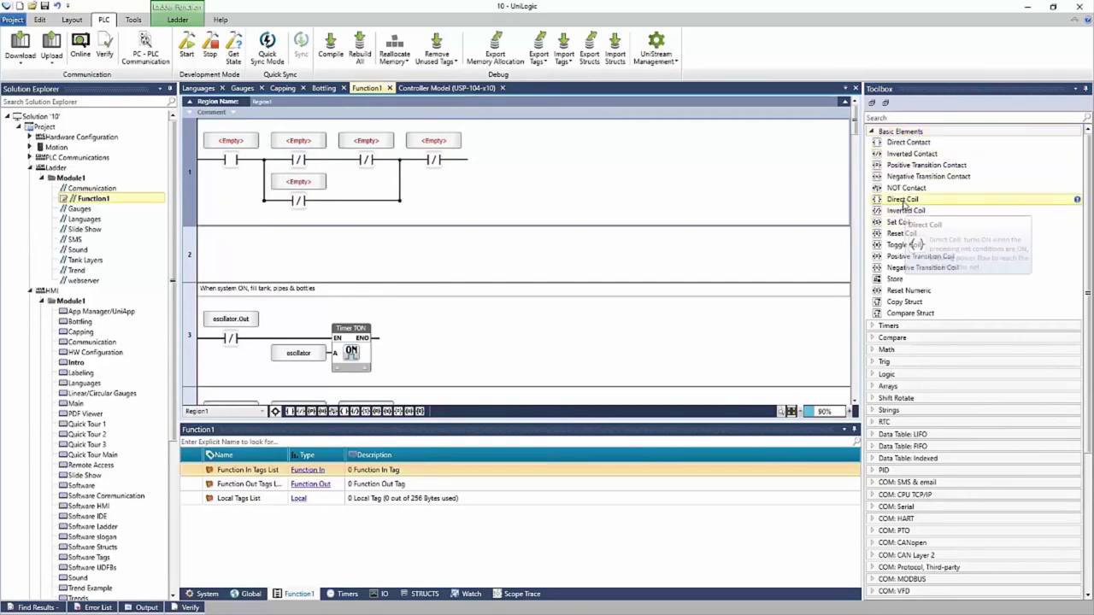
left_click_drag(902, 199, 503, 145)
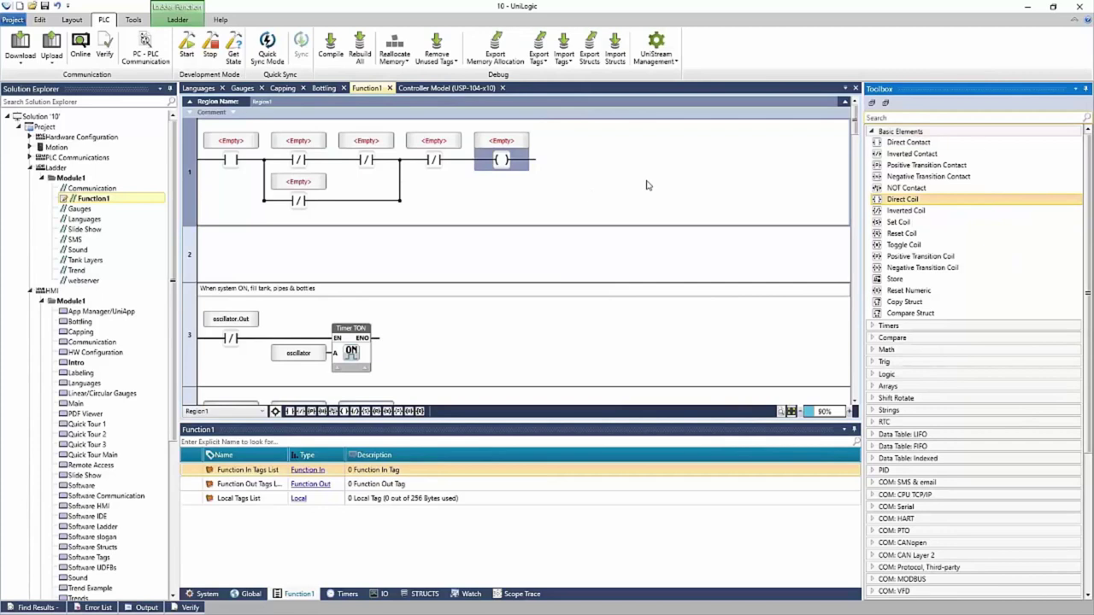
Insert a Greater Than compare block at the start of rung 1, ahead of the direct contact
left_click(900, 132)
left_click(917, 158)
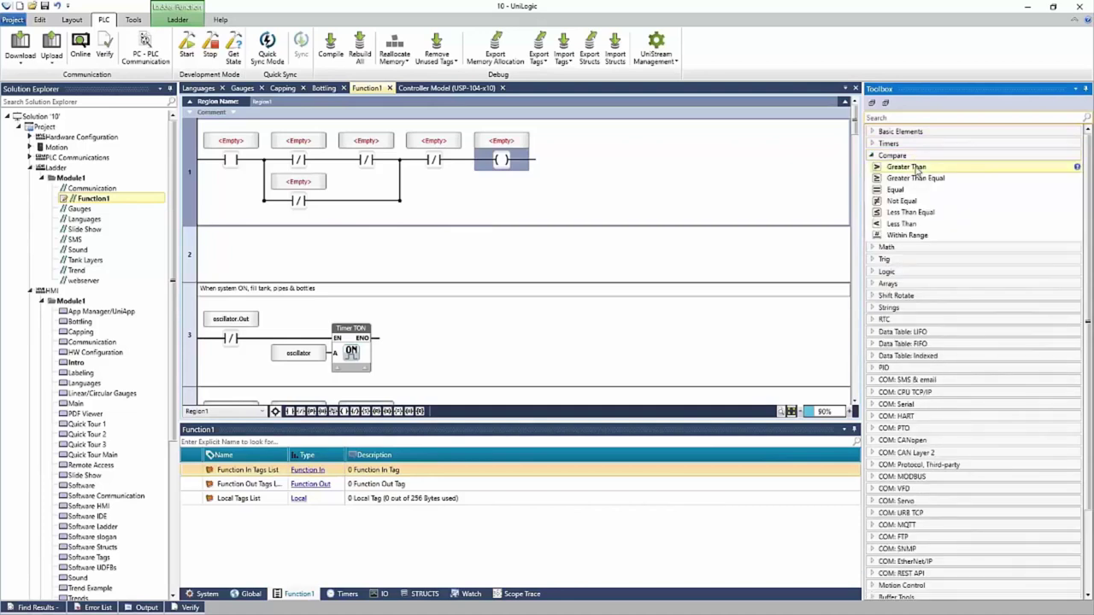
left_click_drag(906, 166, 288, 211)
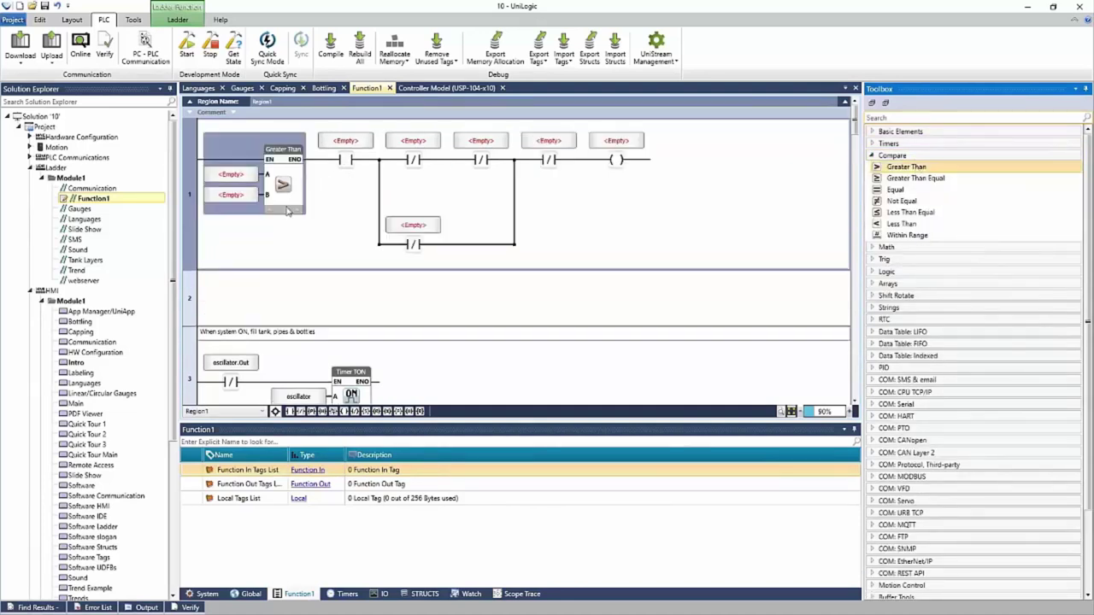
Link the Greater Than block's input A to Pump1.Setpoint and input B to Pump1.Pressure
left_click(235, 171)
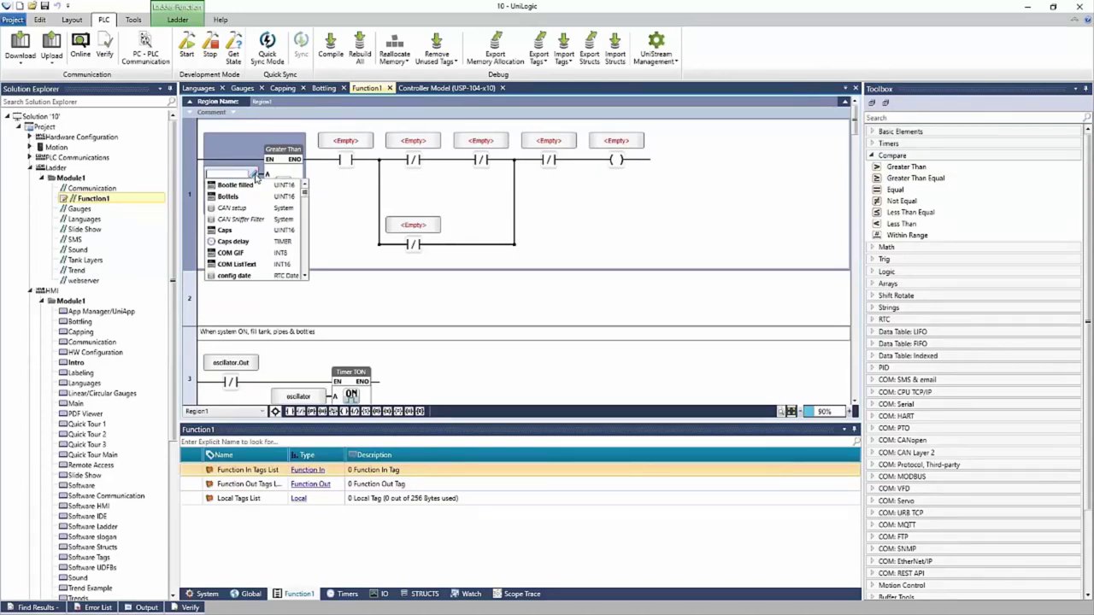
type("pump")
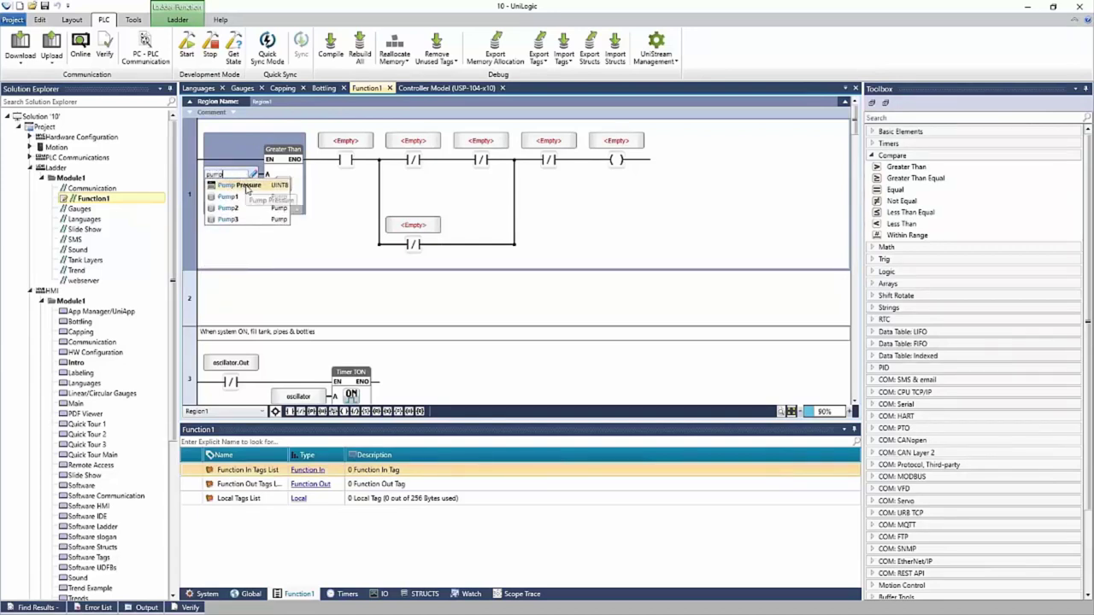
left_click(234, 198)
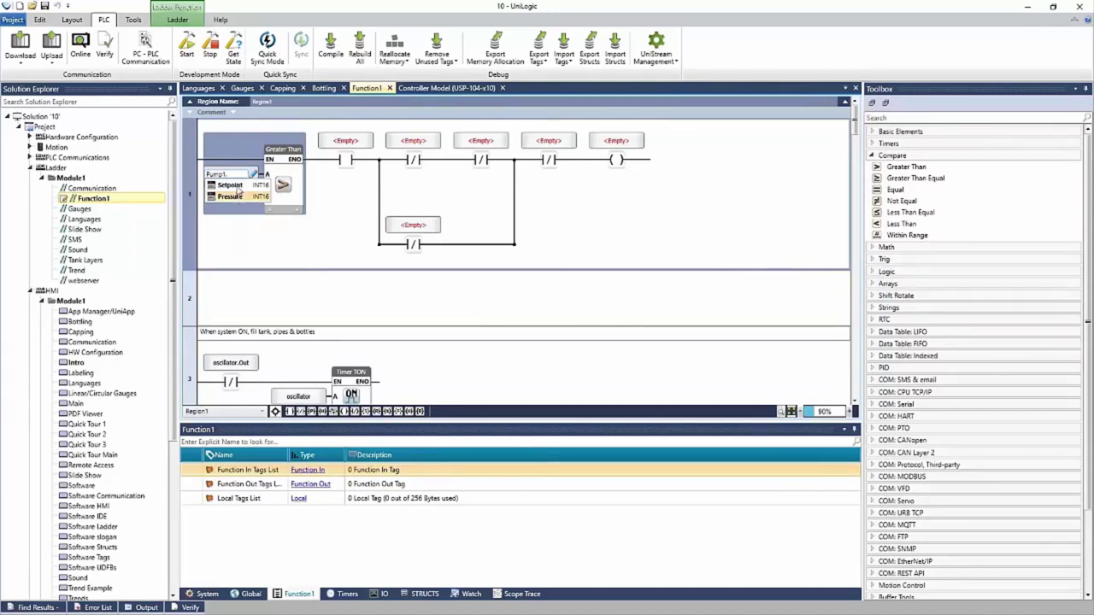
left_click(237, 185)
left_click(231, 195)
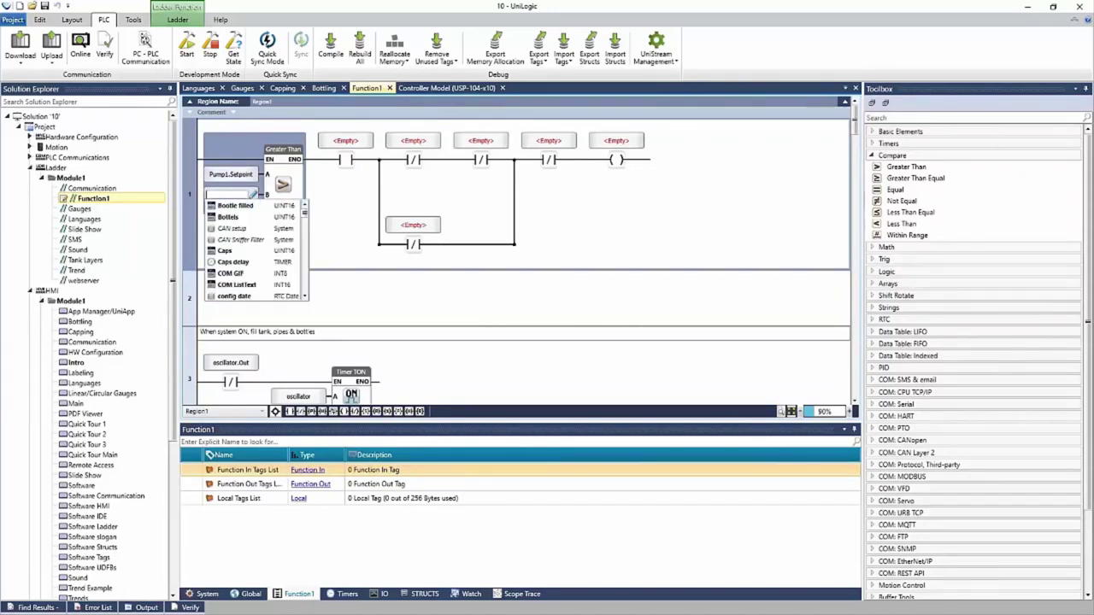
type("pump")
left_click(239, 205)
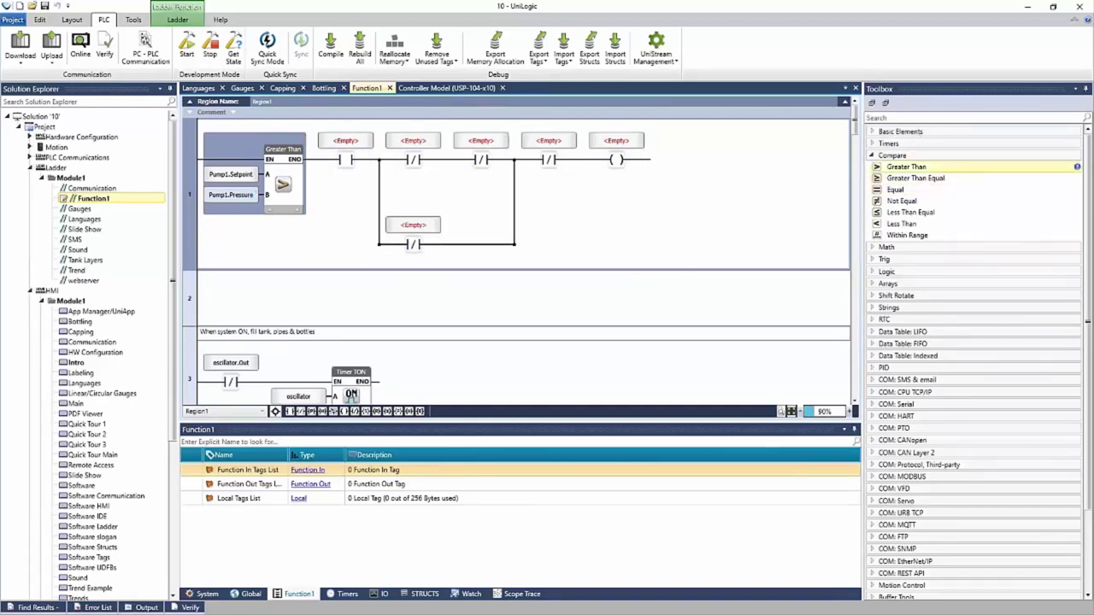
Insert a direct contact before the coil on rung 1 and delete the direct coil
left_click(900, 131)
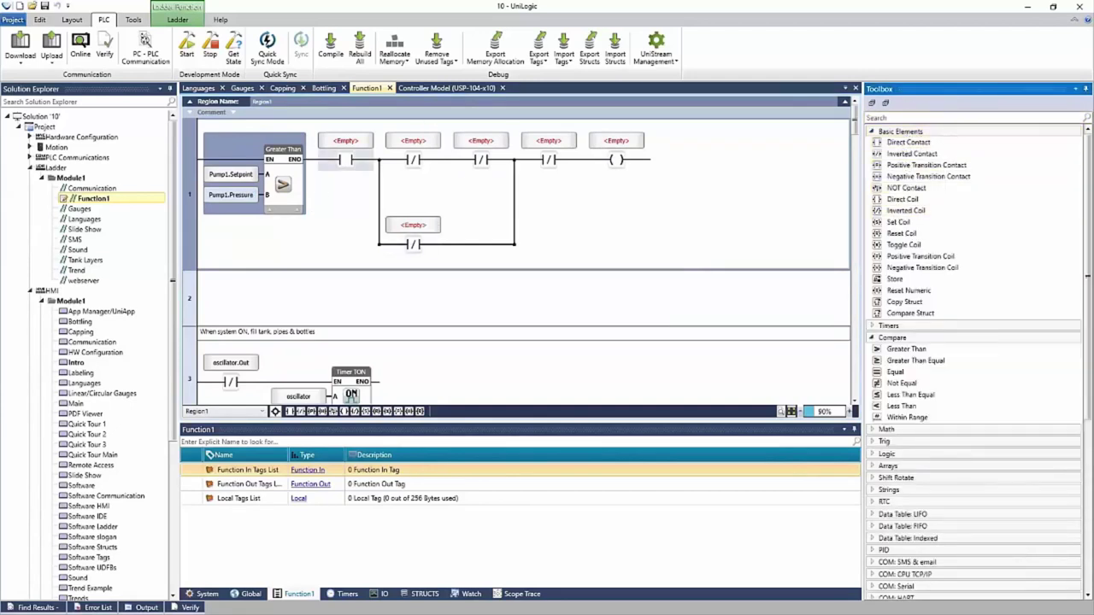
left_click(619, 161)
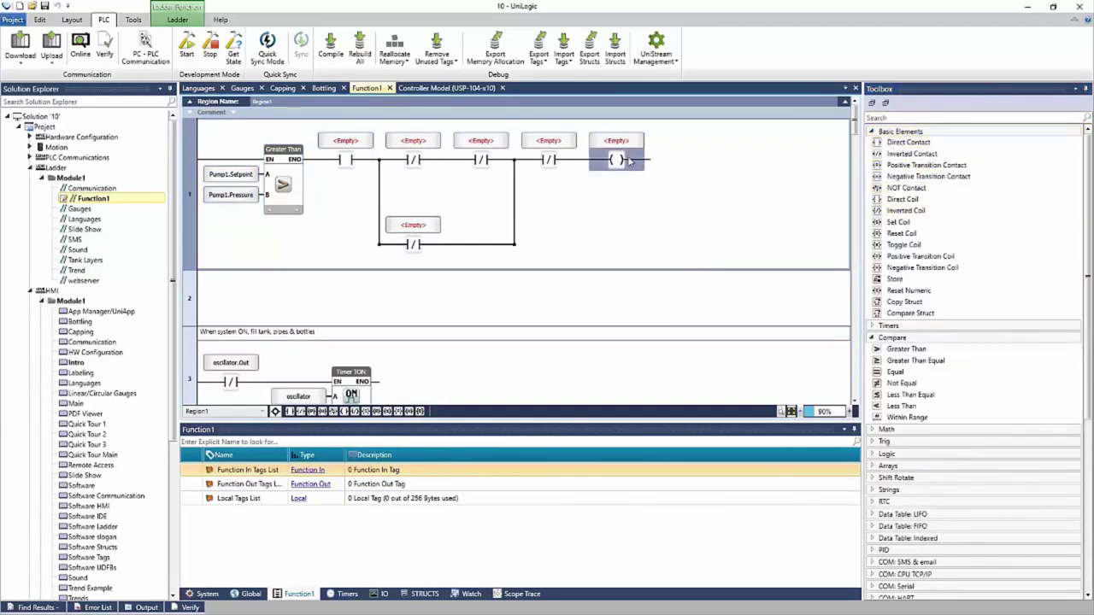
left_click_drag(908, 142, 617, 160)
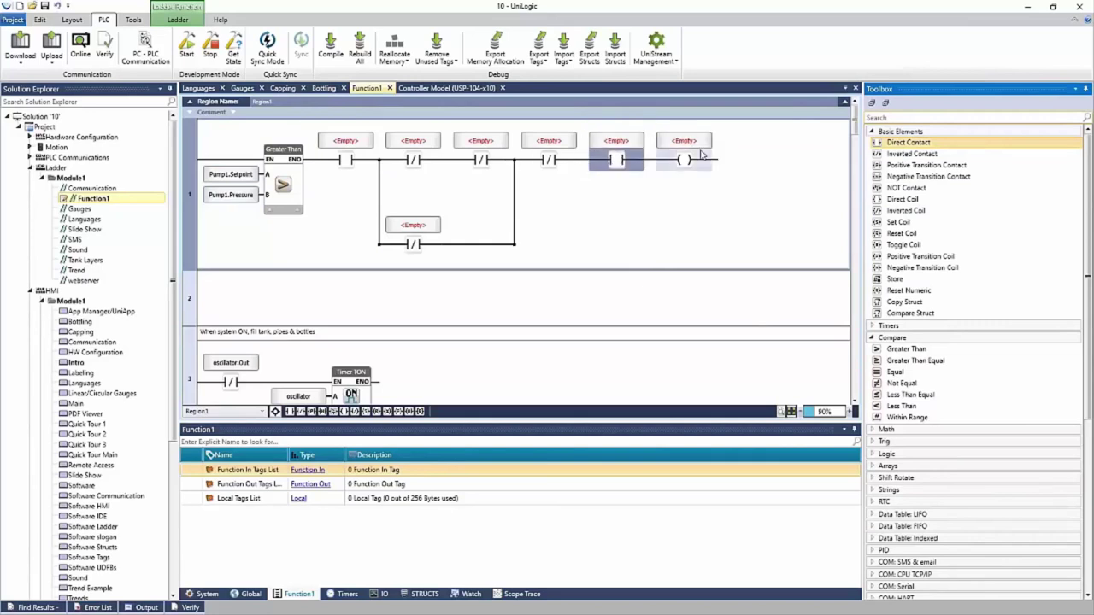
left_click(699, 161)
key("Delete")
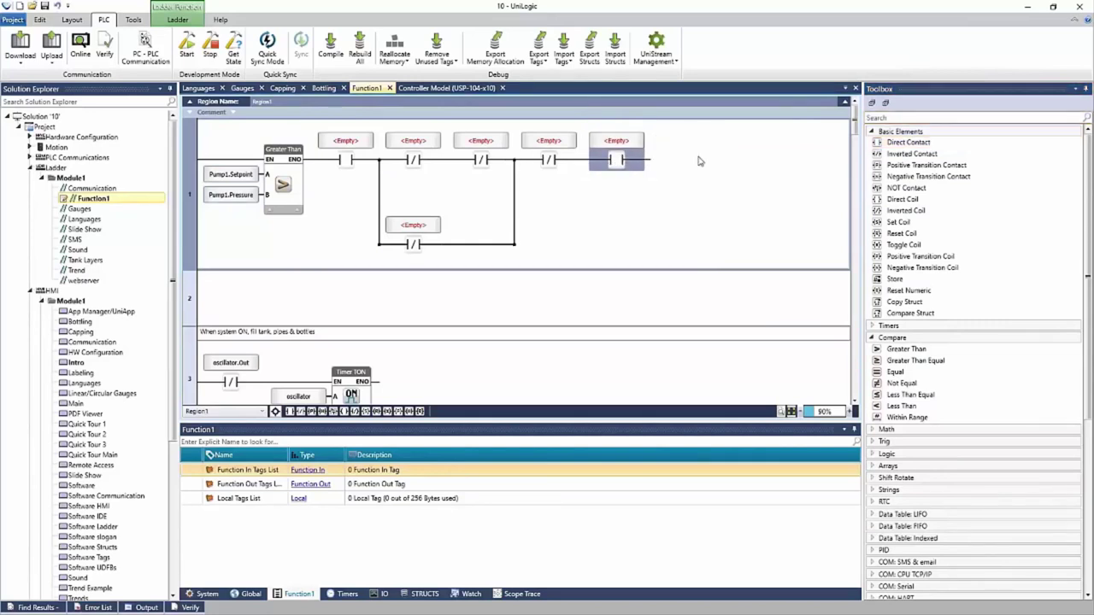
Add four more direct contacts in series at the end of rung 1, and check the extended rung along its length
left_click(946, 135)
double_click(935, 145)
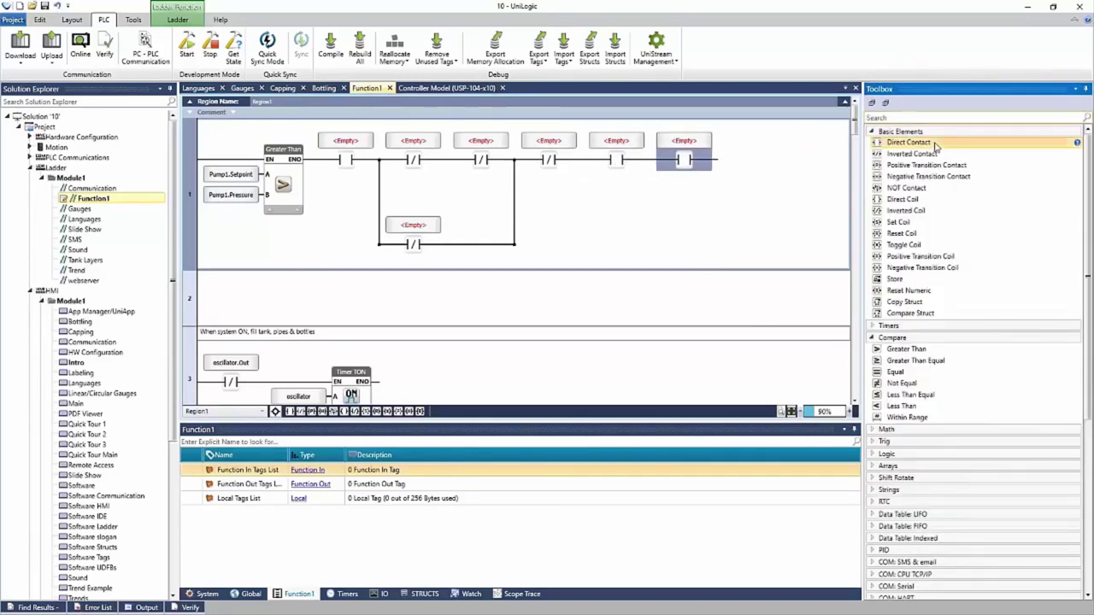
double_click(936, 146)
double_click(935, 143)
double_click(935, 143)
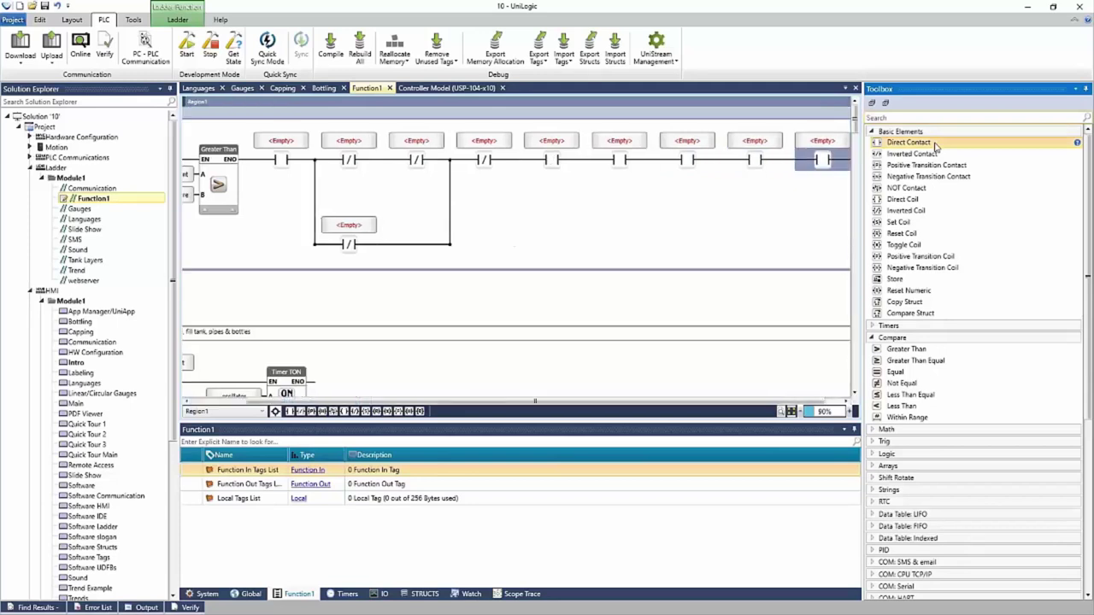
left_click_drag(501, 399, 604, 411)
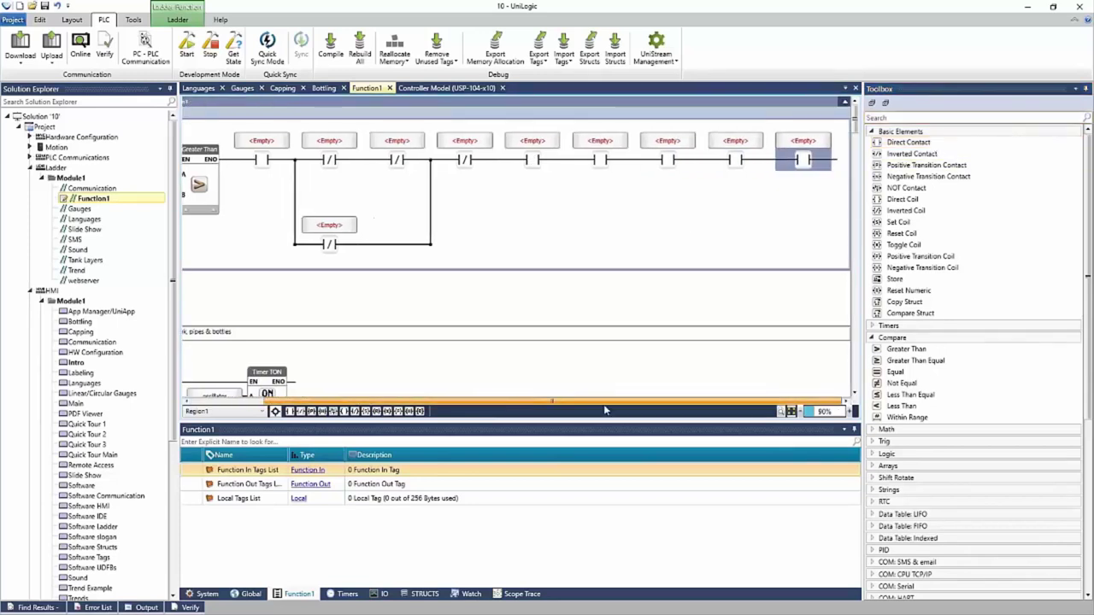
left_click_drag(516, 406, 619, 368)
scroll(471, 362, "left", 3)
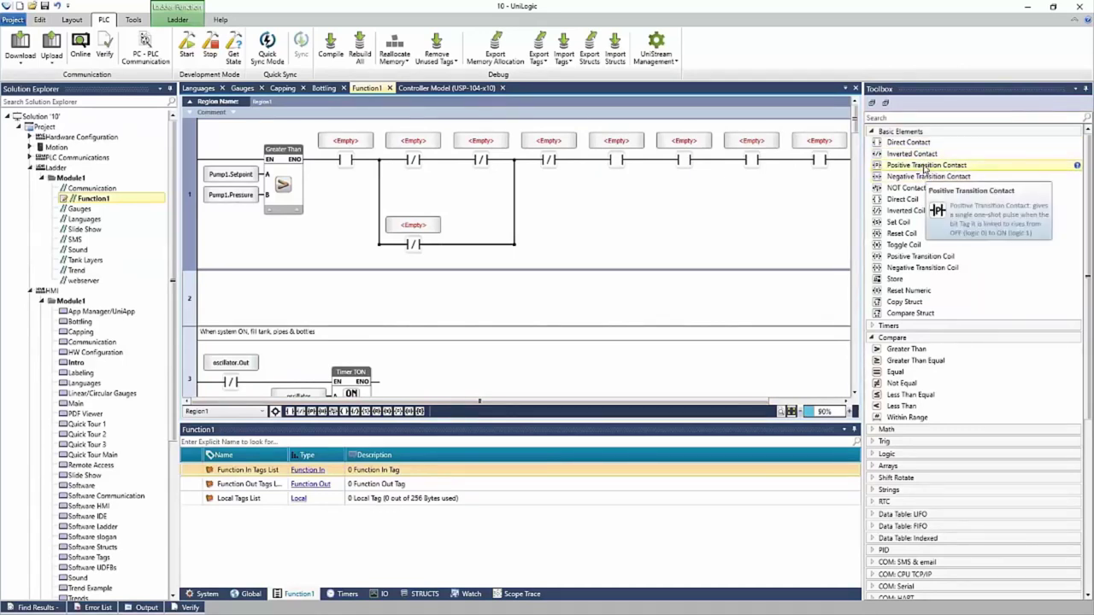
Place a positive transition contact on rung 2 and link it to Pump1.On/Off
left_click_drag(923, 167, 197, 303)
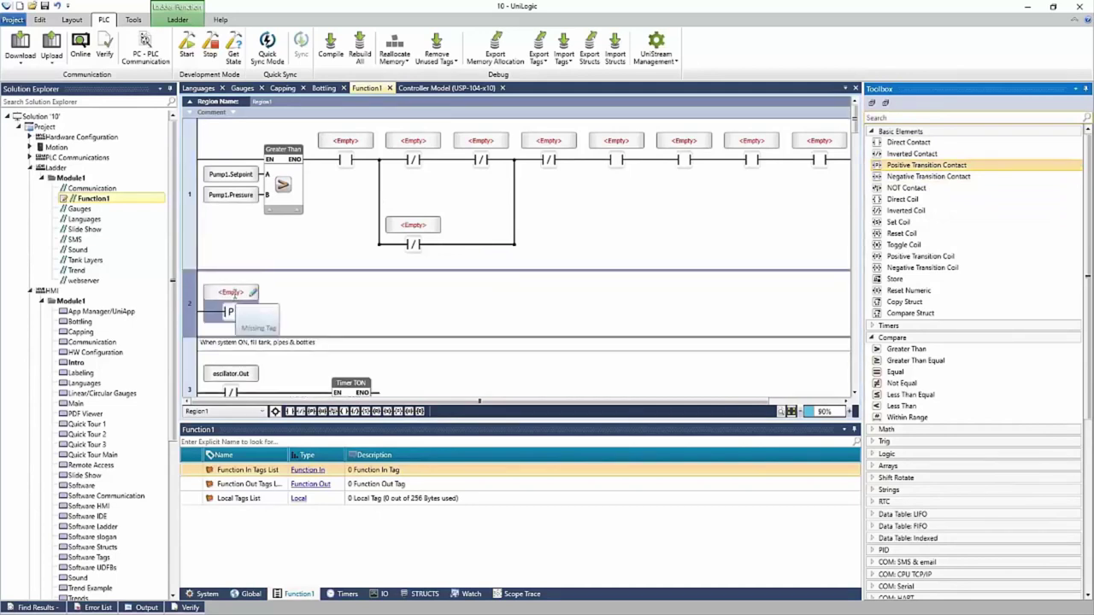
left_click(231, 292)
type("pump")
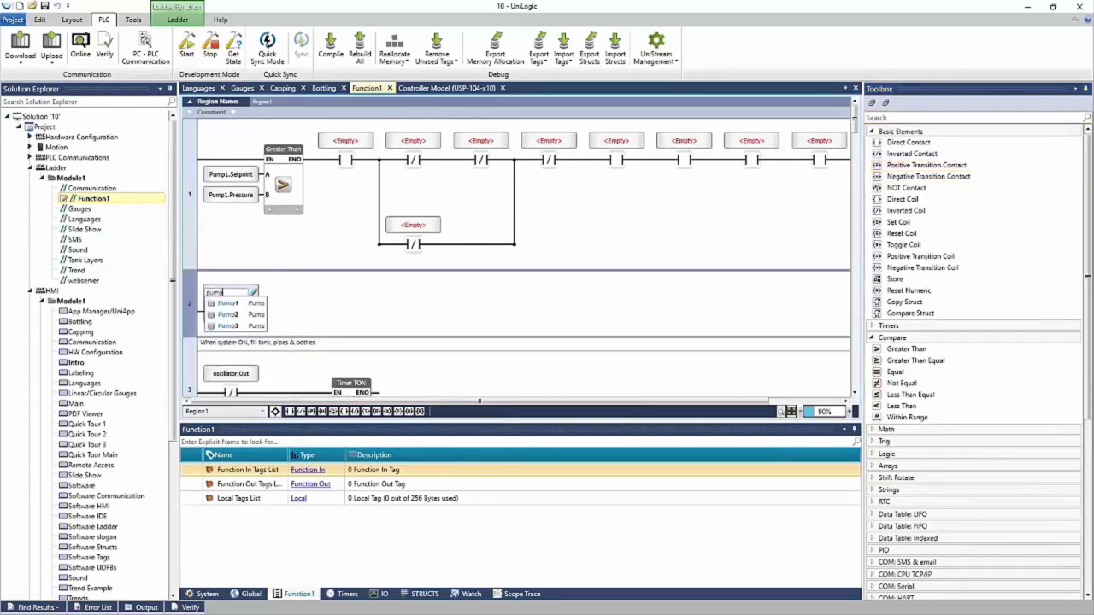
left_click(237, 303)
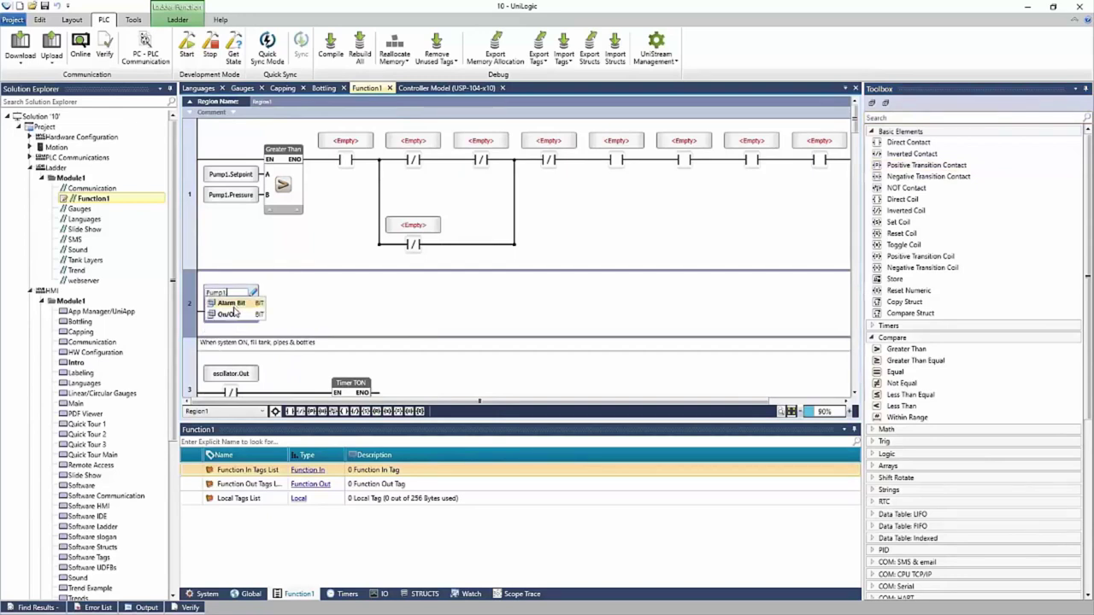
left_click(227, 314)
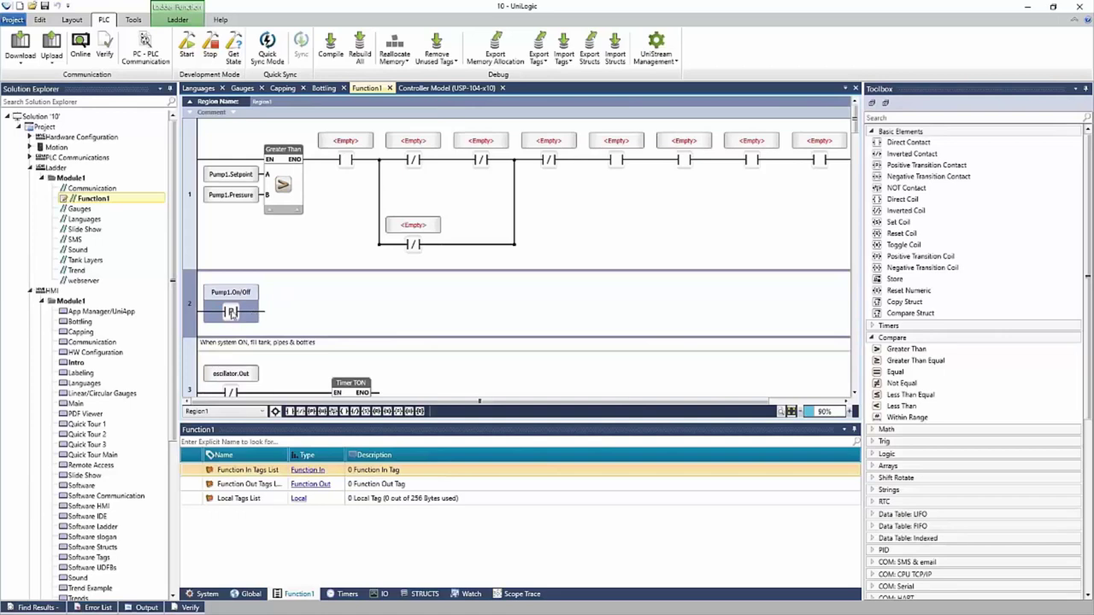
Insert a rung after rung 2 and place a positive transition contact linked to Pump1.Alarm Bit on it
right_click(288, 311)
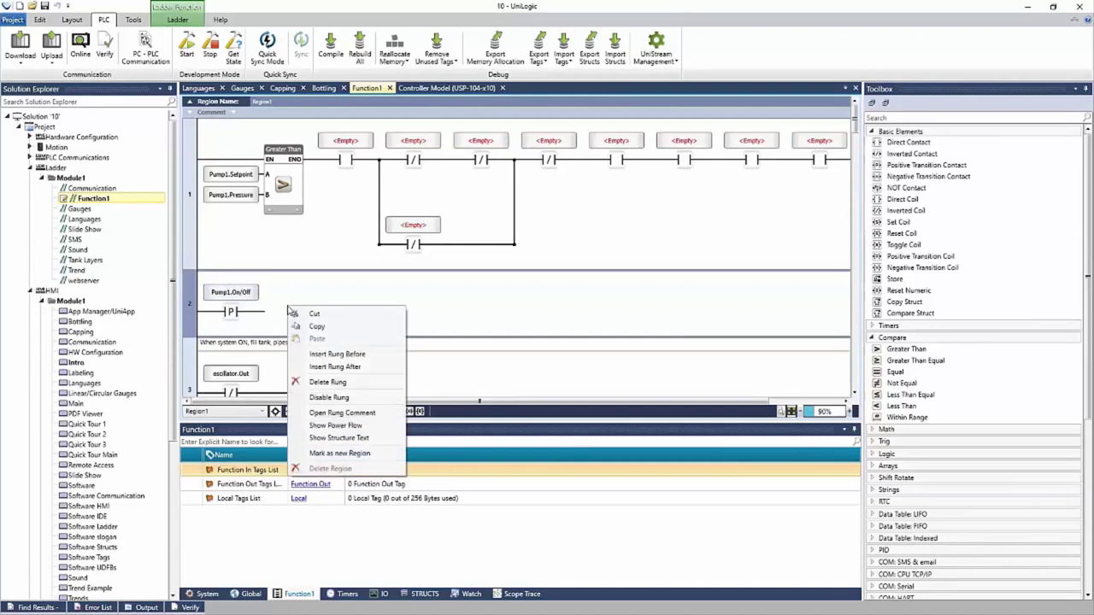
left_click(355, 367)
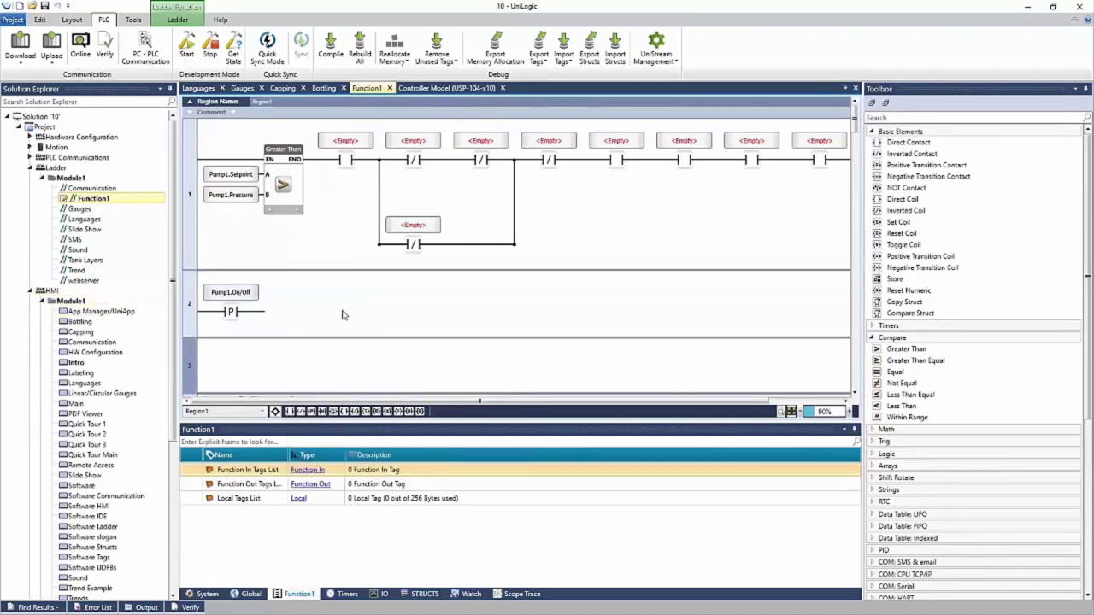
left_click_drag(913, 165, 202, 374)
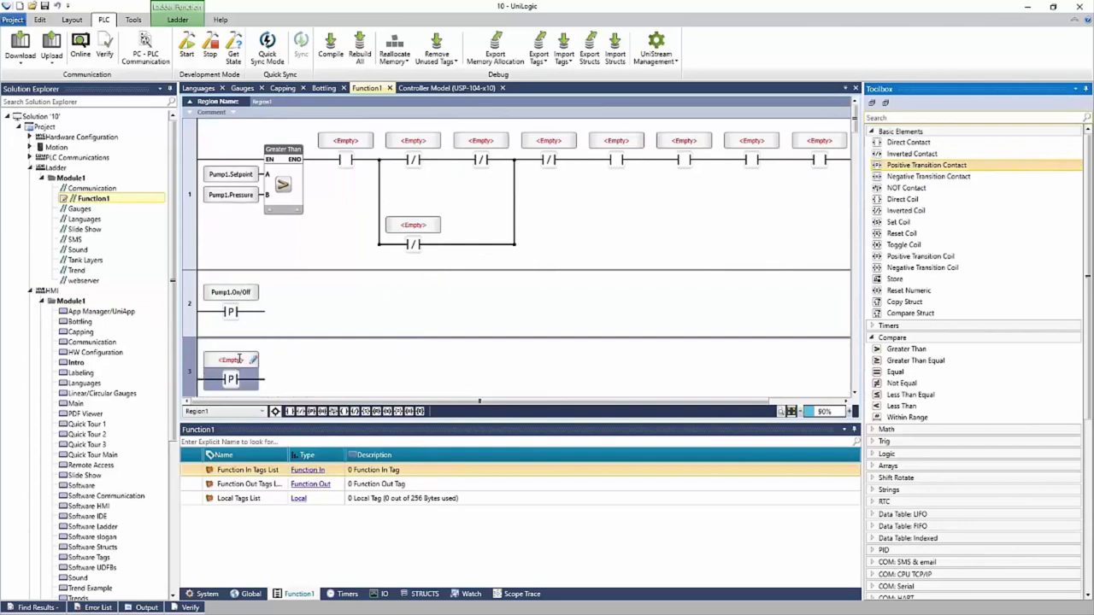
type("pu")
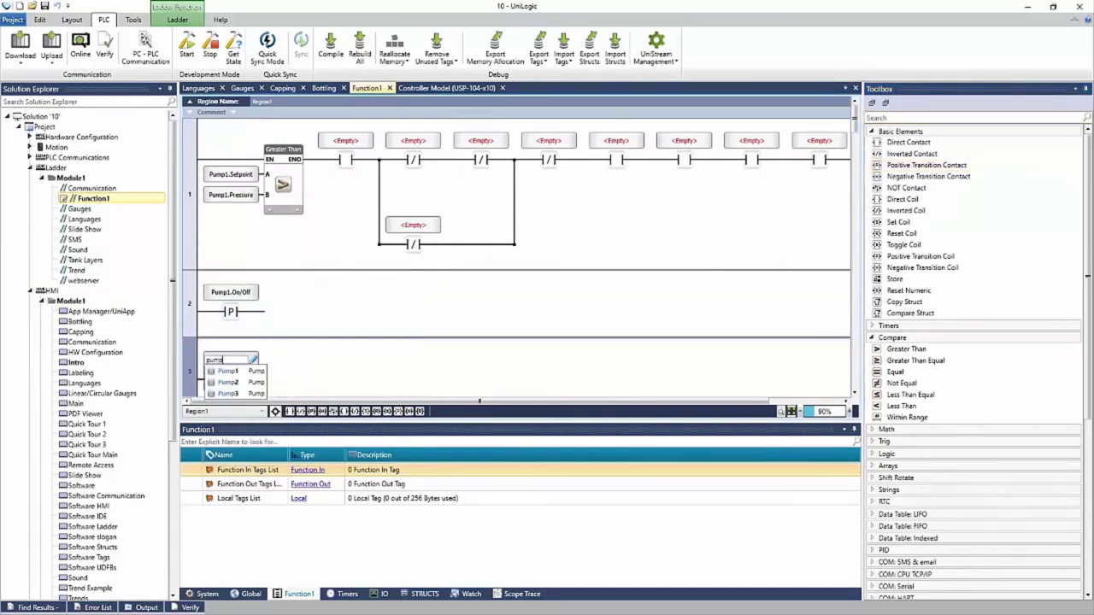
type("mp")
left_click(242, 372)
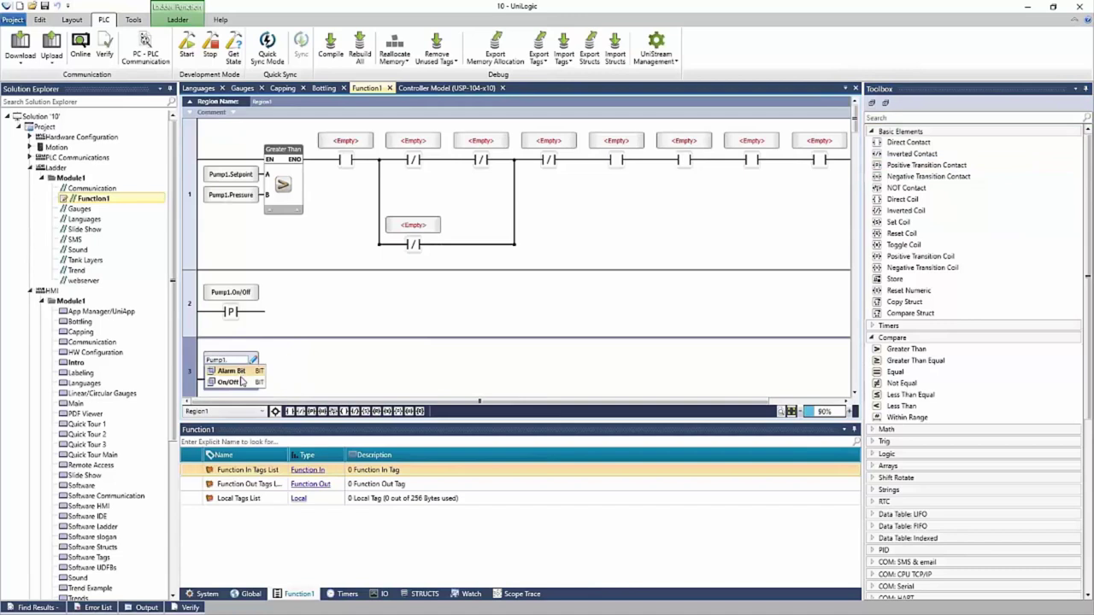
left_click(242, 372)
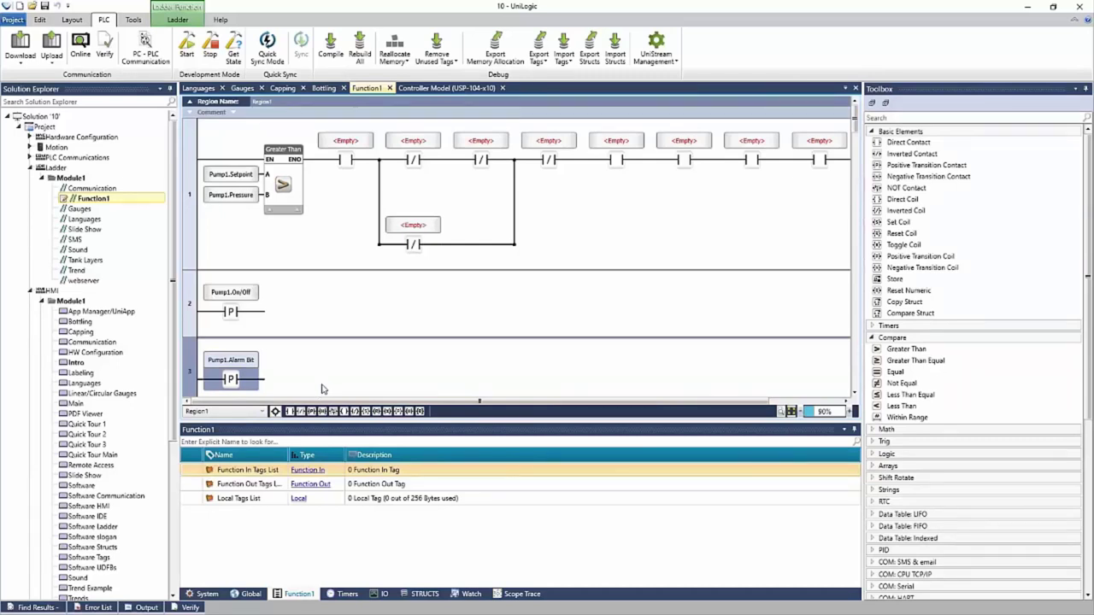
Delete all contacts and the Greater Than block from rungs 1 to 3 of Function1, keeping the empty rungs
left_click(237, 320)
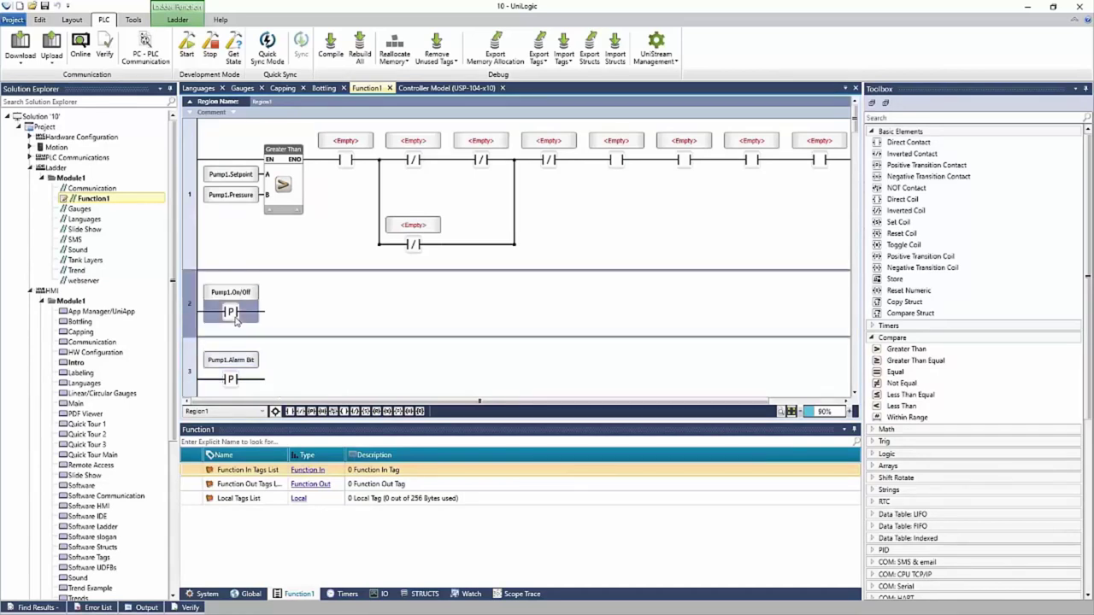
key("Delete")
key("Delete")
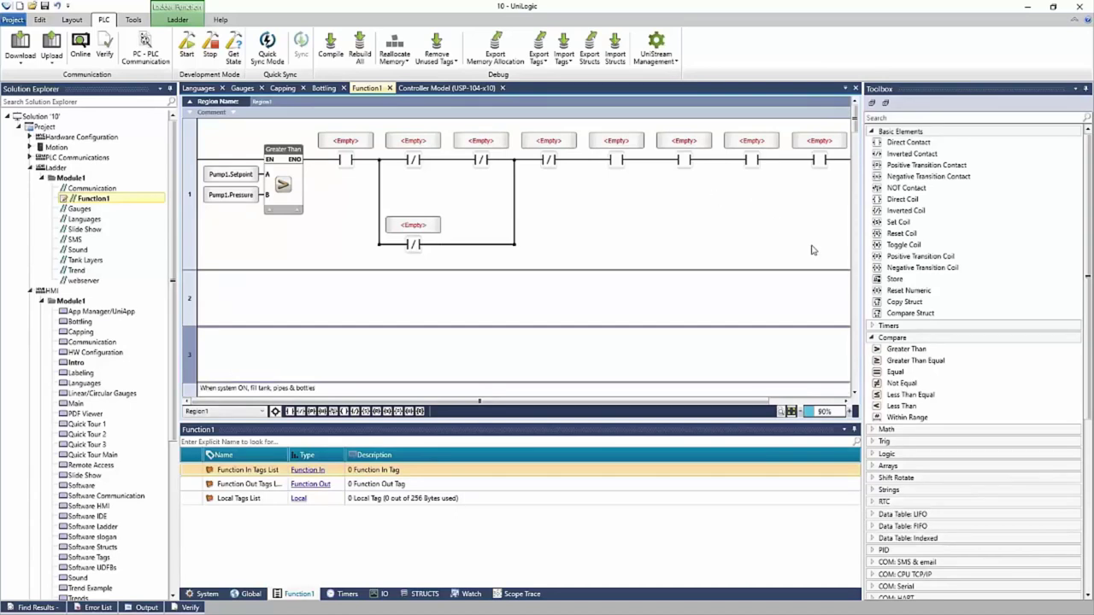
left_click_drag(846, 256, 319, 147)
key("Delete")
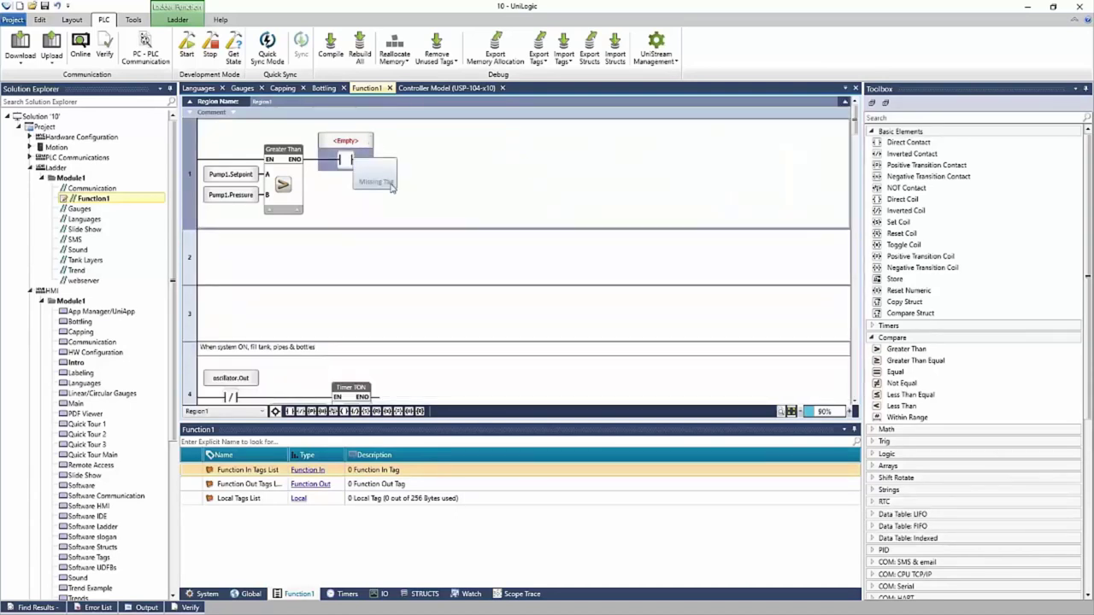
left_click(237, 164)
key("Delete")
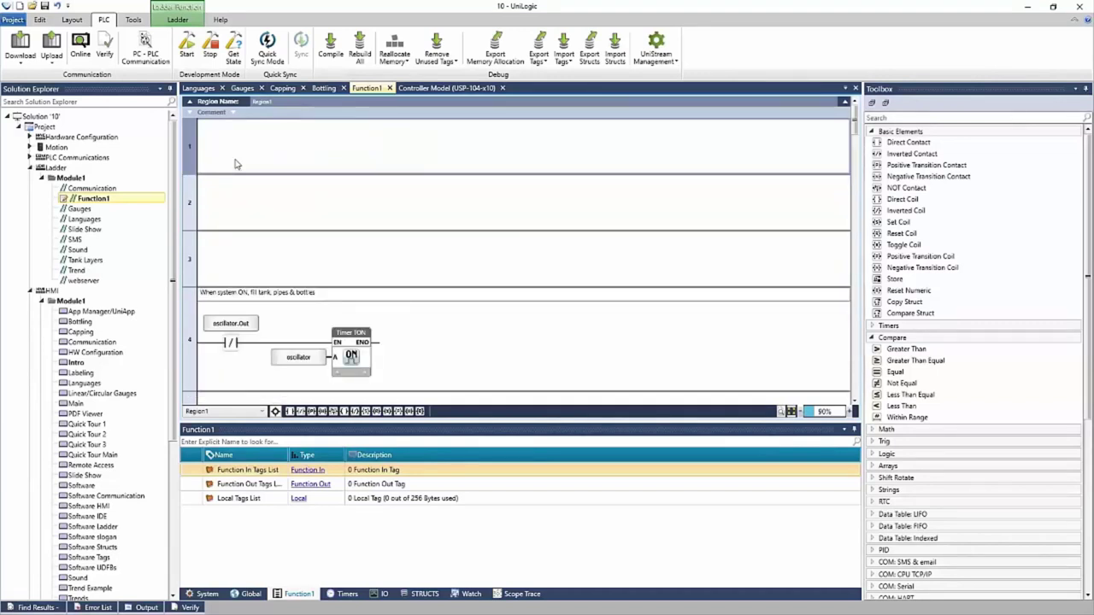
Open the Bottling HMI screen and examine the available button, image, graph/meter, media and schedule elements
double_click(80, 322)
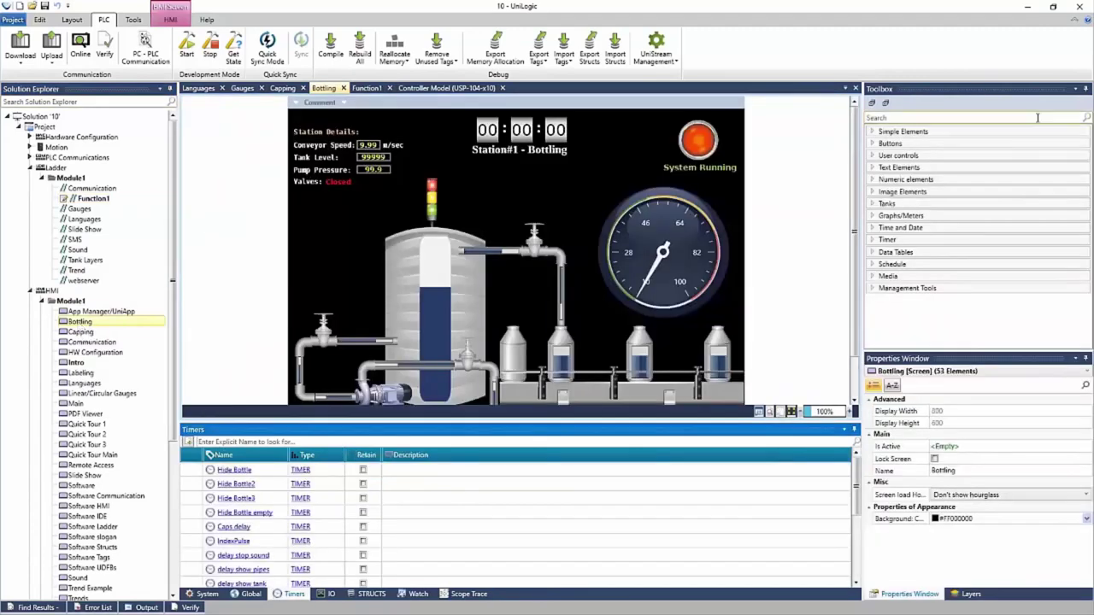
left_click(890, 143)
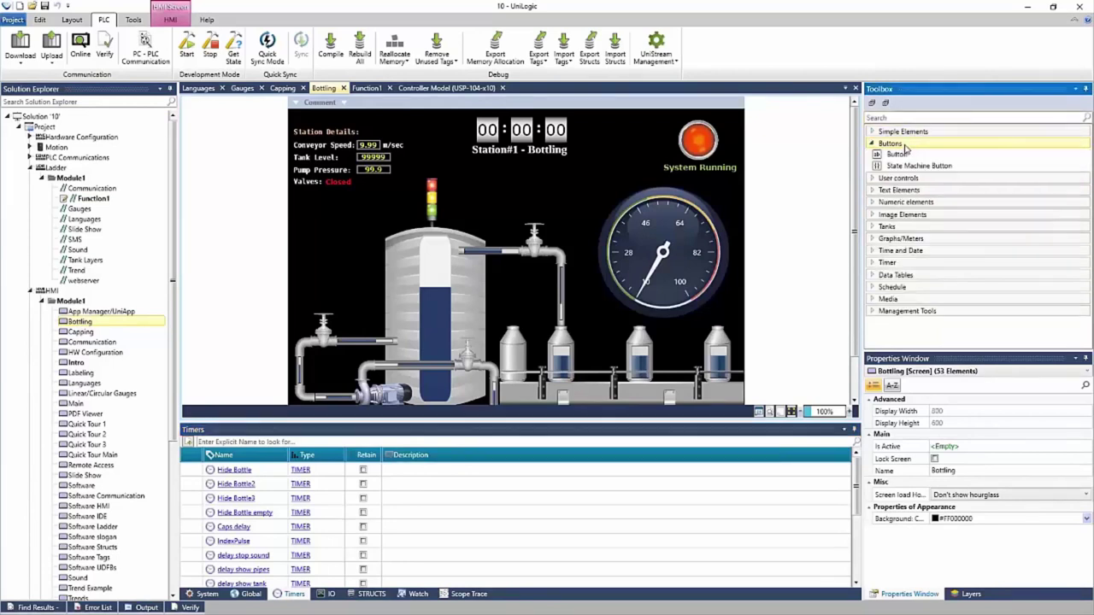
left_click(904, 145)
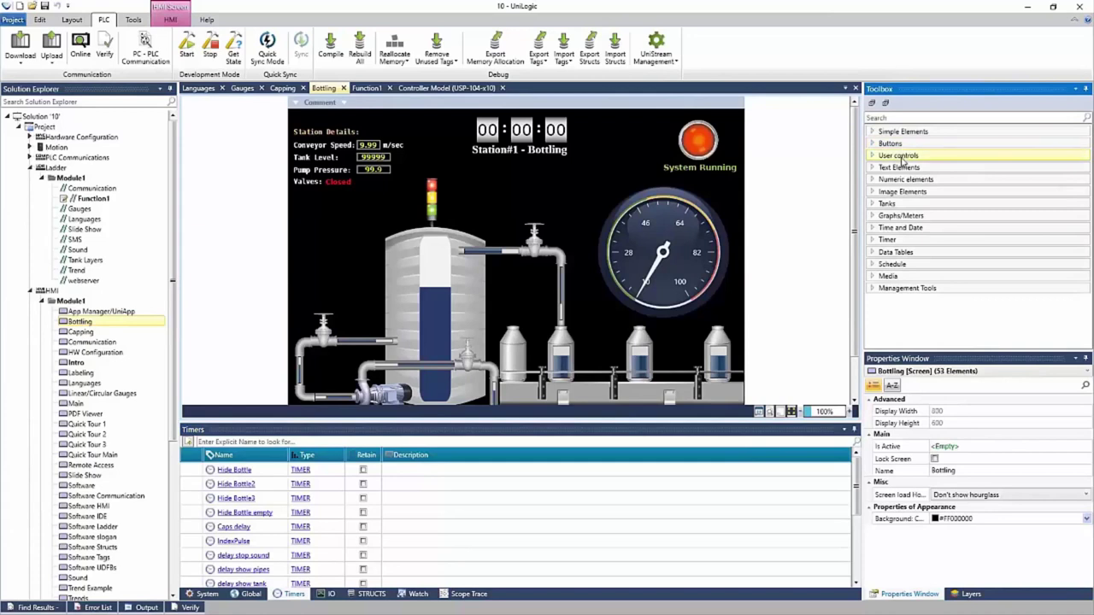
left_click(904, 192)
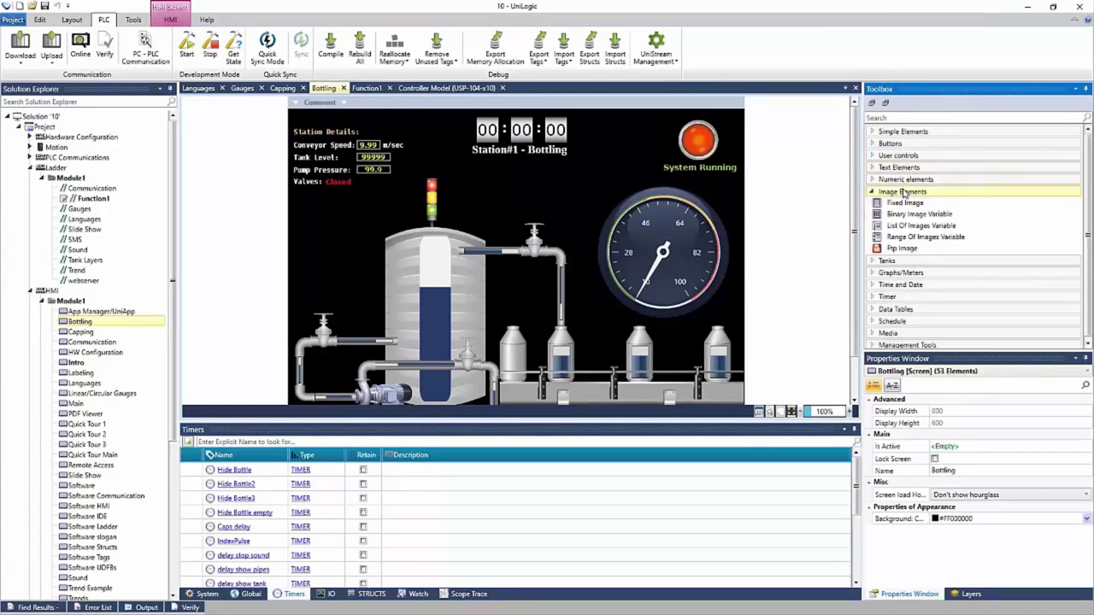
left_click(904, 193)
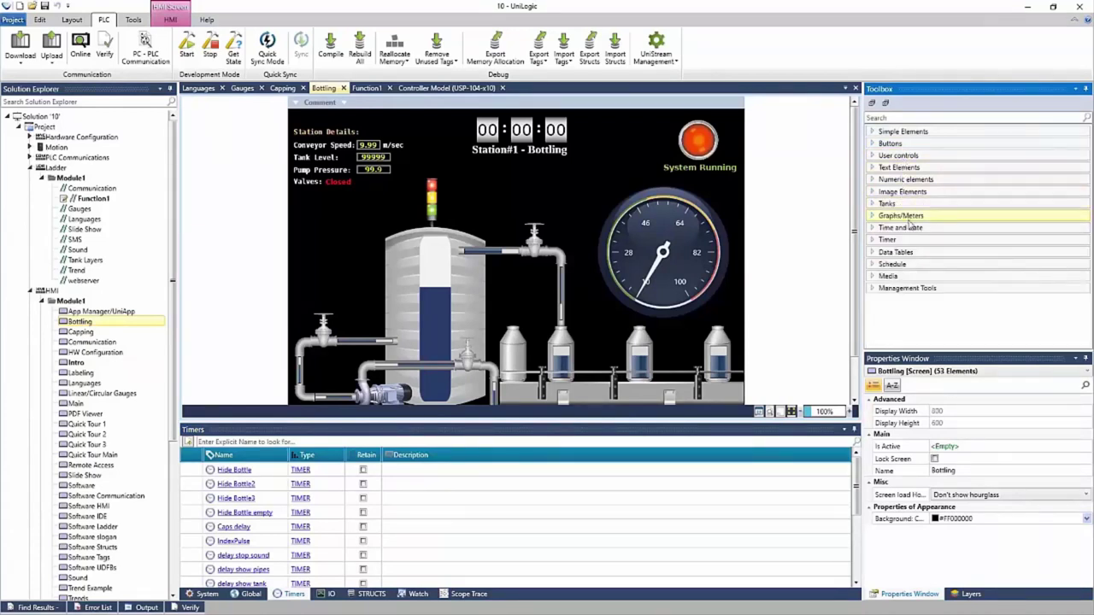
left_click(908, 217)
left_click(910, 219)
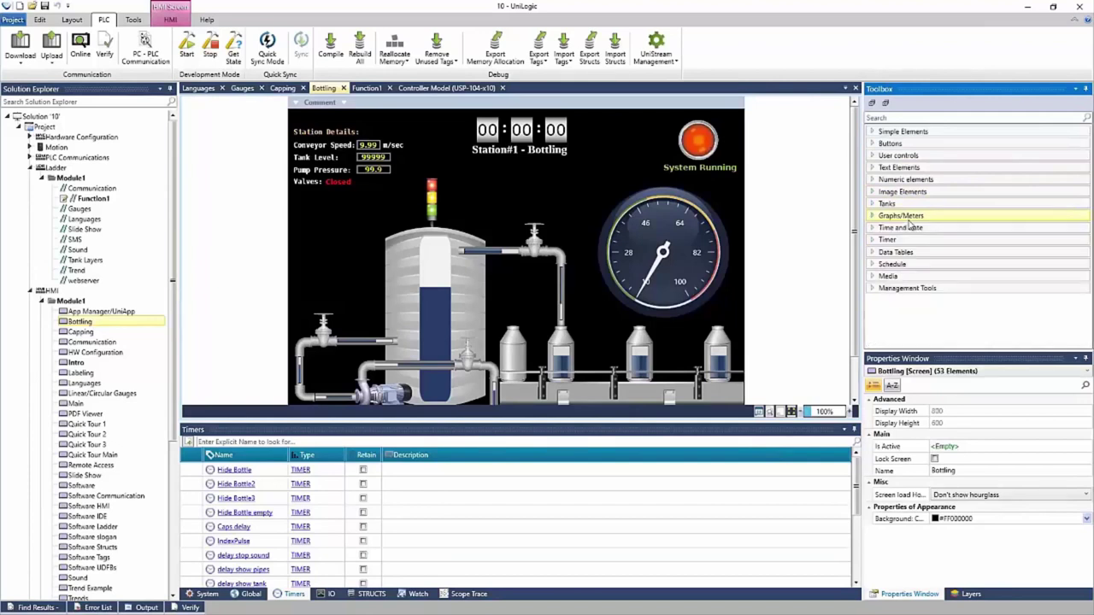
left_click(914, 277)
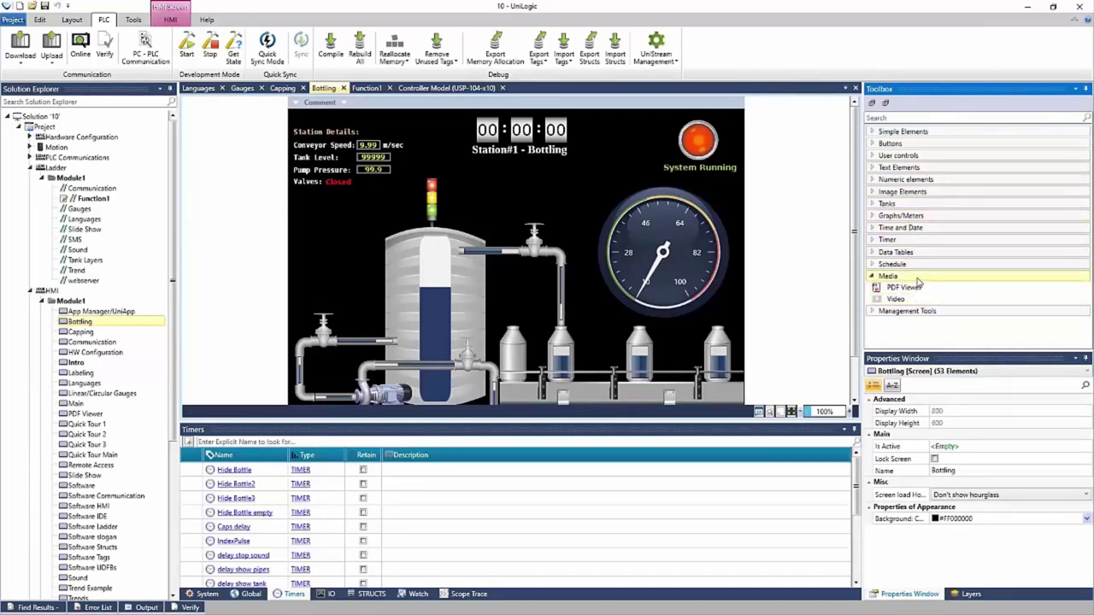
left_click(917, 279)
left_click(914, 268)
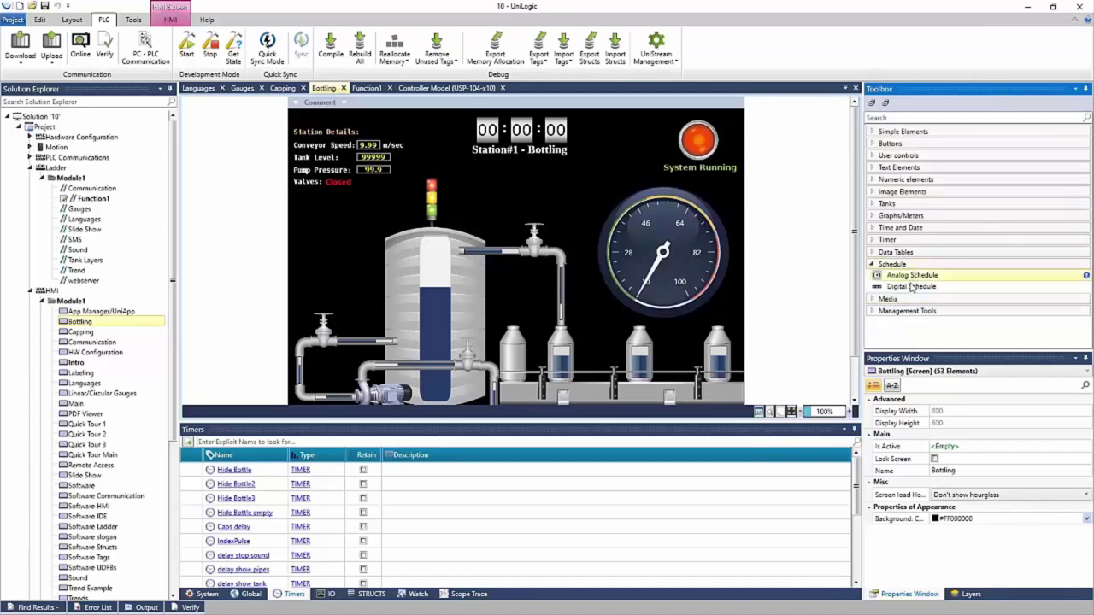
left_click(904, 266)
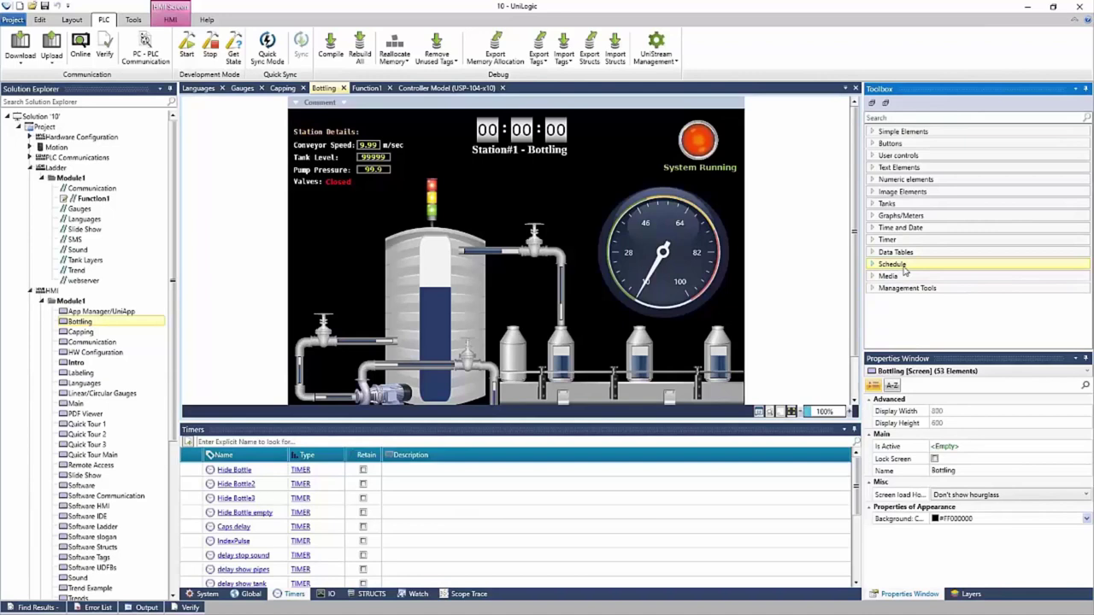
Place two buttons below the Station#1 - Bottling title, and add four more in a column beneath the upper one
left_click(890, 143)
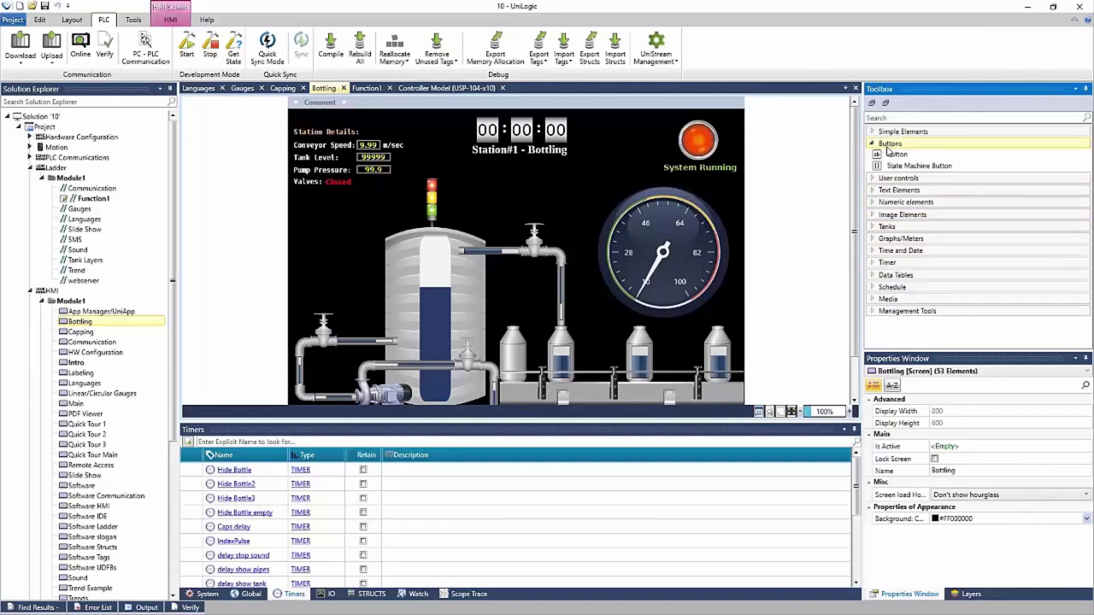
left_click_drag(888, 156, 542, 186)
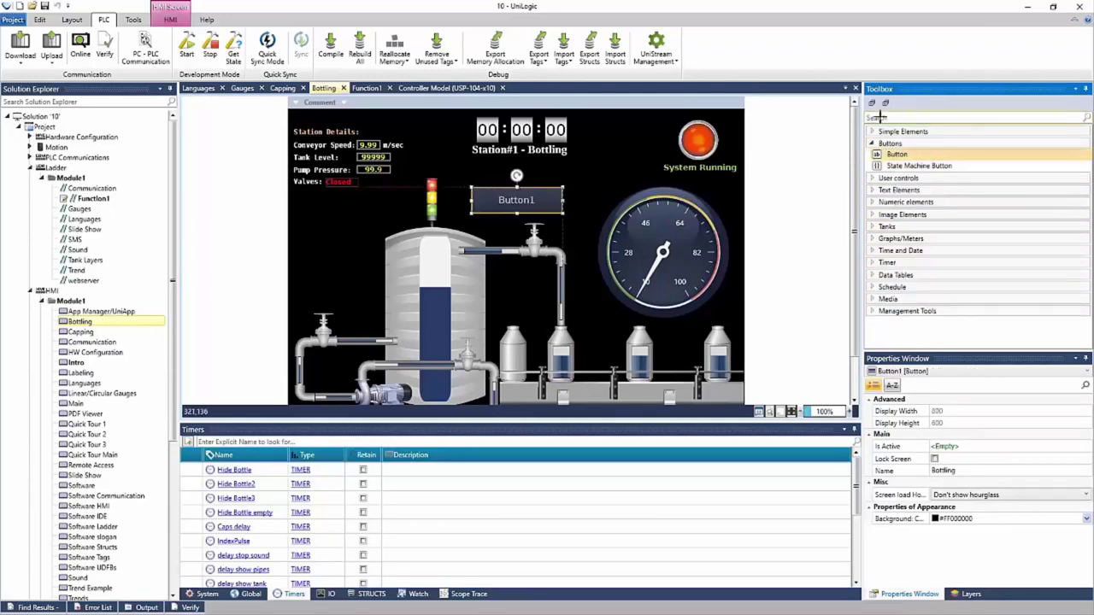
left_click_drag(911, 157, 494, 167)
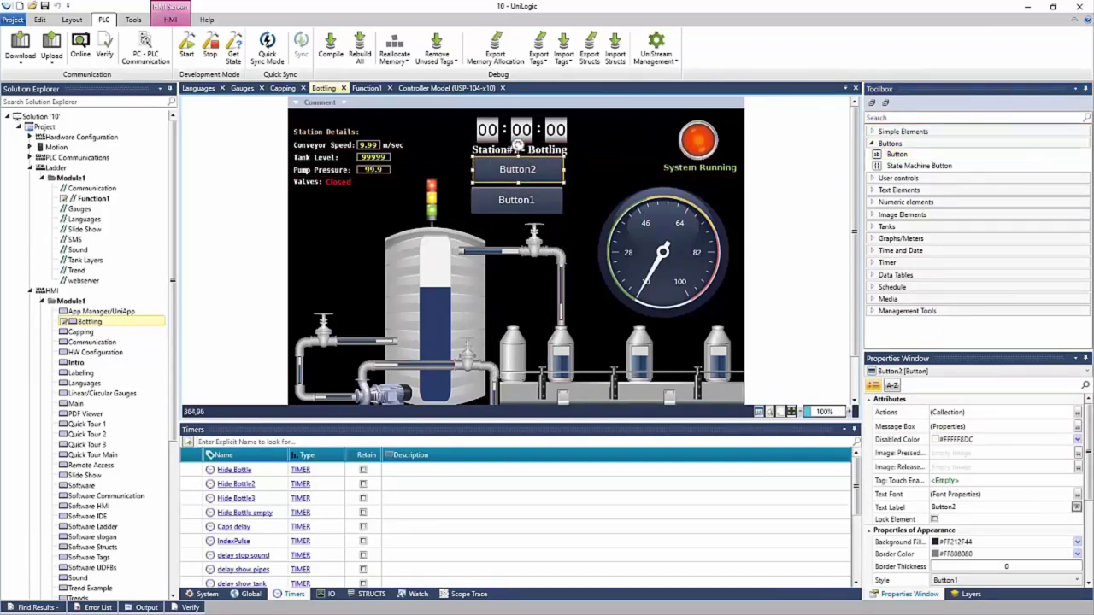
double_click(938, 154)
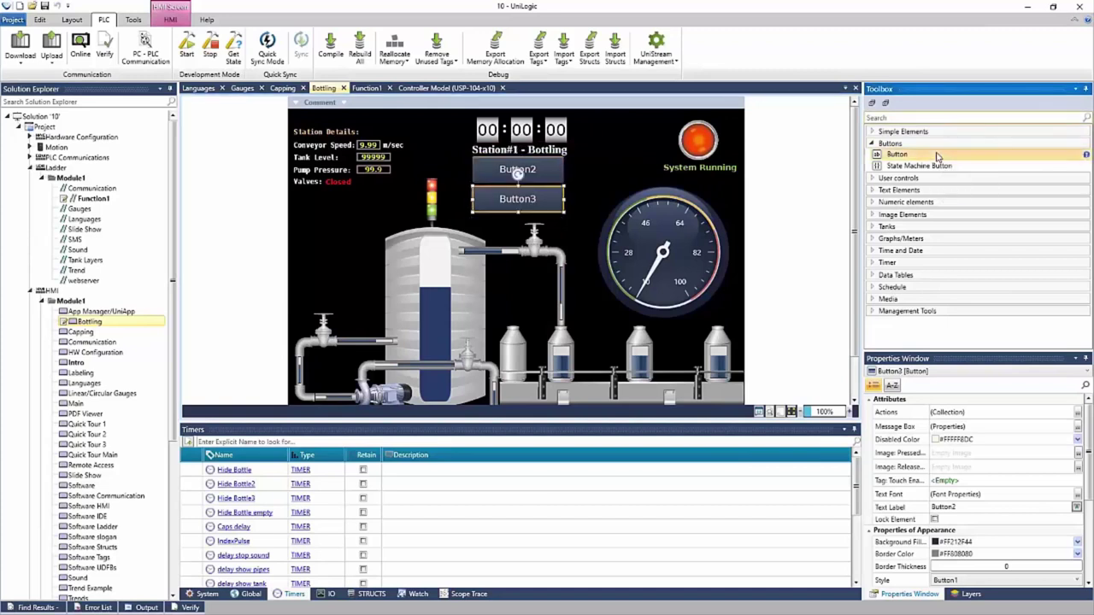
double_click(938, 155)
double_click(937, 156)
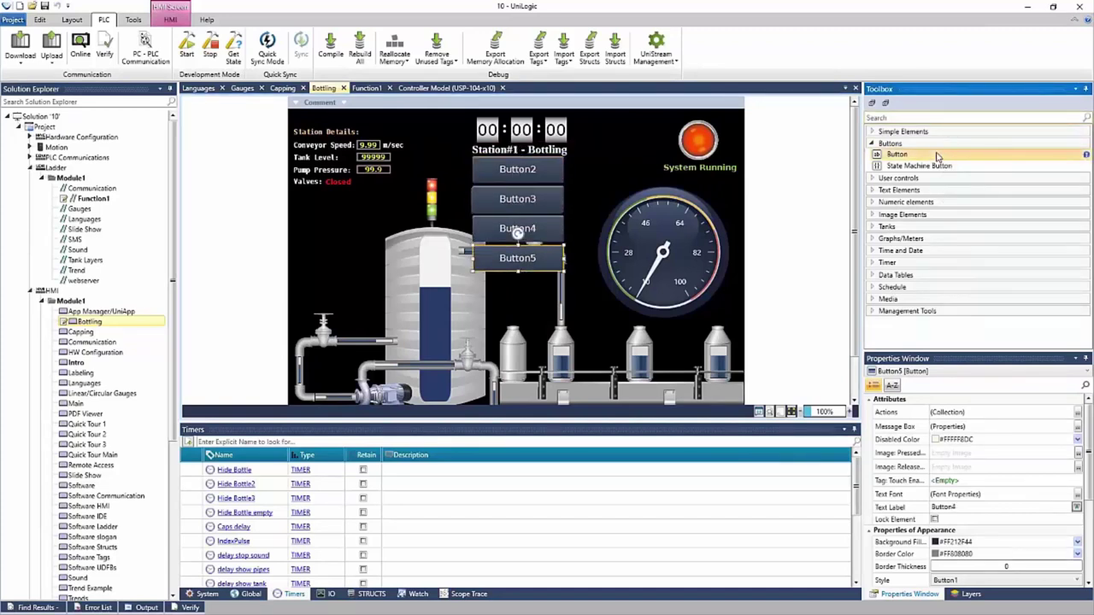
double_click(937, 156)
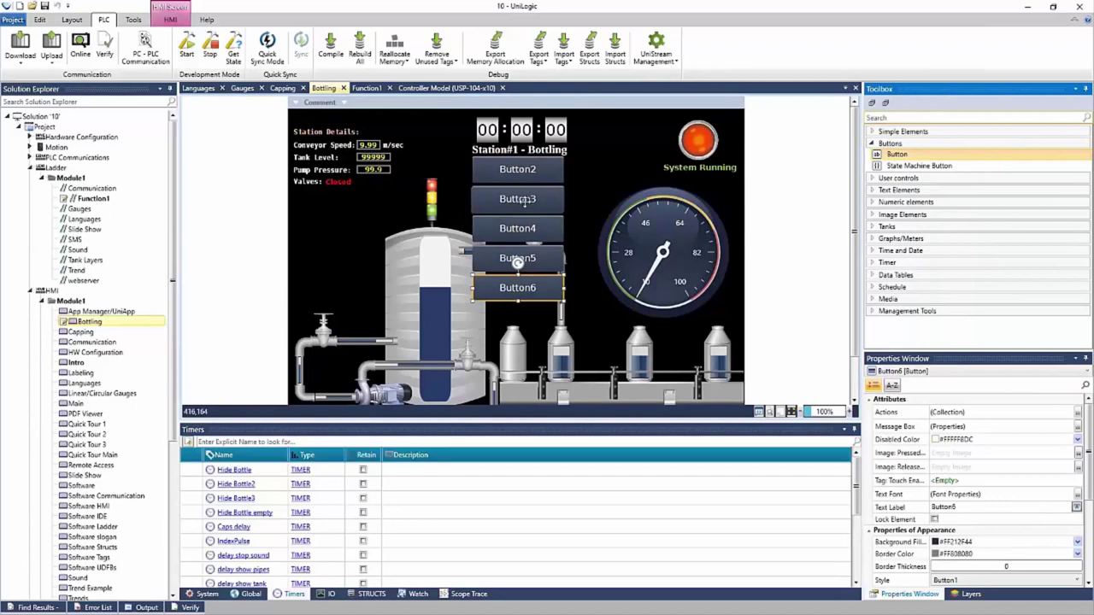
Move Button3 up over Button2 and delete all six added buttons from the Bottling screen
left_click_drag(524, 199, 525, 173)
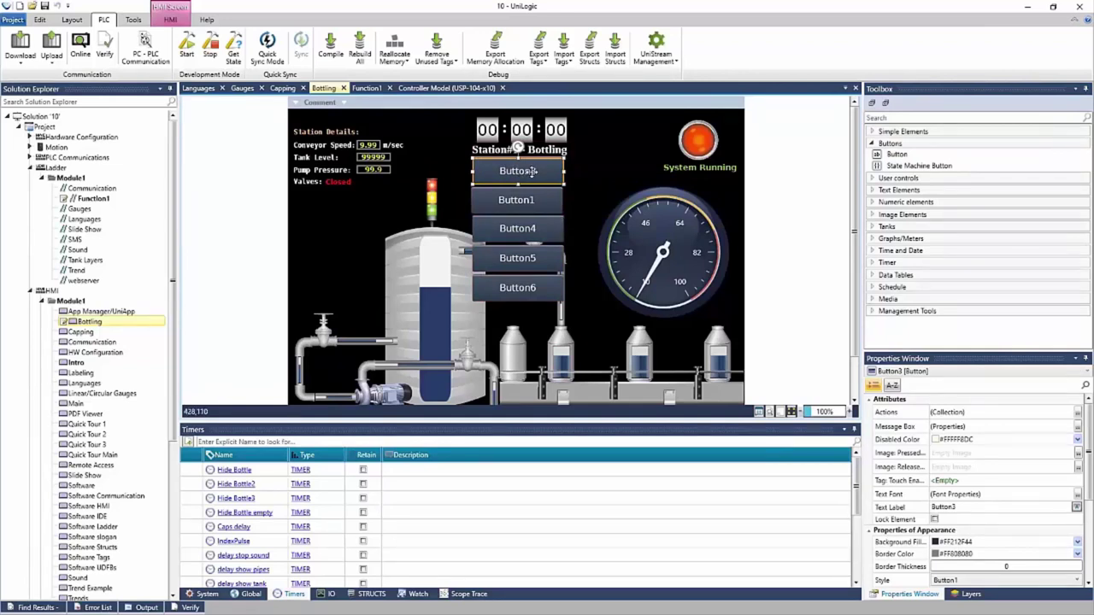
key("Delete")
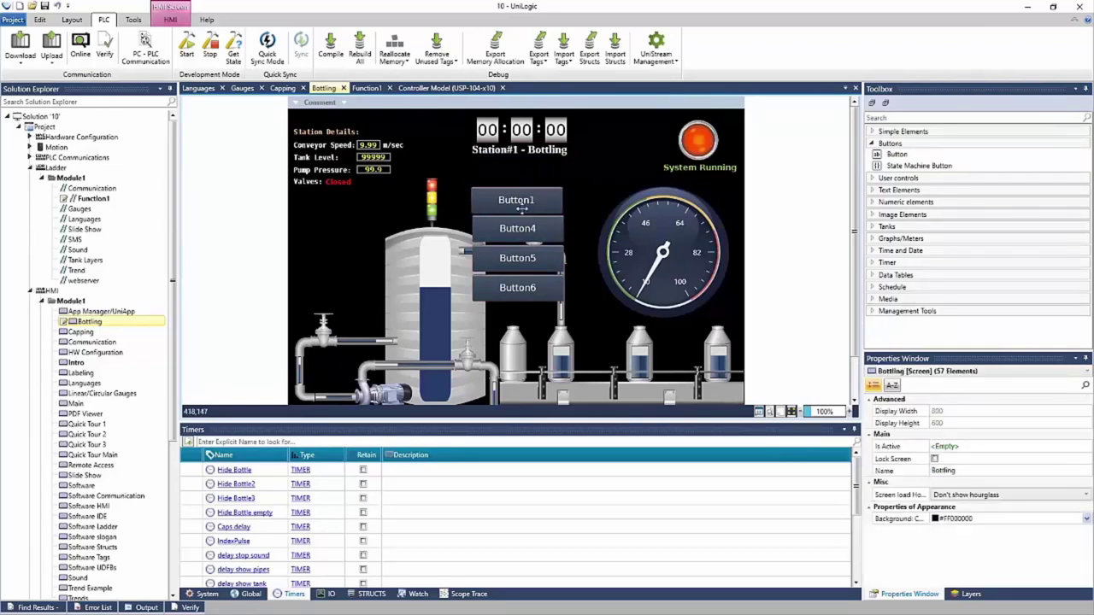
left_click(518, 202)
key("Delete")
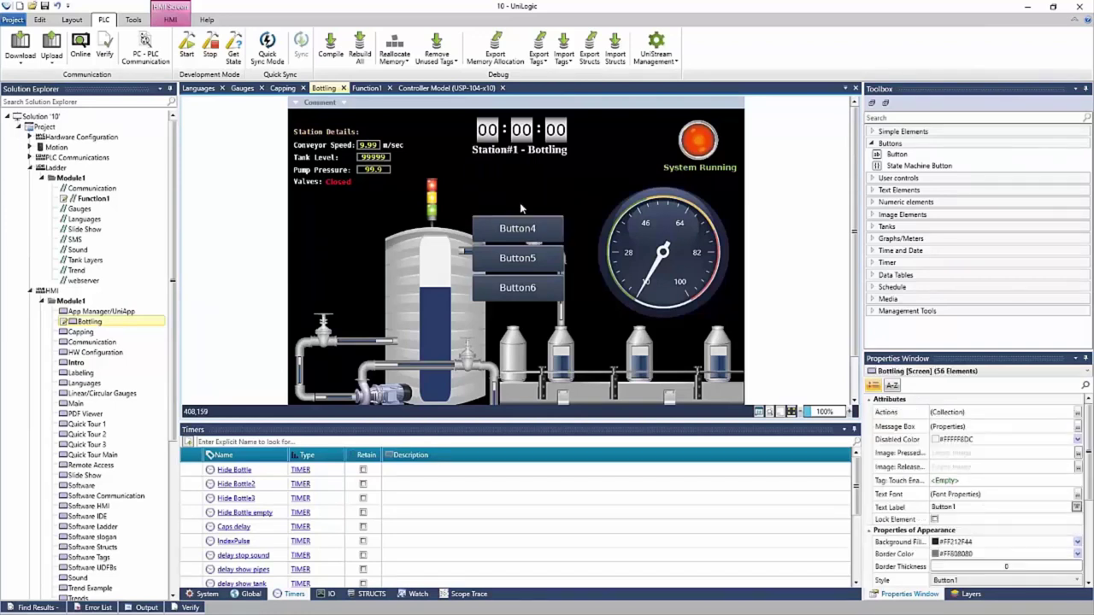
left_click(522, 210)
key("Delete")
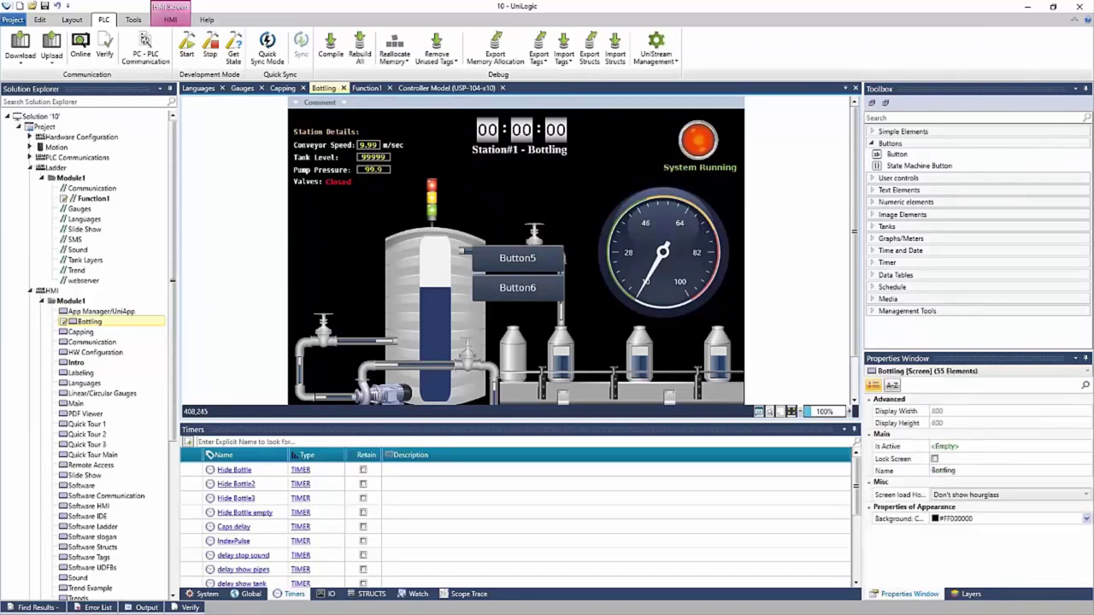
left_click(518, 257)
key("Delete")
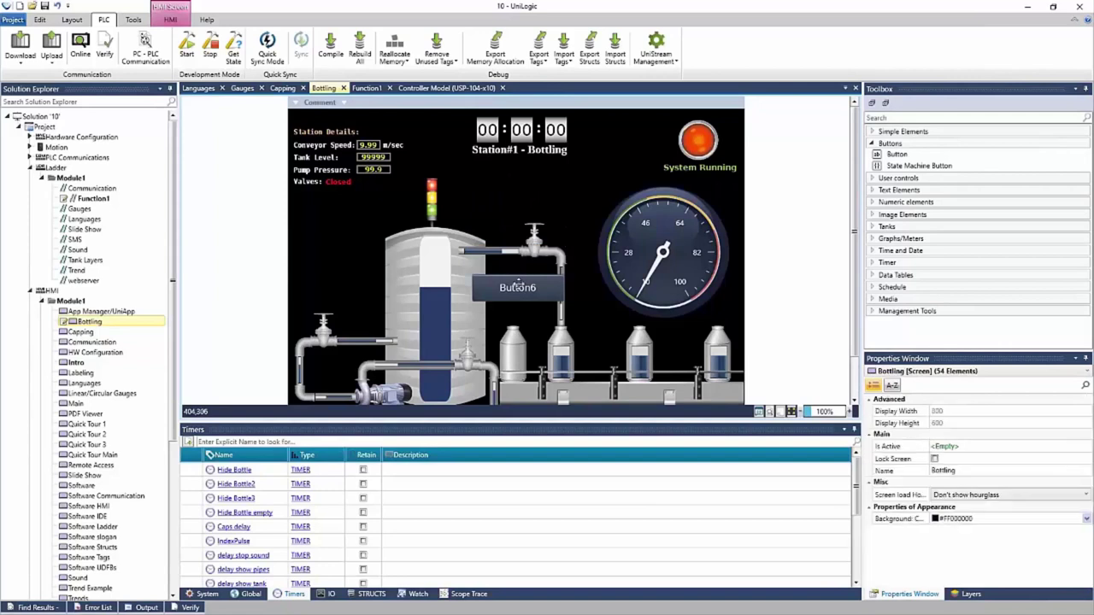
left_click(518, 285)
key("Delete")
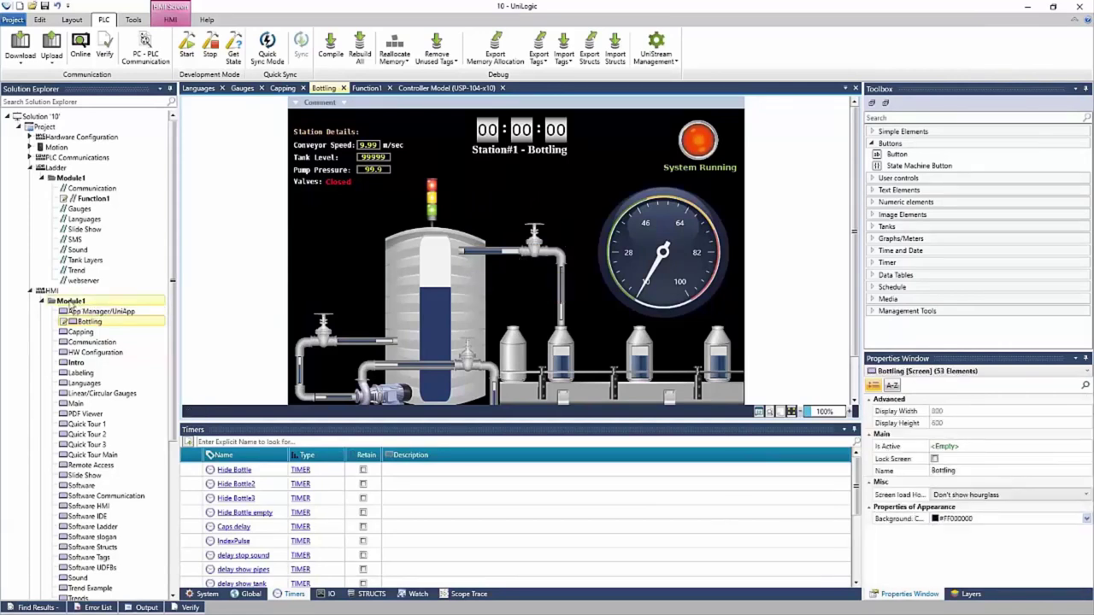
Add a new screen to the HMI Module1, keeping its default name
right_click(72, 302)
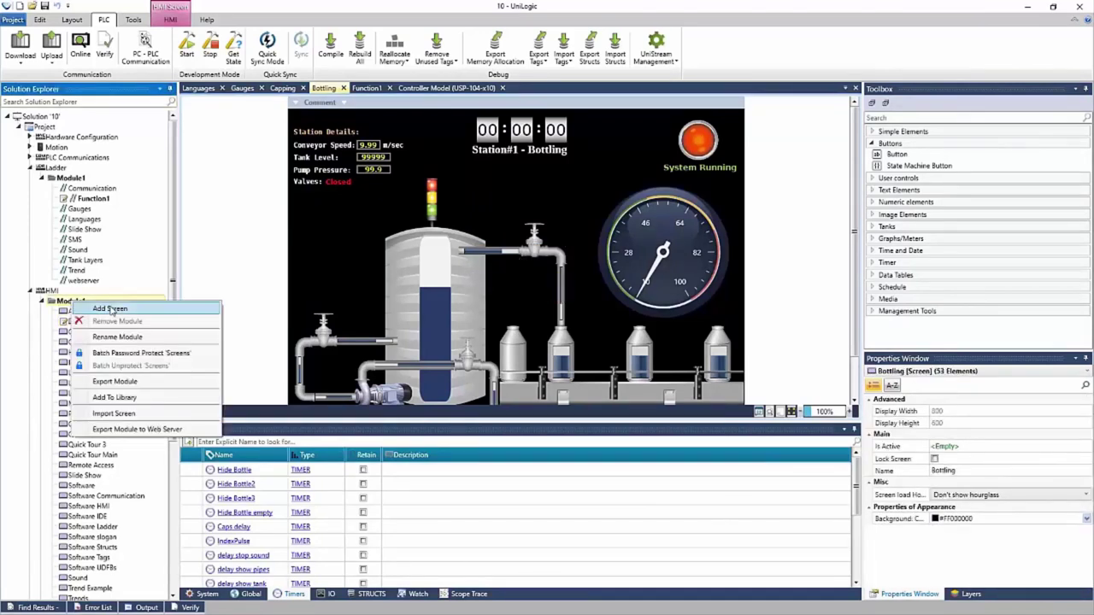
left_click(111, 309)
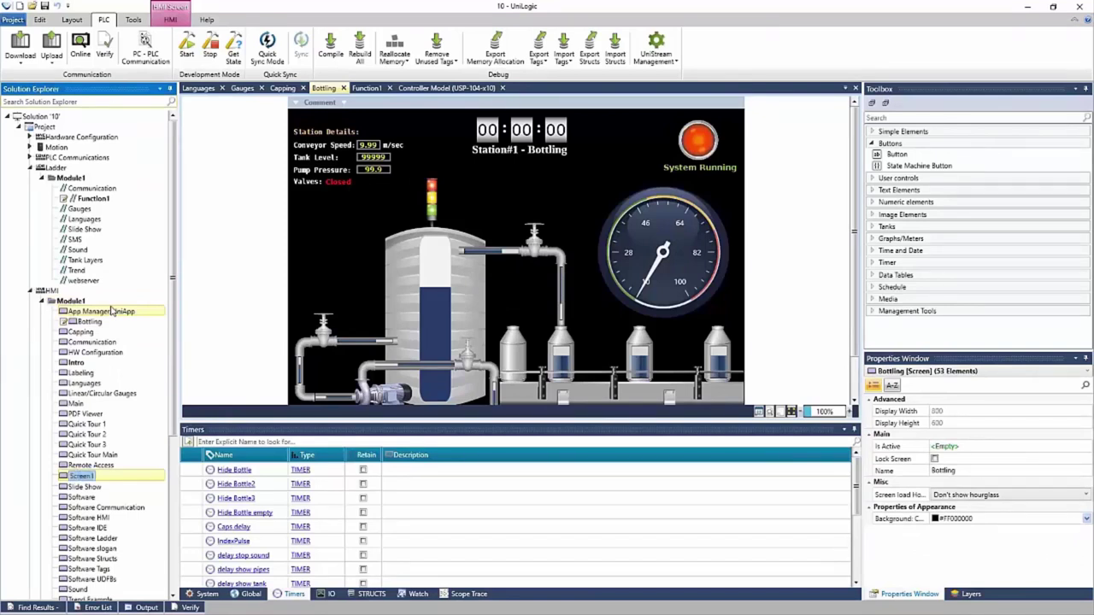
key("Return")
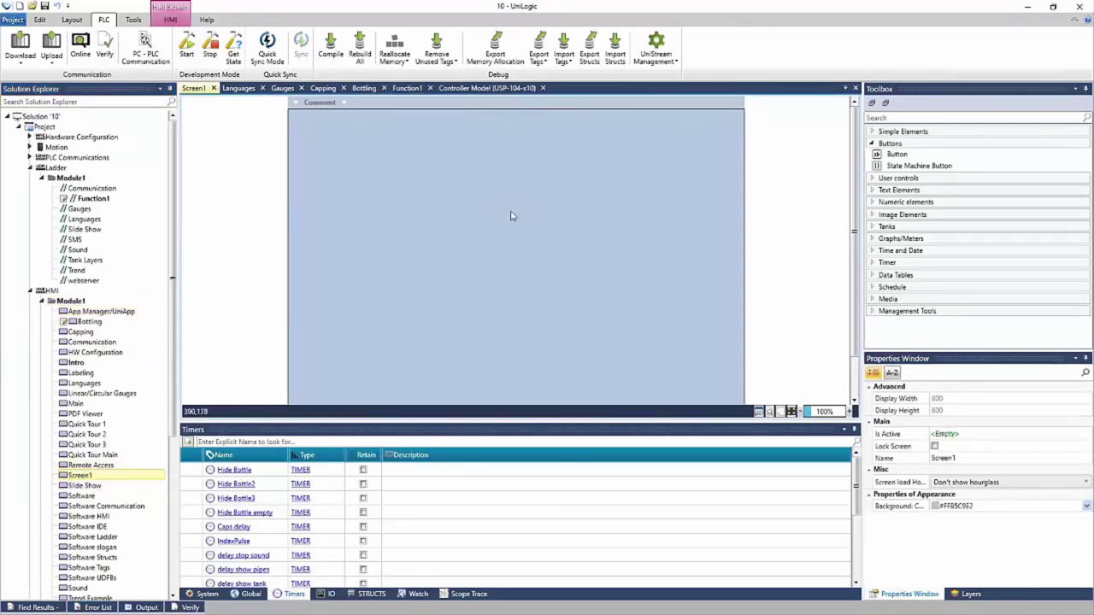
Set the new screen's background colour to blue #FF1361C2
left_click(1087, 507)
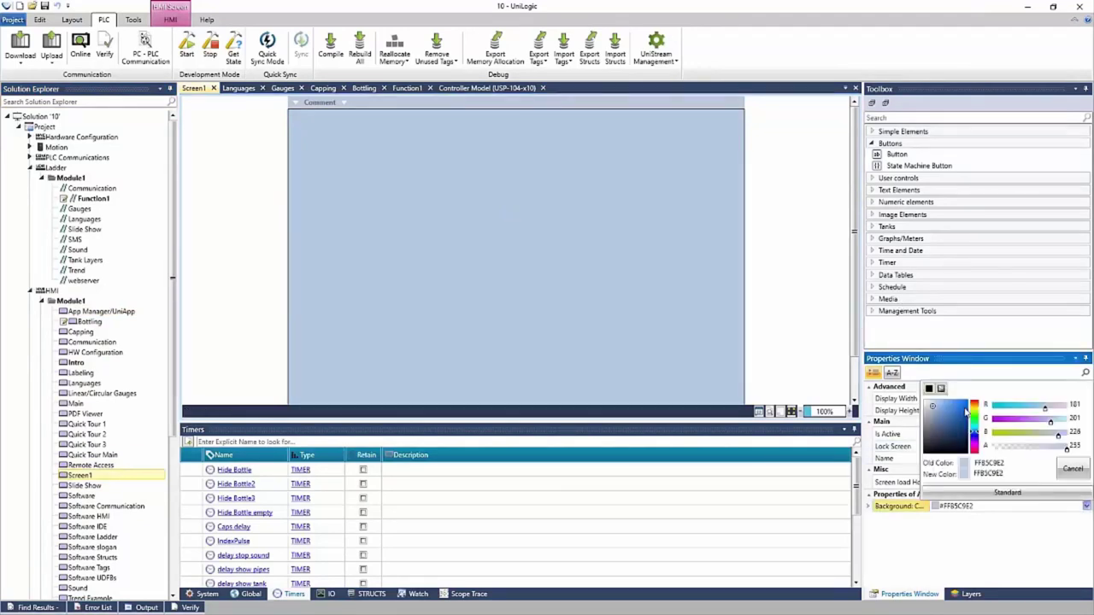
left_click(967, 409)
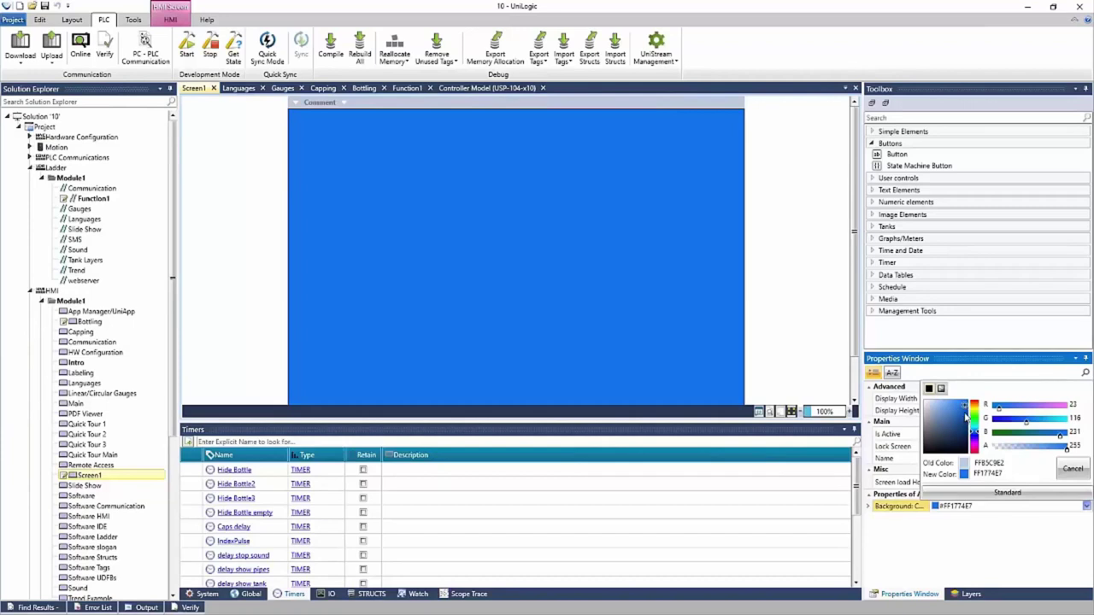
left_click(966, 417)
left_click(988, 542)
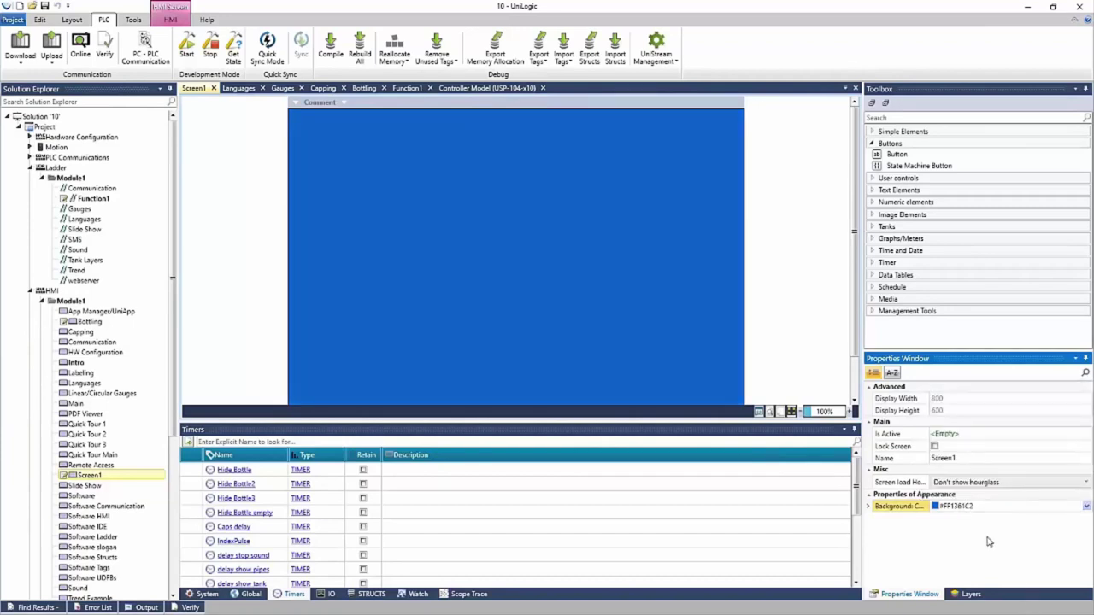
Set the screen's background colour to light grey #FFD0D9DA
left_click(1084, 506)
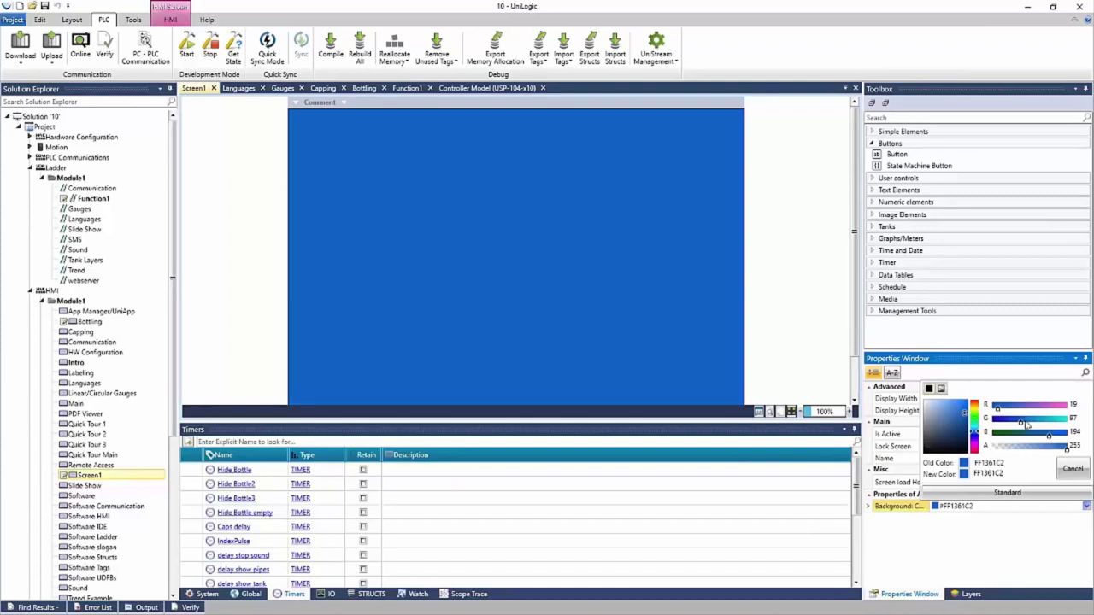
left_click_drag(1049, 439, 928, 411)
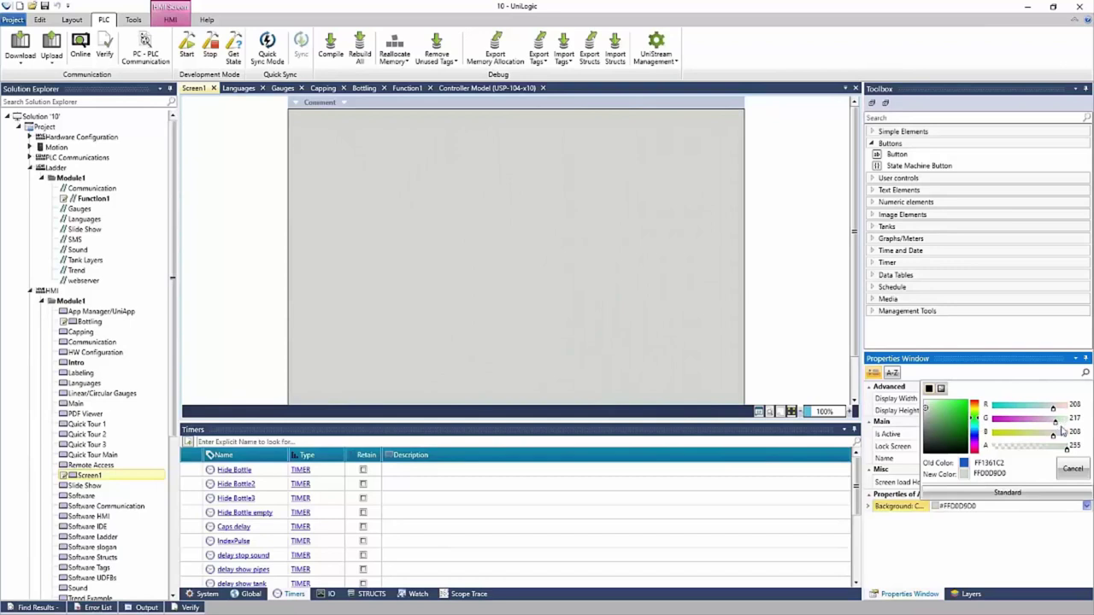
left_click_drag(1063, 438, 1056, 436)
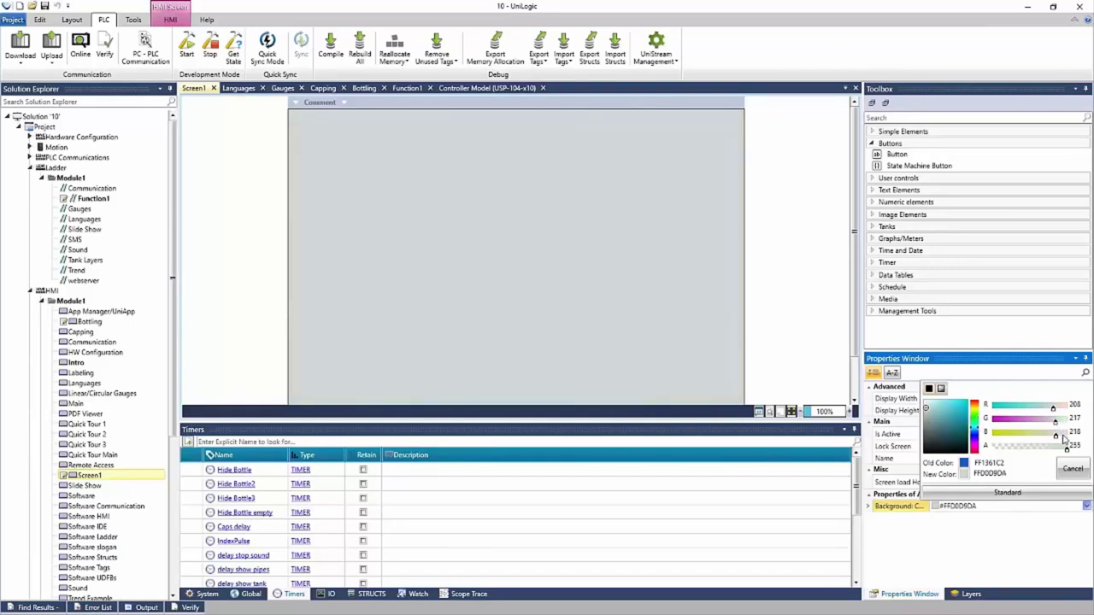
Add three buttons stacked in a column at the upper-left corner of Screen1
left_click(900, 159)
left_click(899, 159)
double_click(900, 159)
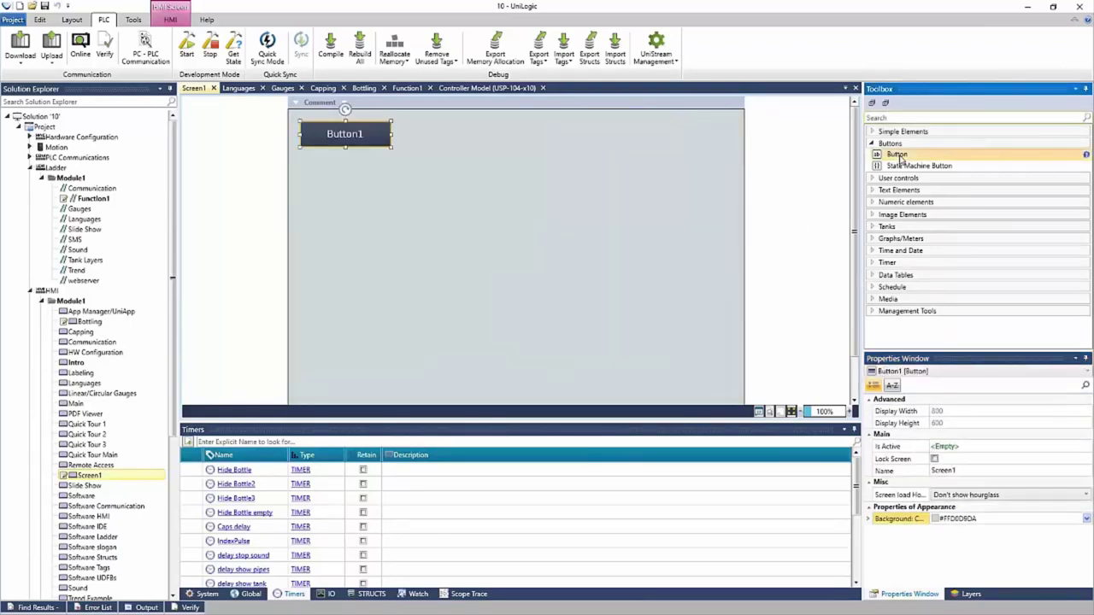
double_click(900, 159)
double_click(900, 159)
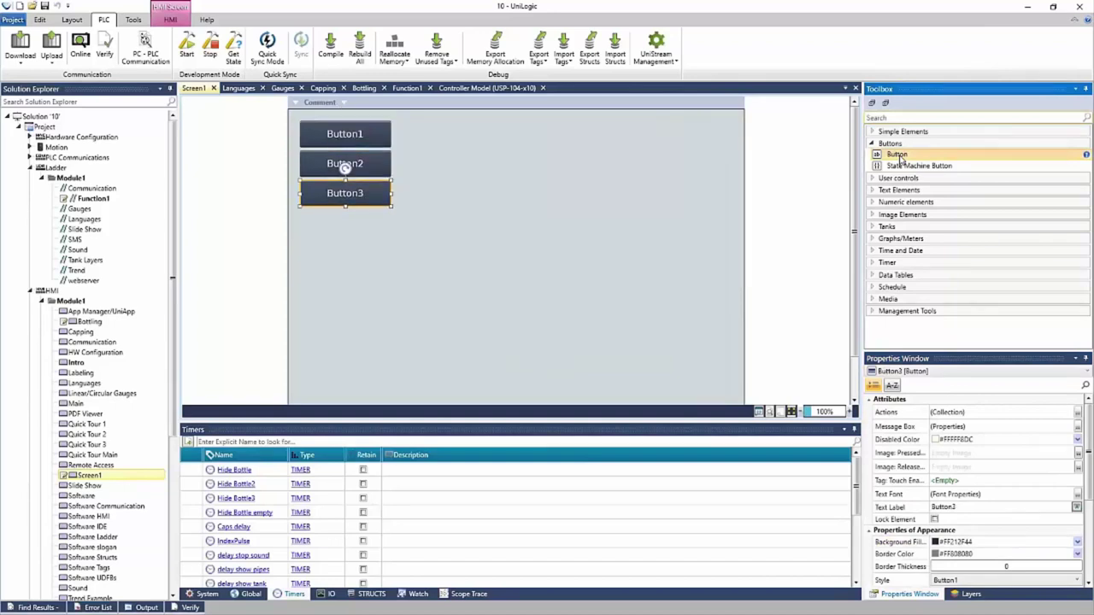
left_click(367, 164)
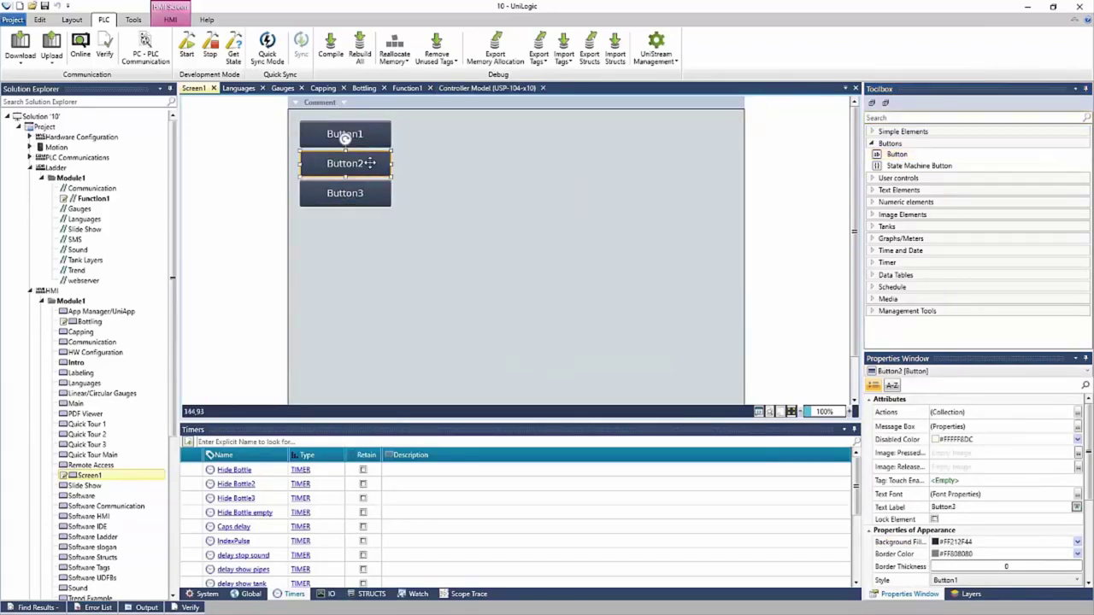
left_click(367, 135)
Change Button3's text label to Momentary and its background fill to blue #FF1B66D7
left_click(364, 193)
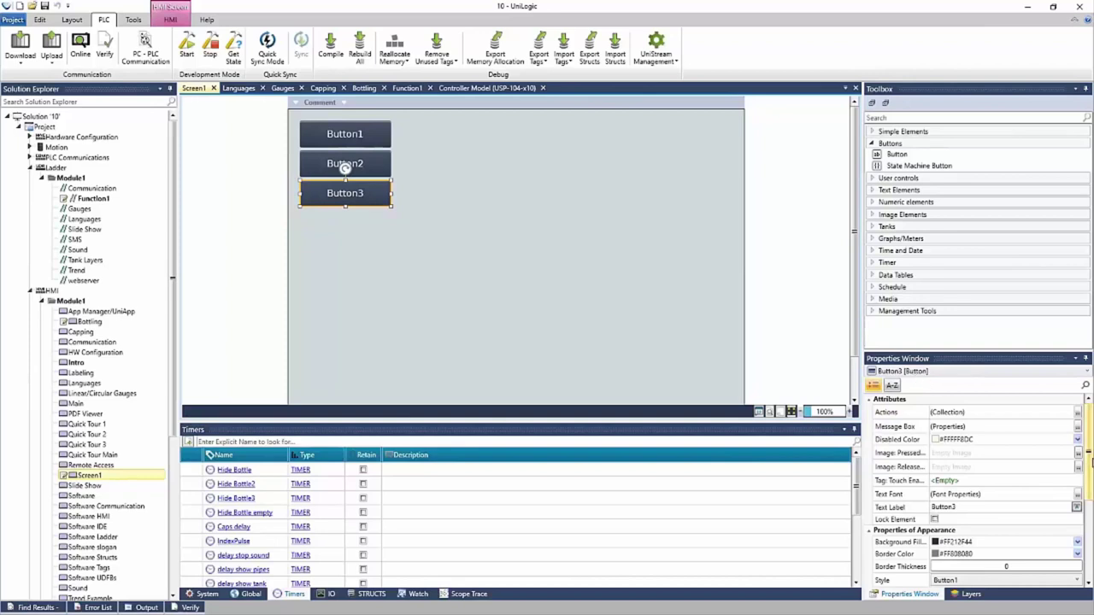
left_click_drag(1090, 462, 1091, 475)
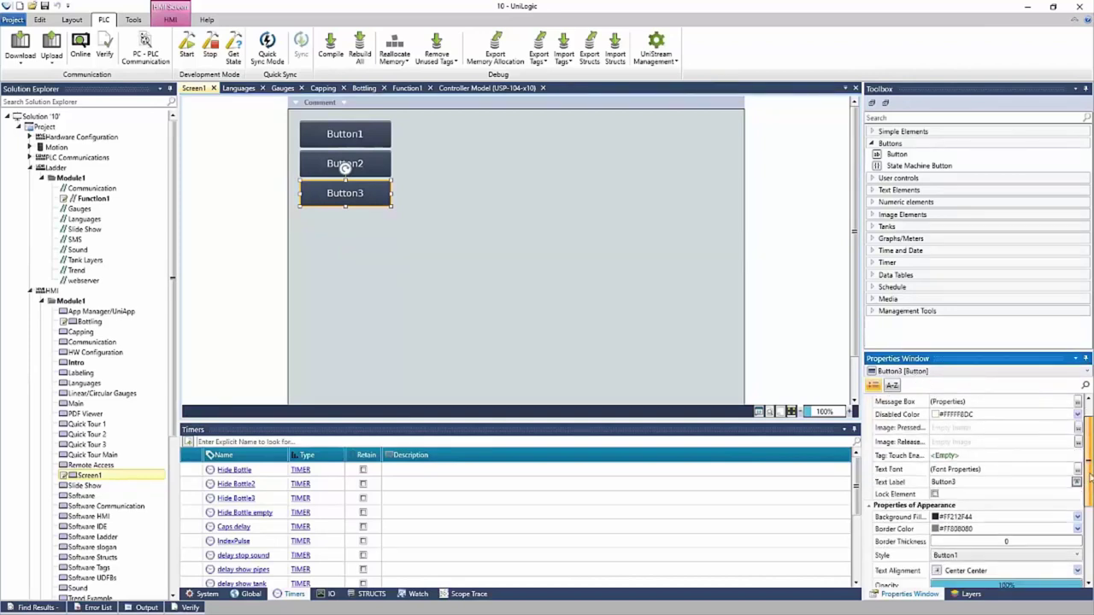
left_click(880, 483)
type("Mu")
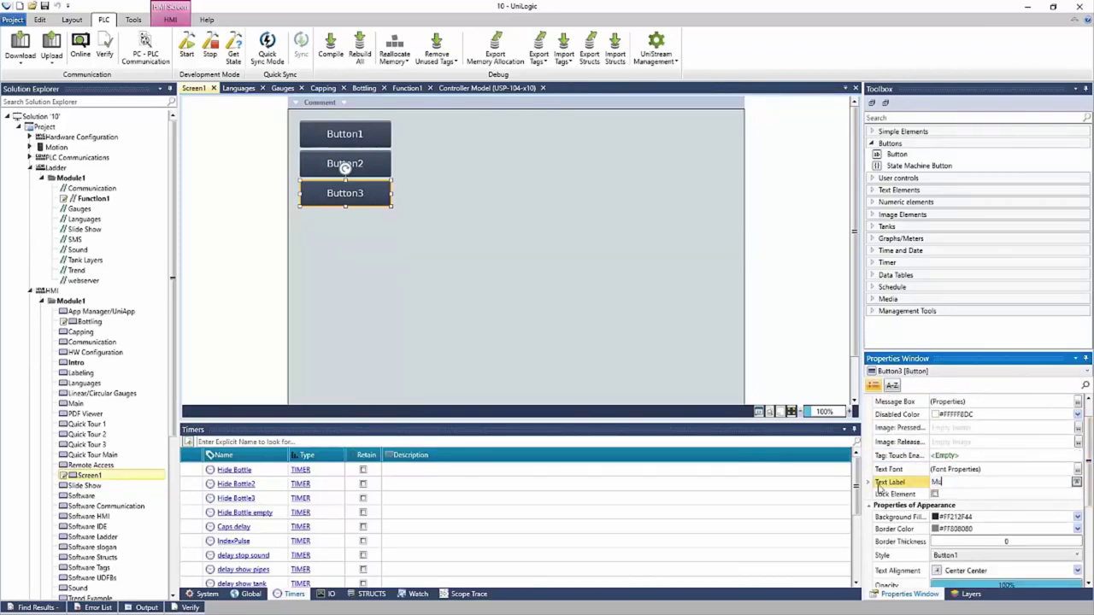
type("mentary")
left_click(1077, 519)
left_click(962, 419)
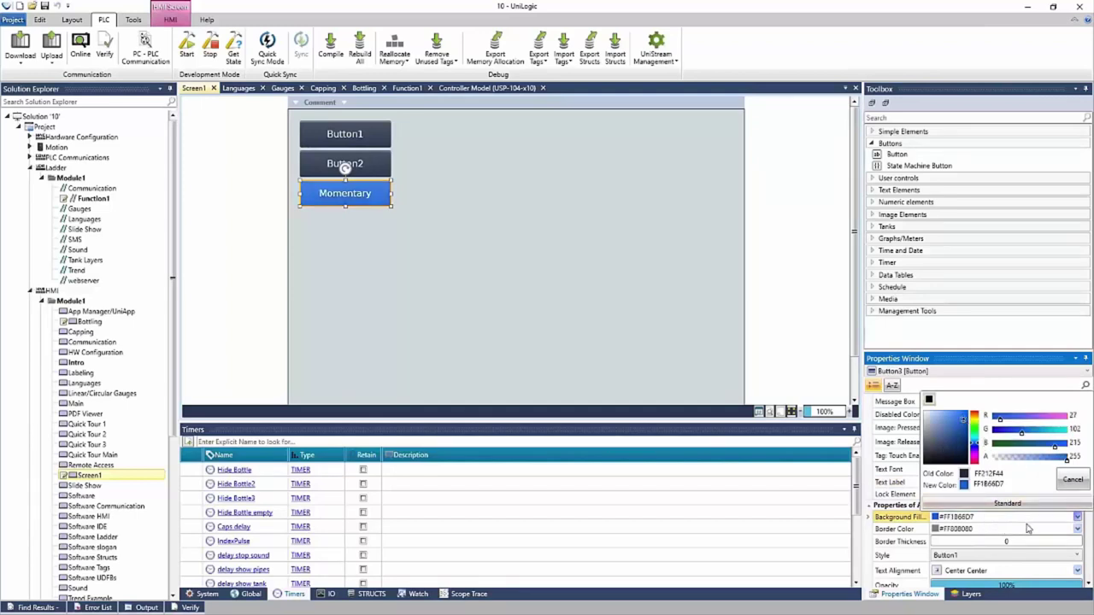
left_click(1028, 529)
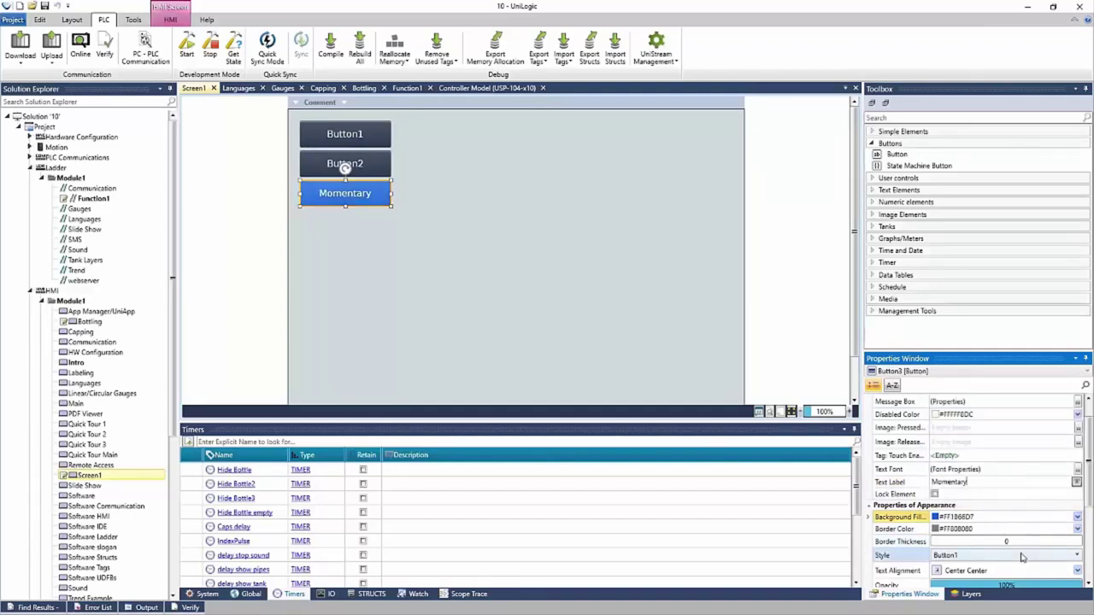
Examine the Momentary button's style, appearance, and size and position properties
left_click(1021, 555)
left_click(1021, 557)
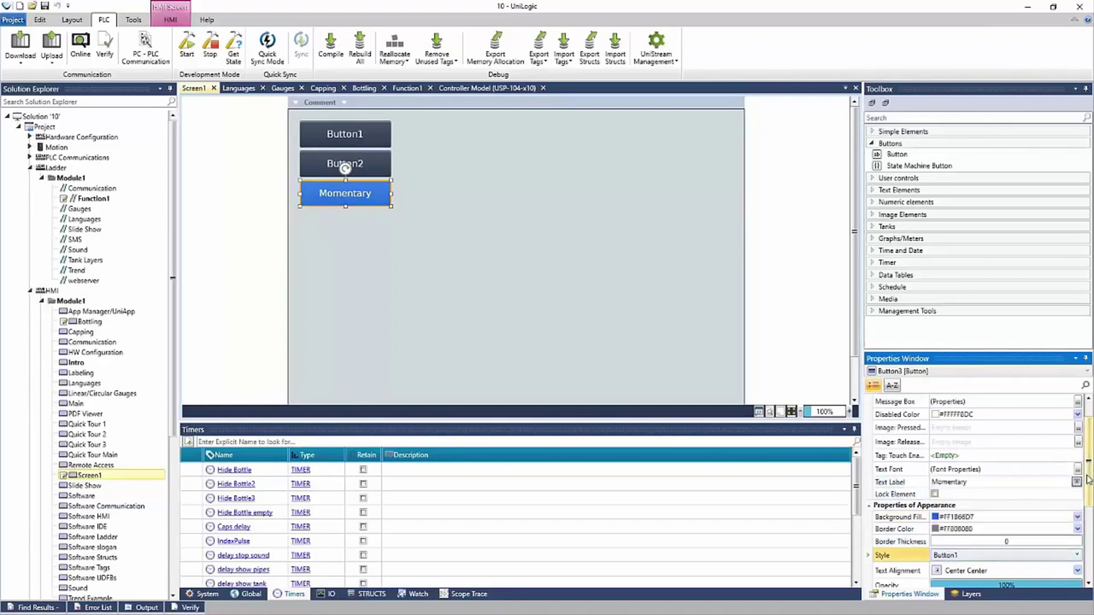
scroll(1087, 478, "down", 2)
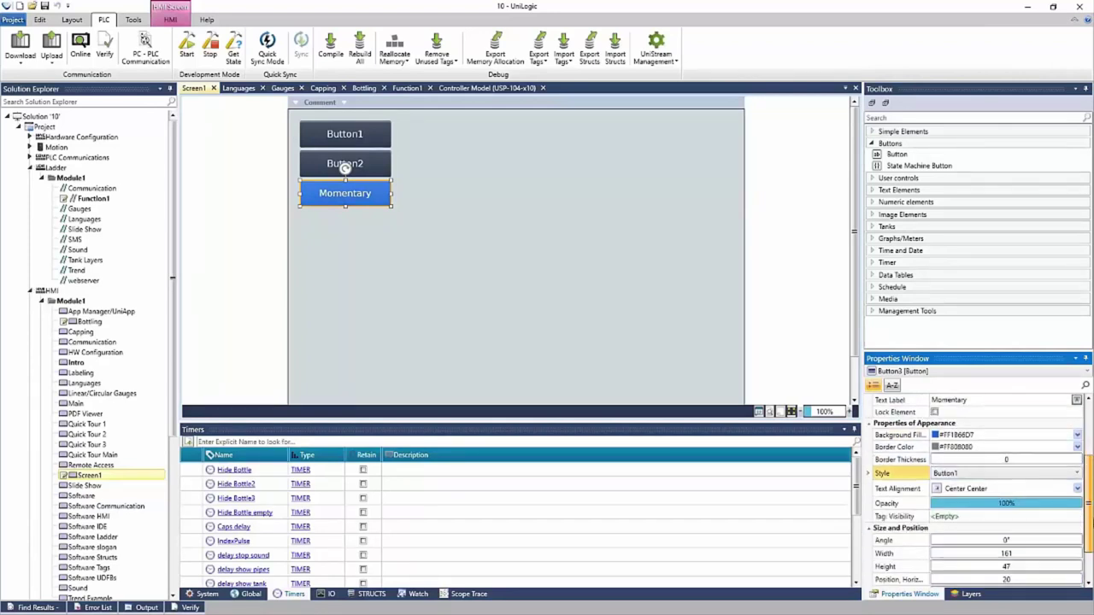
scroll(978, 491, "down", 1)
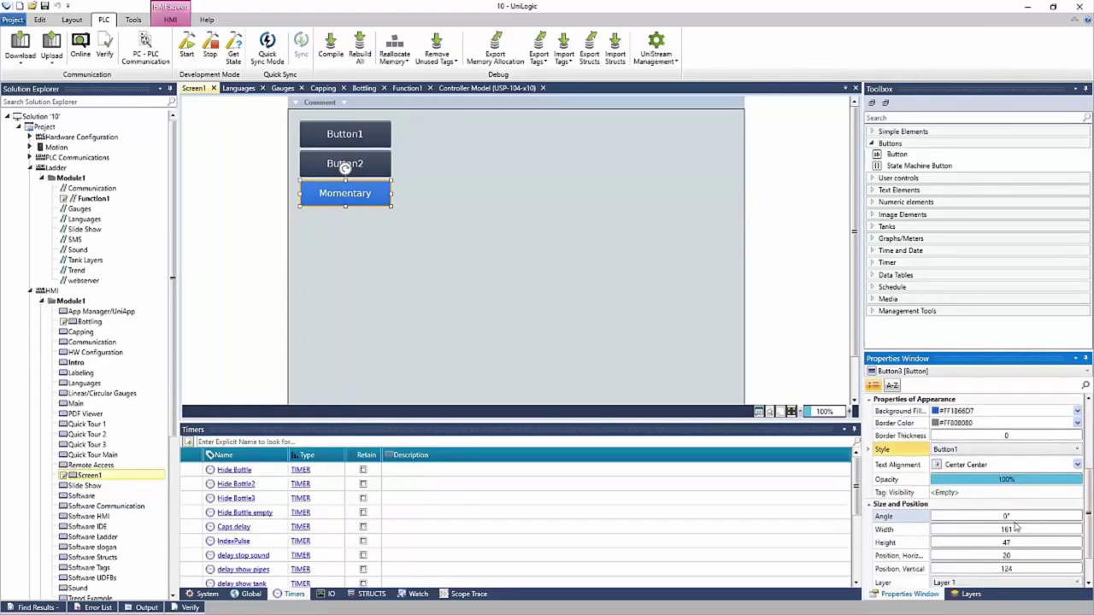
scroll(1088, 517, "up", 1)
left_click_drag(1089, 517, 1089, 436)
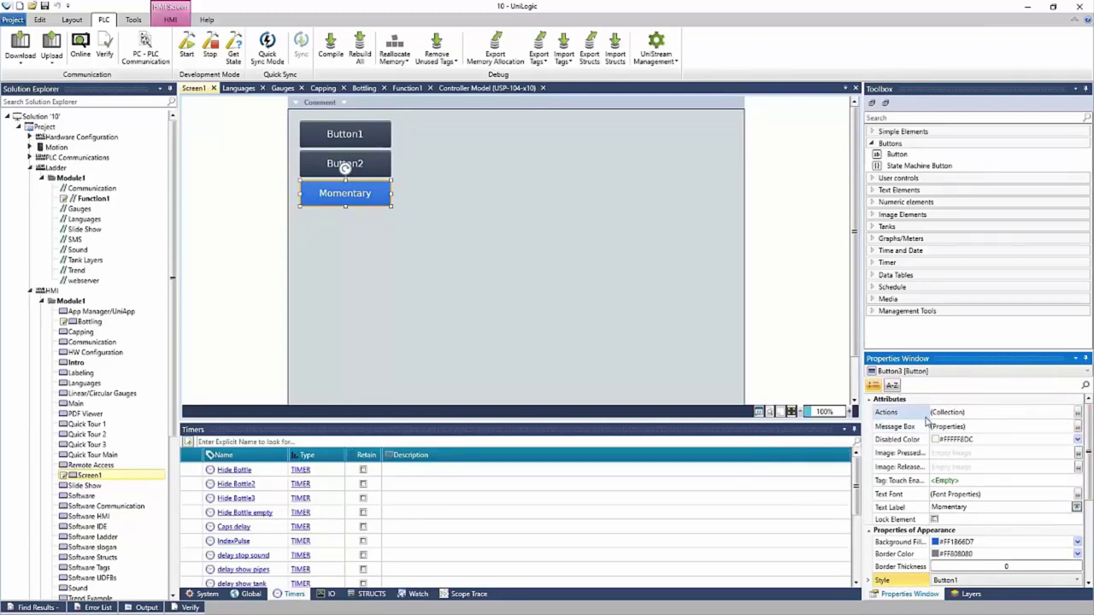
Add an element action to the Momentary button, review the available action types and choose Set Bit
left_click(1079, 414)
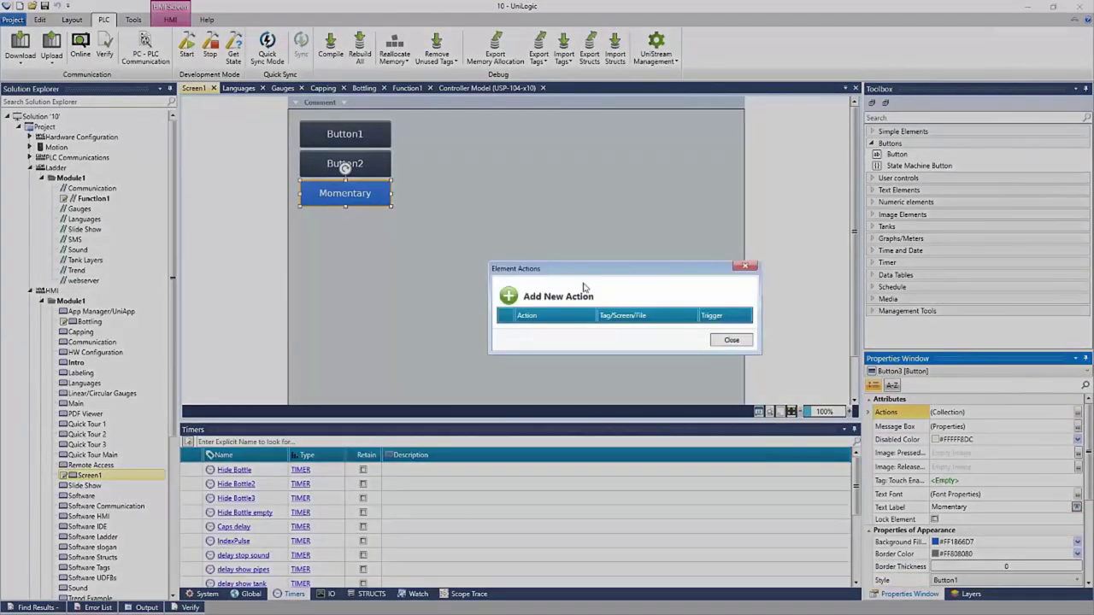
left_click(508, 295)
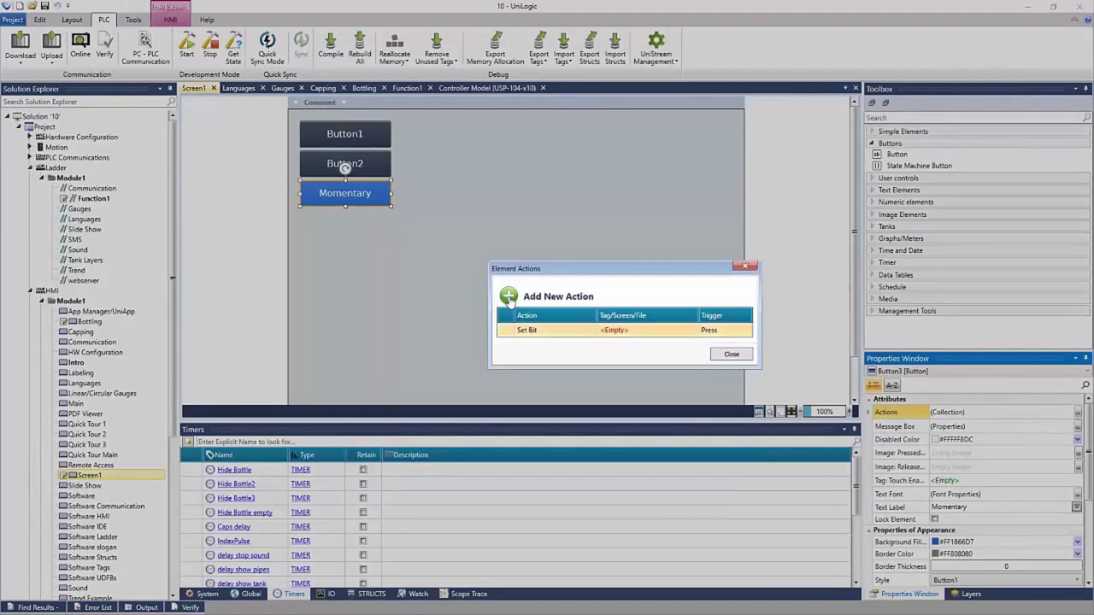
left_click(556, 332)
left_click(556, 333)
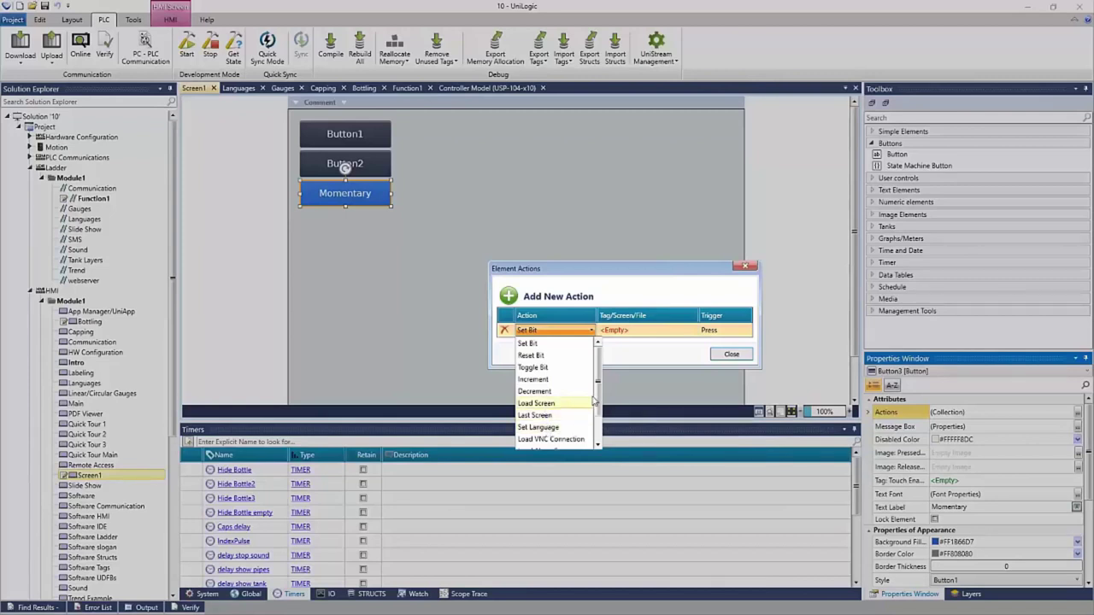
scroll(599, 418, "down", 1)
scroll(599, 419, "up", 1)
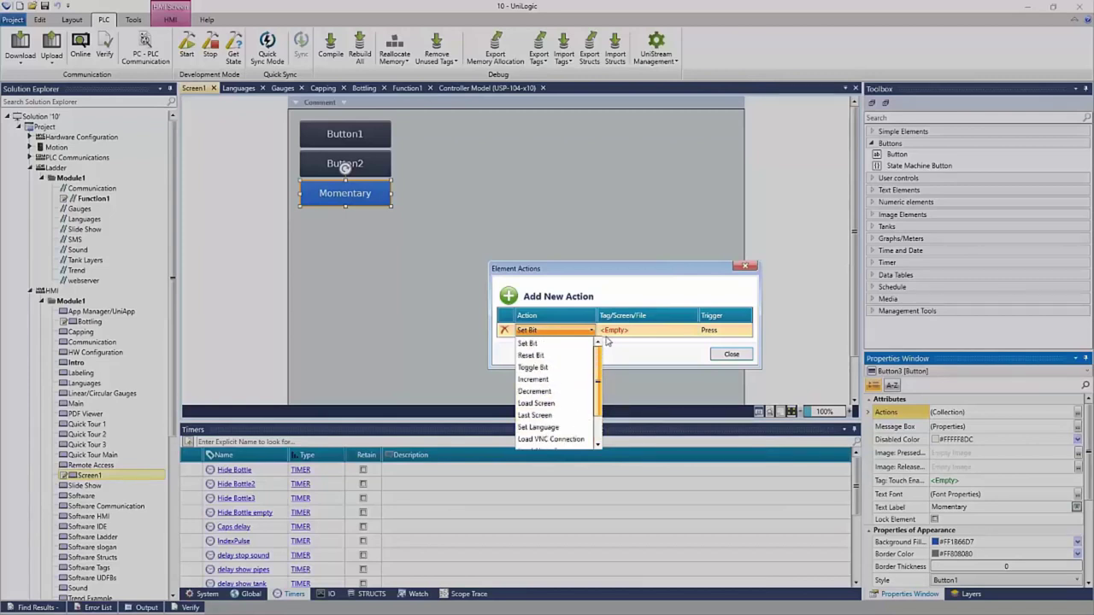
left_click(529, 345)
Link the action to the Button bit tag and change its action type to Toggle Bit
left_click(646, 330)
left_click(691, 330)
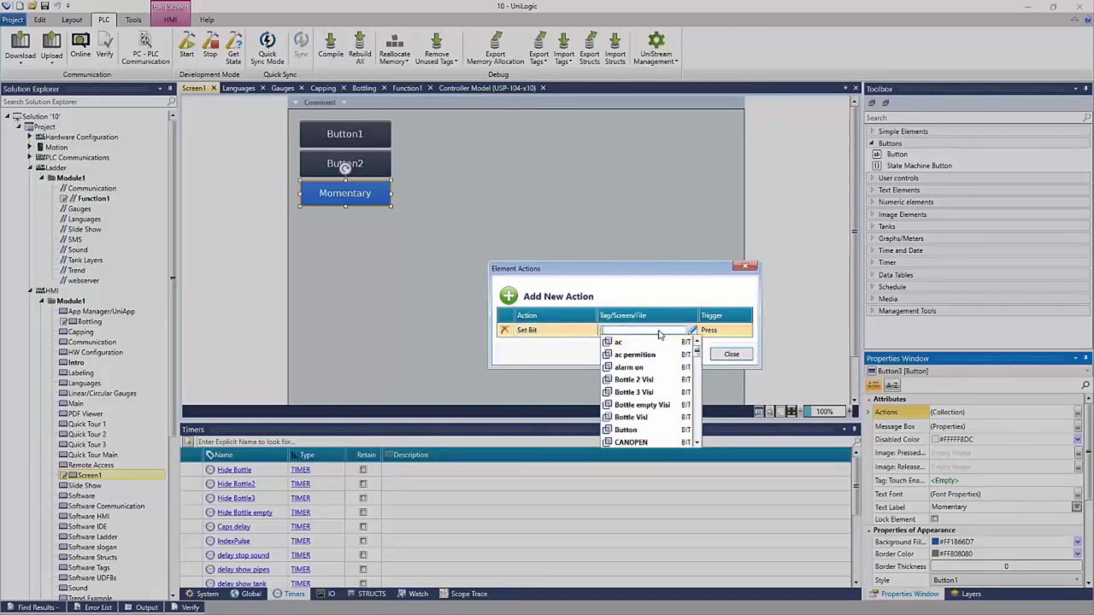
type("button")
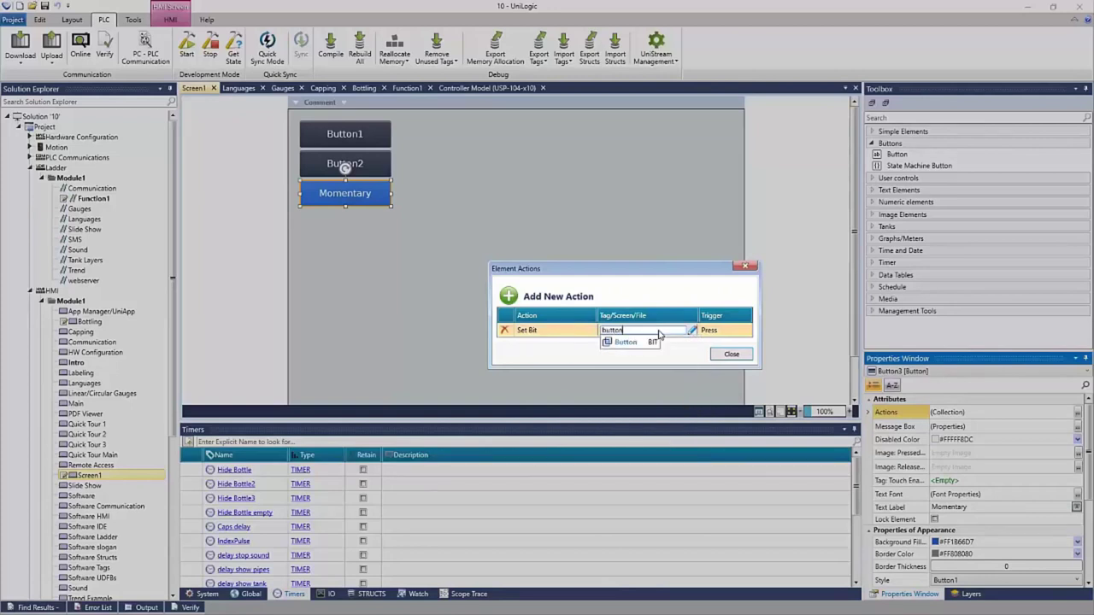
left_click(626, 344)
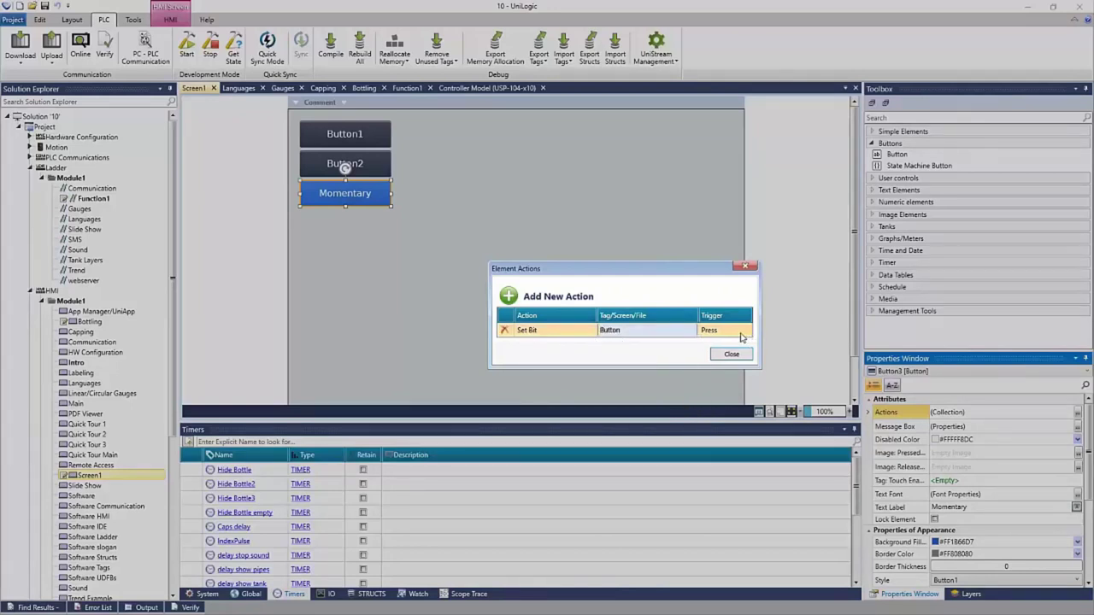
left_click(584, 333)
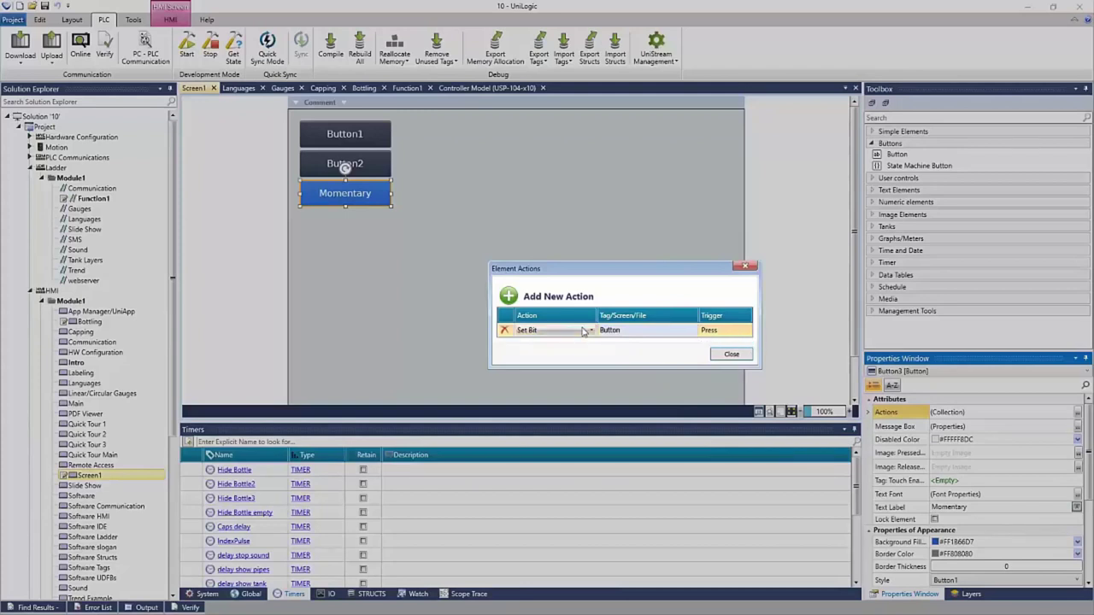
left_click(557, 367)
Add a second action of type Increment and link it to a new global INT16 tag named Button count
left_click(509, 299)
left_click(573, 345)
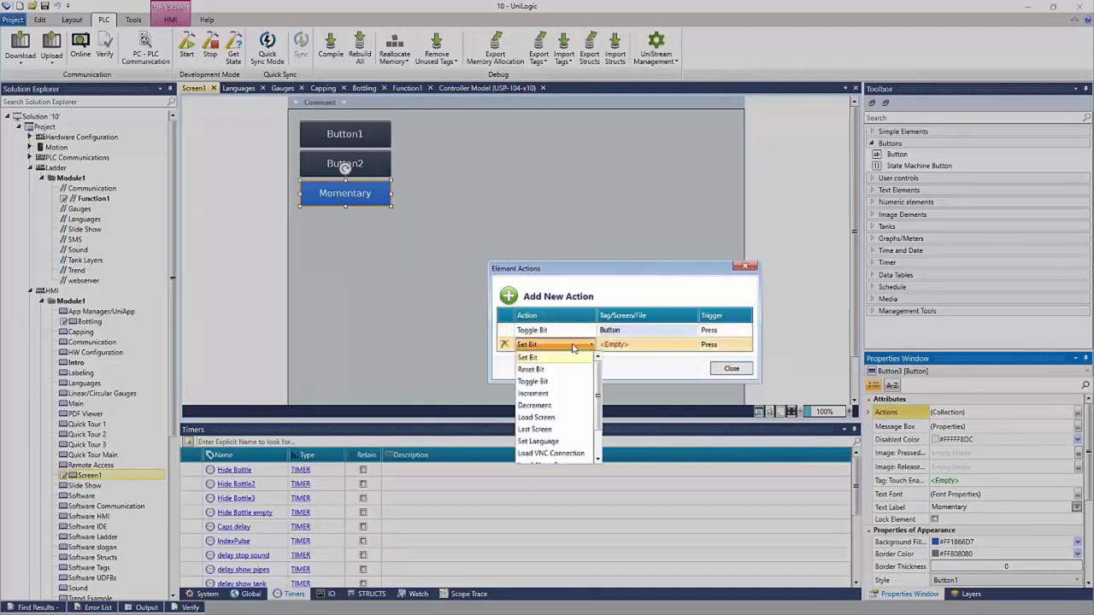
left_click(556, 393)
left_click(691, 344)
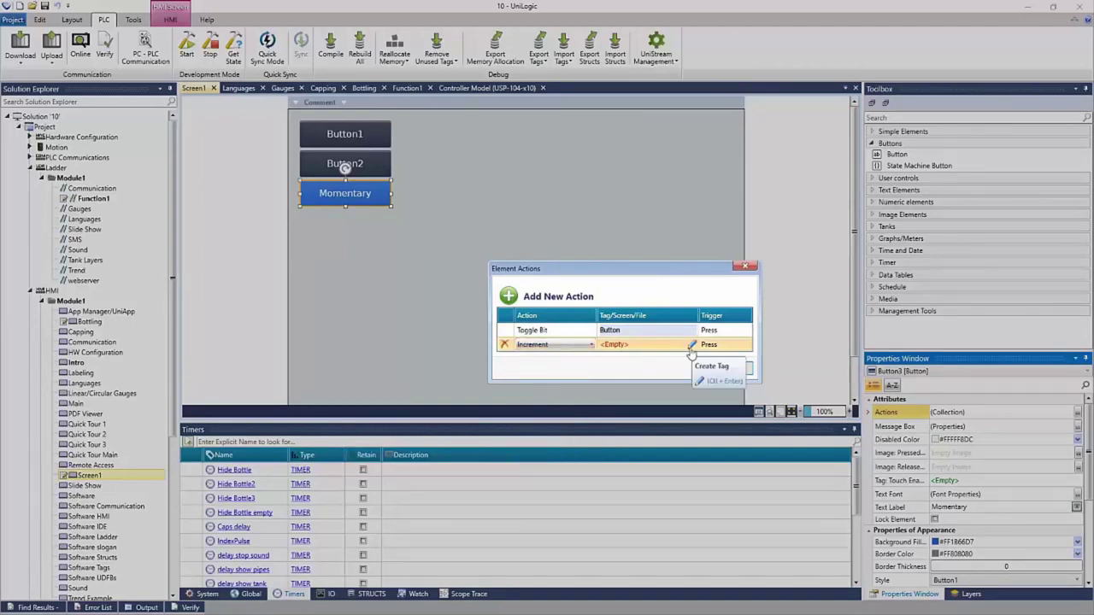
left_click(713, 364)
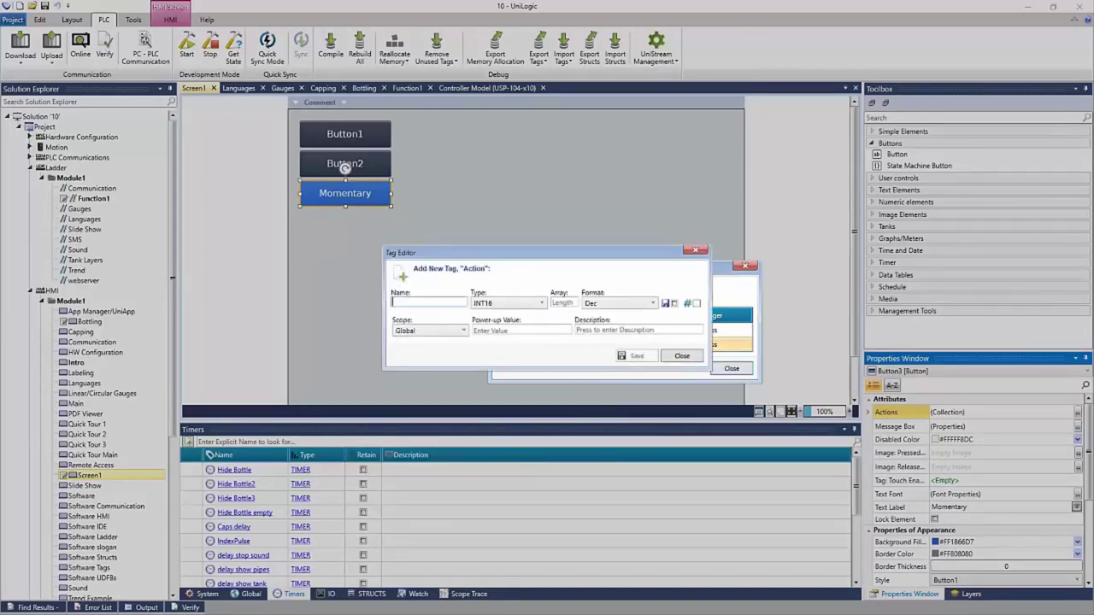
type("Button co")
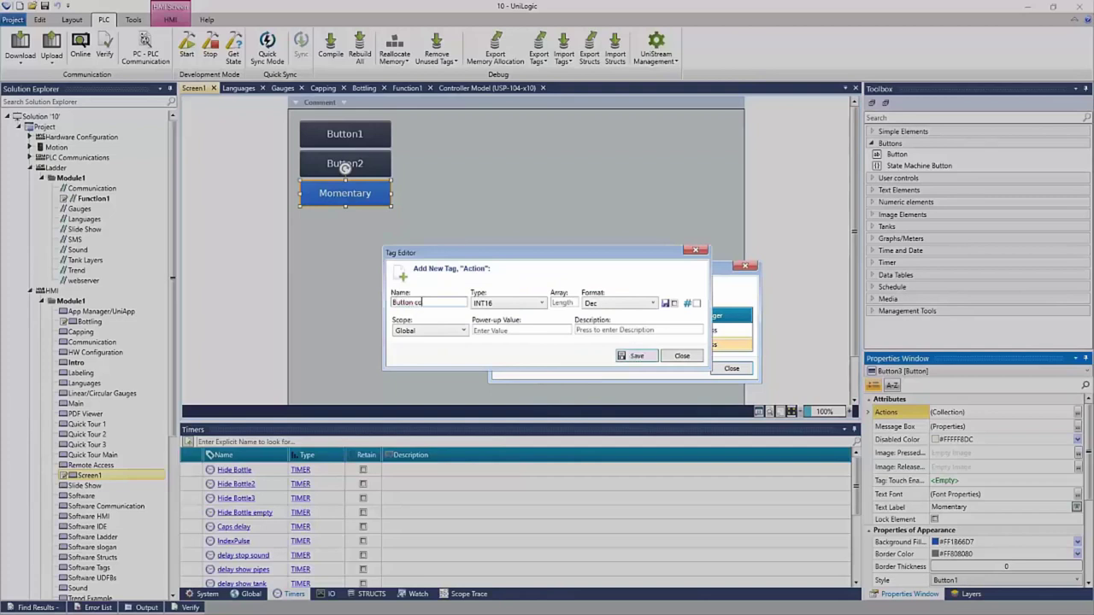
type("unt")
left_click(636, 356)
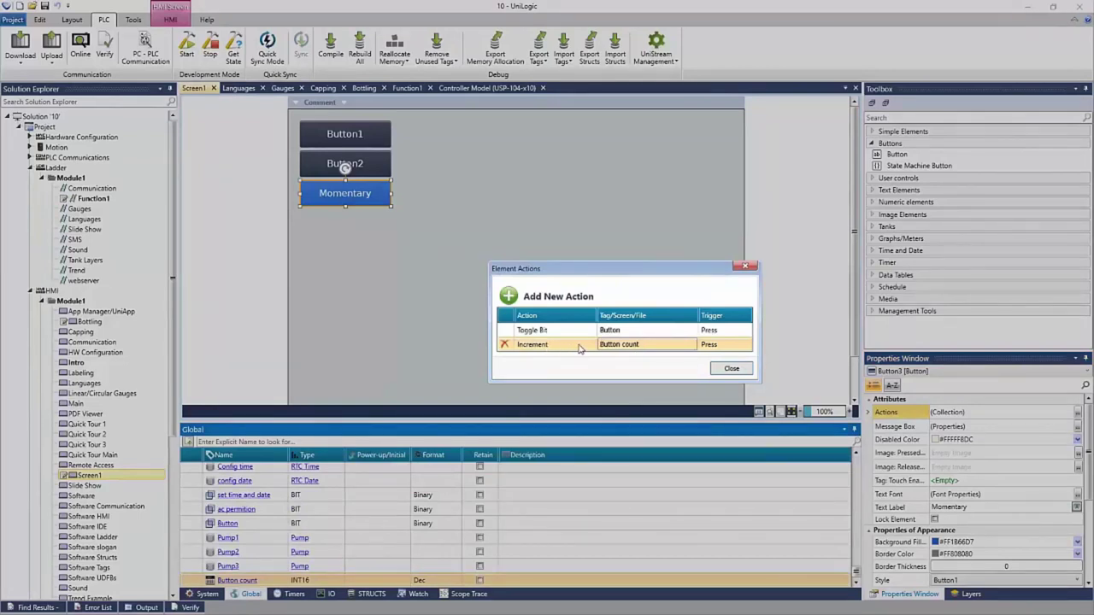
Add a third action to the Momentary button that loads the Quick Tour 1 screen, and finish editing its actions
left_click(555, 296)
left_click(564, 362)
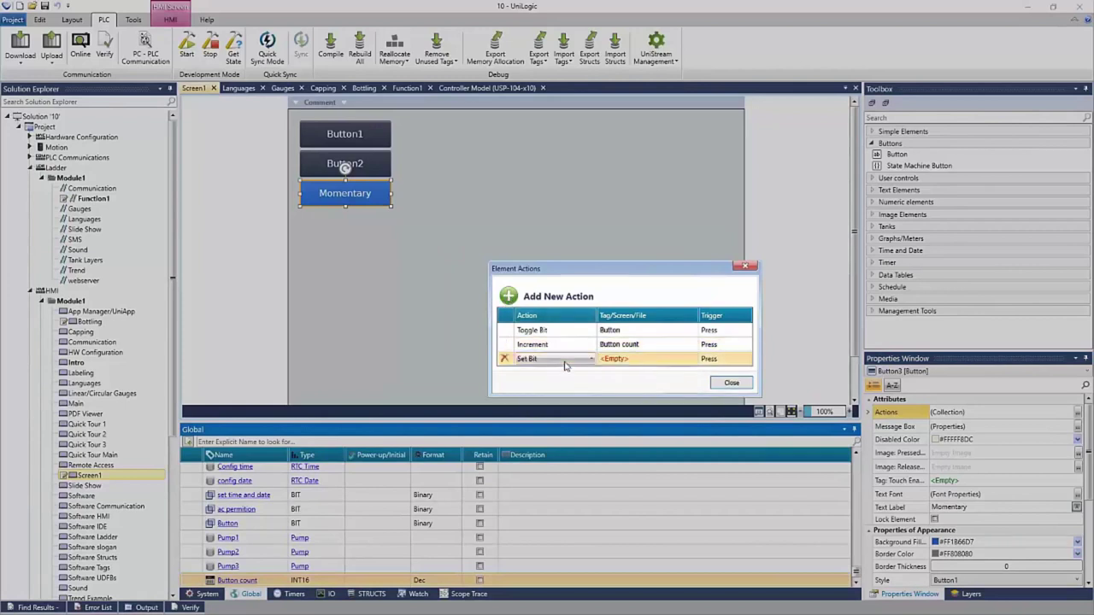
left_click(564, 362)
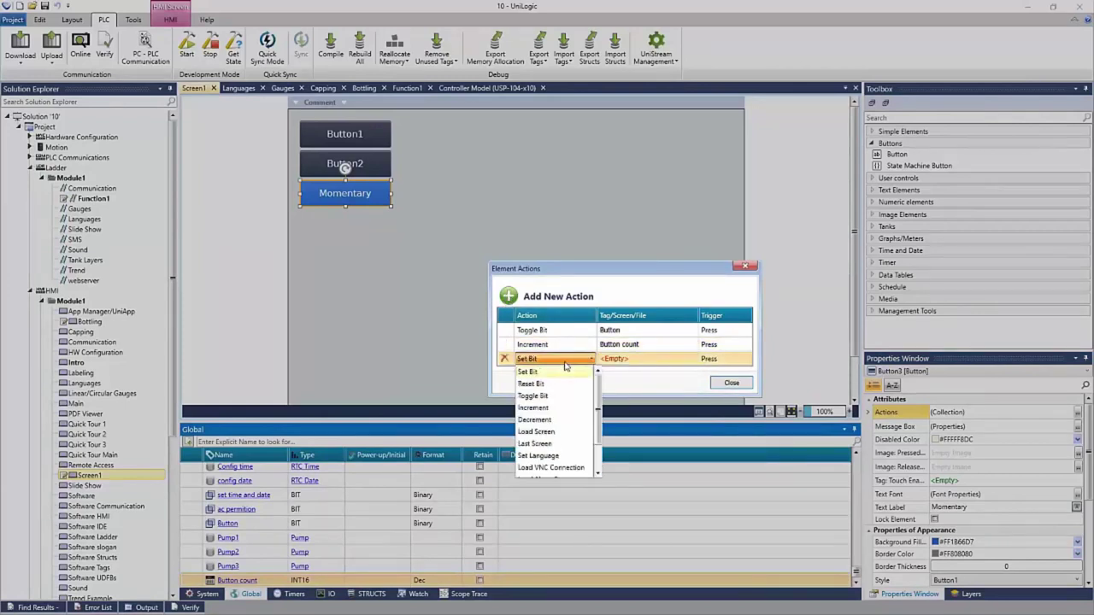
left_click(541, 432)
left_click(624, 359)
left_click(624, 359)
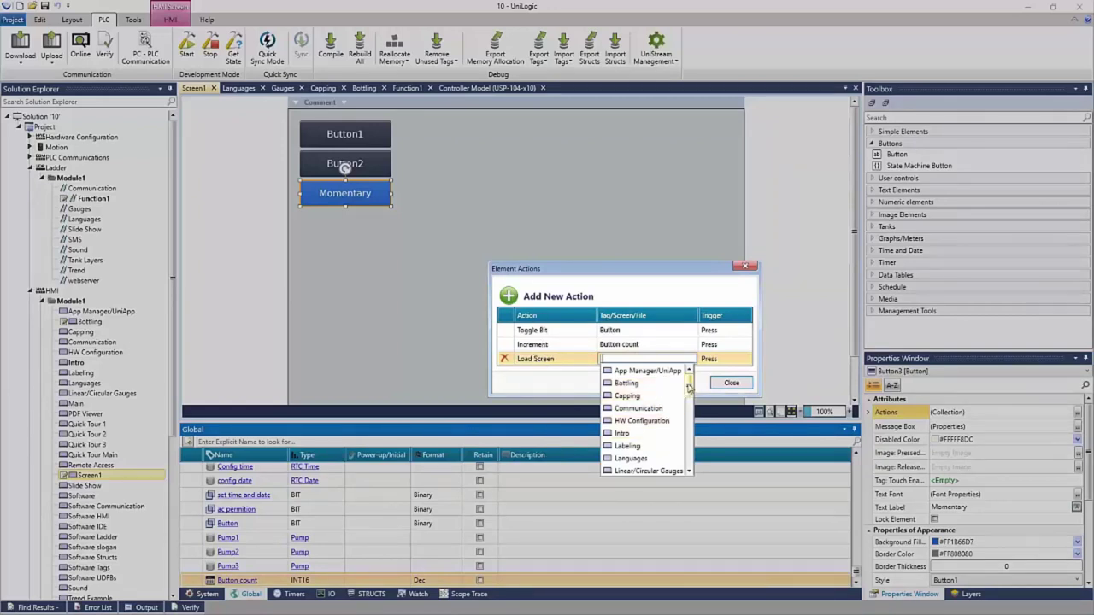
scroll(688, 387, "down", 3)
left_click(664, 410)
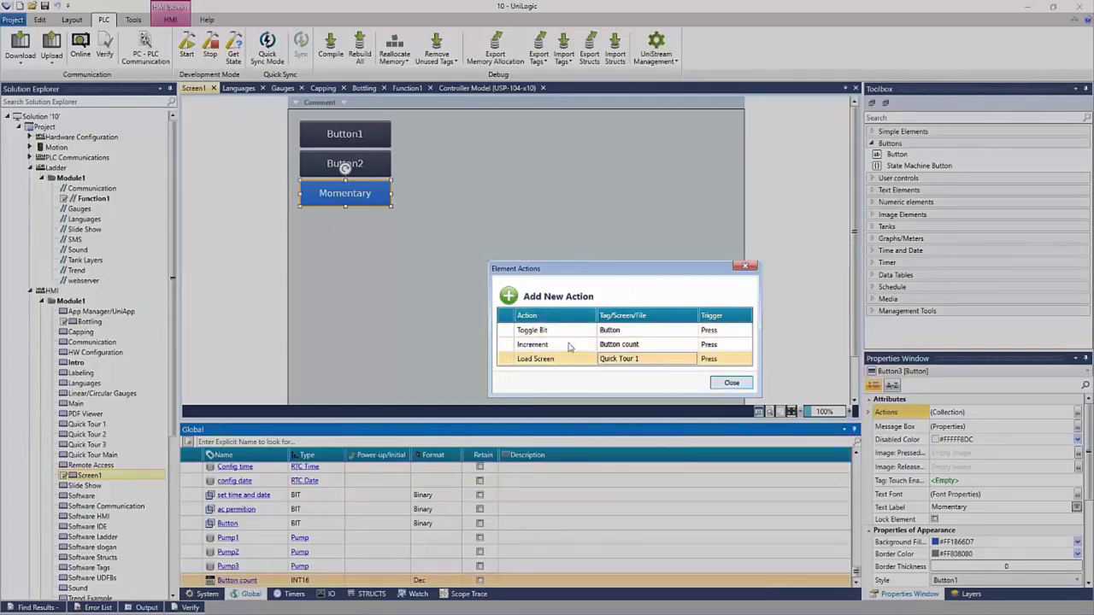
left_click(732, 382)
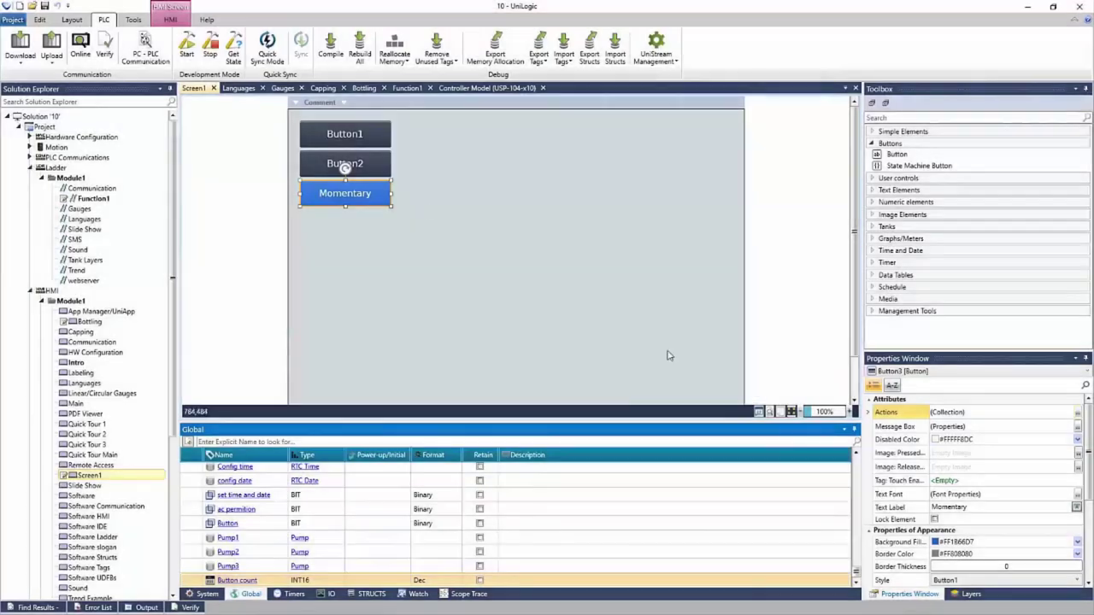
Place a Circular Gauge to the right of the buttons on Screen1 and set its layout mode to Half Top
left_click(878, 240)
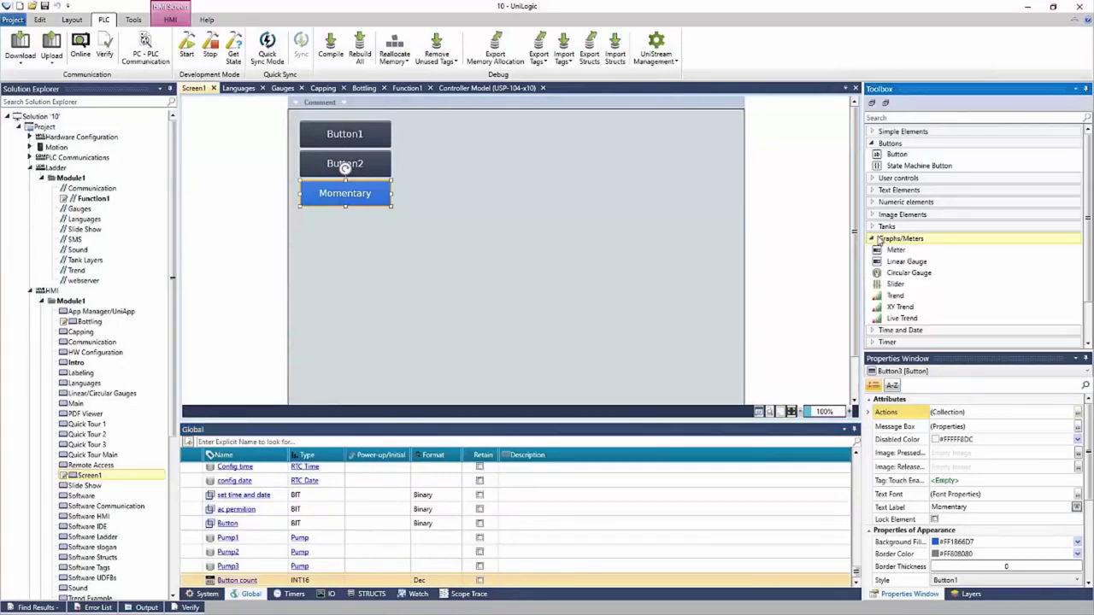
left_click(914, 274)
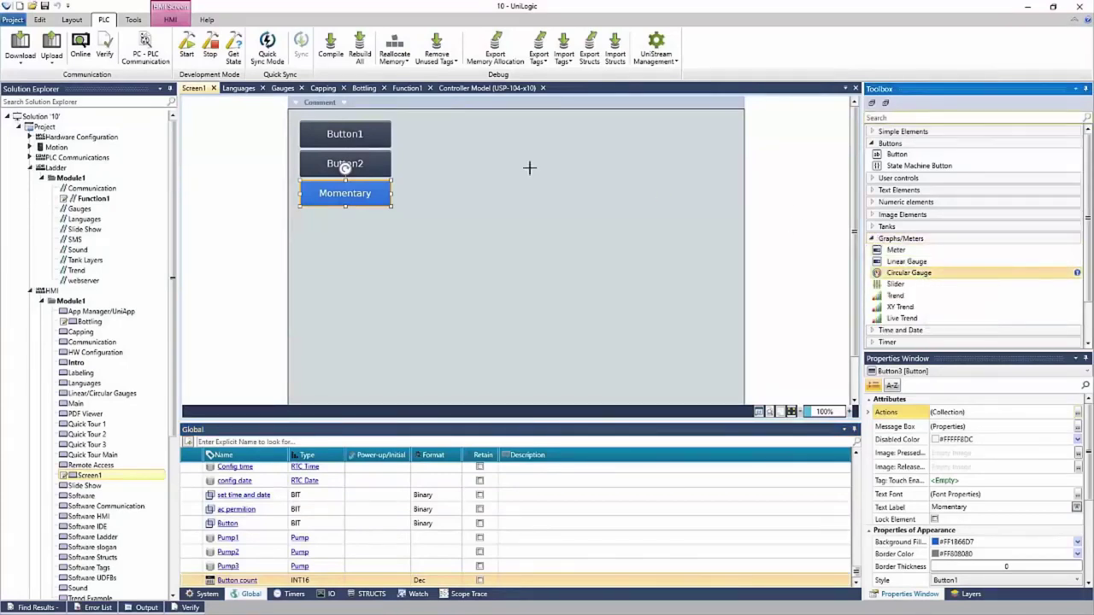
left_click(530, 166)
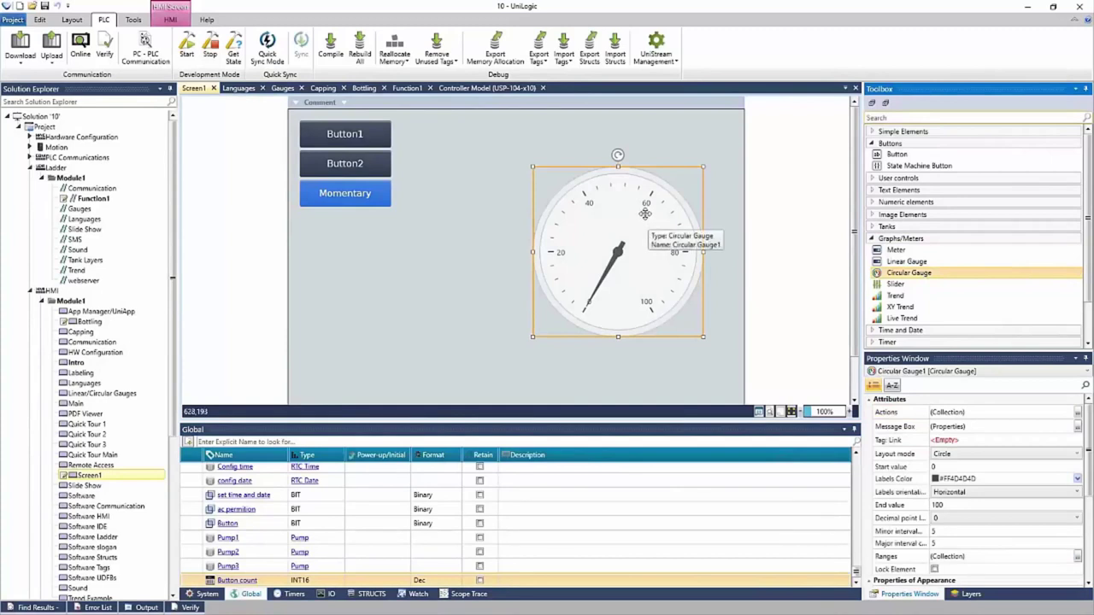
left_click_drag(645, 208, 633, 179)
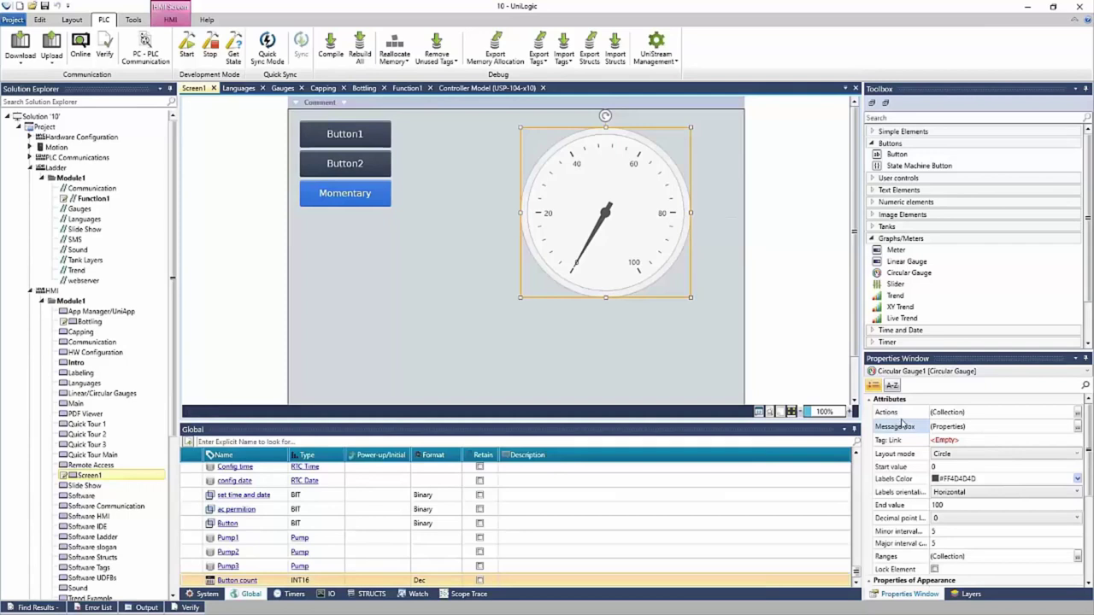
left_click(953, 456)
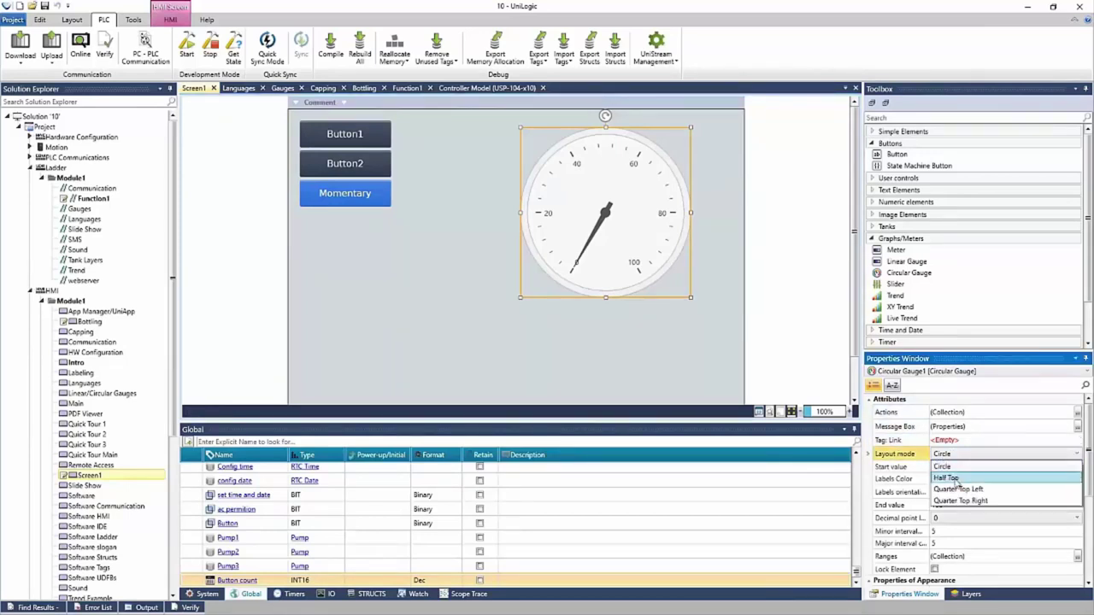
left_click(954, 480)
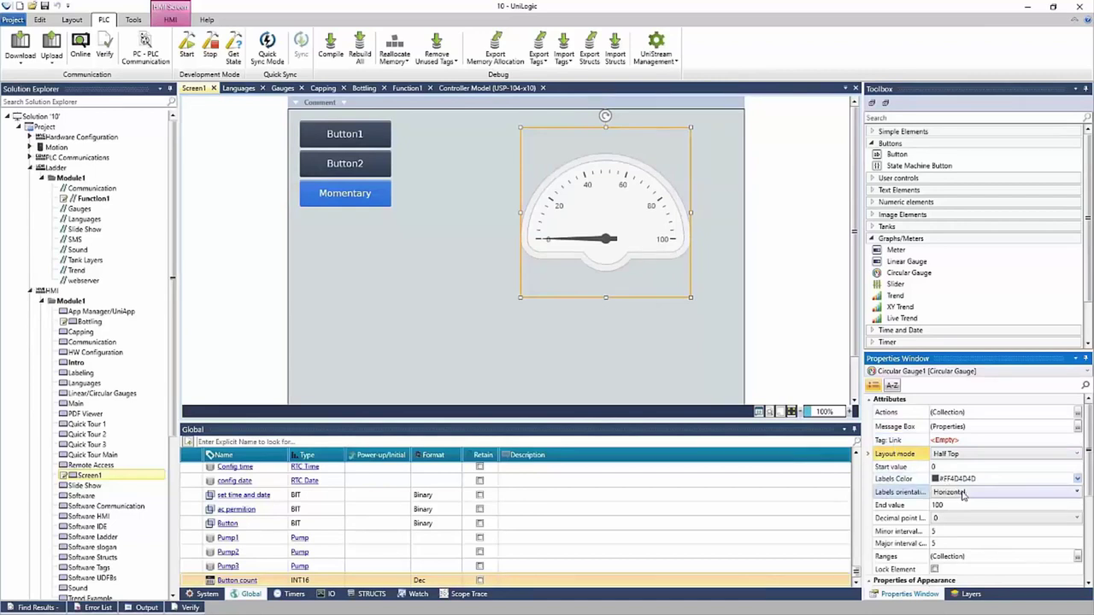
Try the Progressive and Future styles on the circular gauge and settle on the Eco style
scroll(1089, 466, "down", 3)
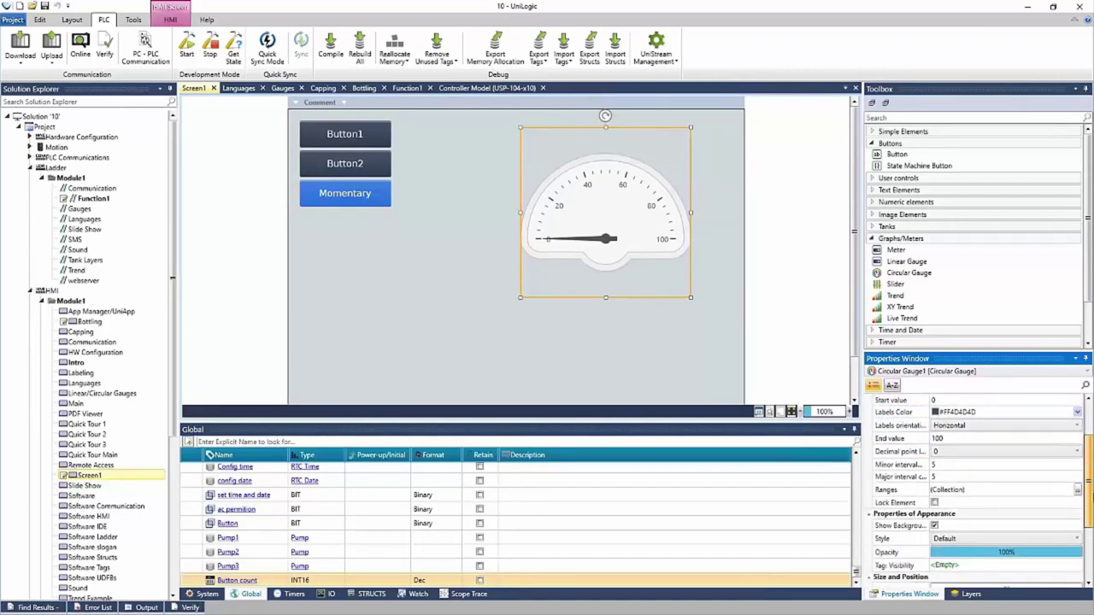
scroll(1089, 479, "down", 3)
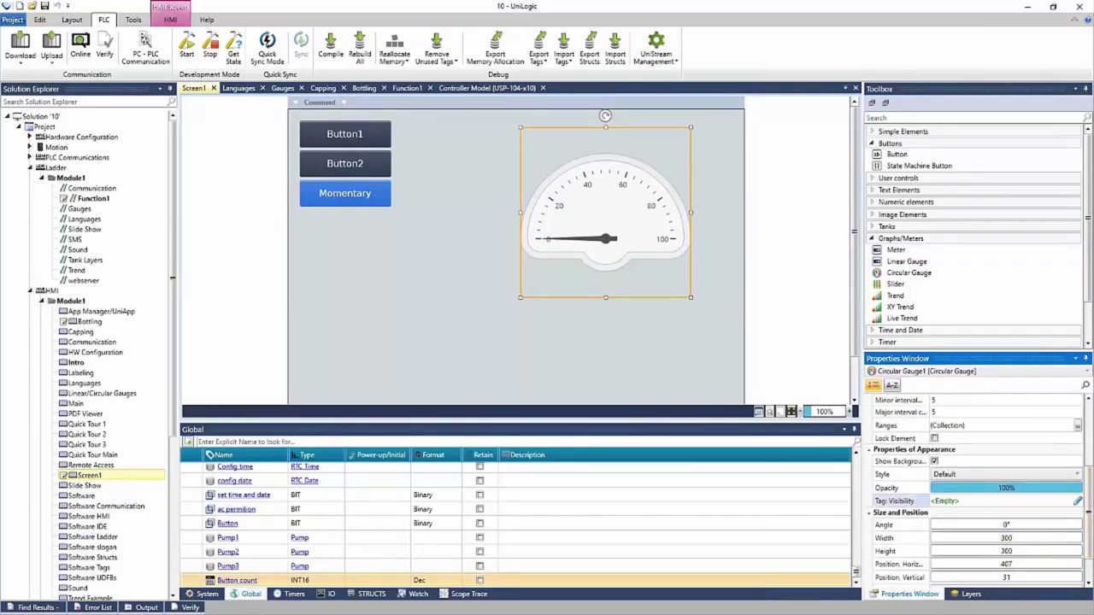
left_click(1036, 476)
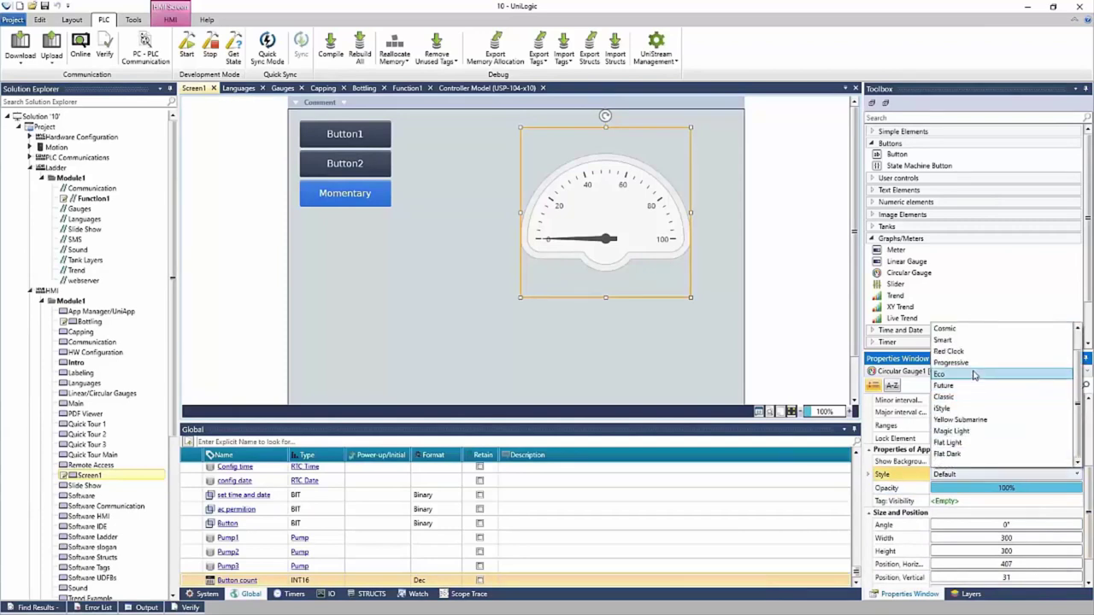
left_click(972, 372)
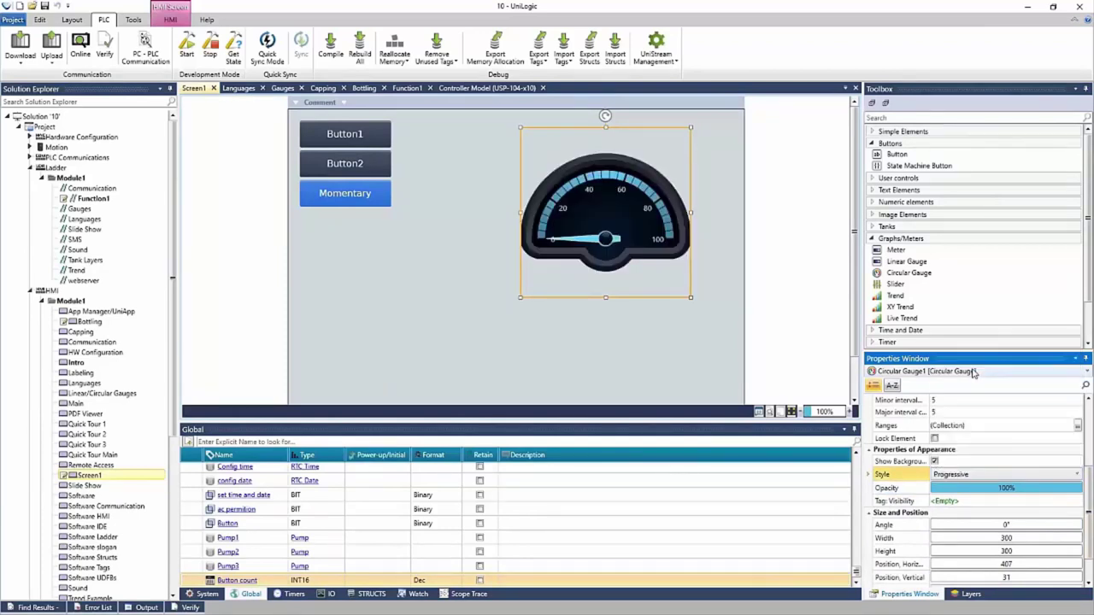
left_click(987, 475)
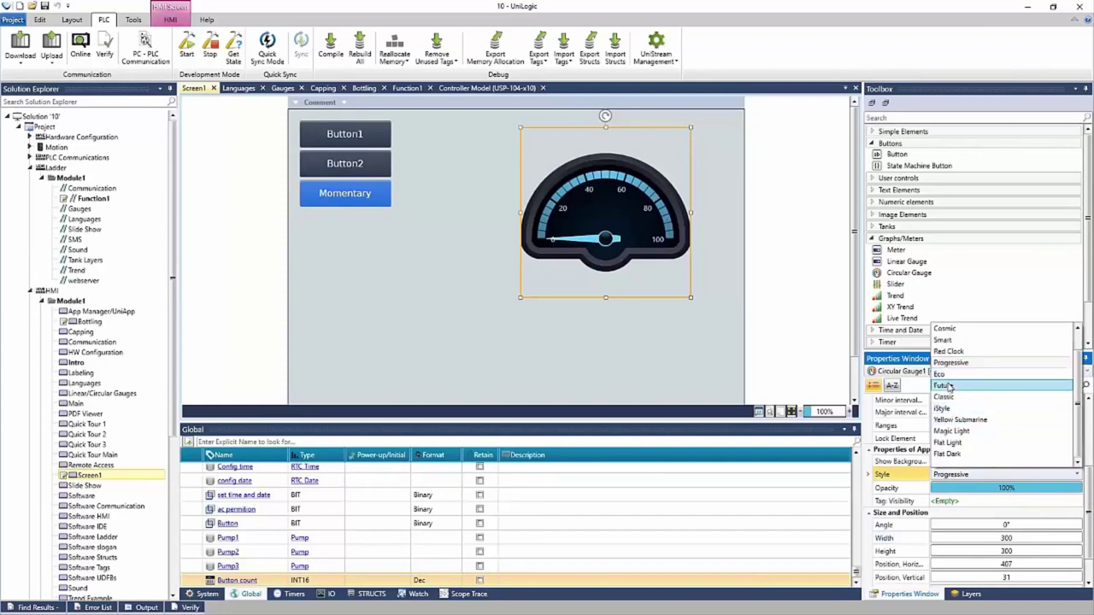
left_click(947, 386)
left_click(987, 475)
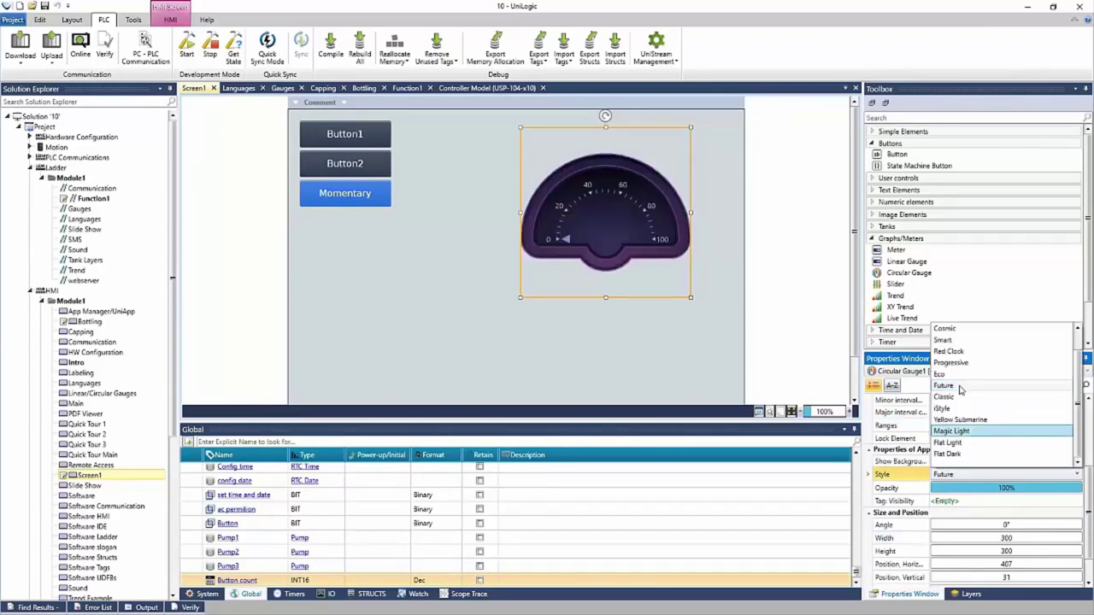
left_click(940, 375)
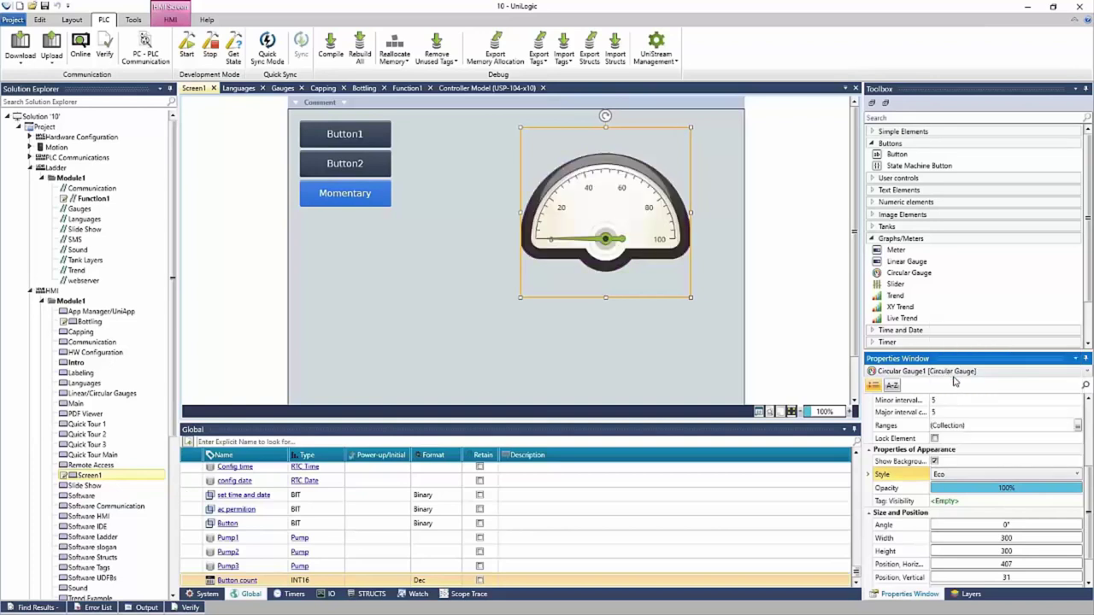
Link the circular gauge to the Pump1.Pressure tag and move the gauge slightly closer to the screen's upper-right corner
scroll(978, 436, "up", 3)
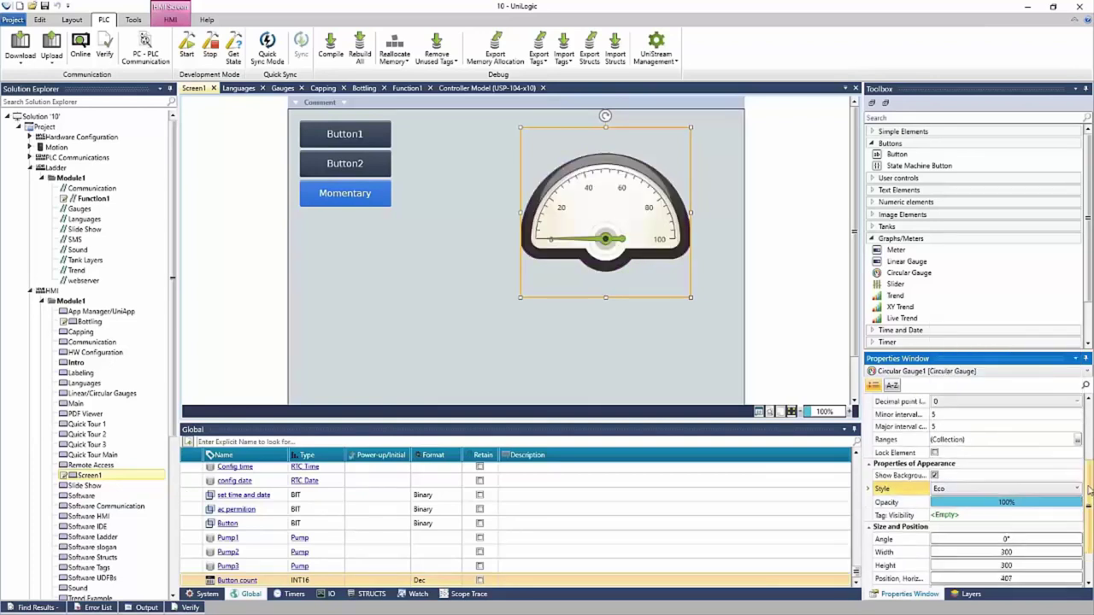
left_click(978, 430)
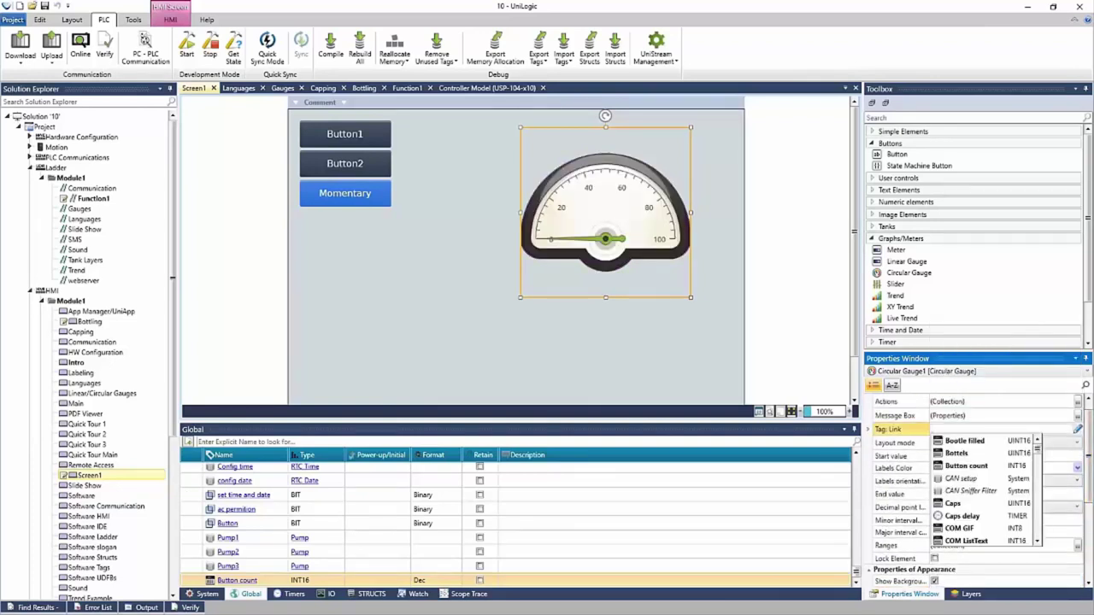
type("pump")
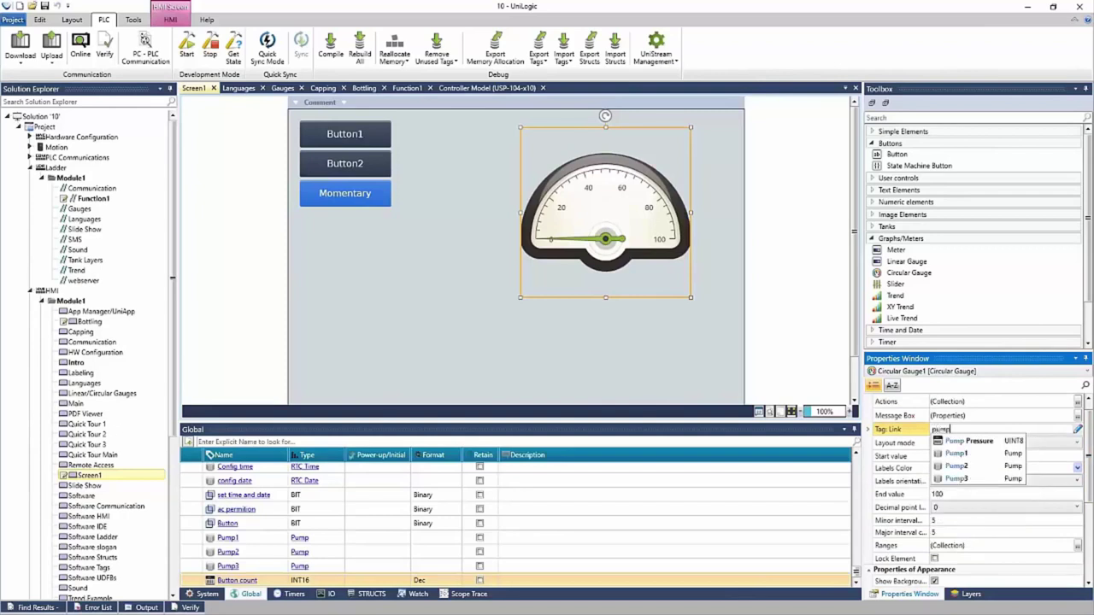
left_click(957, 453)
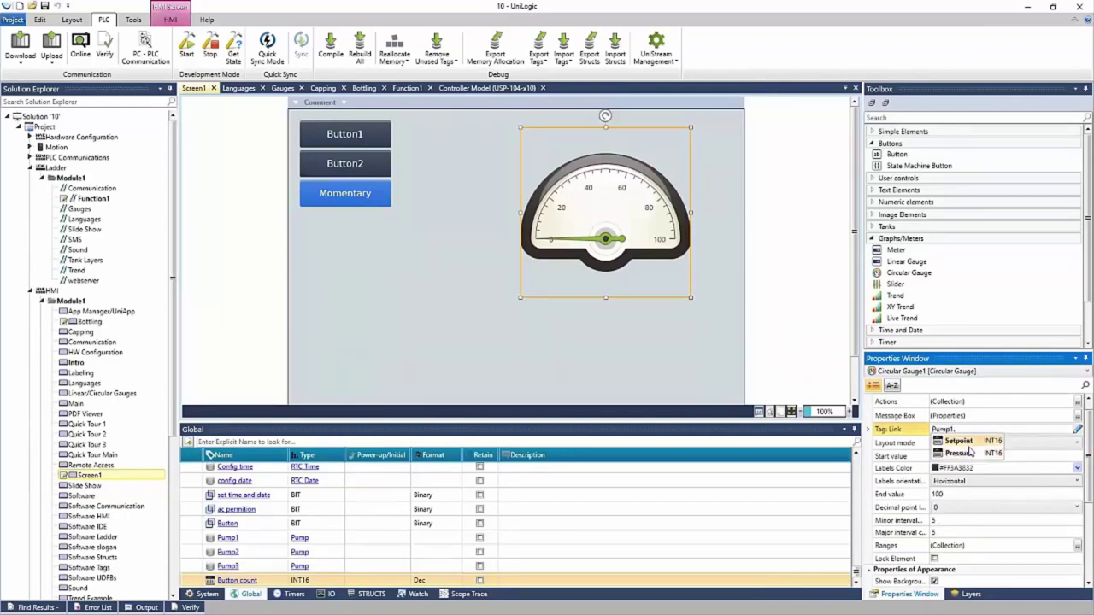
left_click(959, 454)
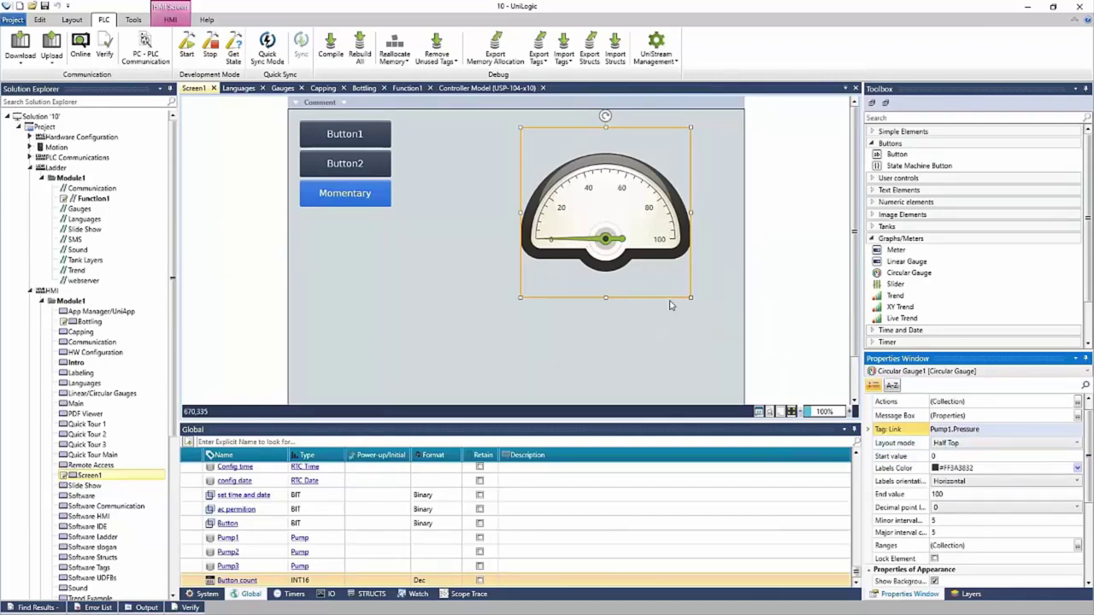
left_click_drag(604, 231, 629, 224)
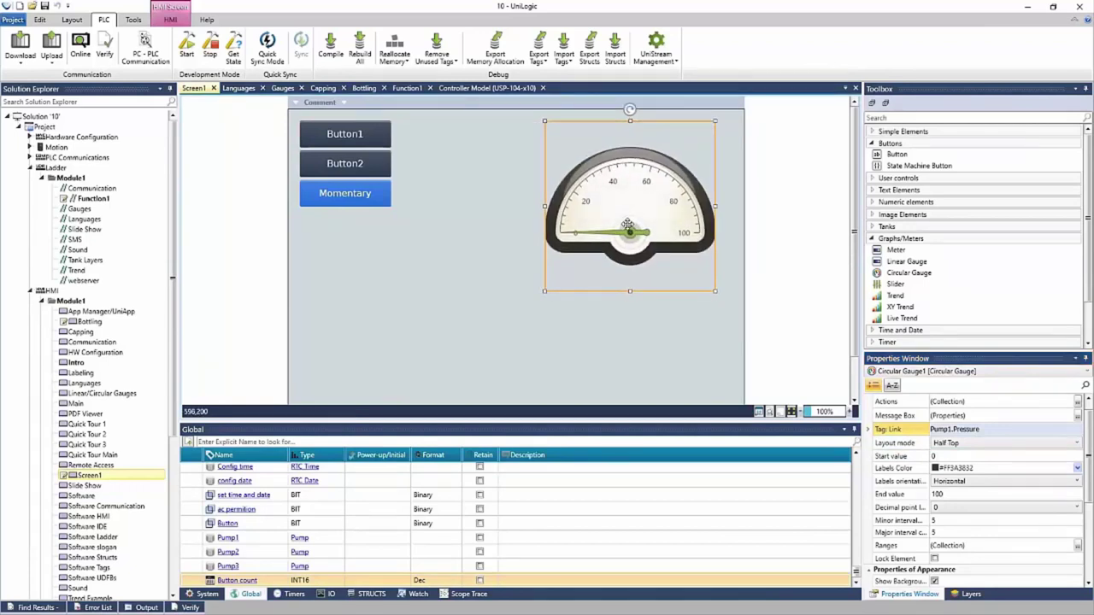
Move the Momentary button down and to the right, and align all three buttons by their horizontal centers
left_click_drag(358, 195, 447, 284)
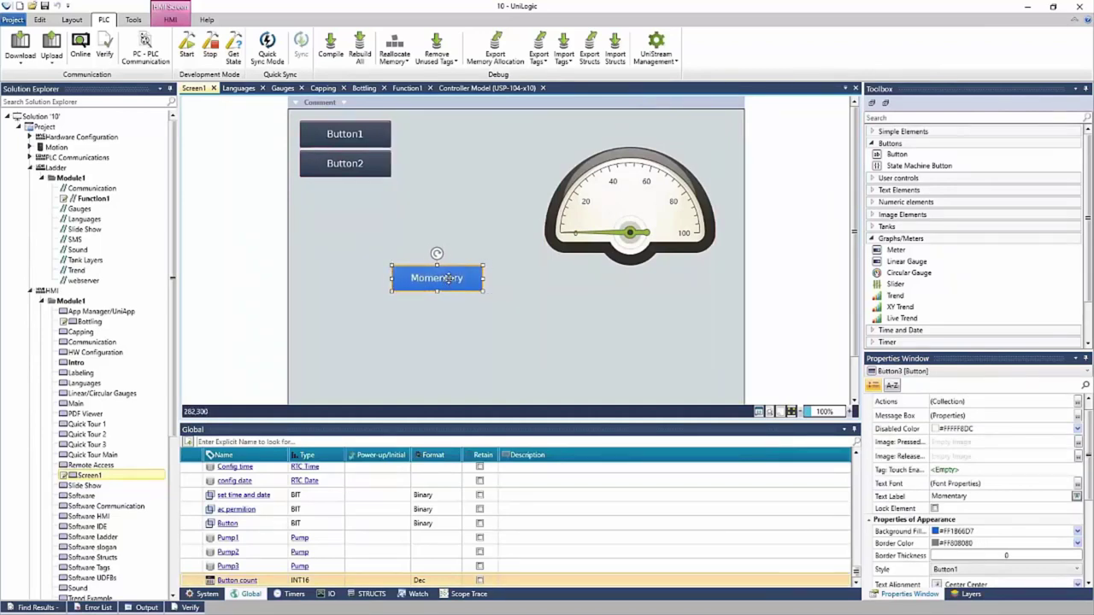
left_click(171, 20)
left_click(358, 138)
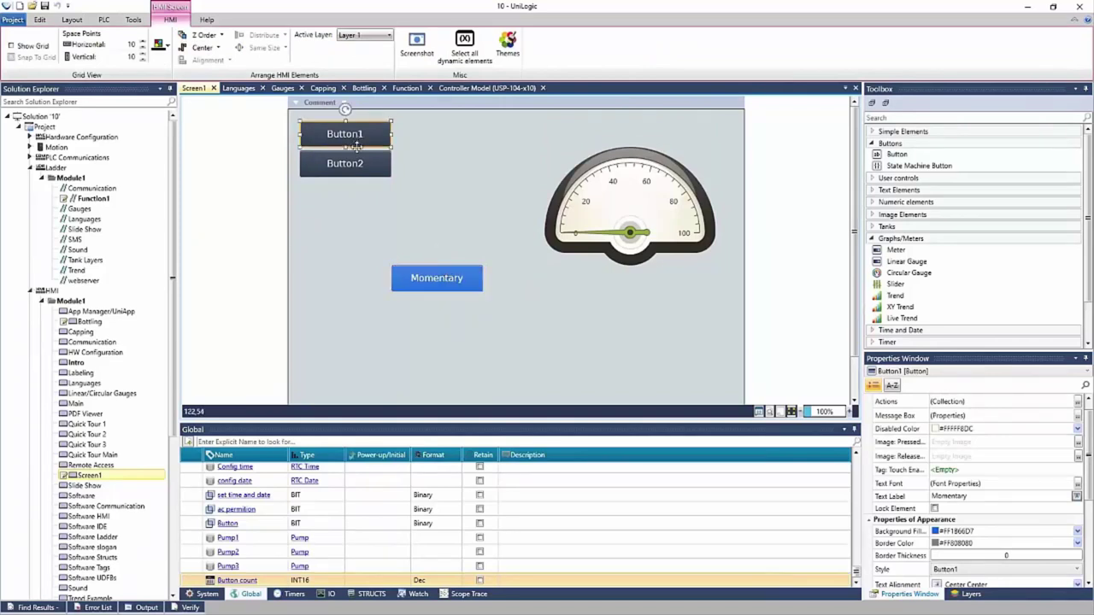
left_click(355, 162, "ctrl")
left_click(437, 280, "ctrl")
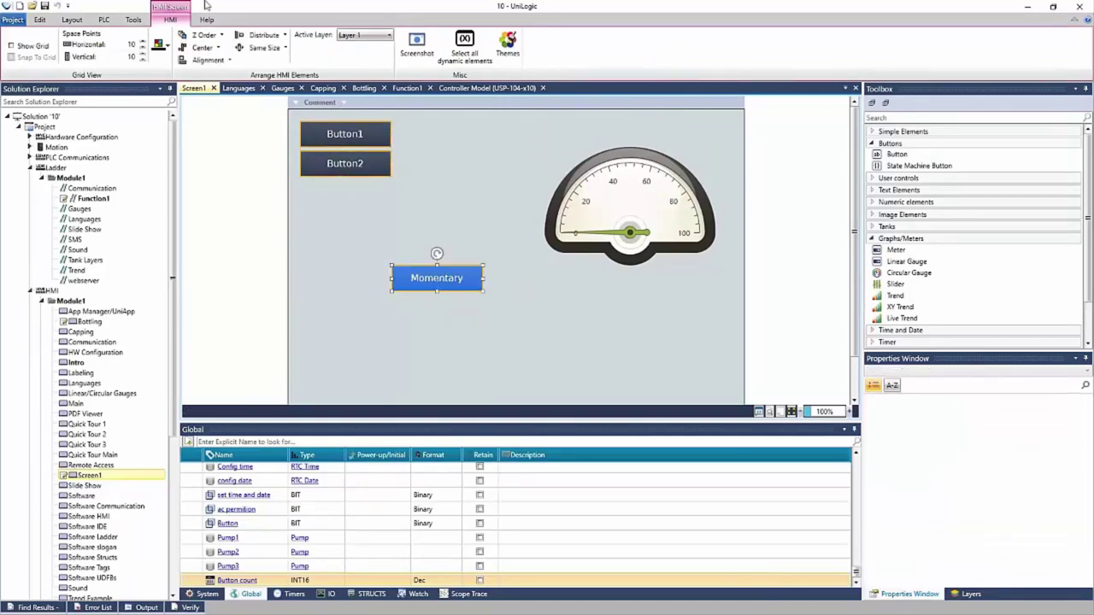
left_click(229, 60)
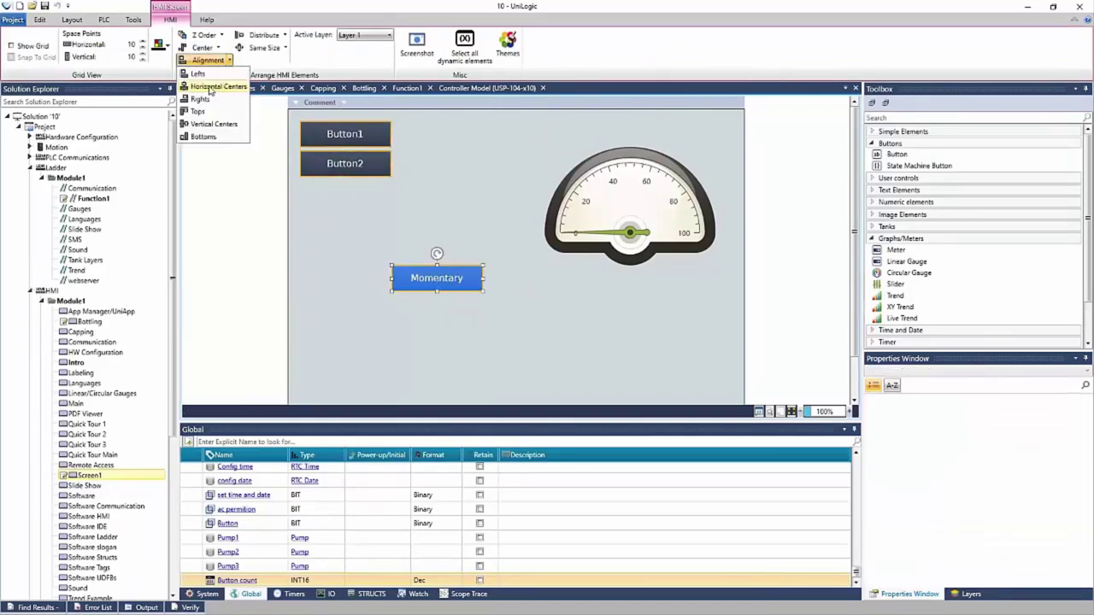
left_click(210, 87)
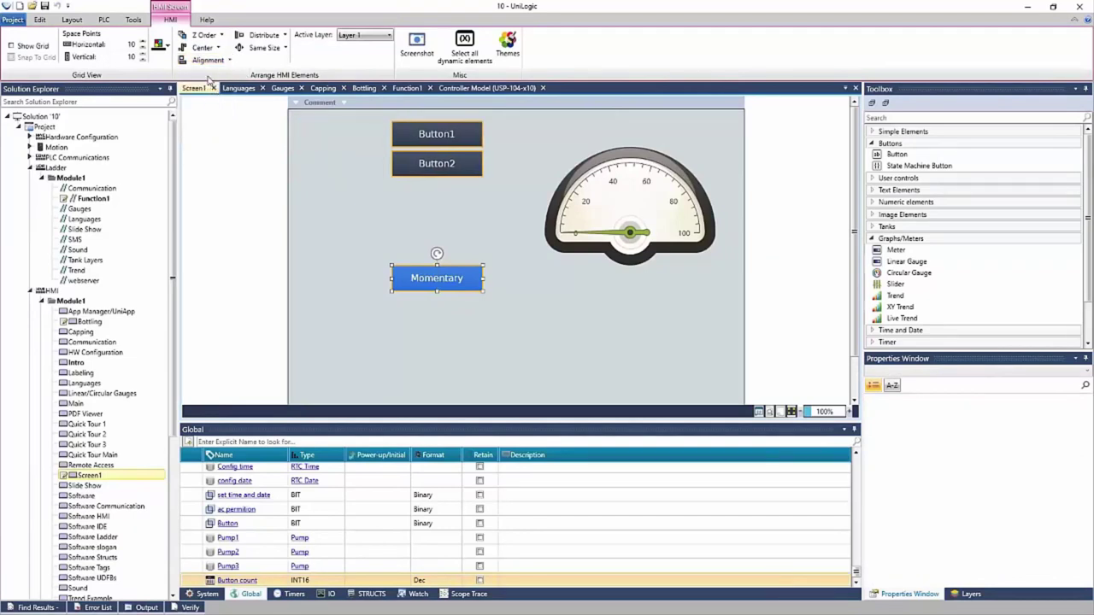
Distribute the three buttons with the same vertical spaces and move the group down and to the left
left_click(267, 35)
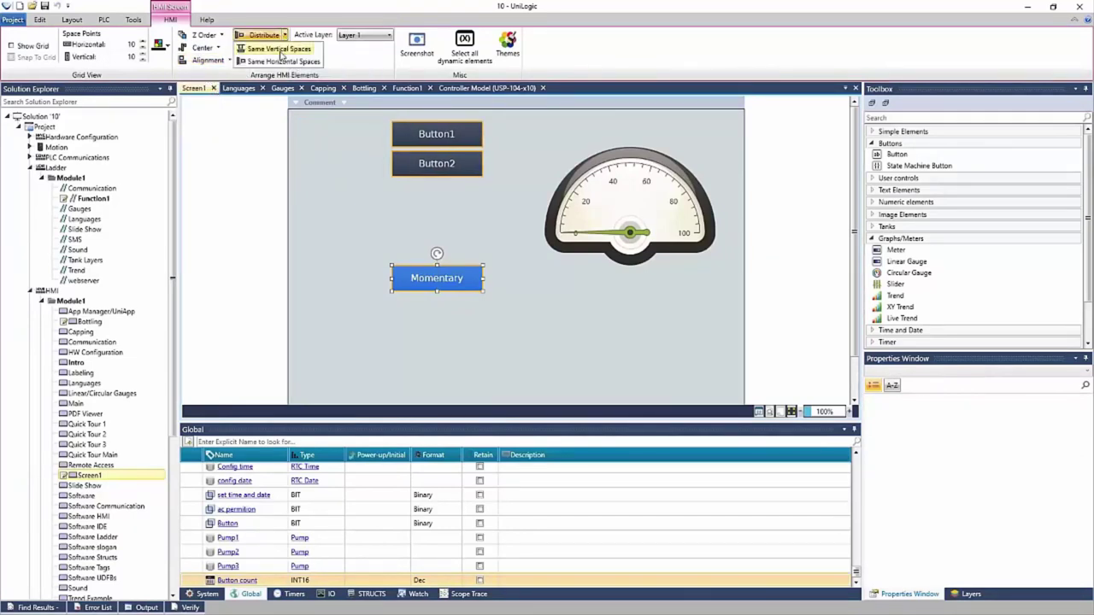
left_click(281, 50)
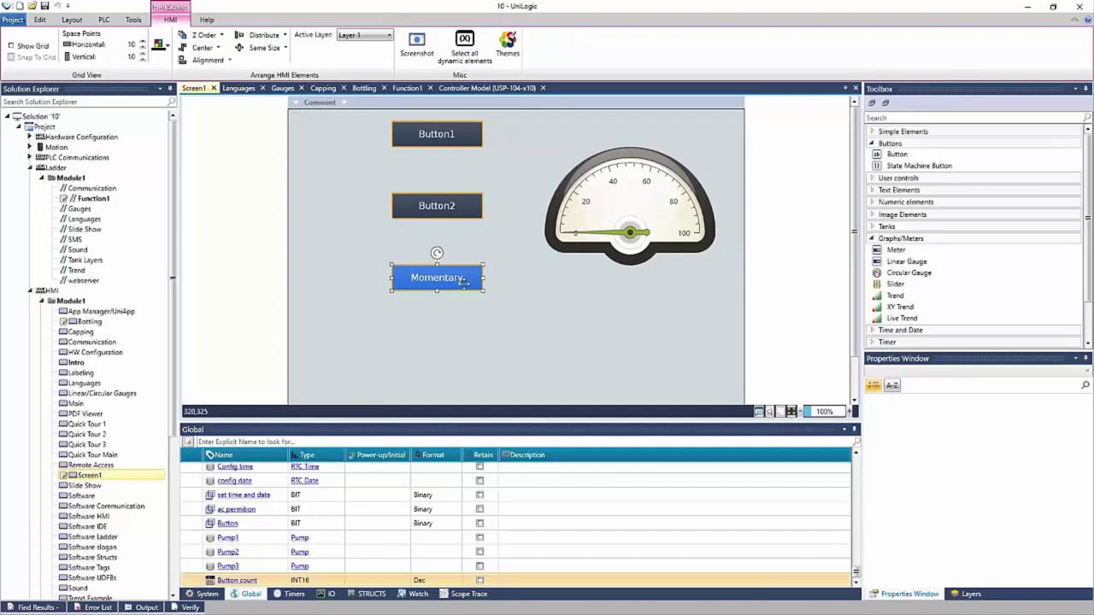
left_click_drag(452, 278, 404, 321)
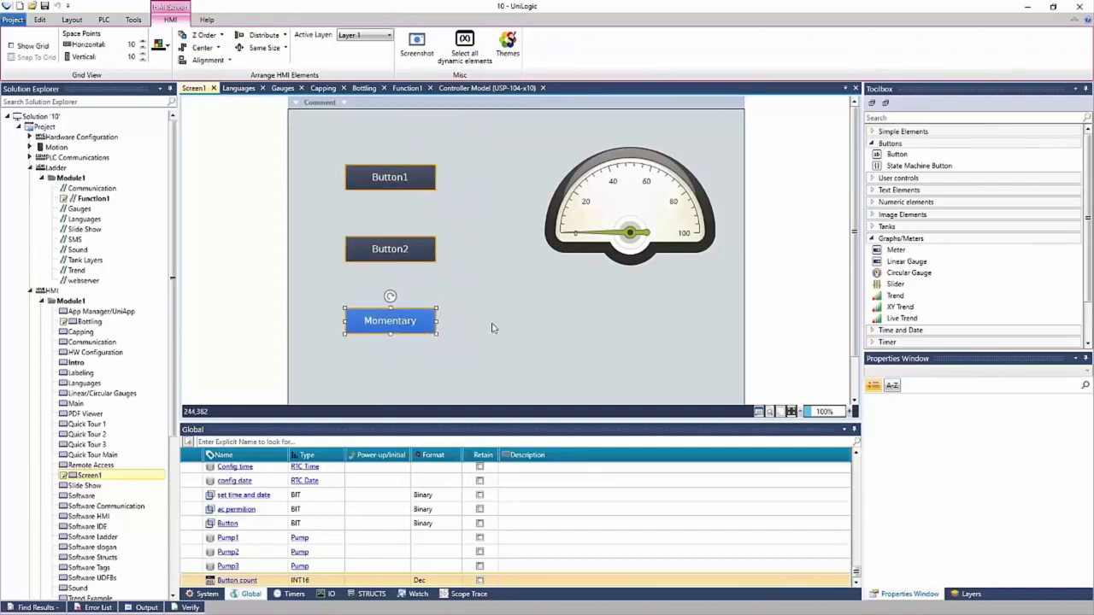
left_click(548, 323)
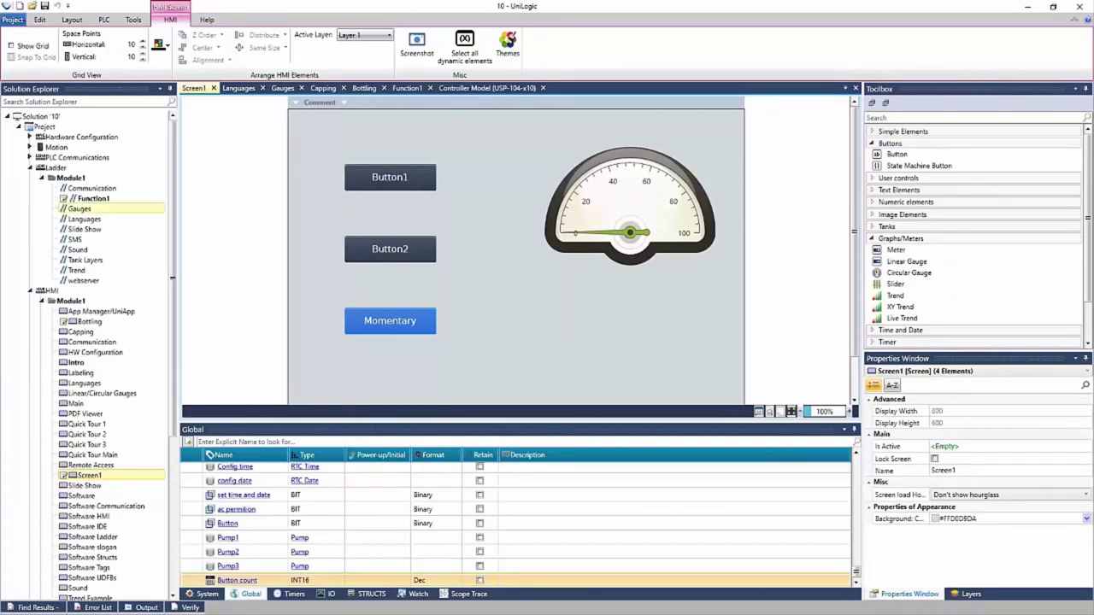
Open the Function1 ladder function from Module1
left_click(104, 201)
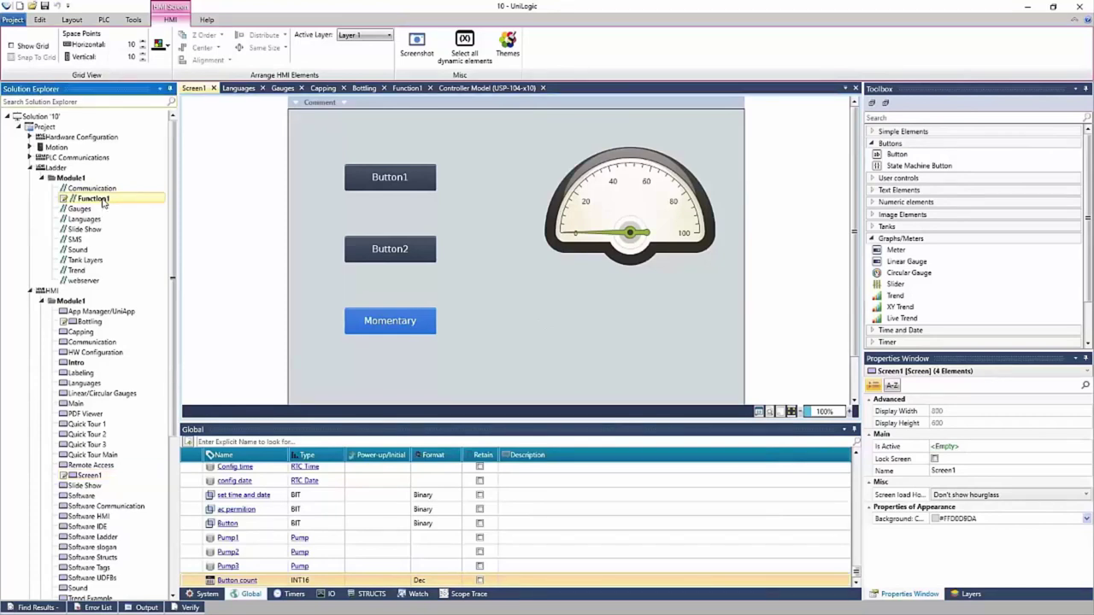
double_click(103, 202)
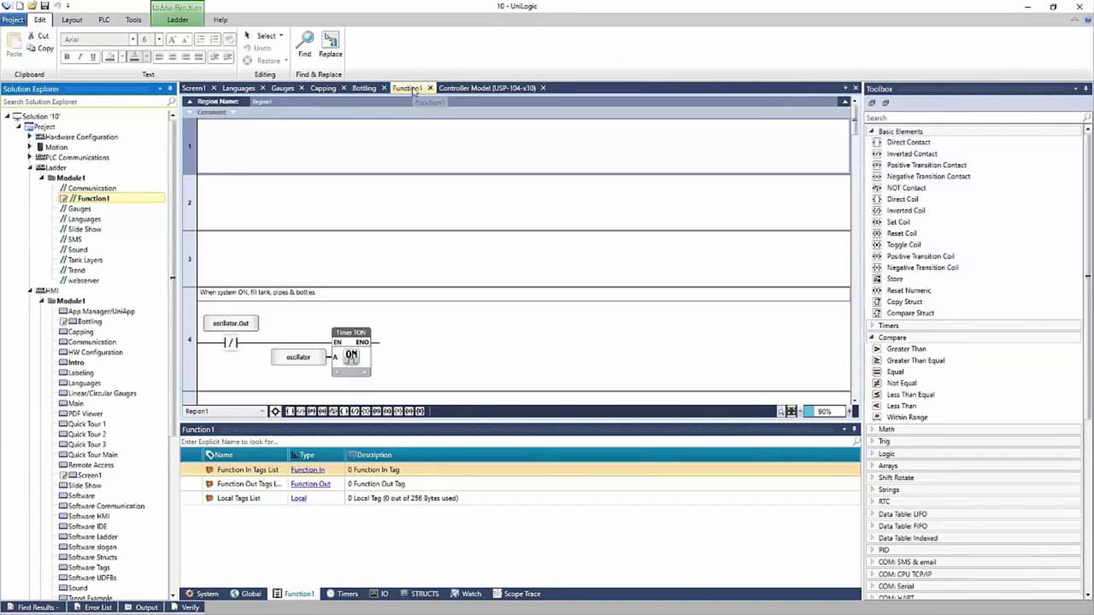
Undock the Bottling screen and dock it side by side with the Function1 ladder
left_click(365, 89)
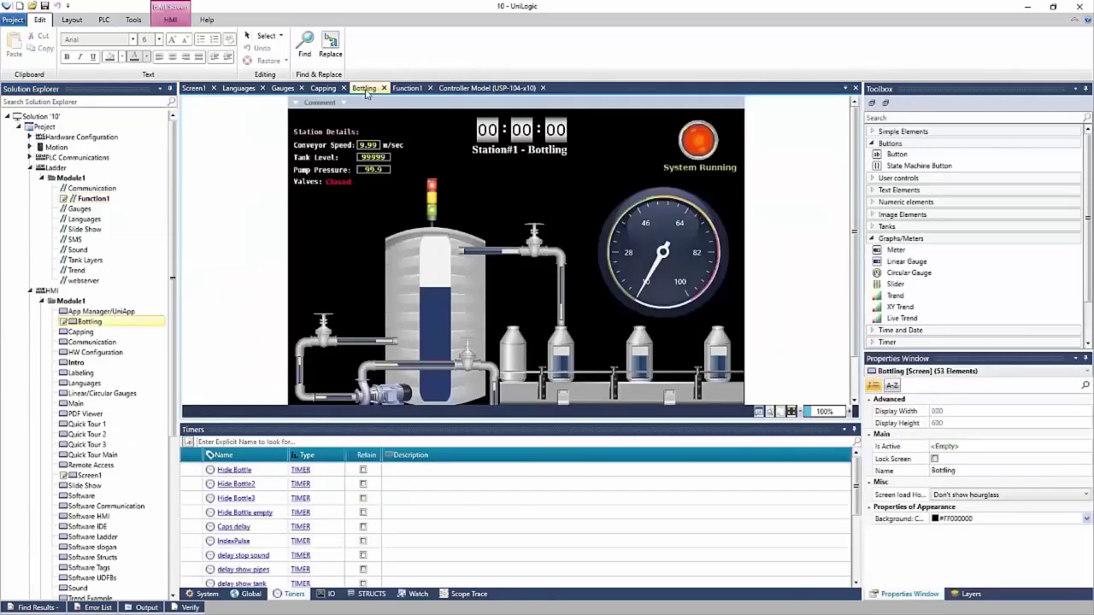
left_click_drag(366, 90, 316, 263)
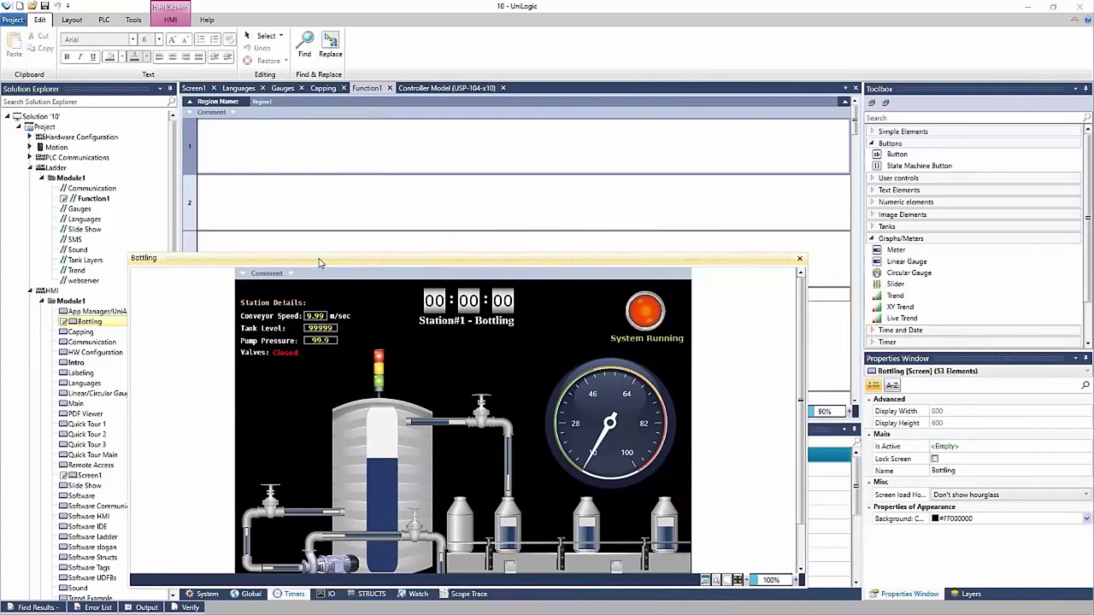
left_click_drag(420, 253, 421, 260)
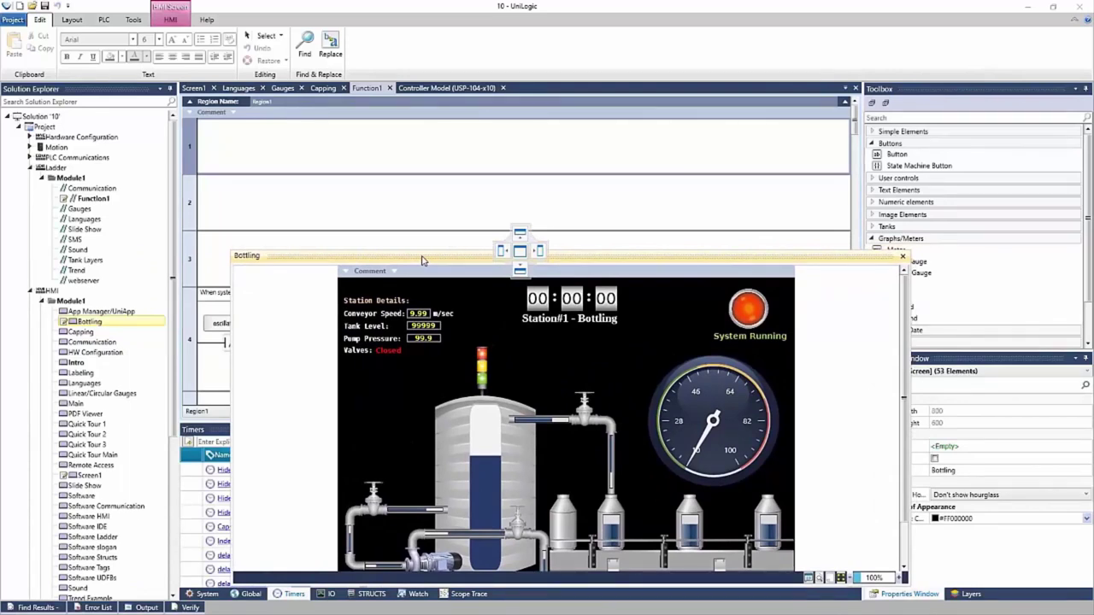
left_click_drag(421, 260, 539, 256)
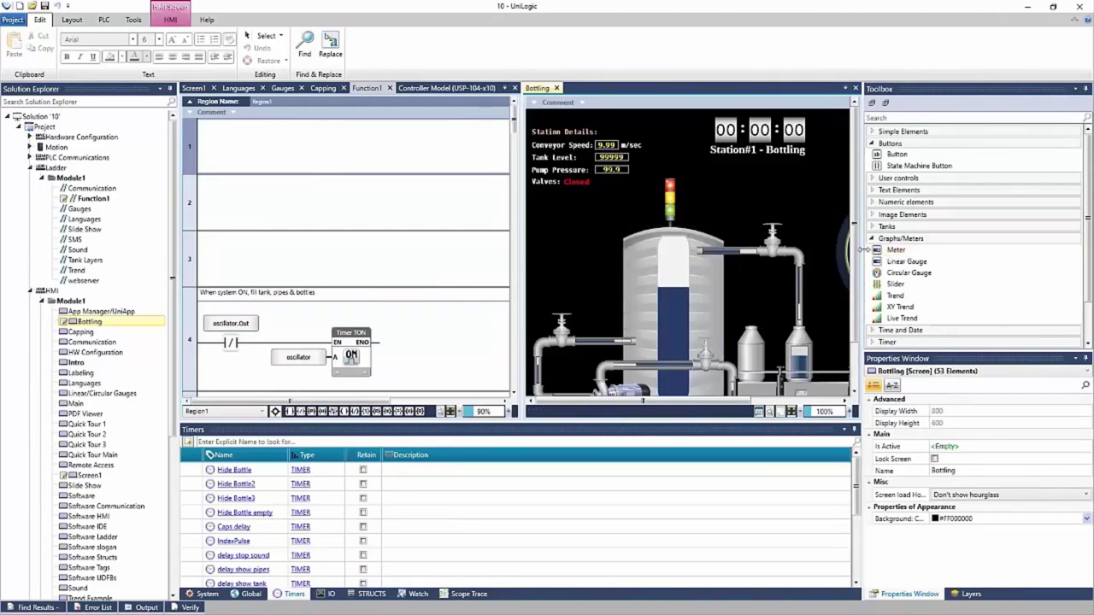
Narrow the Toolbox and Solution Explorer, and lower the height of the Timers pane to give the editors more room
left_click_drag(863, 250, 909, 253)
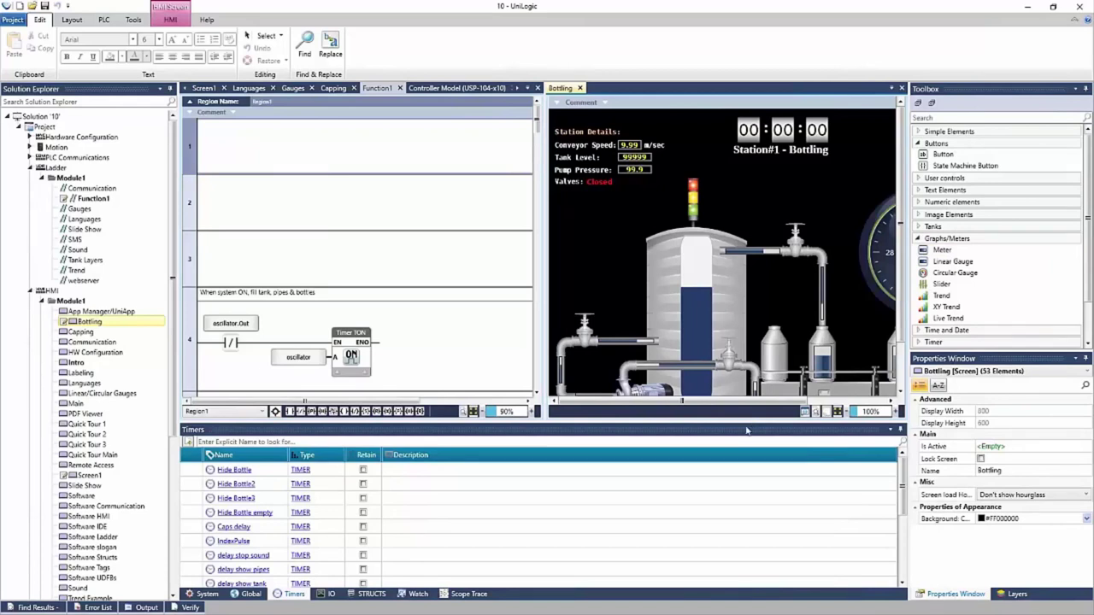
left_click_drag(746, 428, 746, 444)
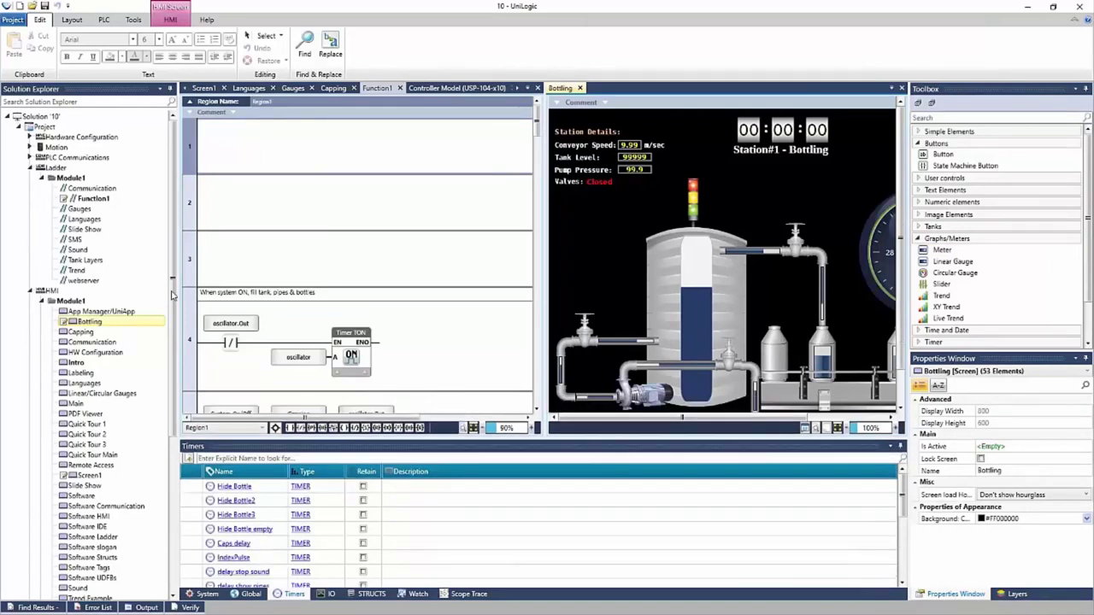
left_click_drag(171, 292, 159, 287)
Set the Solution Explorer, the Toolbox and the Properties Window to auto-hide
left_click(157, 90)
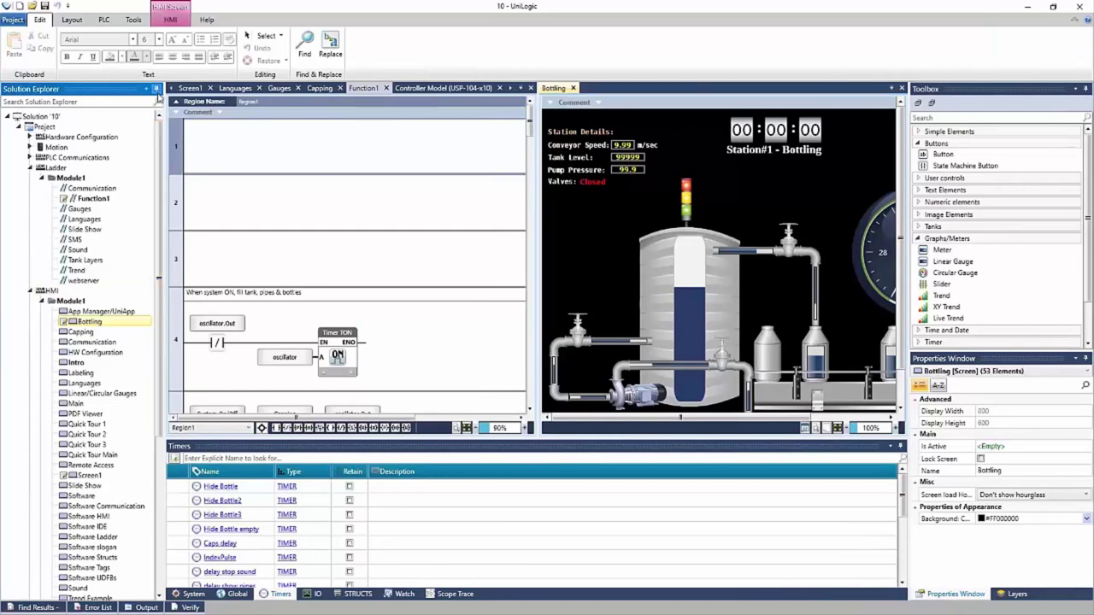
left_click(156, 90)
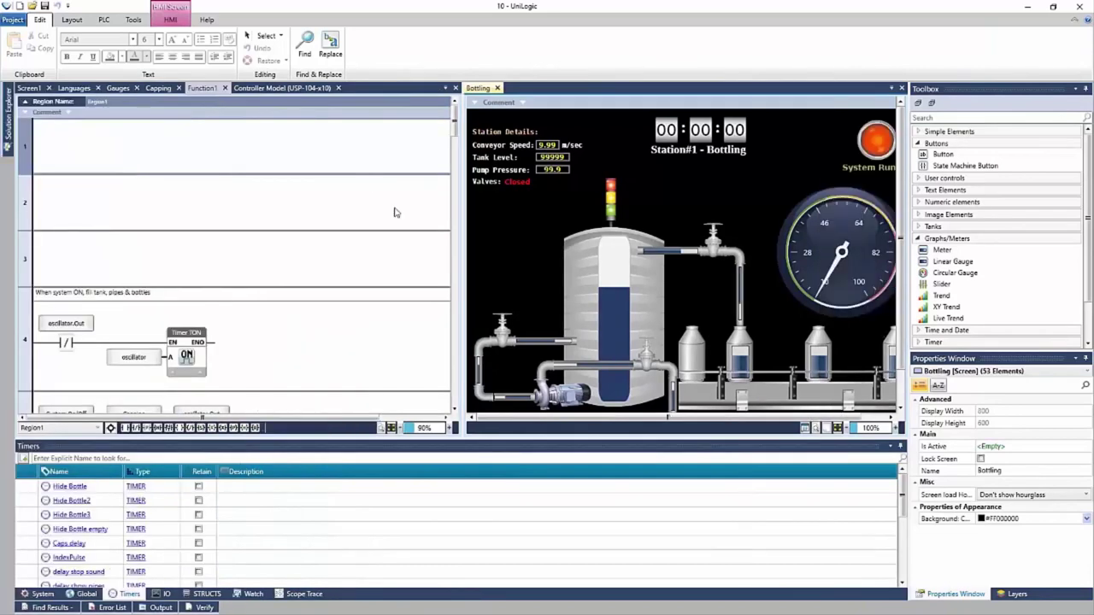
left_click(1085, 90)
left_click(1085, 90)
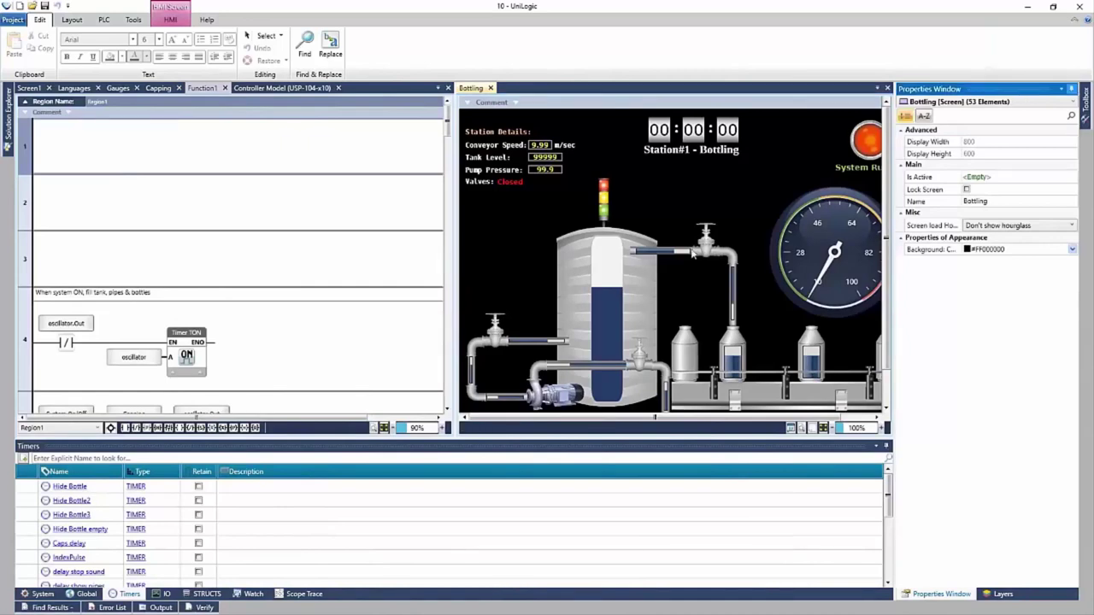
left_click(1074, 89)
left_click(1074, 89)
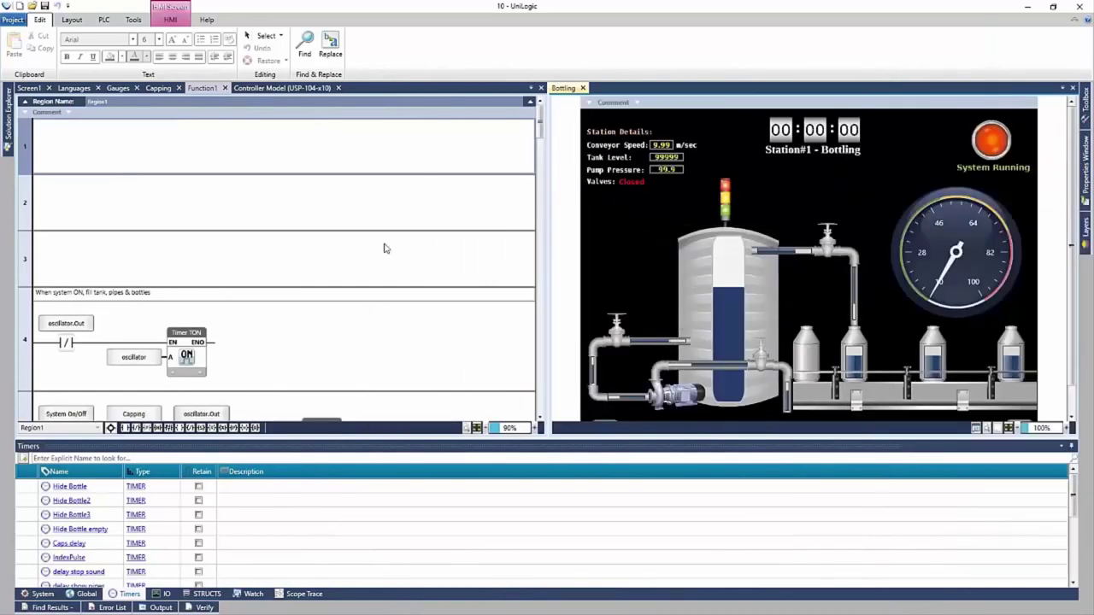
Pin the Solution Explorer, the Toolbox and the Properties Window back into the workspace
left_click(7, 119)
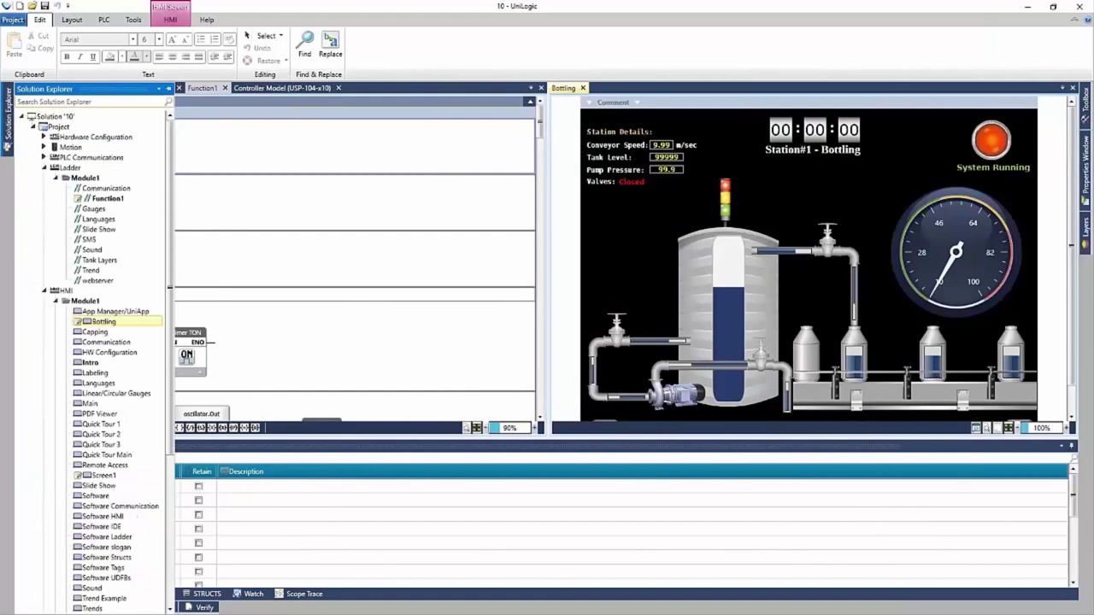
left_click(159, 89)
left_click(1086, 107)
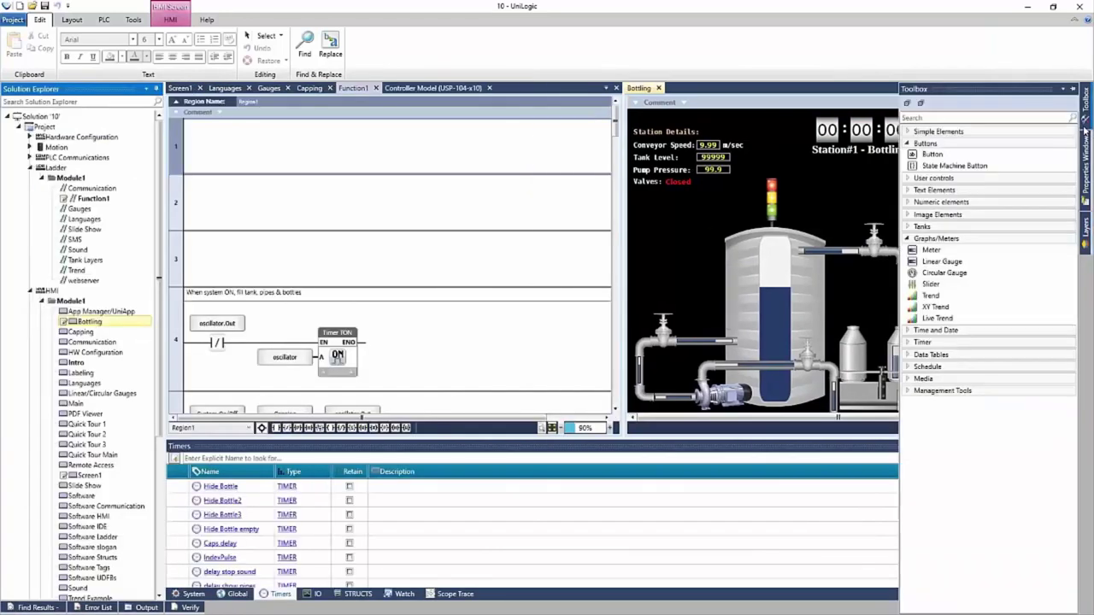
left_click(1073, 89)
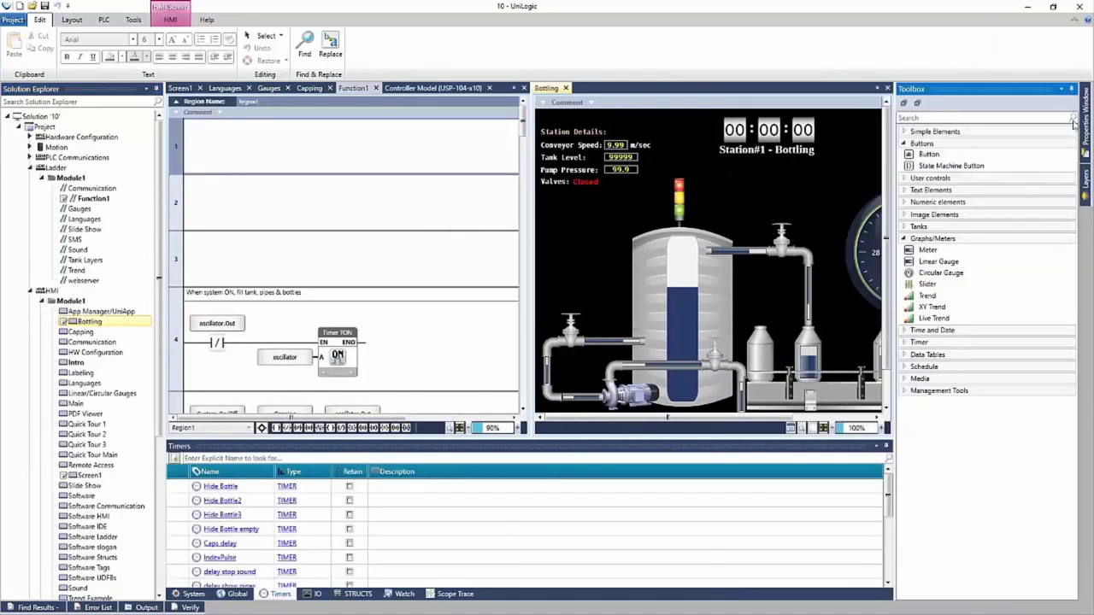
left_click(1086, 158)
left_click(1071, 90)
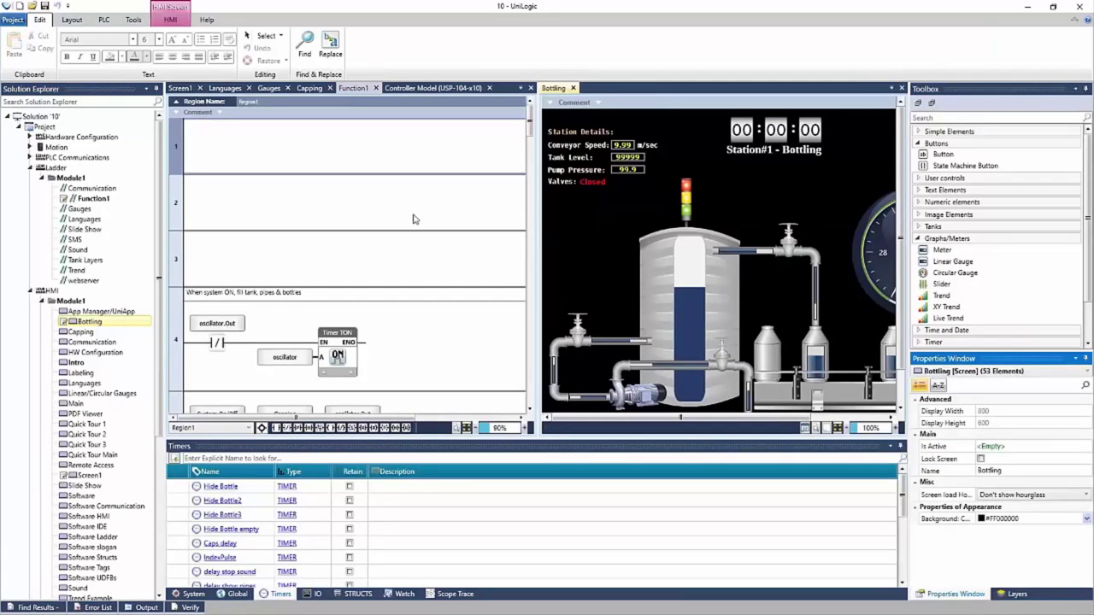
Collapse the Compare group of ladder elements and insert a Direct Contact at the start of rung 1 in Function1
left_click(476, 224)
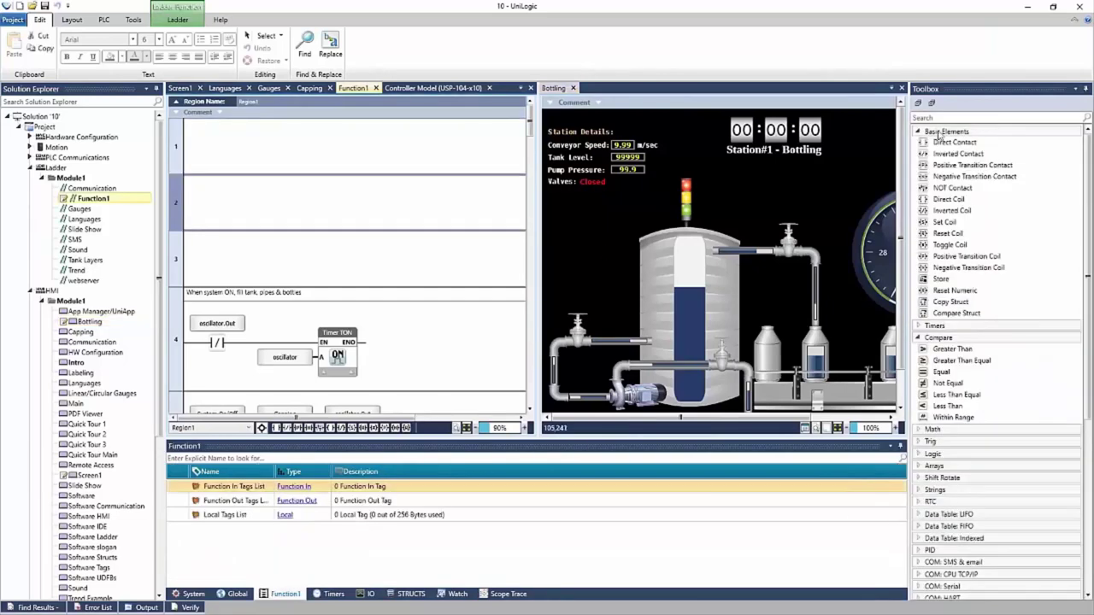
left_click(967, 133)
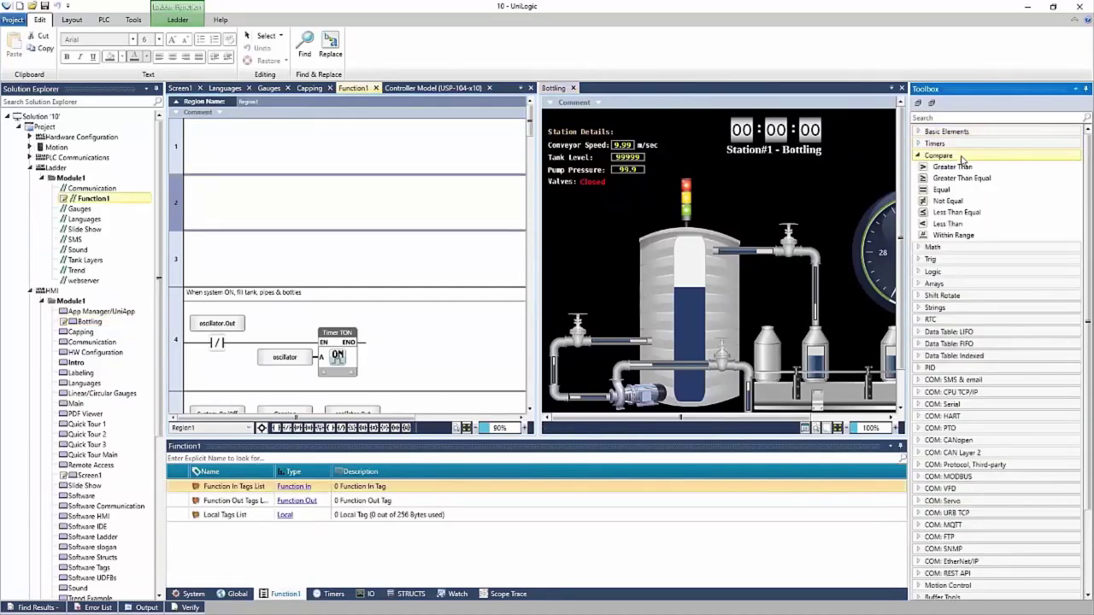
left_click(960, 158)
left_click(955, 132)
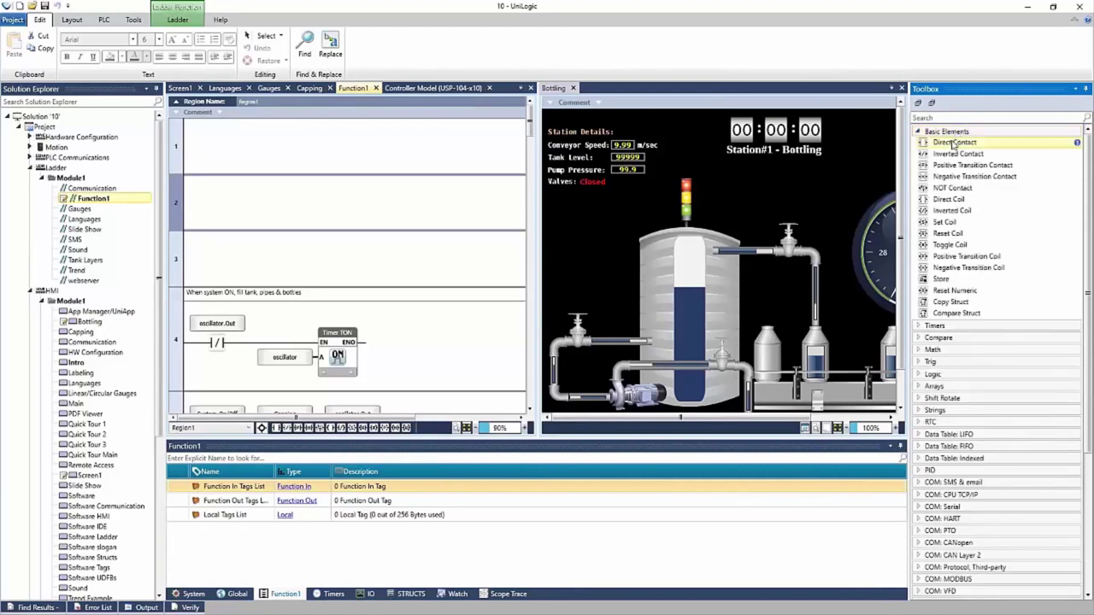
left_click_drag(954, 142, 188, 154)
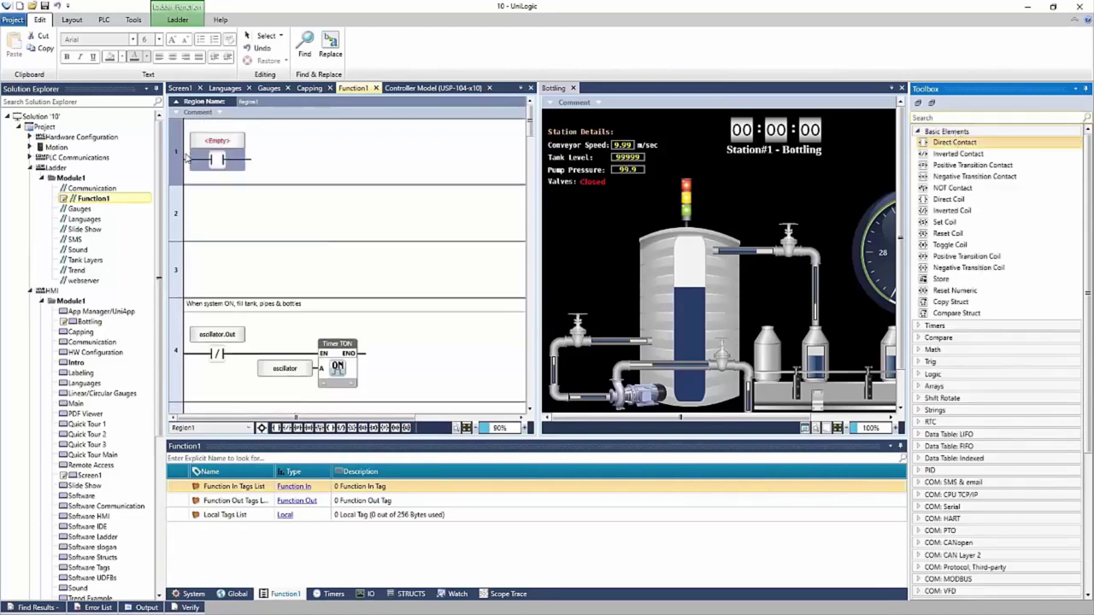
Add a Button element to the Bottling screen between the clock and the tank's upper pipe
left_click(601, 249)
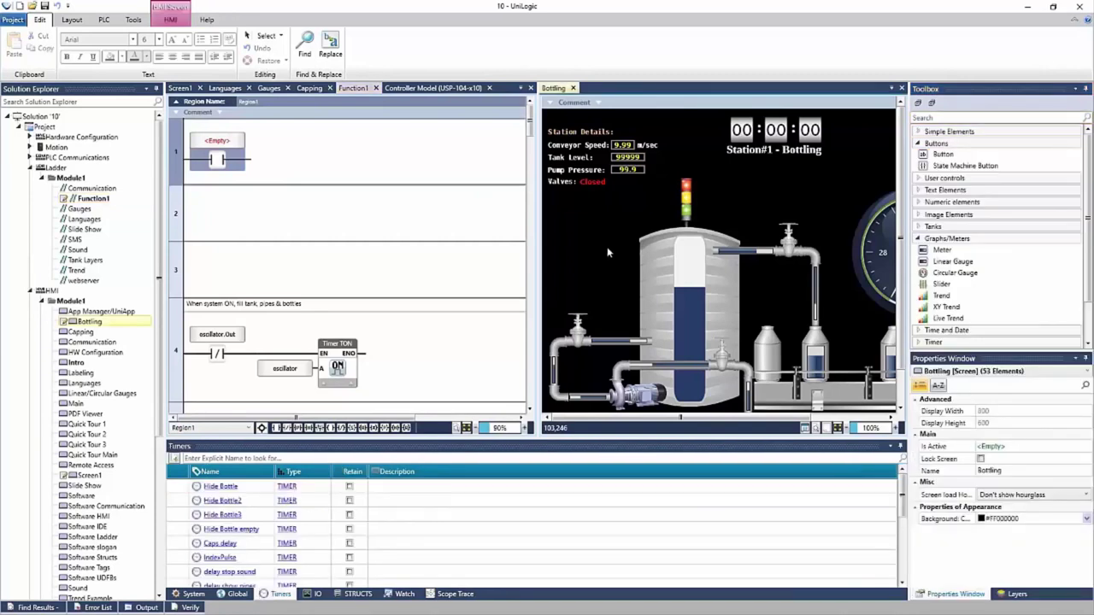
left_click_drag(935, 159, 708, 183)
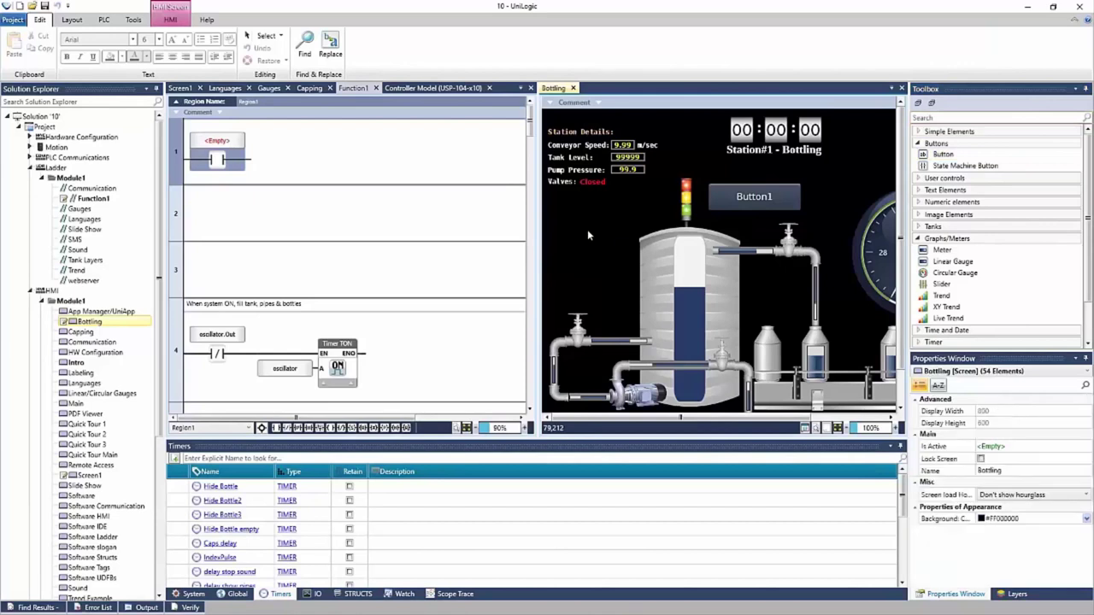
Examine the HMI Themes dialog, including the available themes and the Buttons element category, and close it without changes
left_click(171, 21)
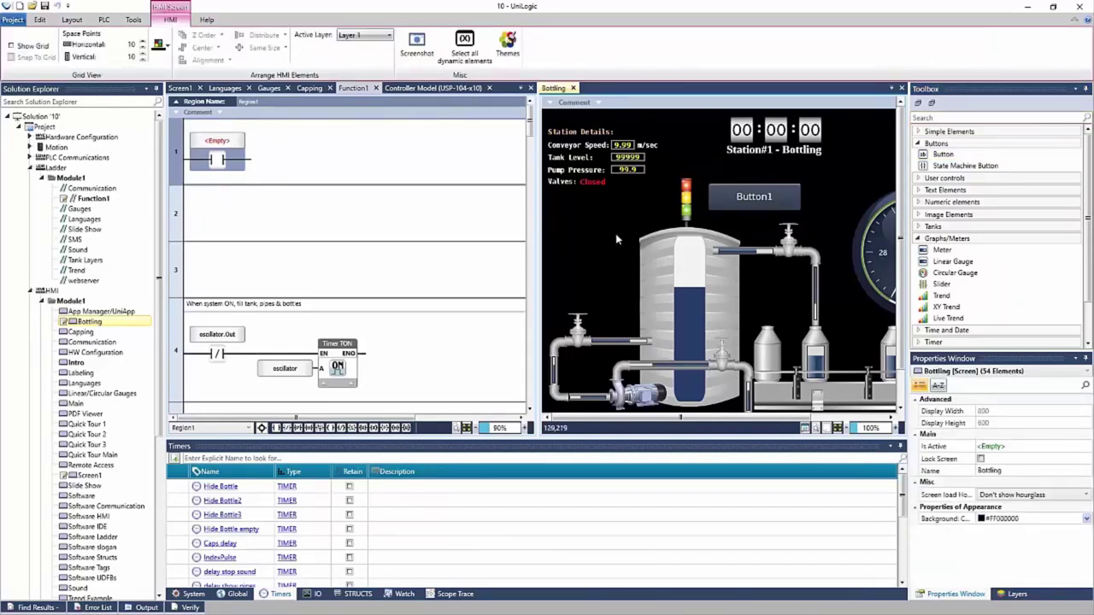
left_click(507, 49)
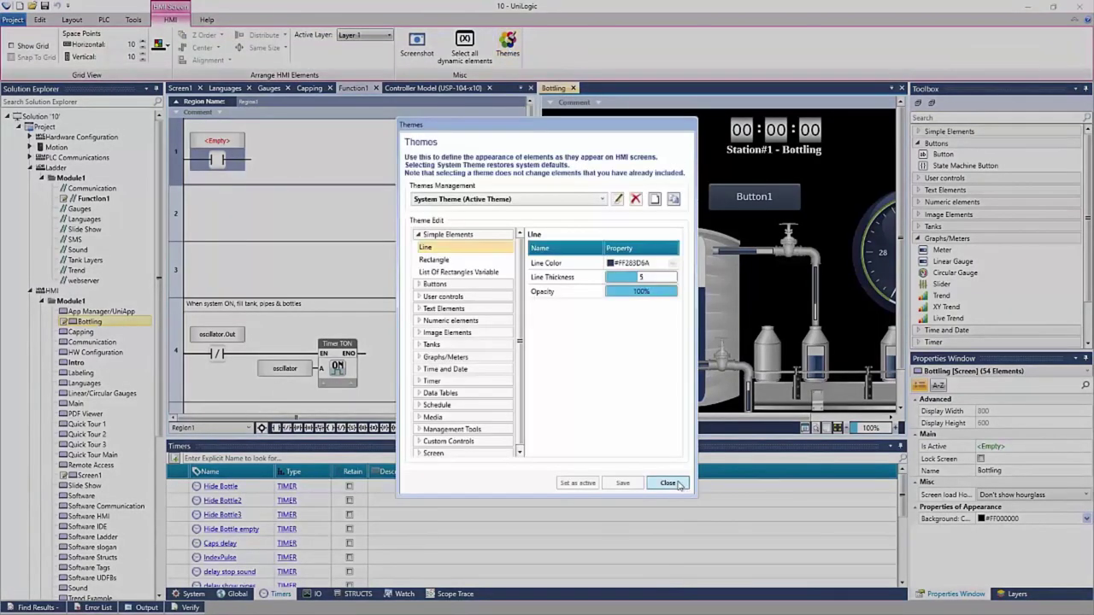
left_click(679, 483)
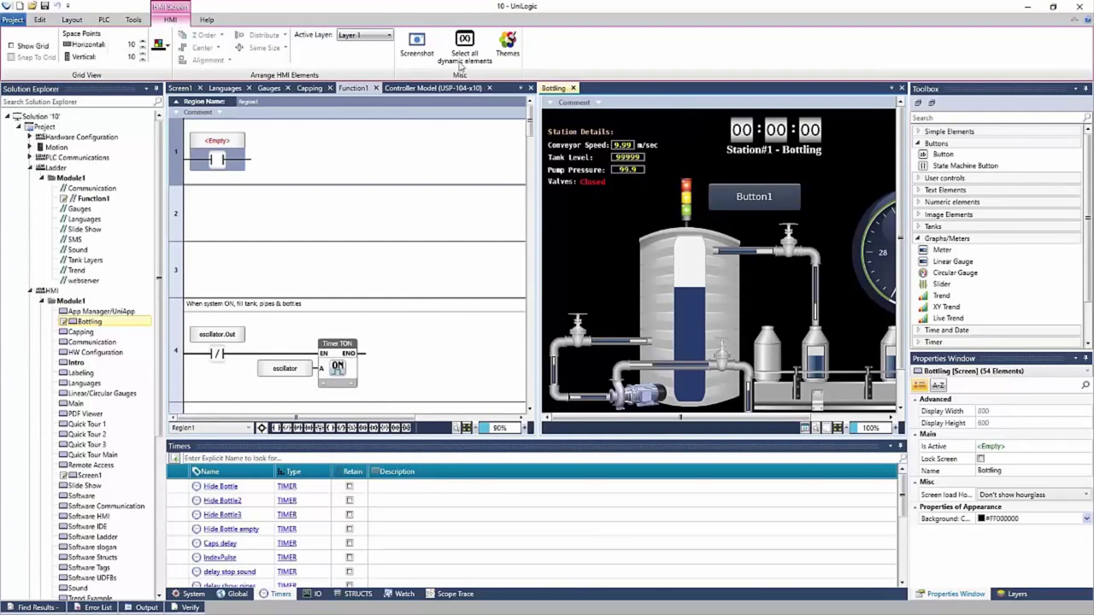
left_click(505, 49)
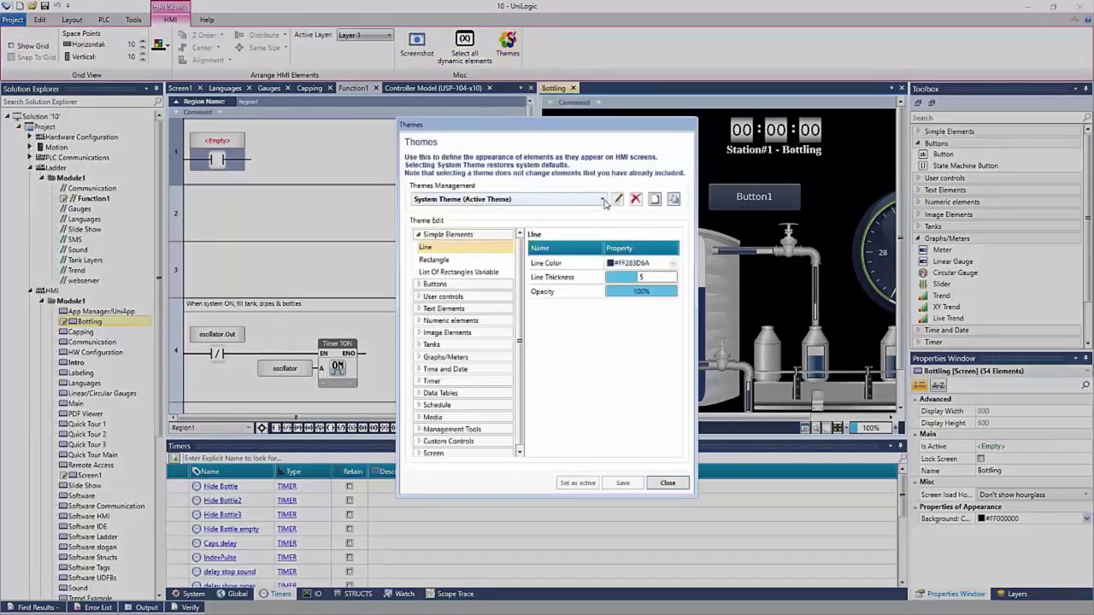
left_click(603, 200)
left_click(603, 200)
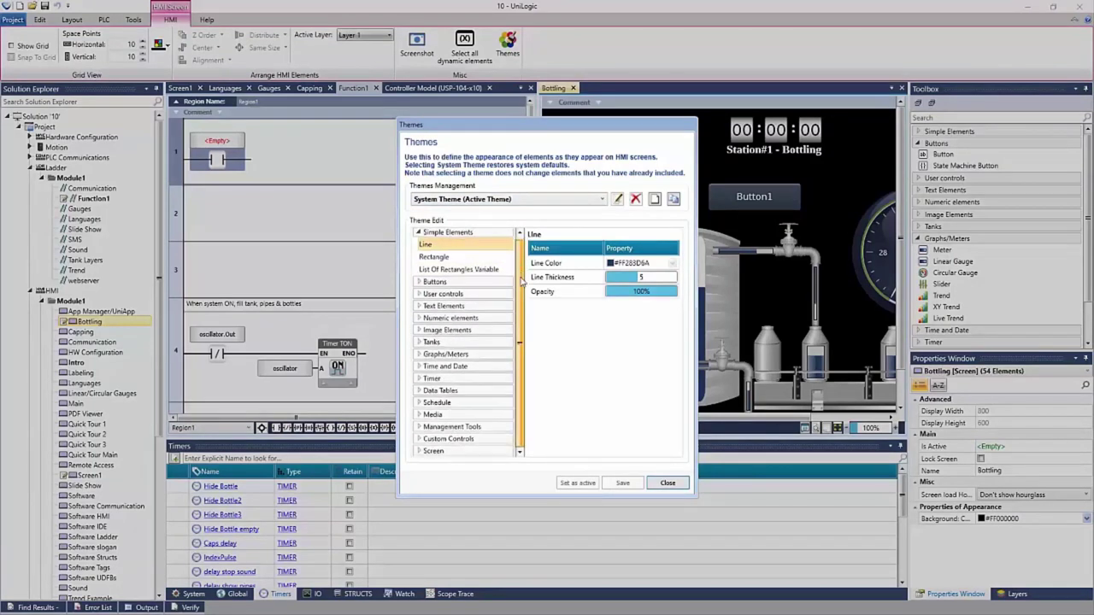
double_click(477, 287)
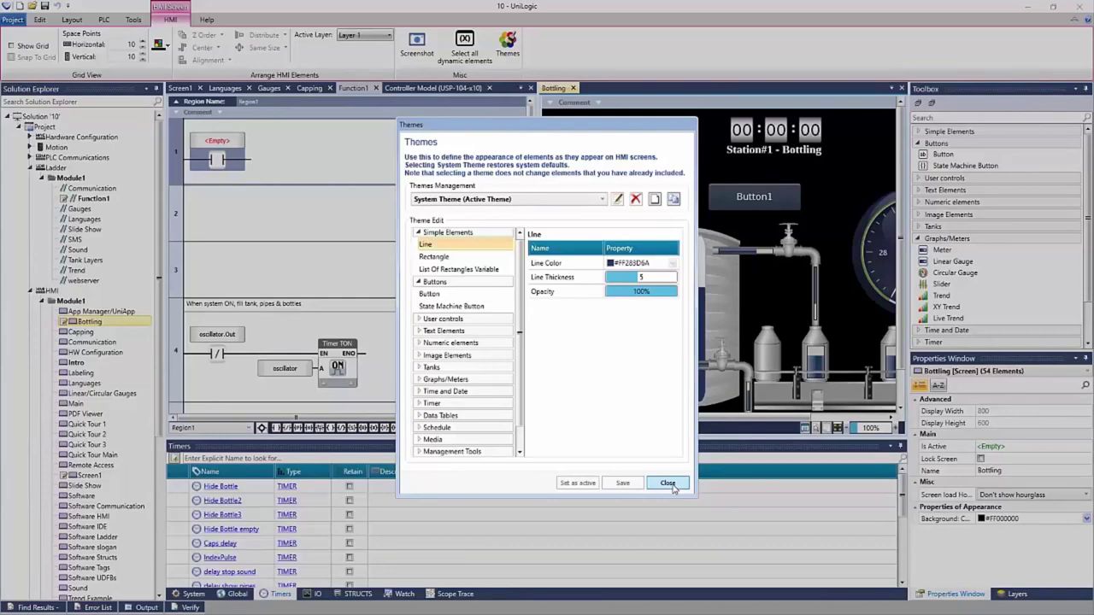
left_click(667, 484)
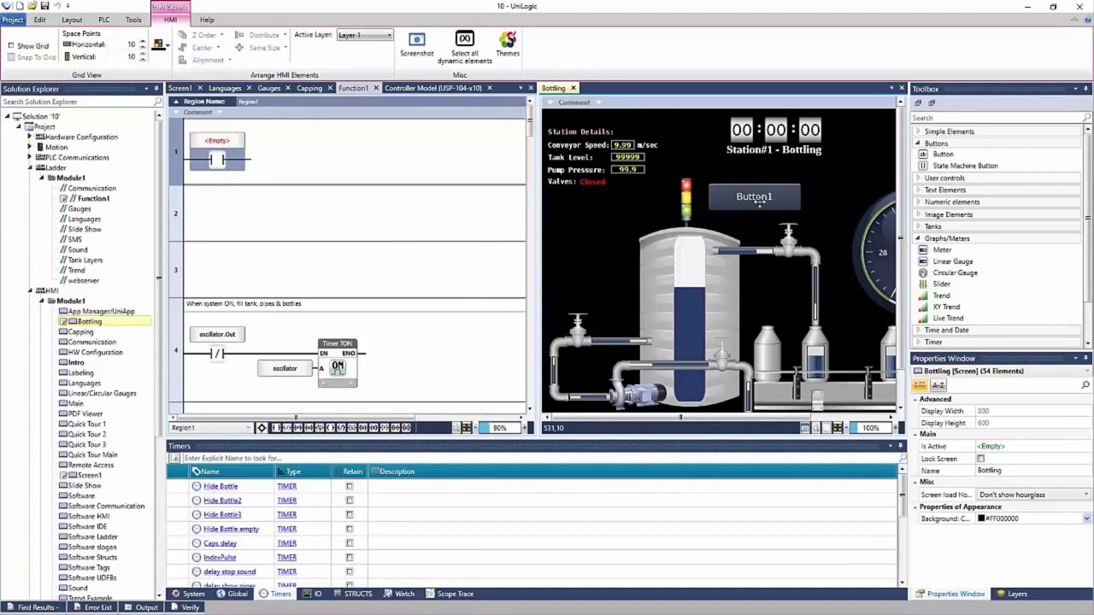
Close the Bottling screen and the Controller Model page, and delete the unlinked contact from rung 1 of Function1
left_click(901, 89)
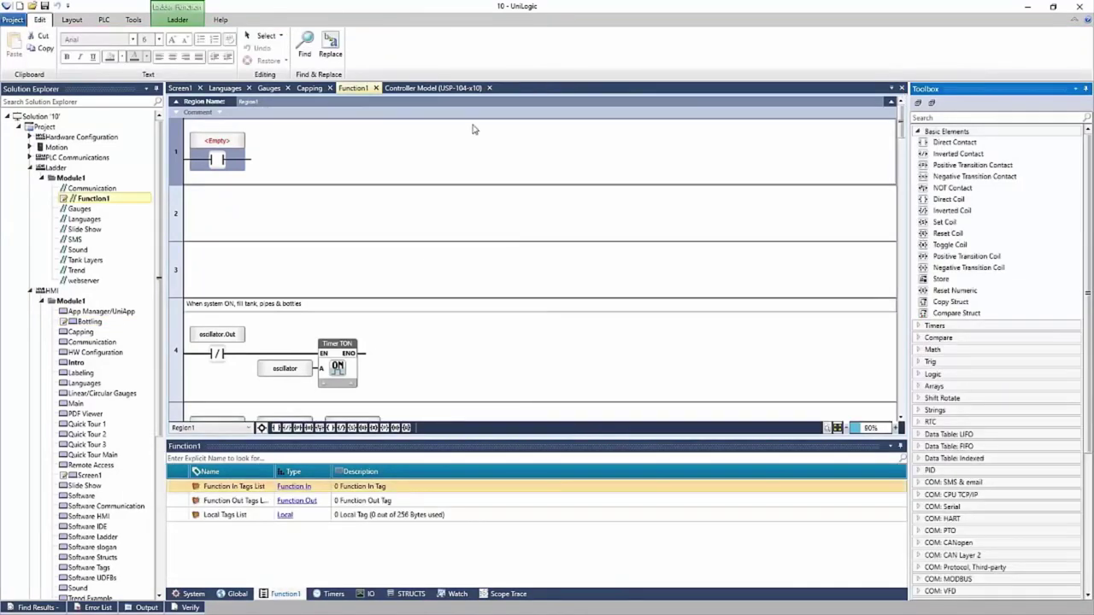
left_click(431, 88)
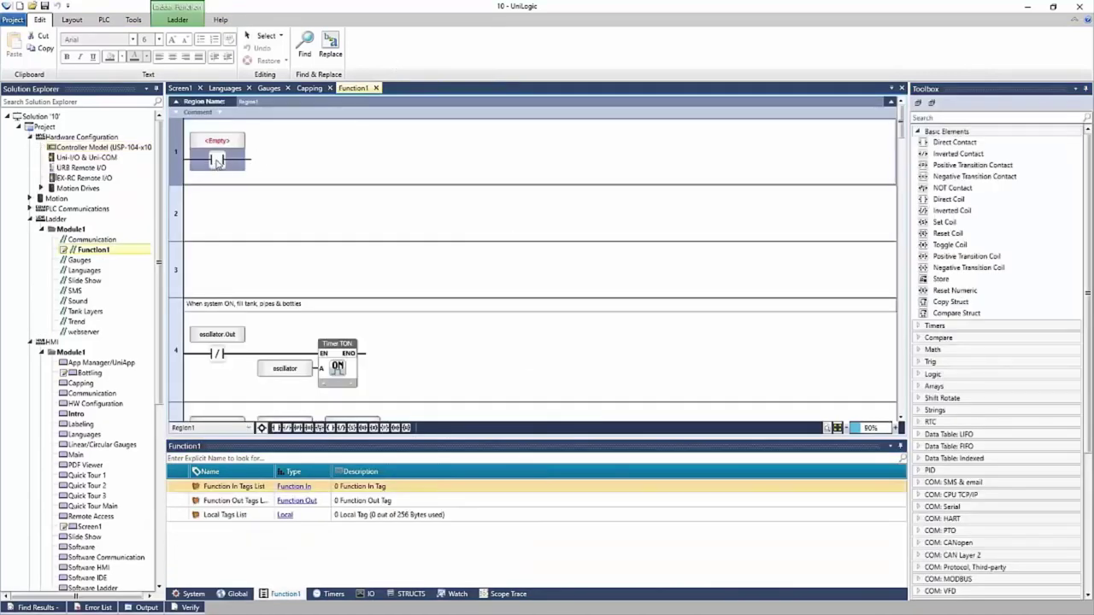
key("Delete")
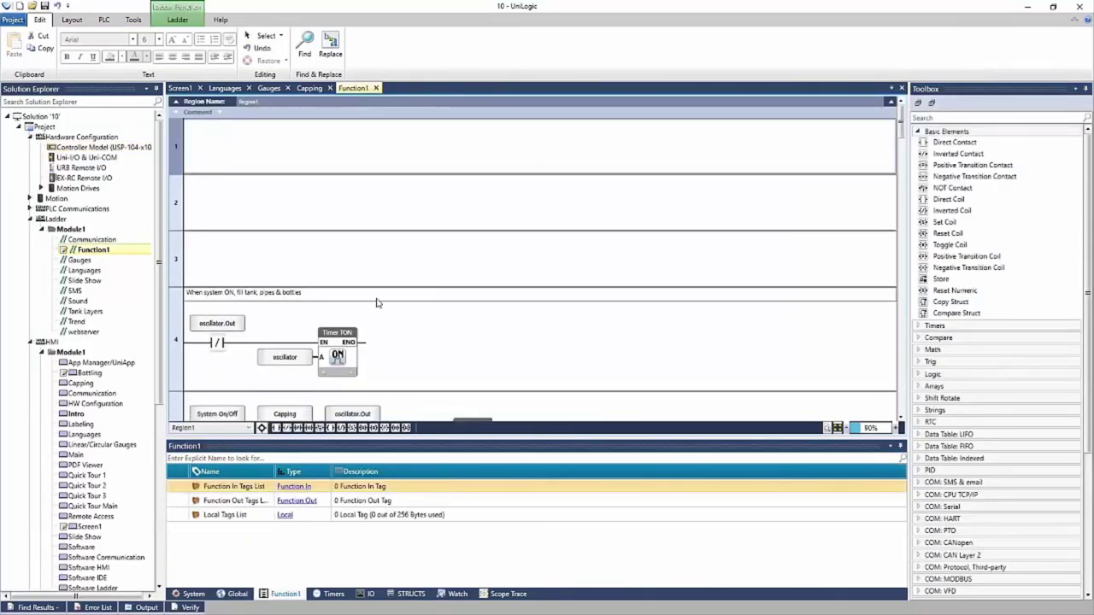
left_click(537, 202)
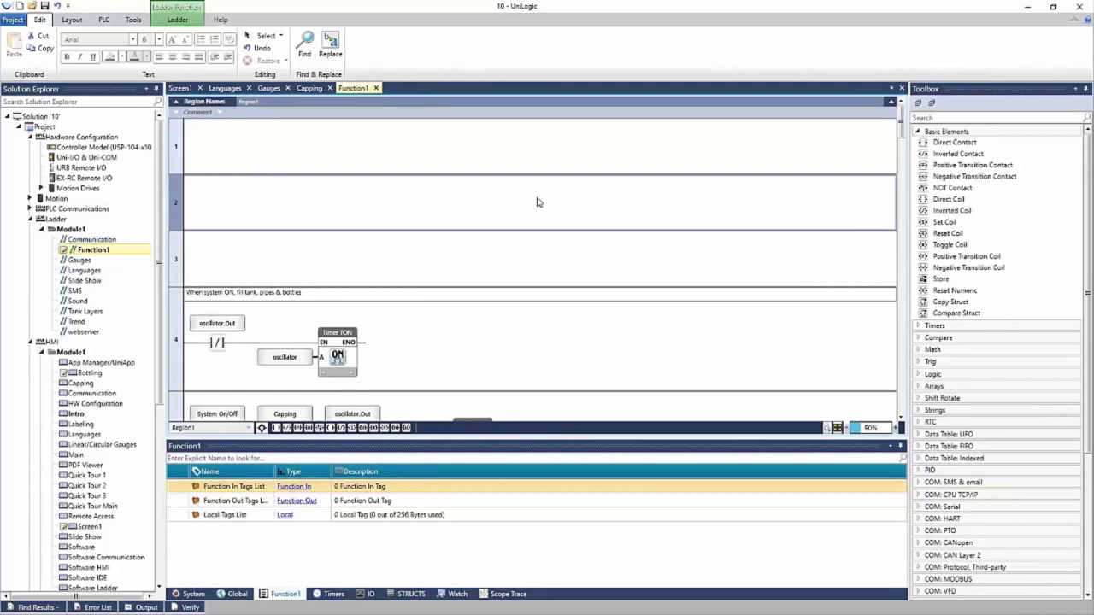
Open the Uni-I/O & Uni-COM configuration and add a UID-0808R and a UID-0808T module behind the controller
double_click(96, 150)
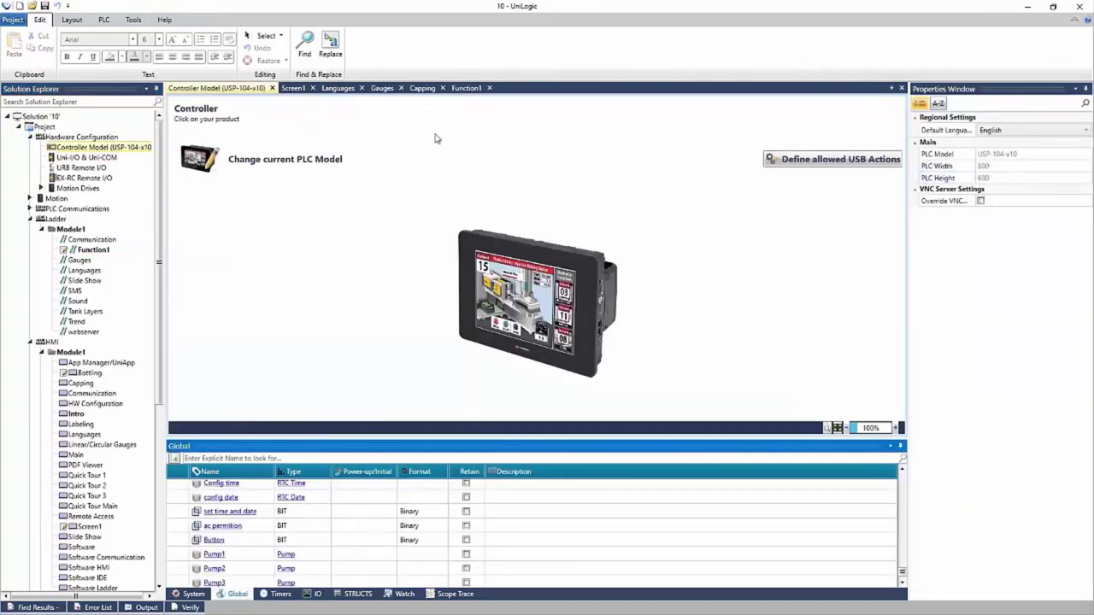
double_click(87, 158)
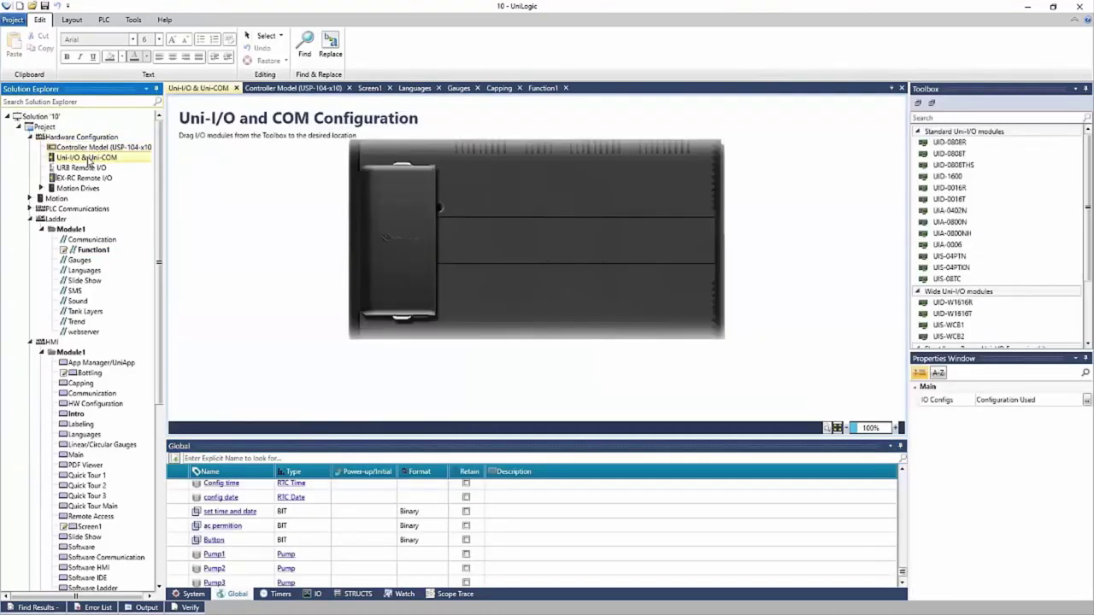
double_click(947, 143)
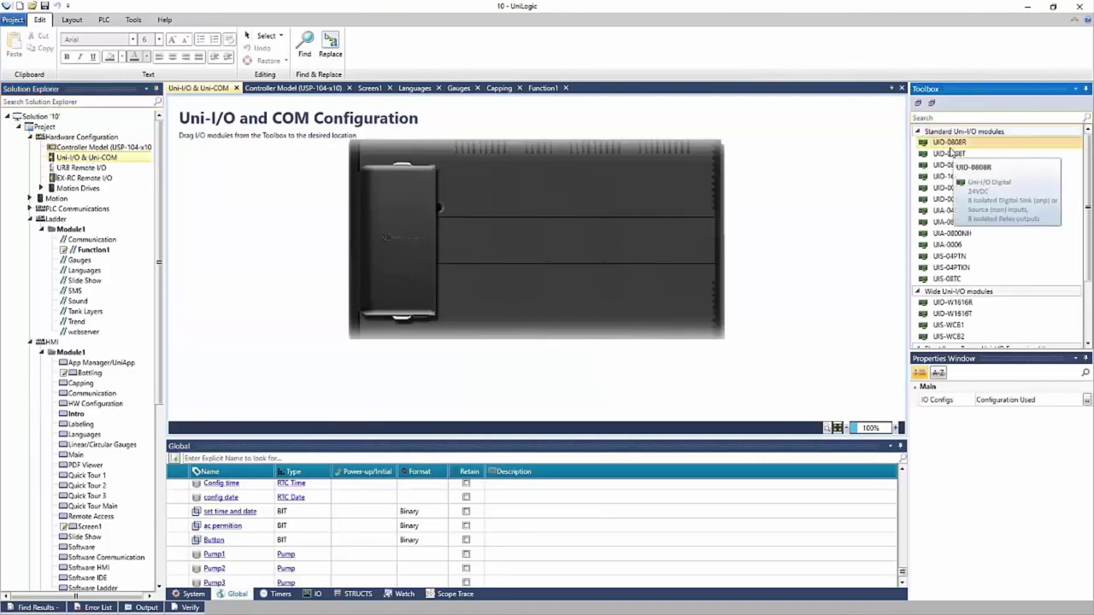
left_click(950, 154)
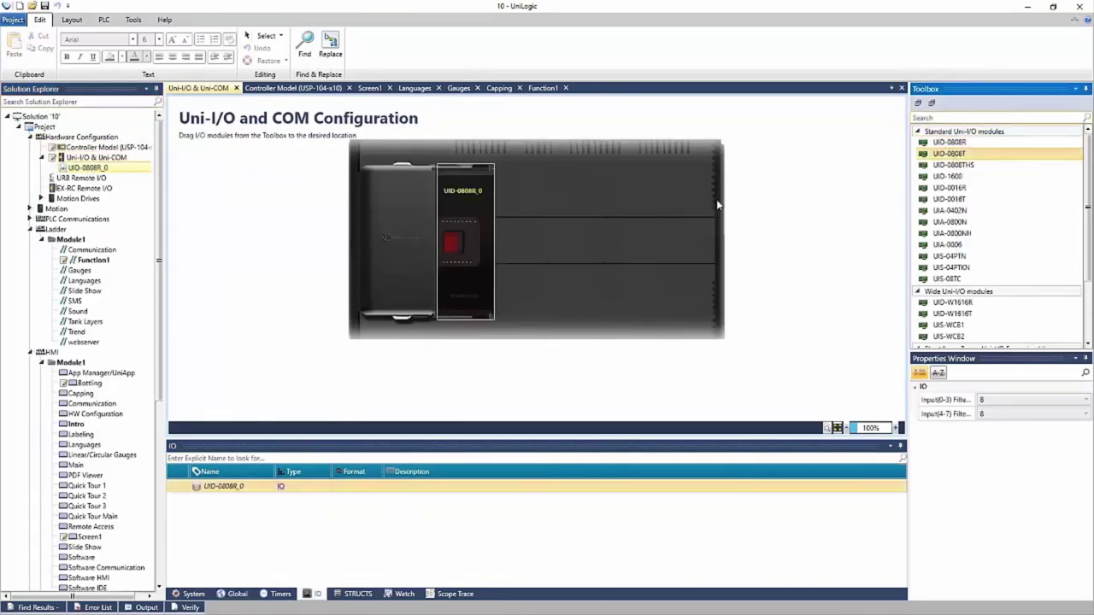
left_click_drag(718, 205, 717, 205)
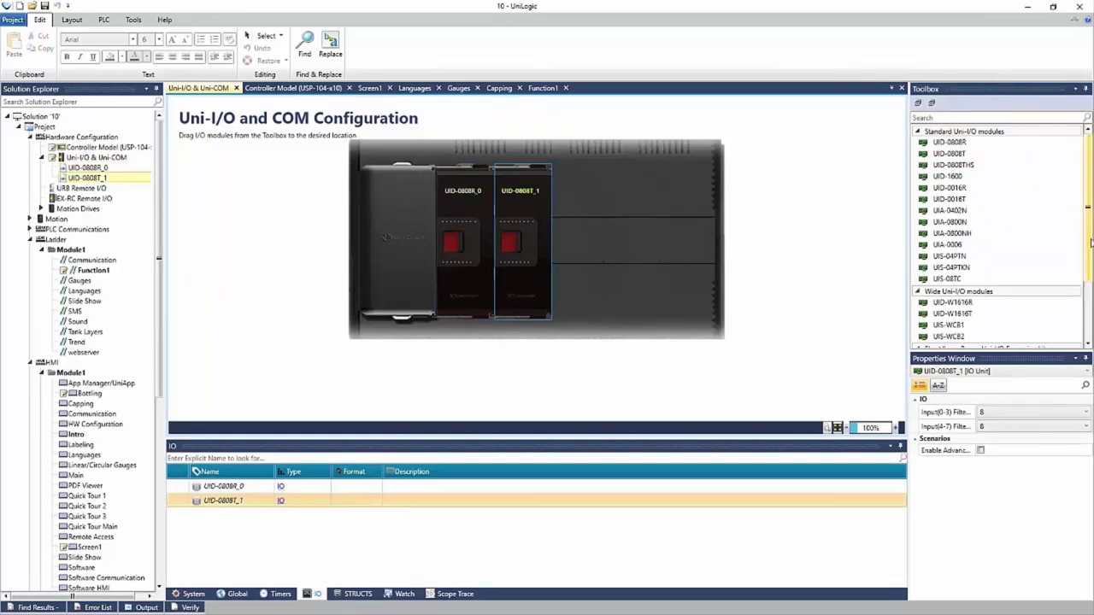
Add the short-range local expansion adapter UAG-XKXXX after the two modules and attach a UID-0808R module to its expansion unit
scroll(949, 289, "down", 3)
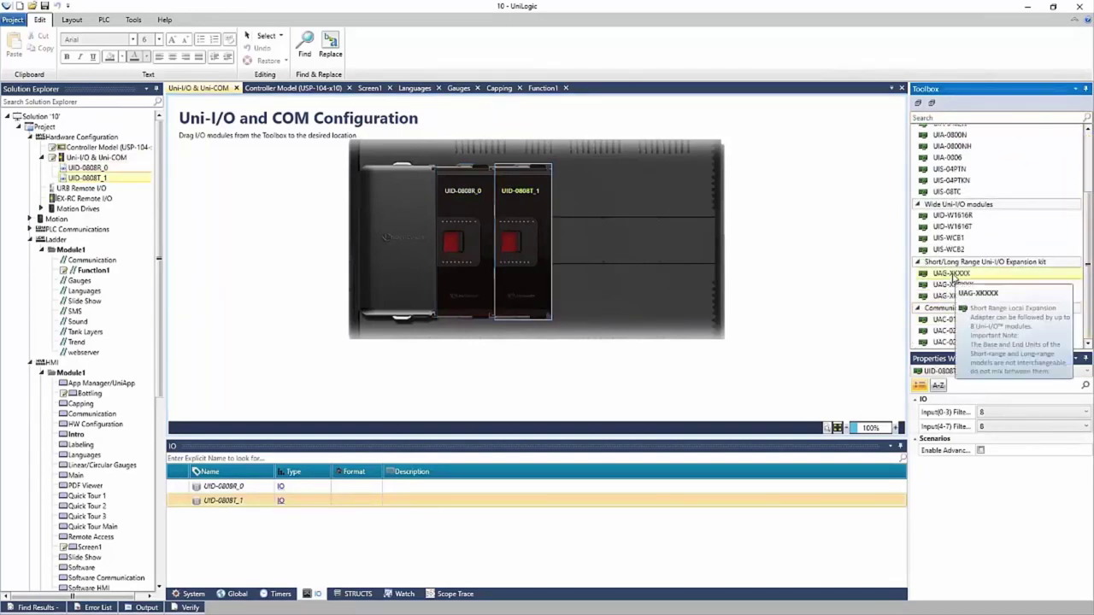
left_click_drag(951, 274, 899, 263)
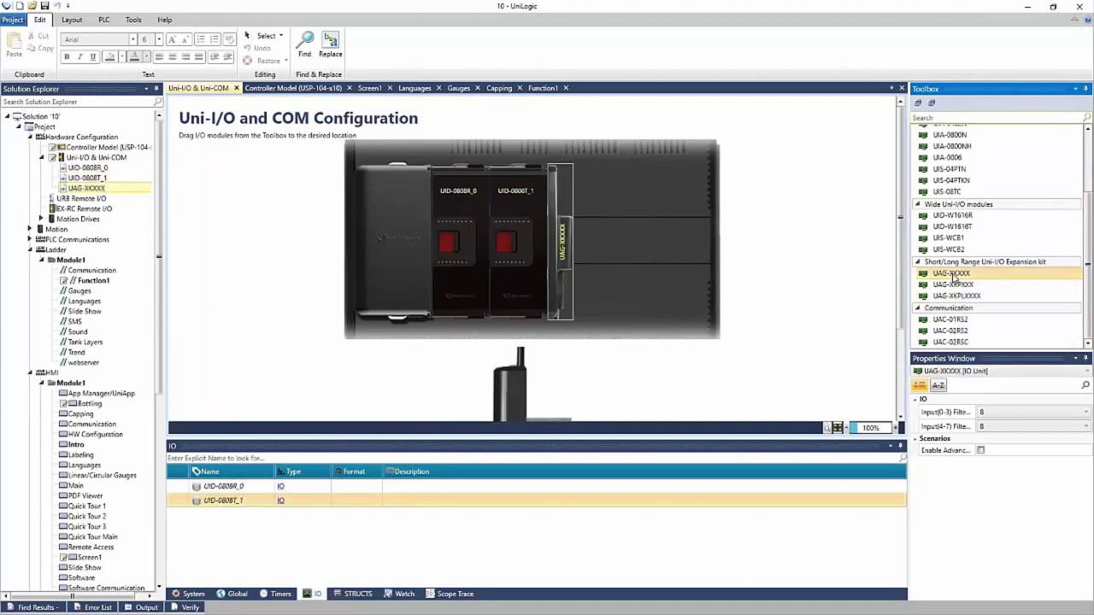
left_click(848, 430)
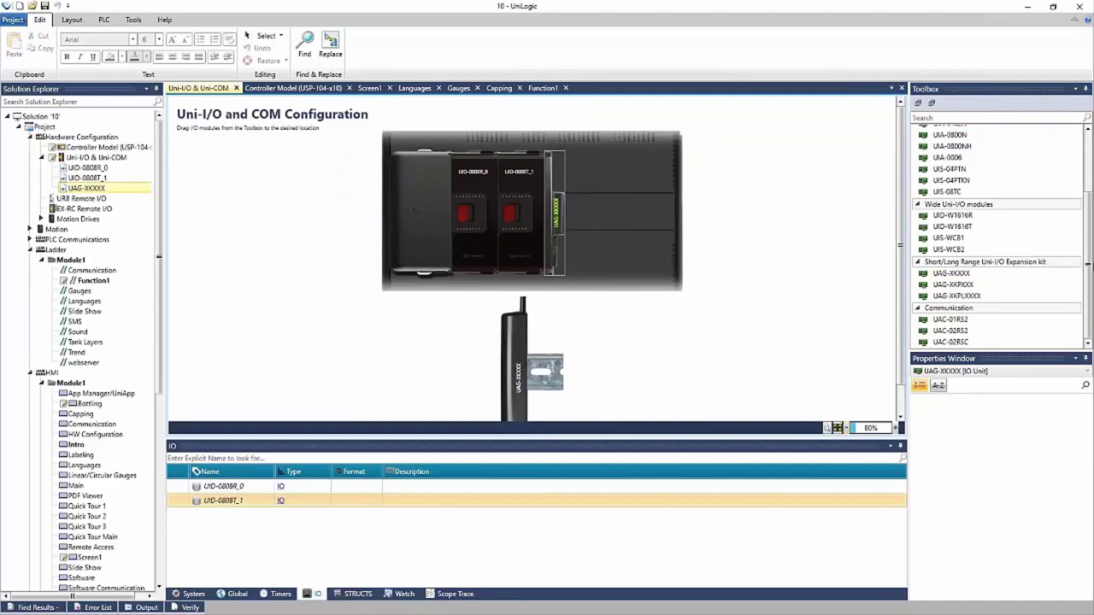
scroll(1088, 267, "up", 3)
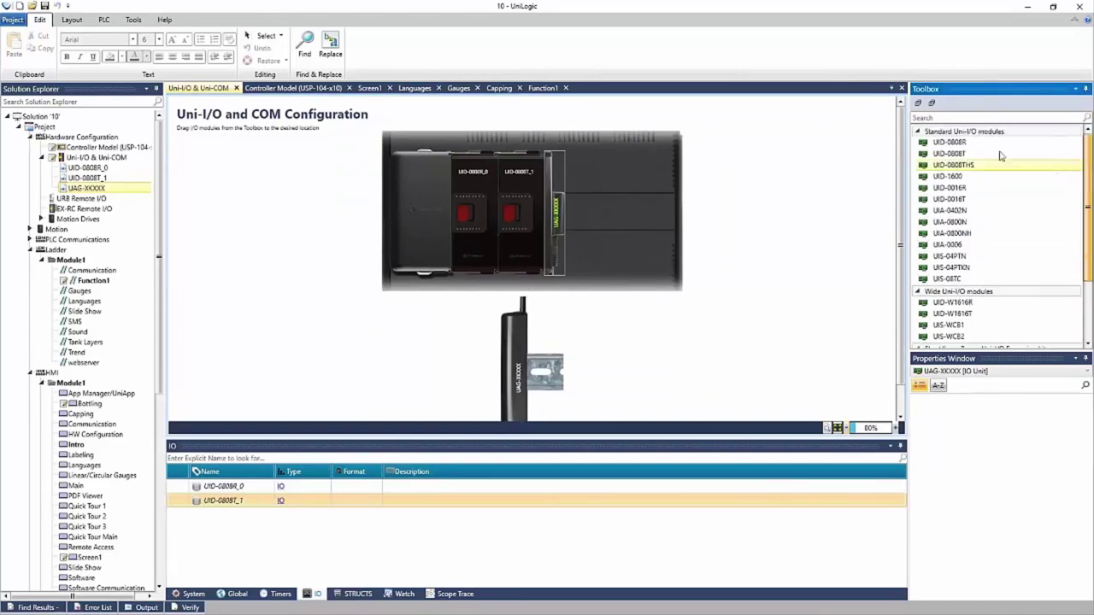
double_click(969, 145)
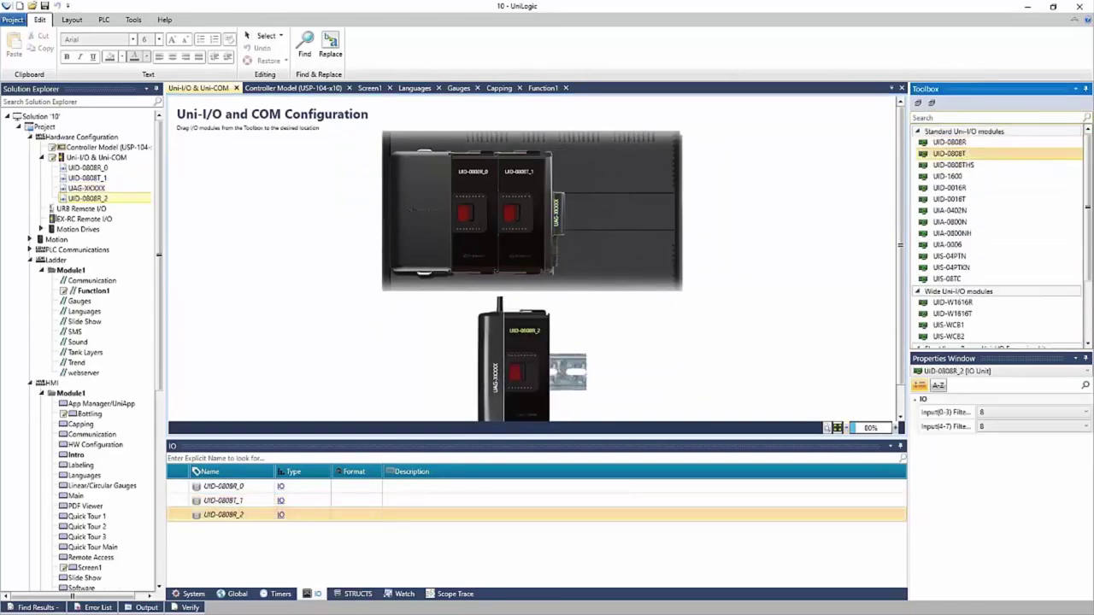
Append two UID-0808T modules and one UID-1600 module to the remote group after UID-0808R_2
double_click(953, 154)
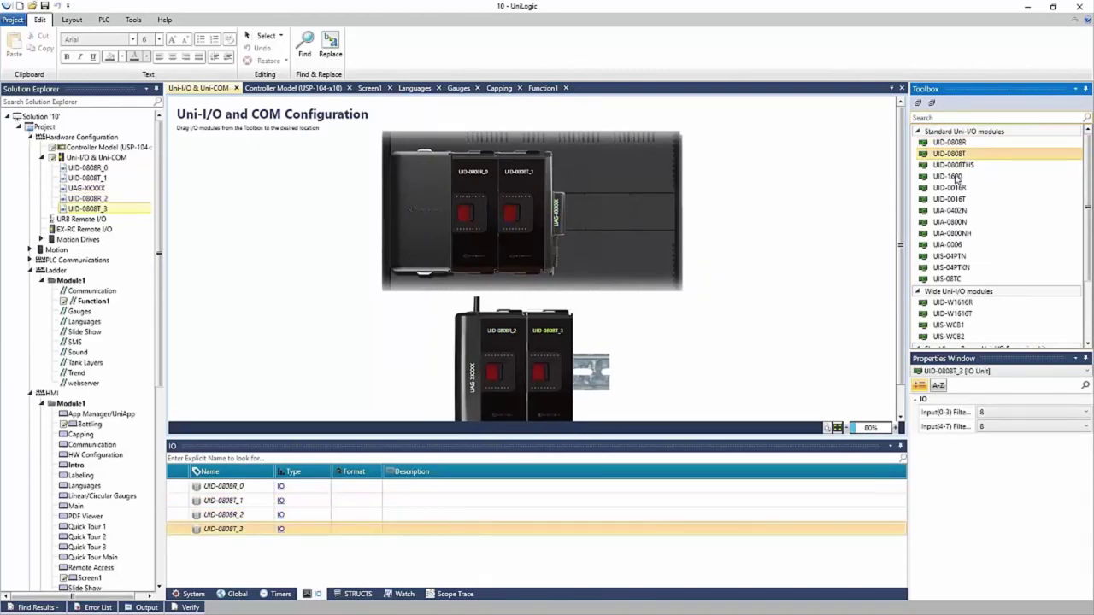
double_click(948, 176)
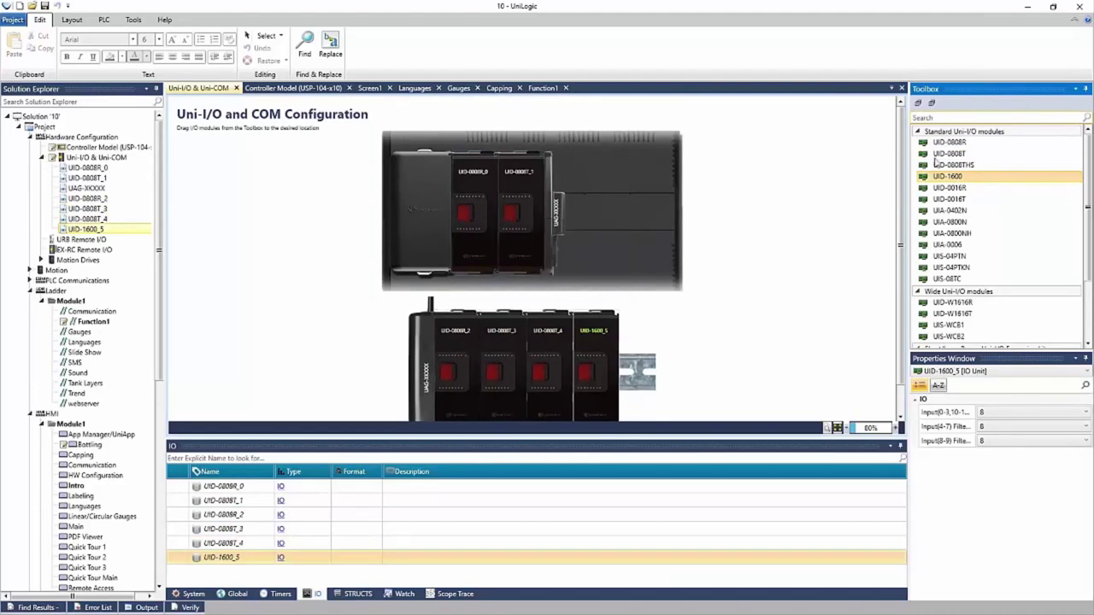
Insert a UID-0808T module after UID-0808R_0 and a UID-0016R module between the two UID-0808T modules on the controller's local rack
left_click_drag(940, 155, 510, 180)
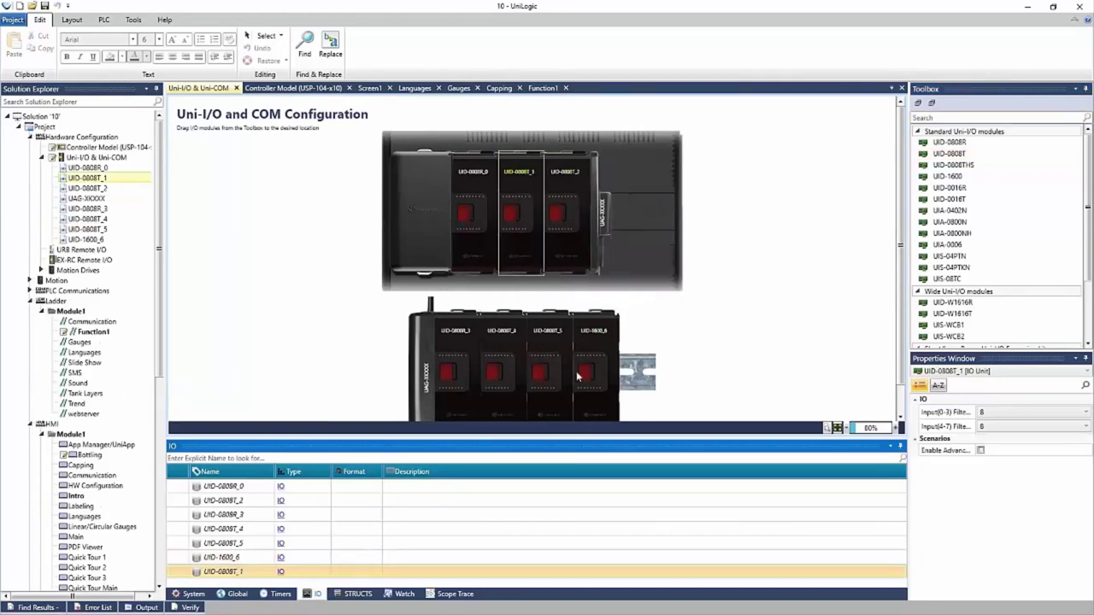
mouse_move(492, 394)
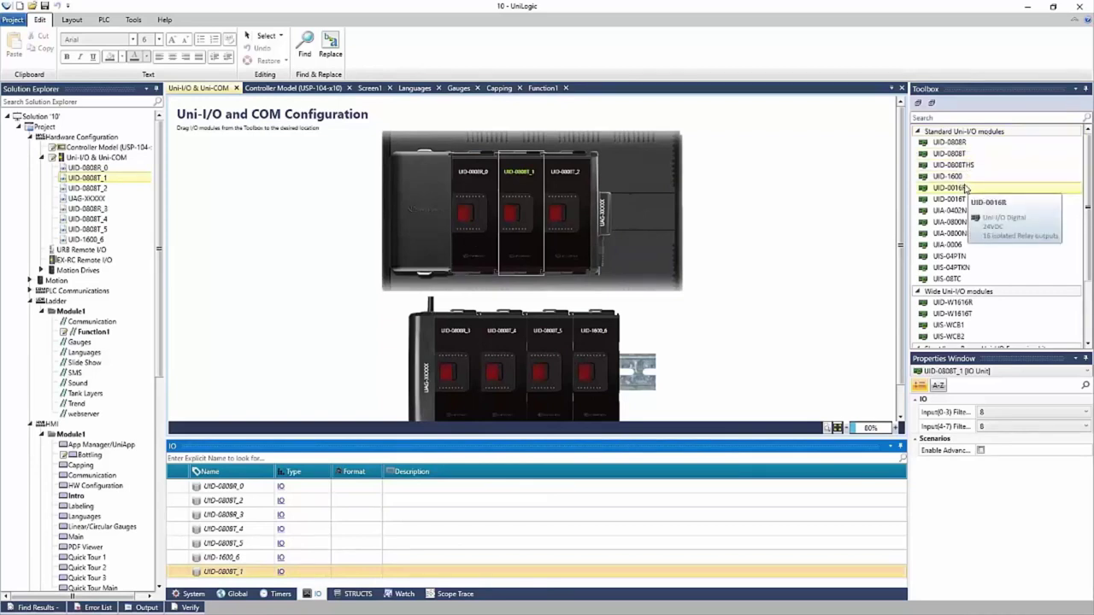
left_click_drag(961, 188, 572, 170)
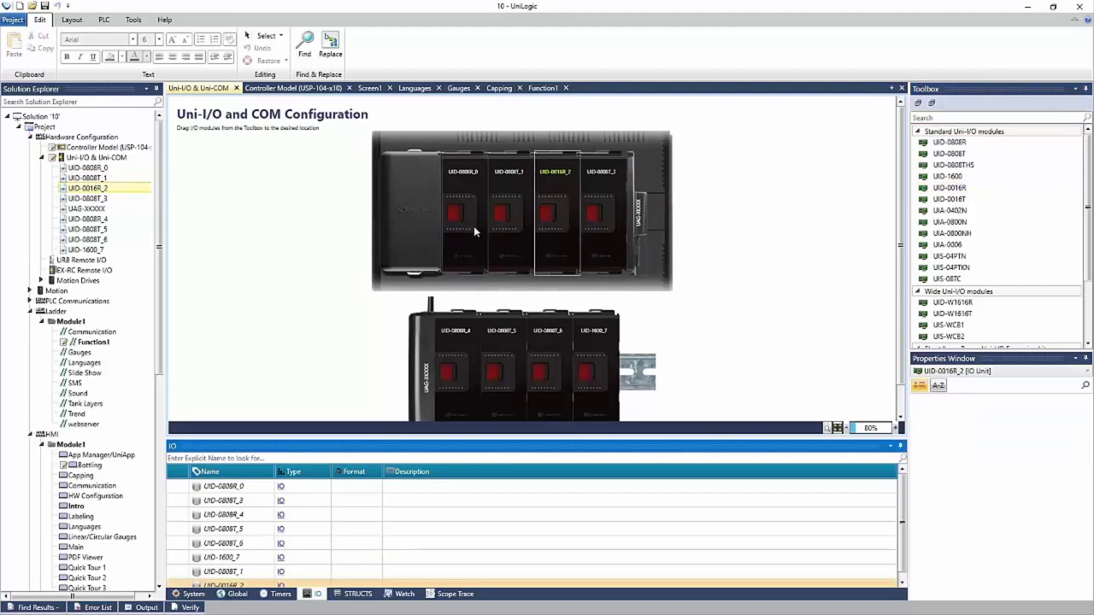
Assign the alias name Valve to Inputs_0 in the Inputs array of the UID-0808R_0 module
mouse_move(446, 366)
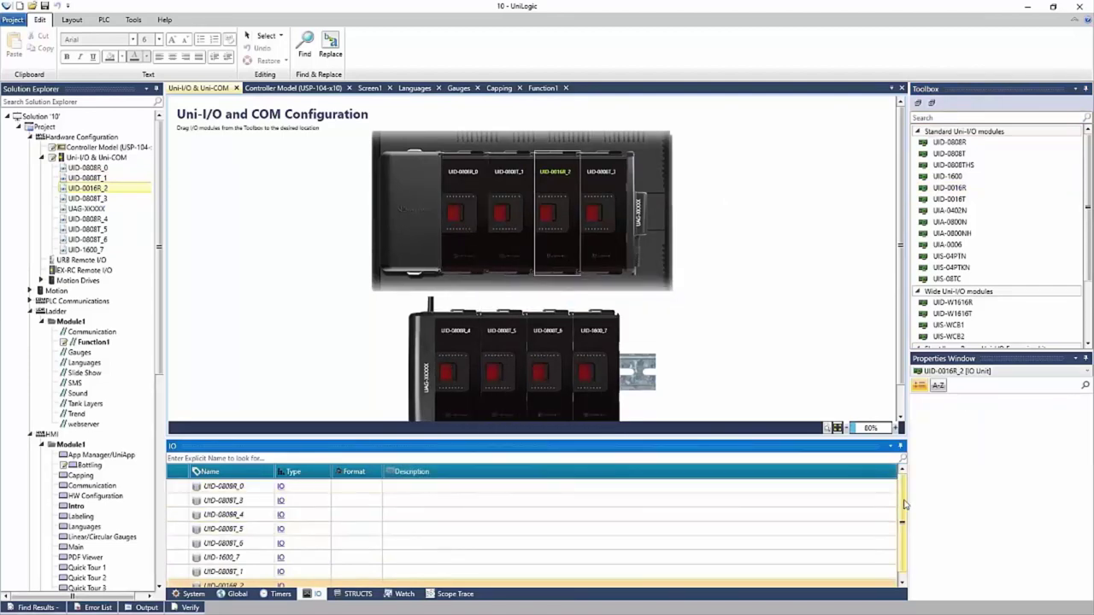
scroll(906, 527, "down", 2)
scroll(906, 527, "up", 1)
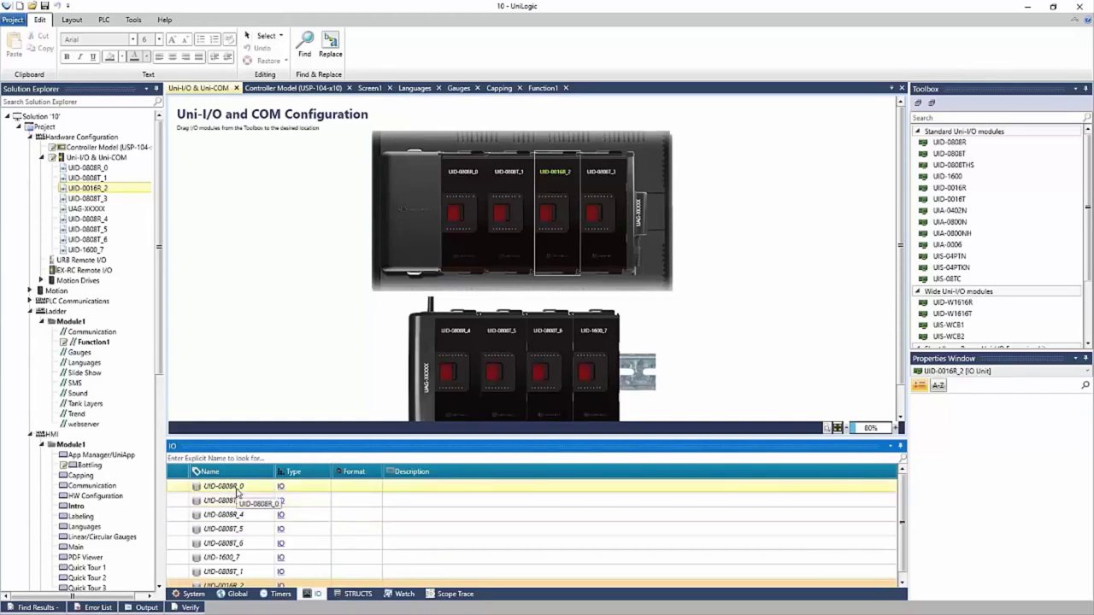
left_click(471, 187)
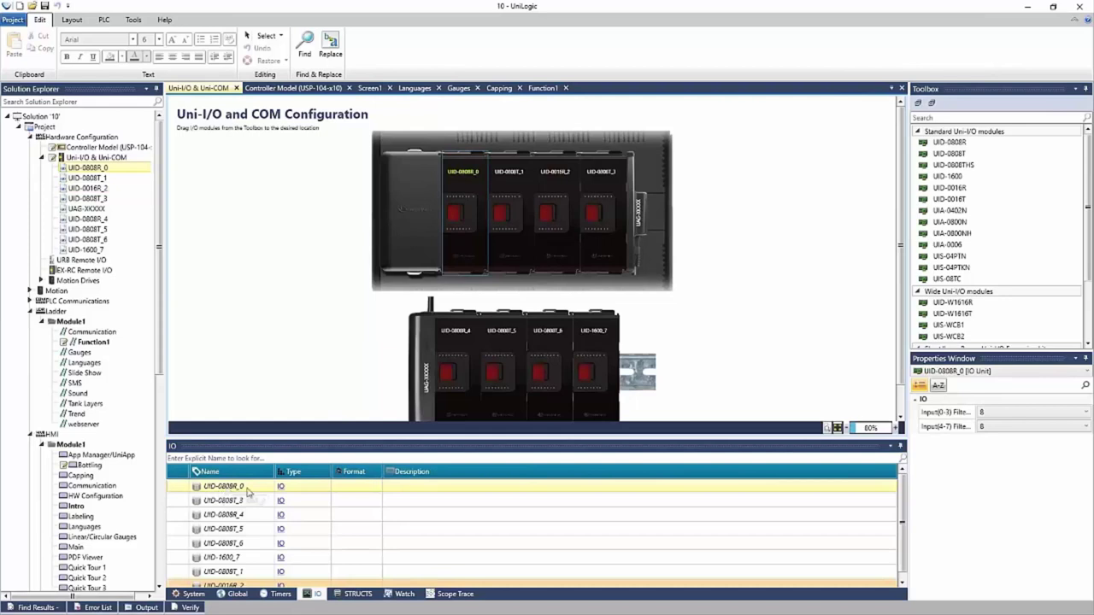
double_click(272, 489)
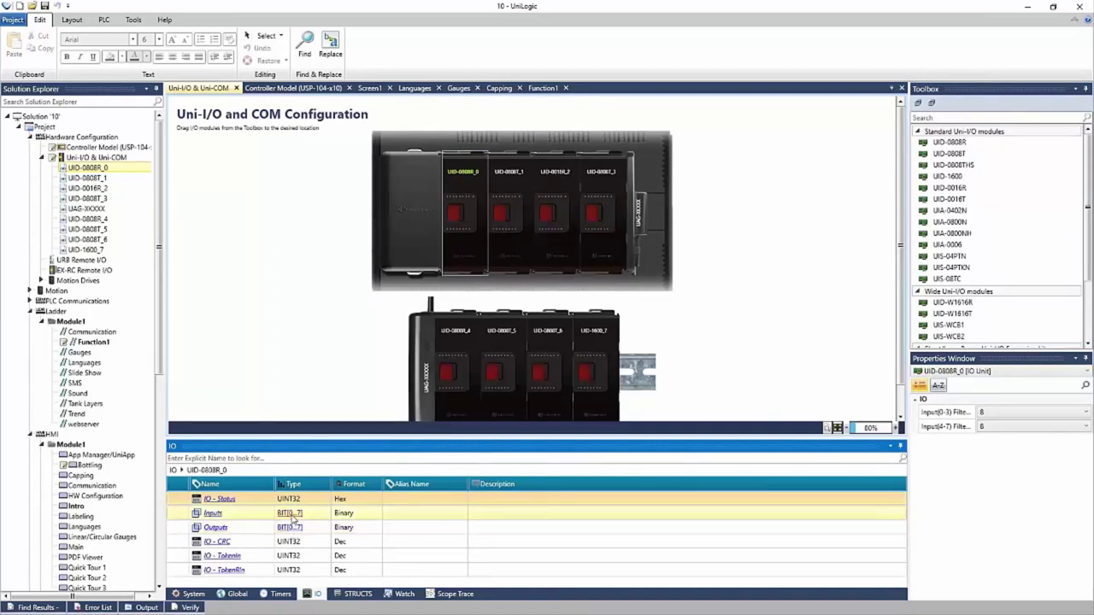
double_click(290, 516)
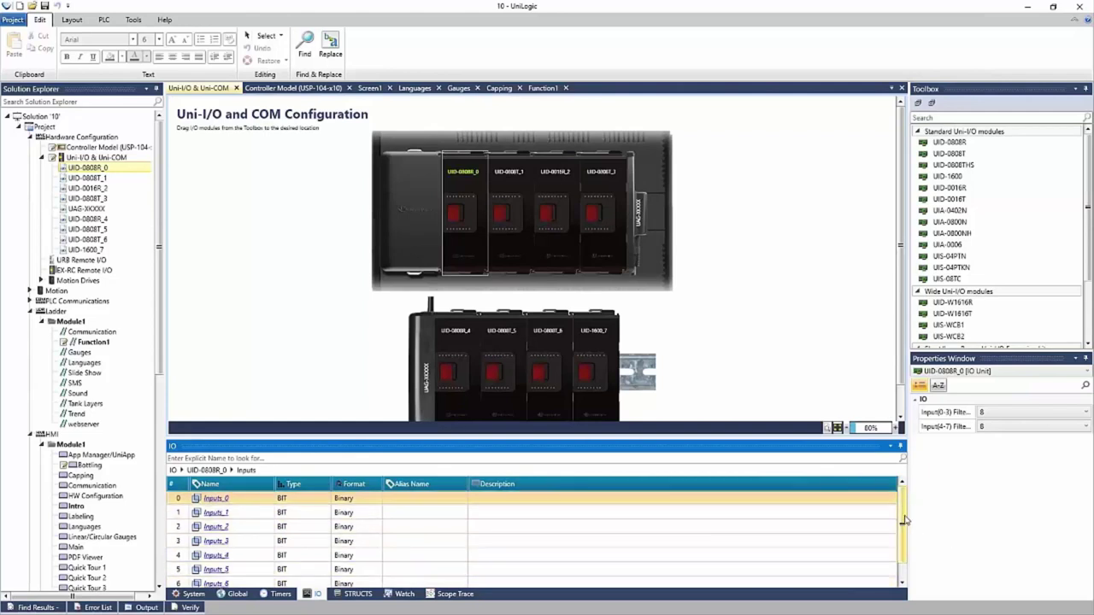
scroll(904, 521, "down", 1)
scroll(906, 539, "up", 1)
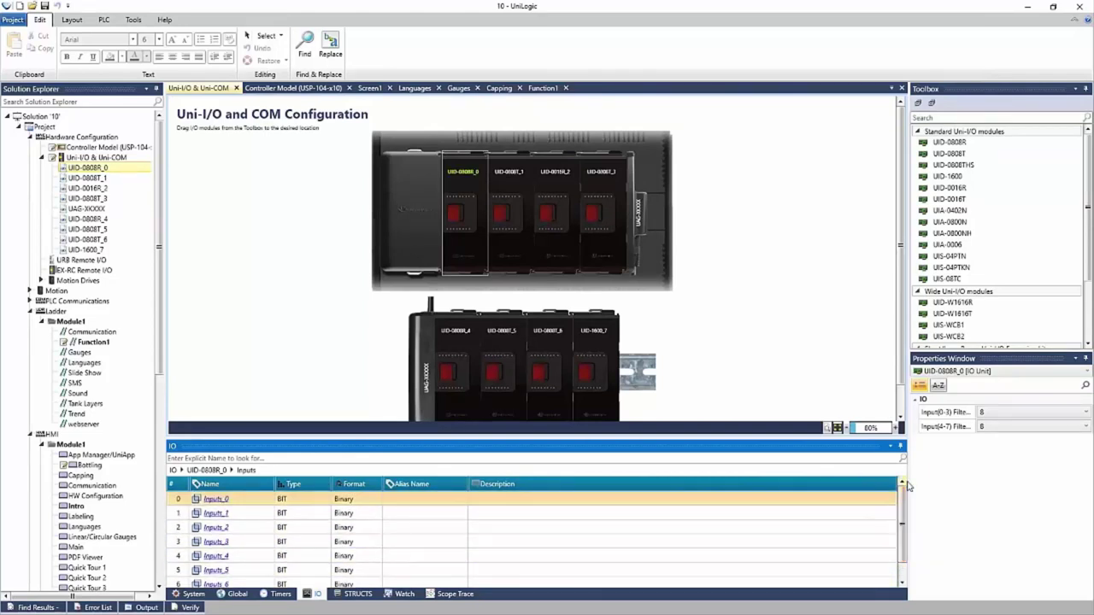
left_click(425, 500)
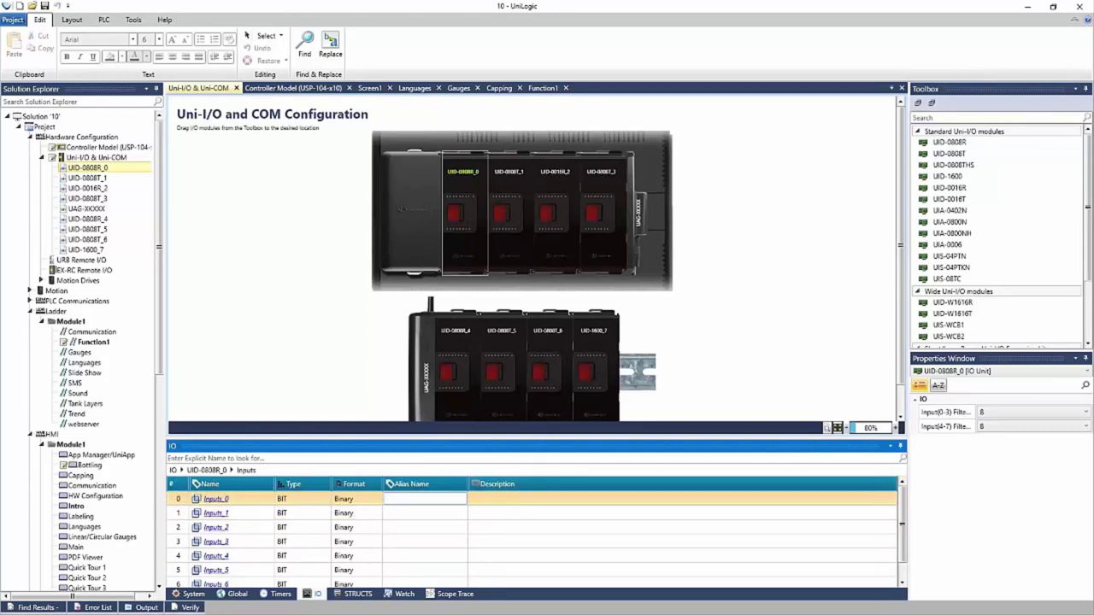
type("Valve")
key("Return")
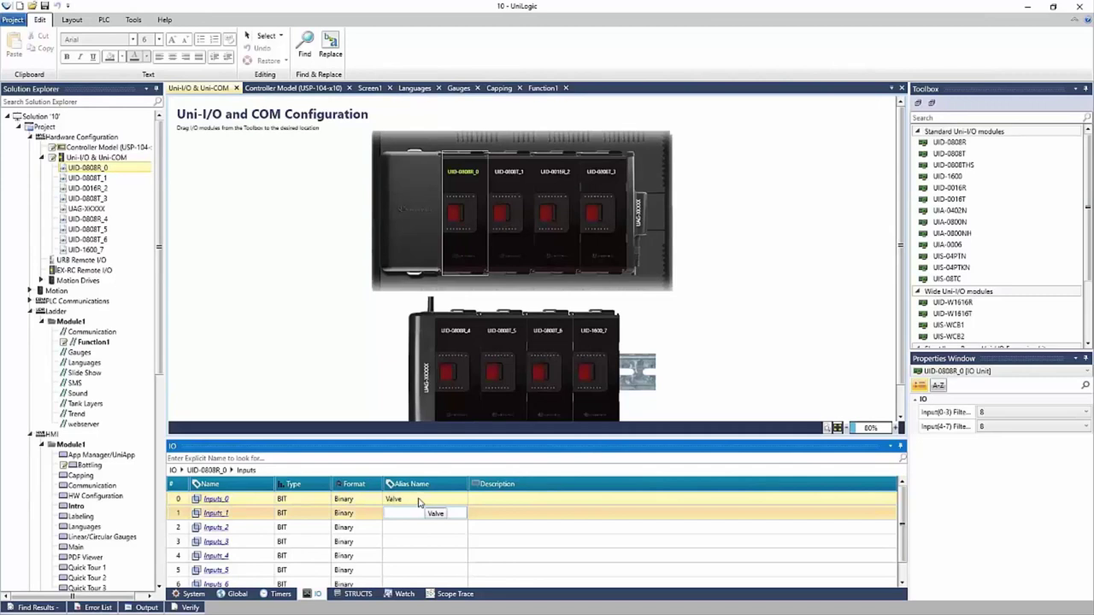
Place a Direct Contact in rung 1 of the Function1 ladder and link it to an Inputs bit of UID-0808R_0
left_click(93, 342)
left_click_drag(954, 142, 219, 155)
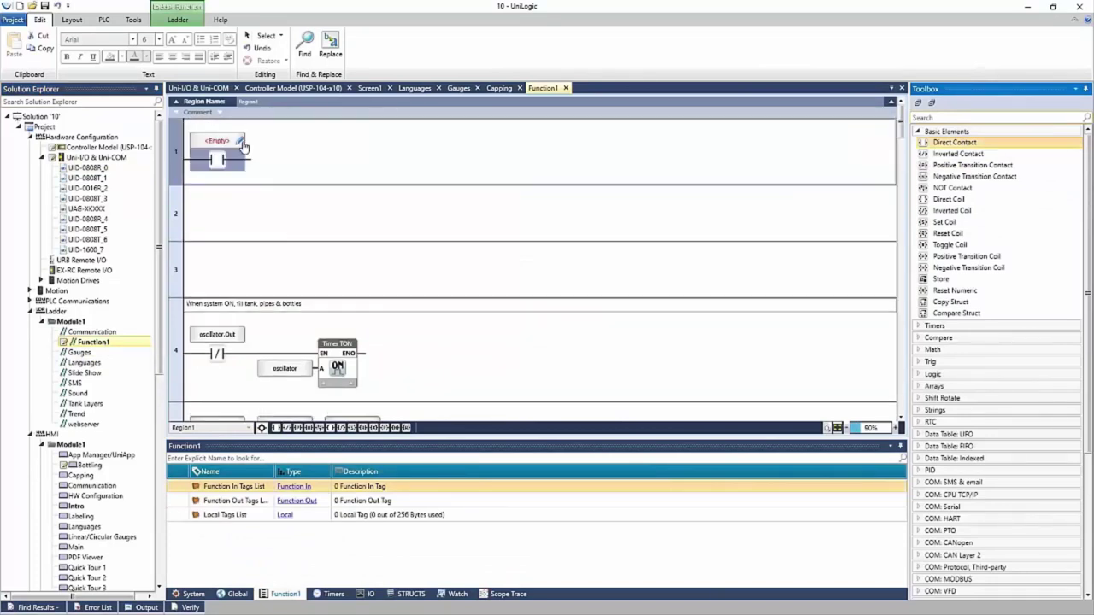
left_click(218, 155)
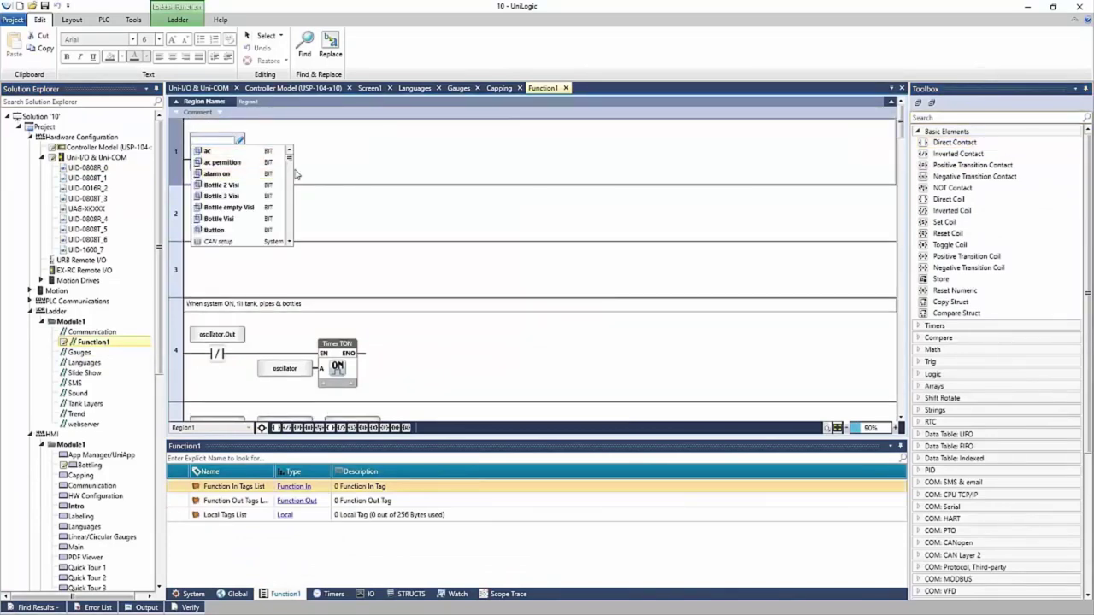
scroll(295, 184, "down", 10)
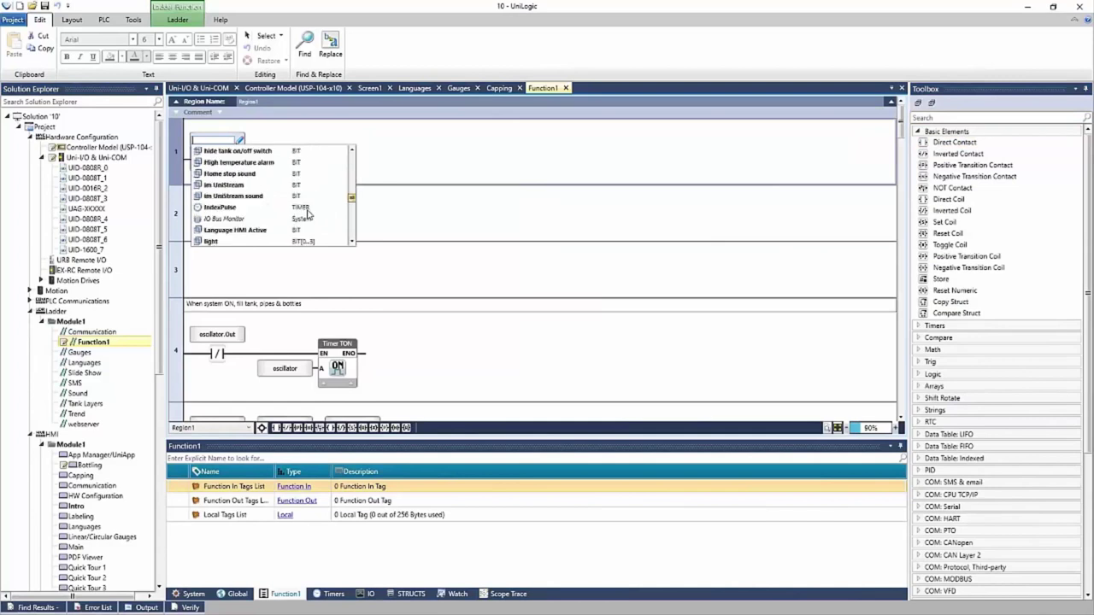
scroll(321, 231, "down", 6)
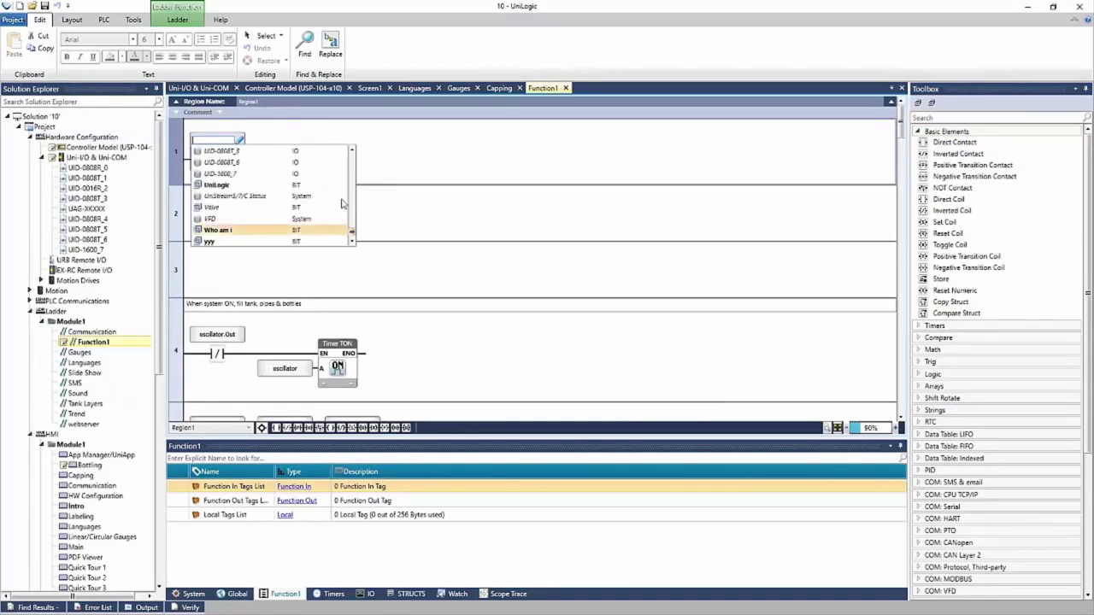
scroll(301, 151, "up", 3)
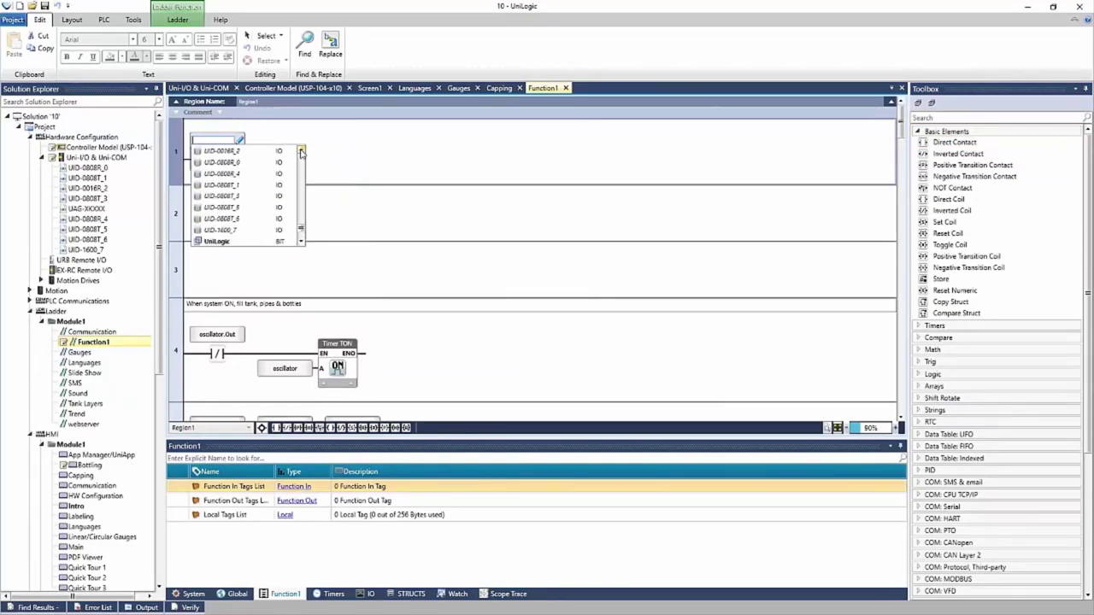
left_click(301, 151)
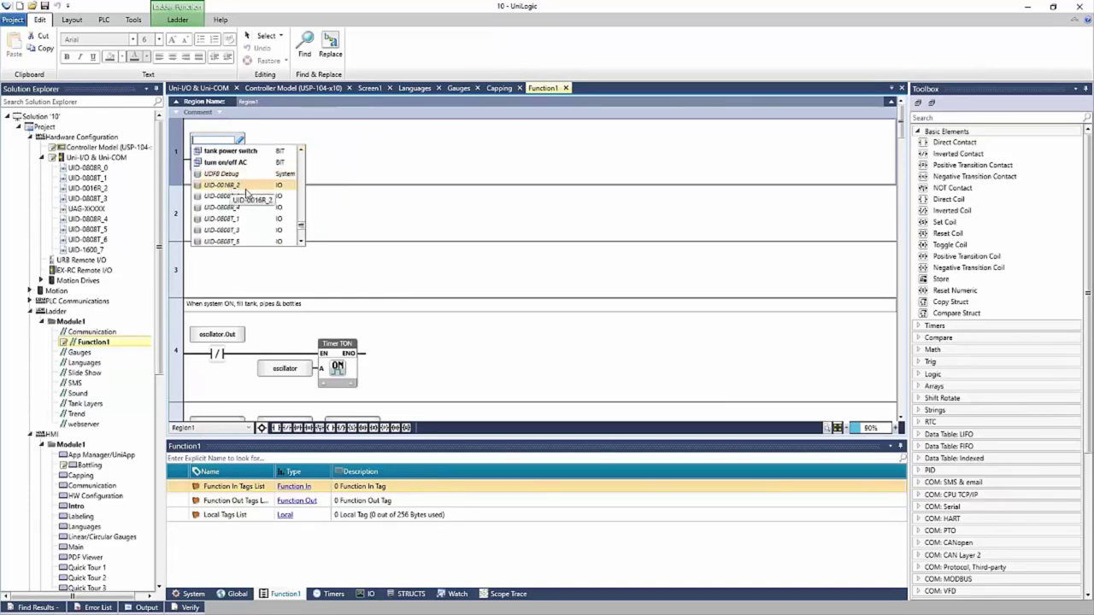
left_click(218, 196)
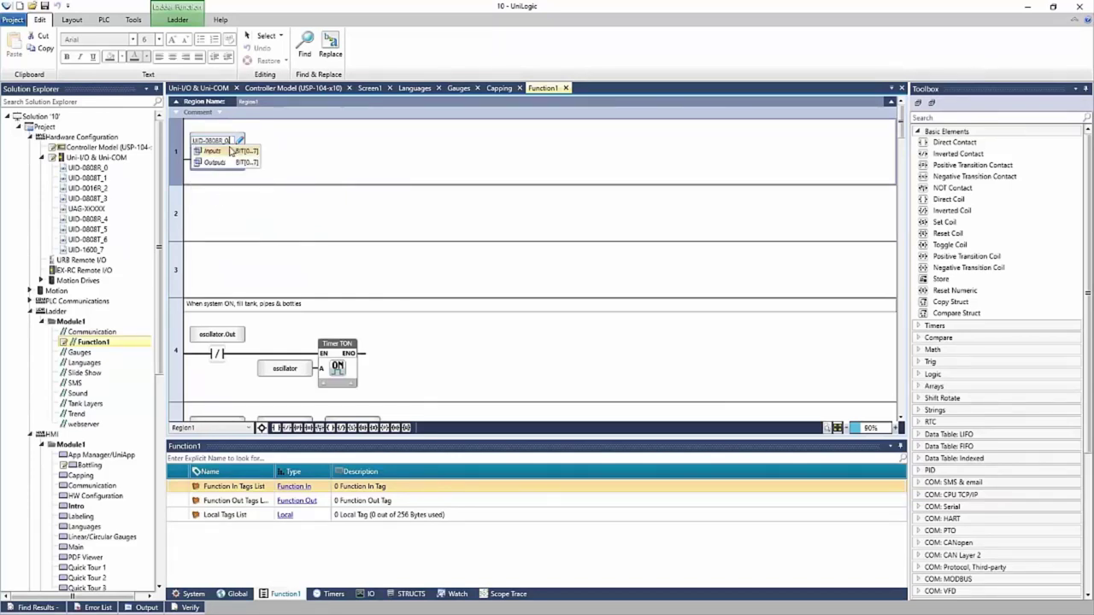
left_click(229, 151)
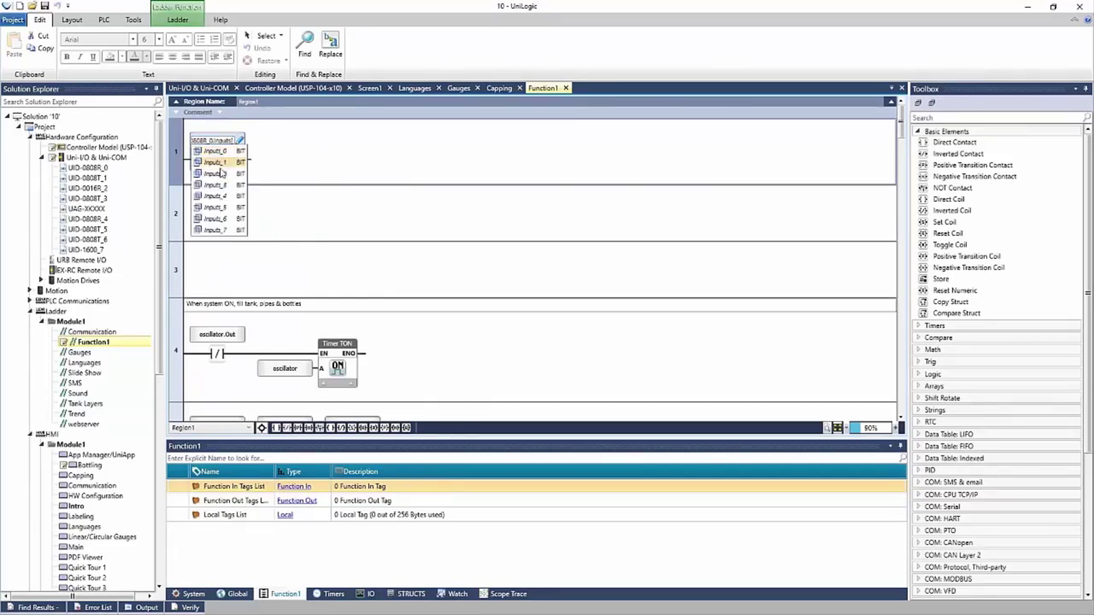
left_click(220, 169)
Place a Direct Contact in rung 2 and link it to the Valve alias tag
left_click_drag(980, 144, 220, 227)
left_click(217, 207)
type("valve")
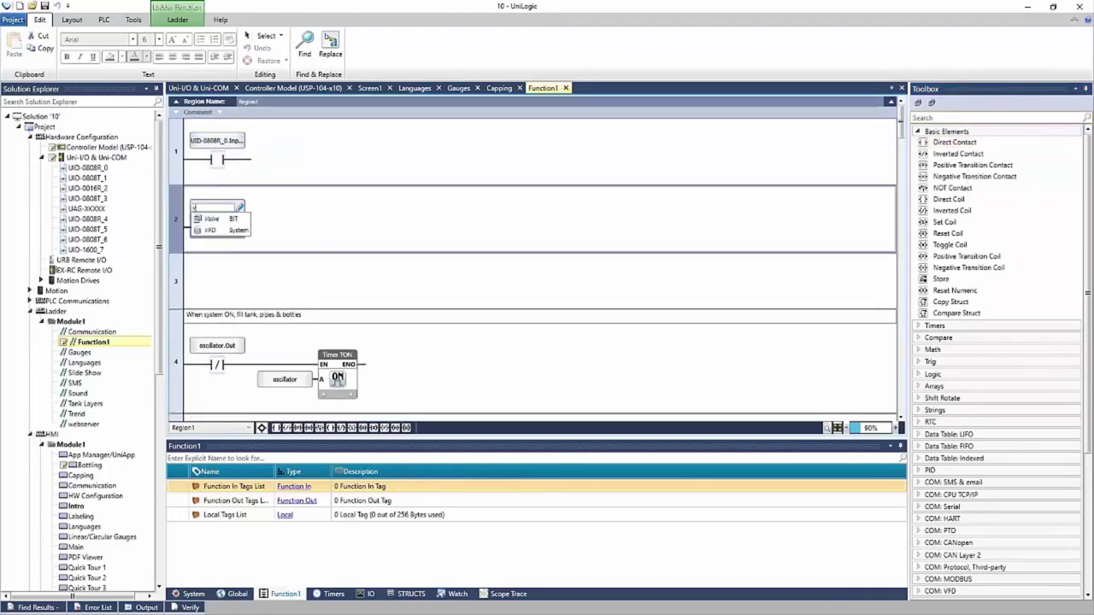
left_click(221, 219)
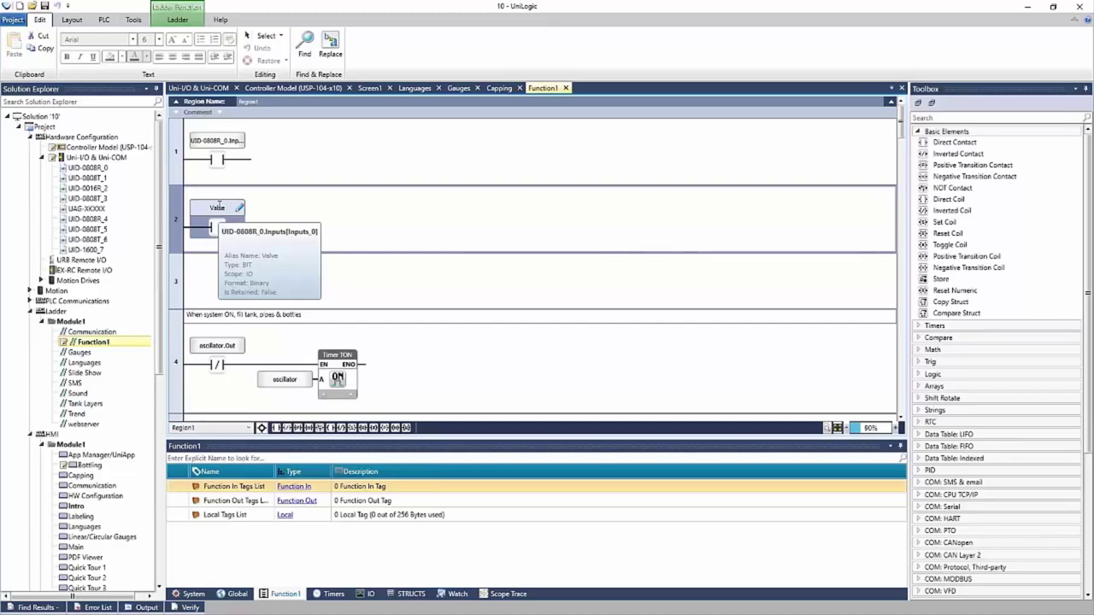
Delete the UID-0016R_2 module from the local rack in the Uni-I/O & Uni-COM configuration
double_click(111, 159)
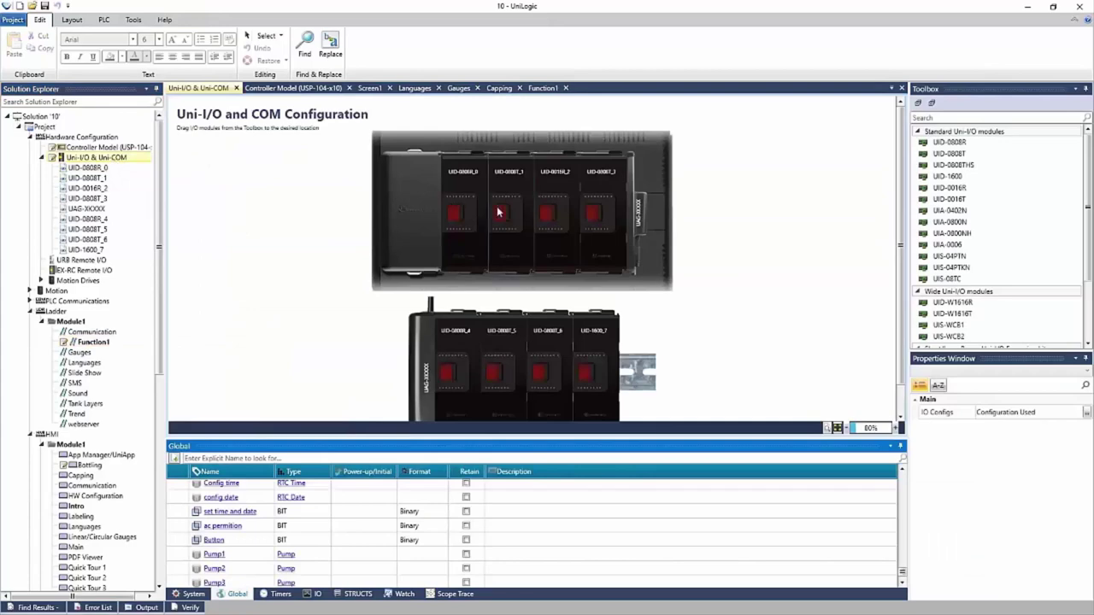
left_click(558, 197)
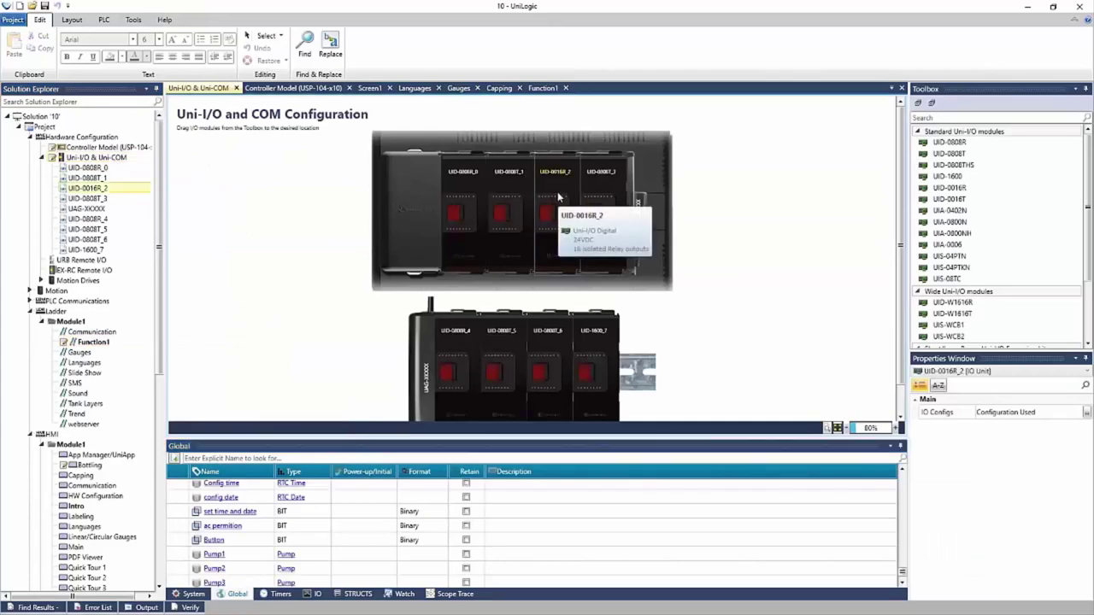
right_click(558, 197)
left_click(583, 200)
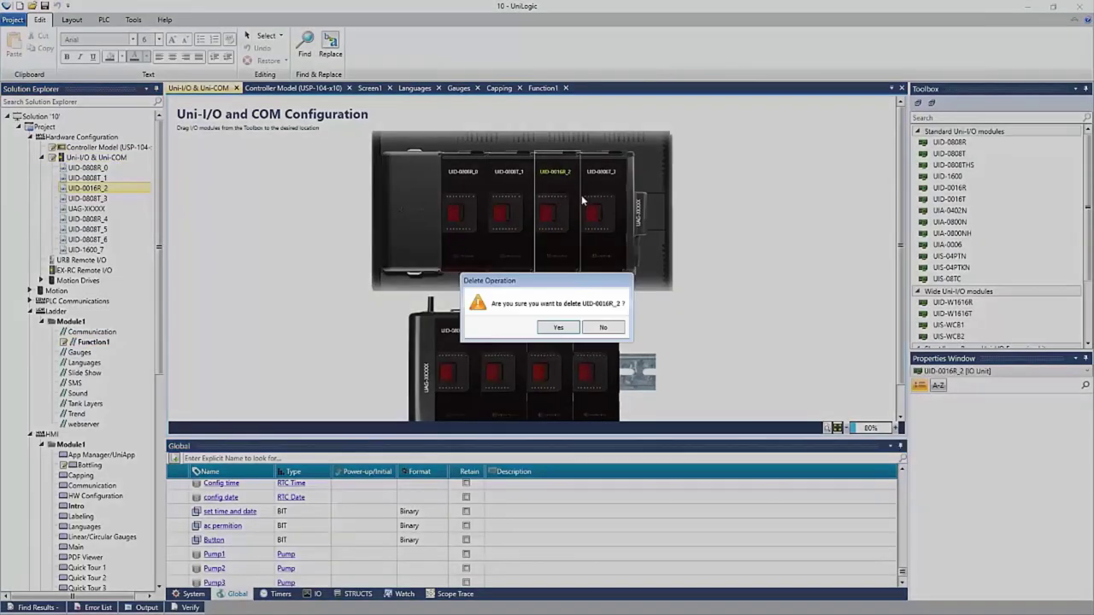
left_click(559, 328)
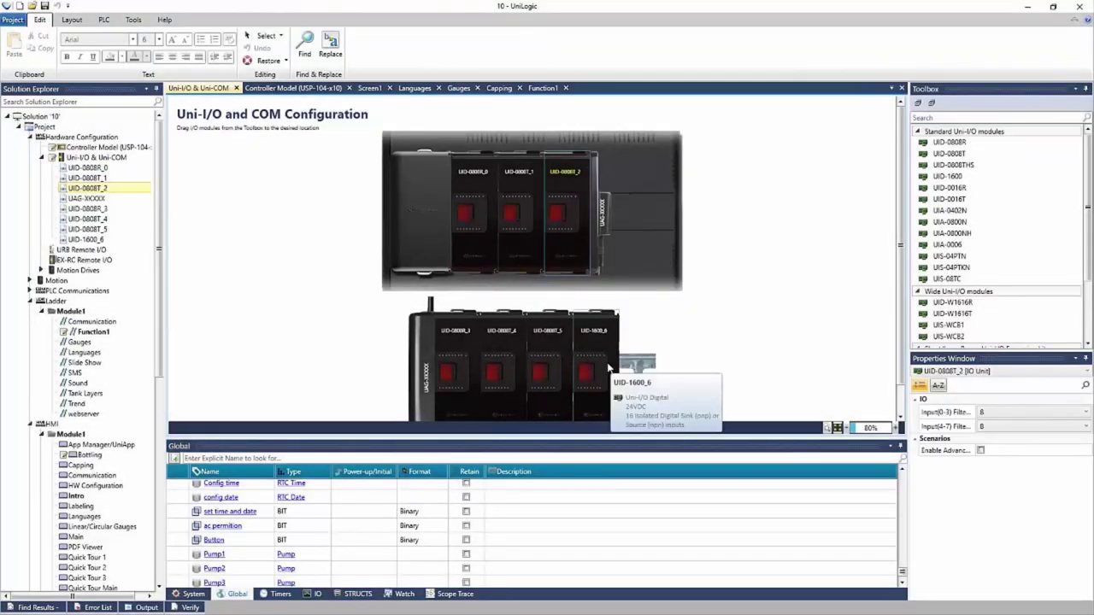
Add a URB-TCP adapter to the project's URB Remote I/O configuration
double_click(87, 251)
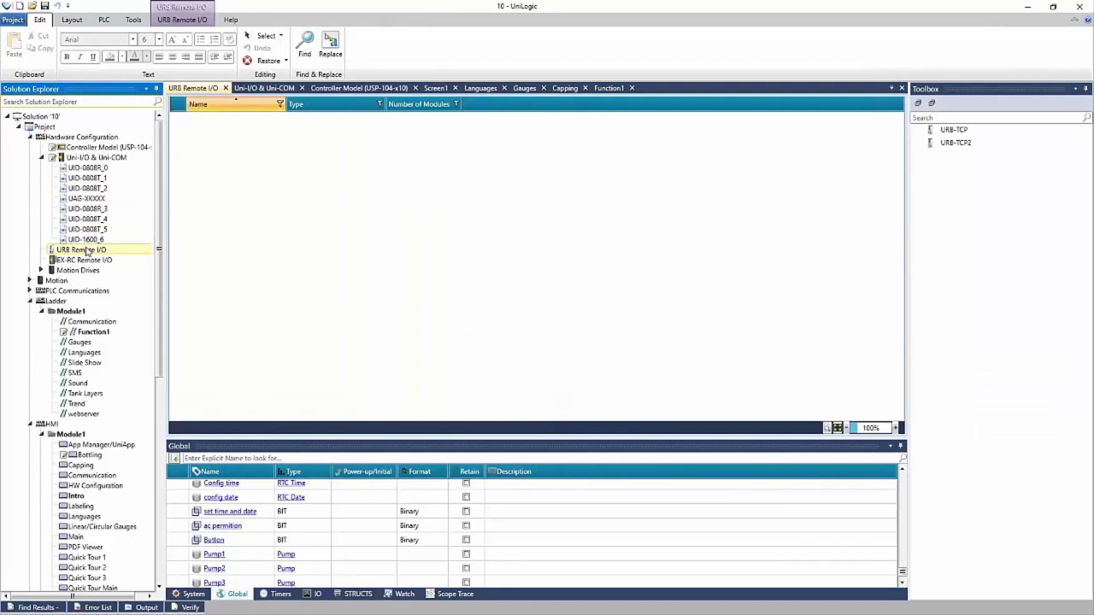
left_click(986, 134)
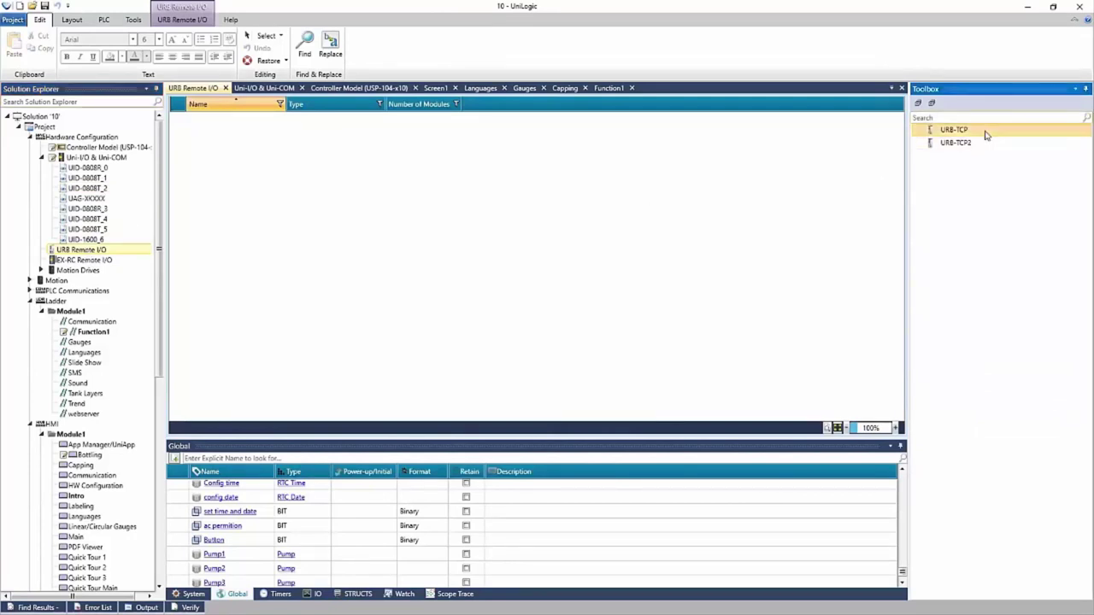
double_click(985, 133)
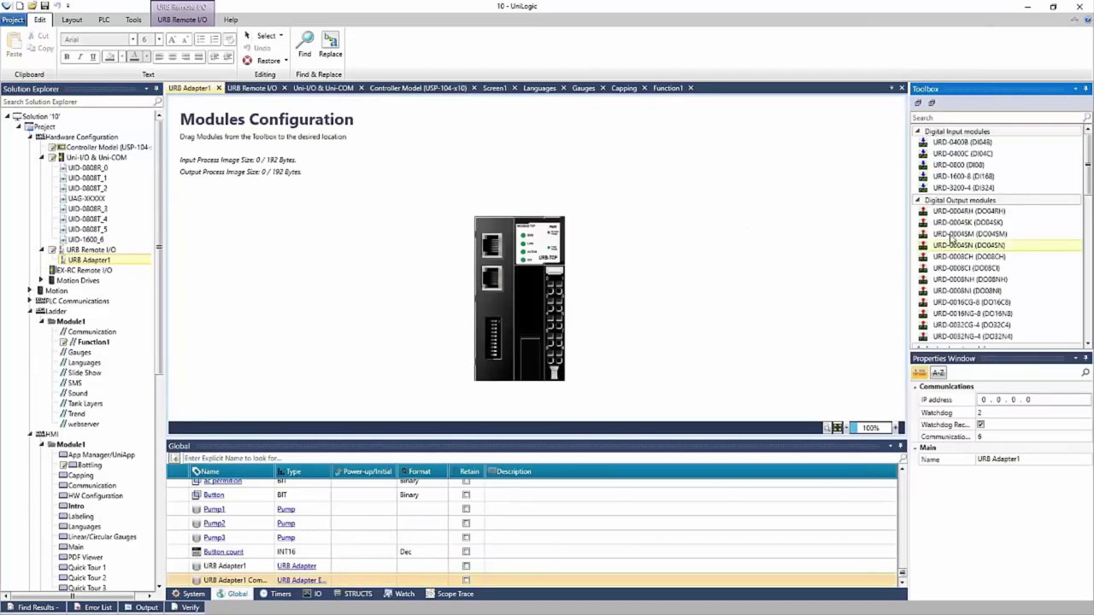
Add URD-0400B and URD-0400C digital input modules and a URD-0004RH digital output module to the URB-TCP adapter
left_click(962, 142)
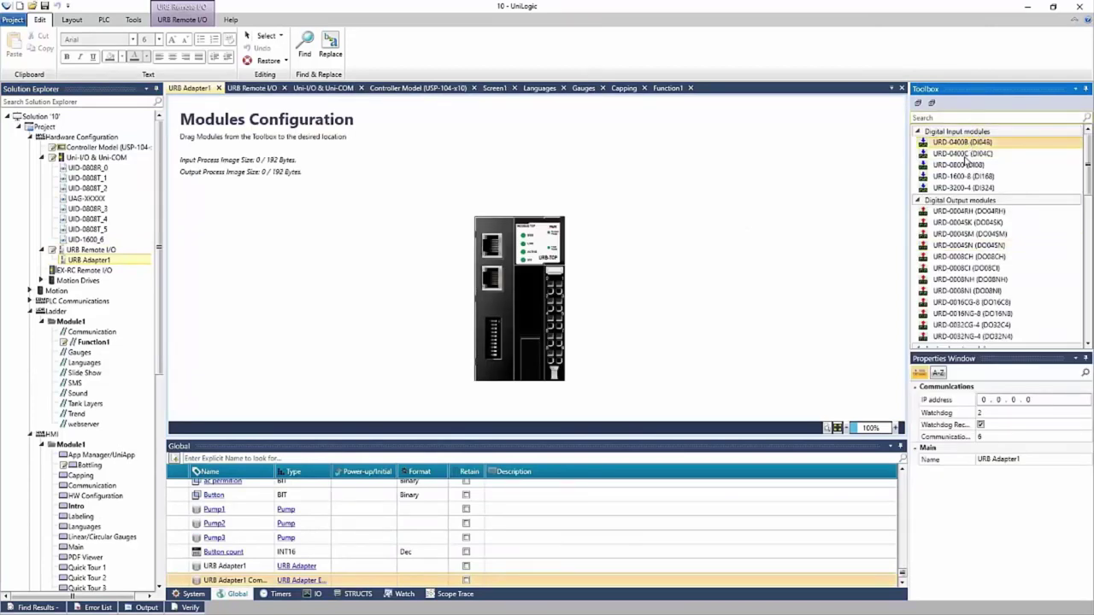
double_click(964, 154)
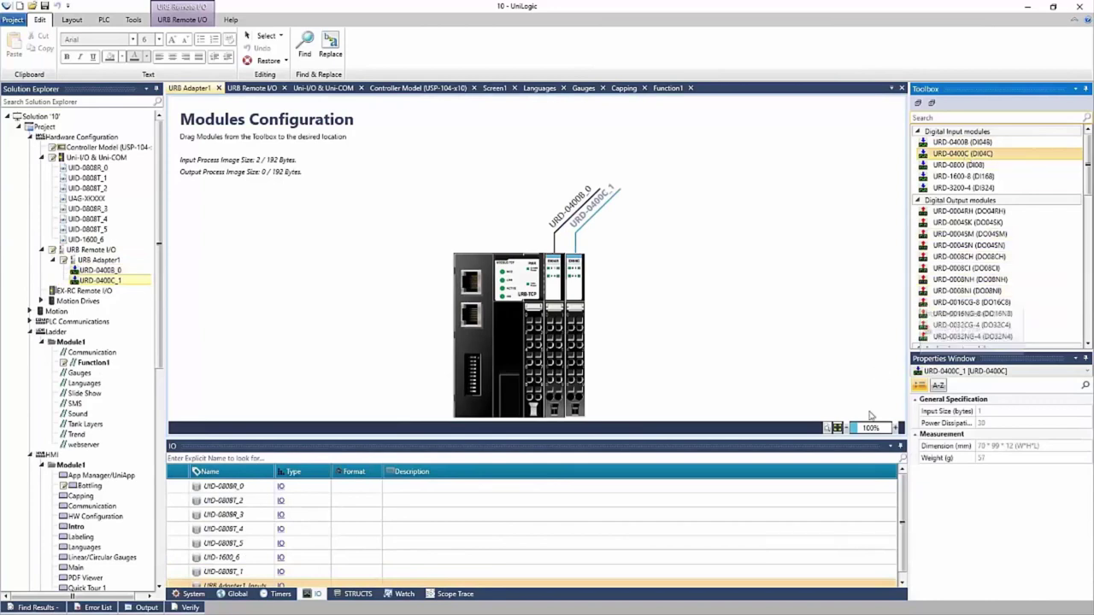
scroll(908, 523, "down", 1)
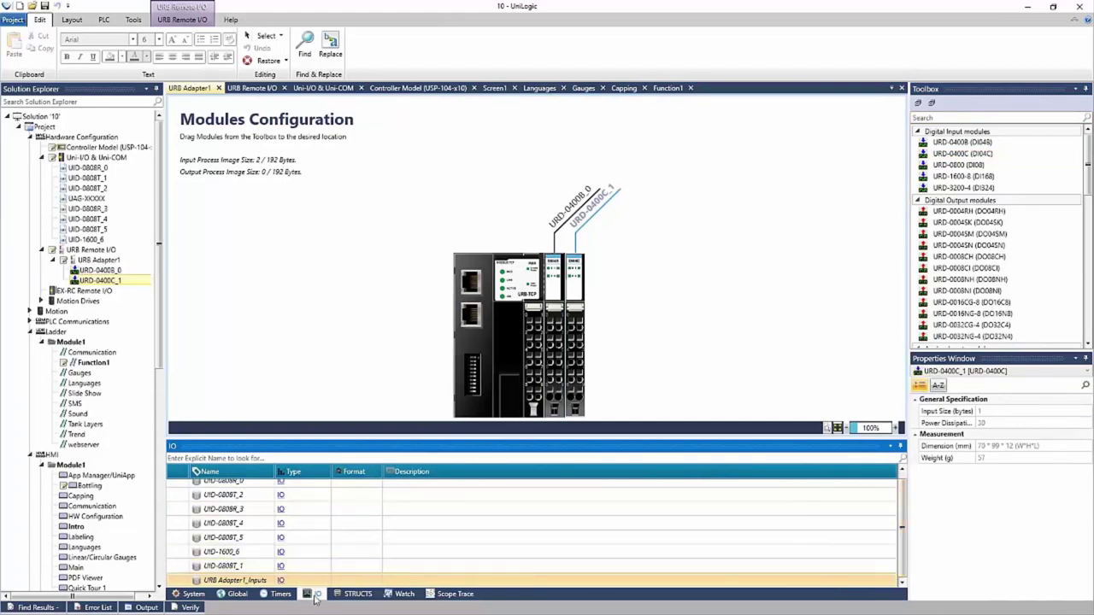
left_click_drag(972, 213, 573, 294)
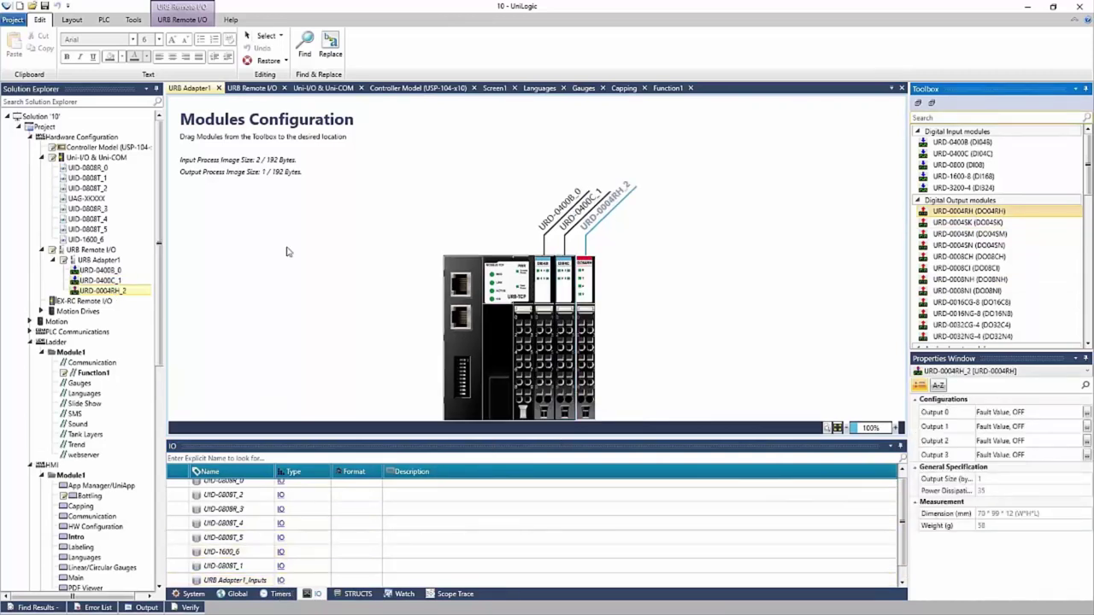
Add a UMD-B3 servo drive to the project's Motion Drives configuration
left_click(40, 315)
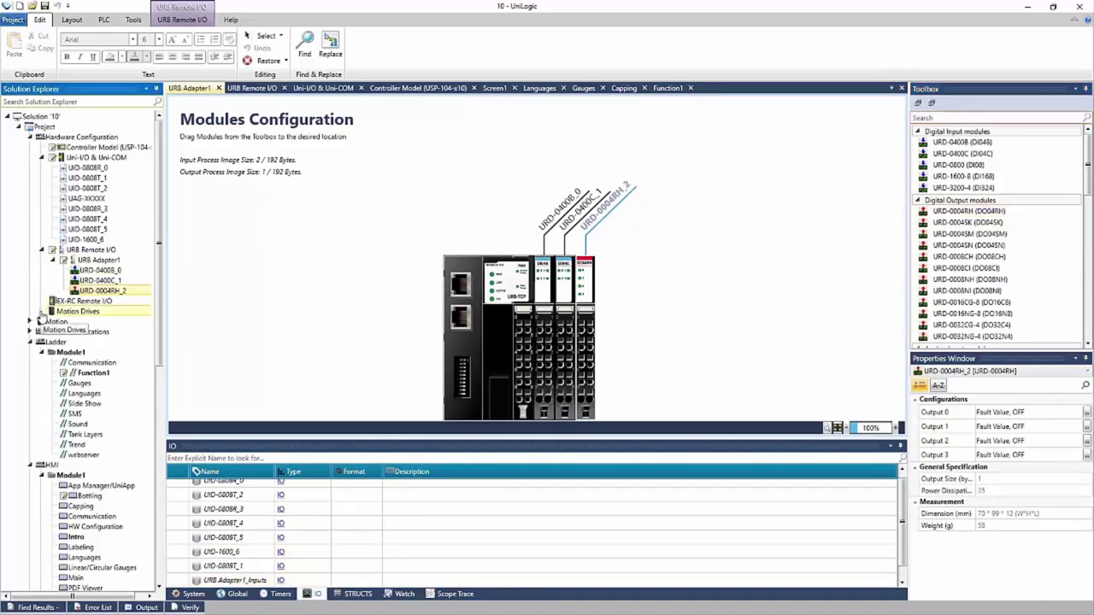
left_click(40, 314)
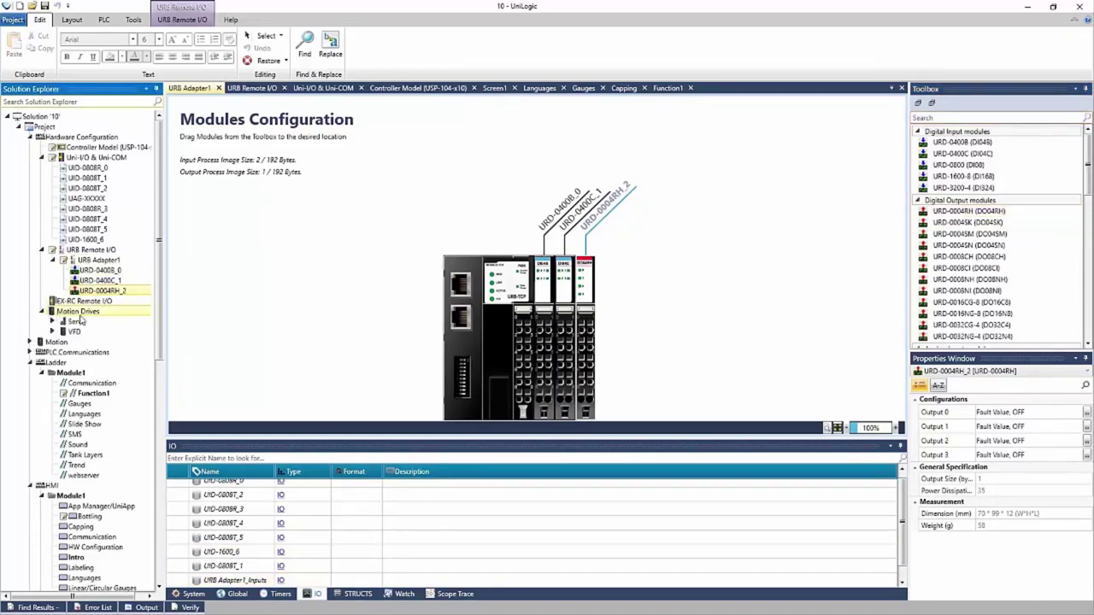
left_click(52, 321)
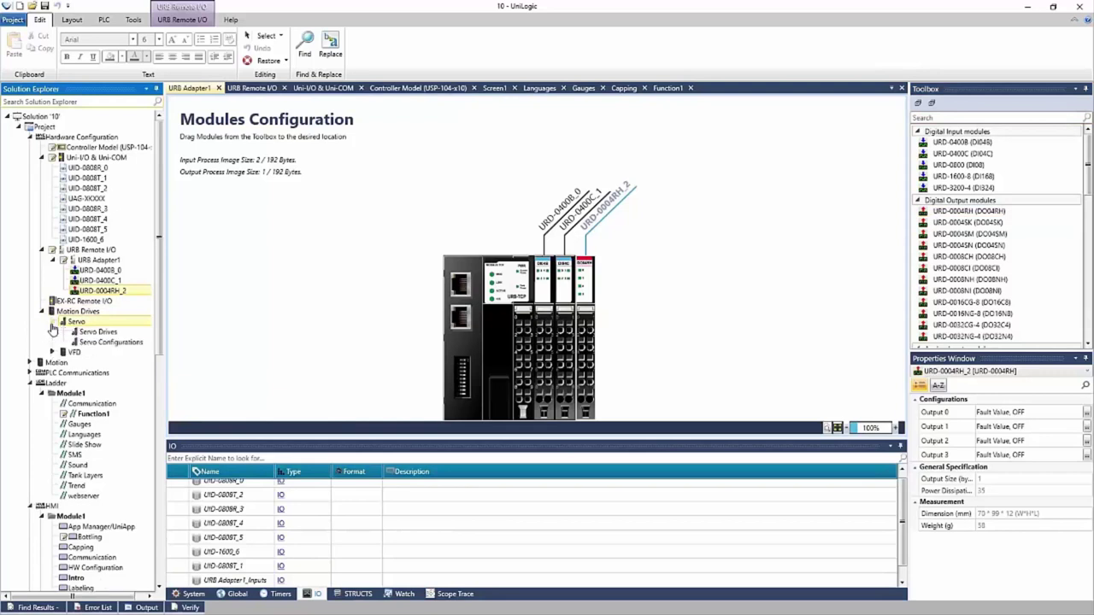
double_click(93, 334)
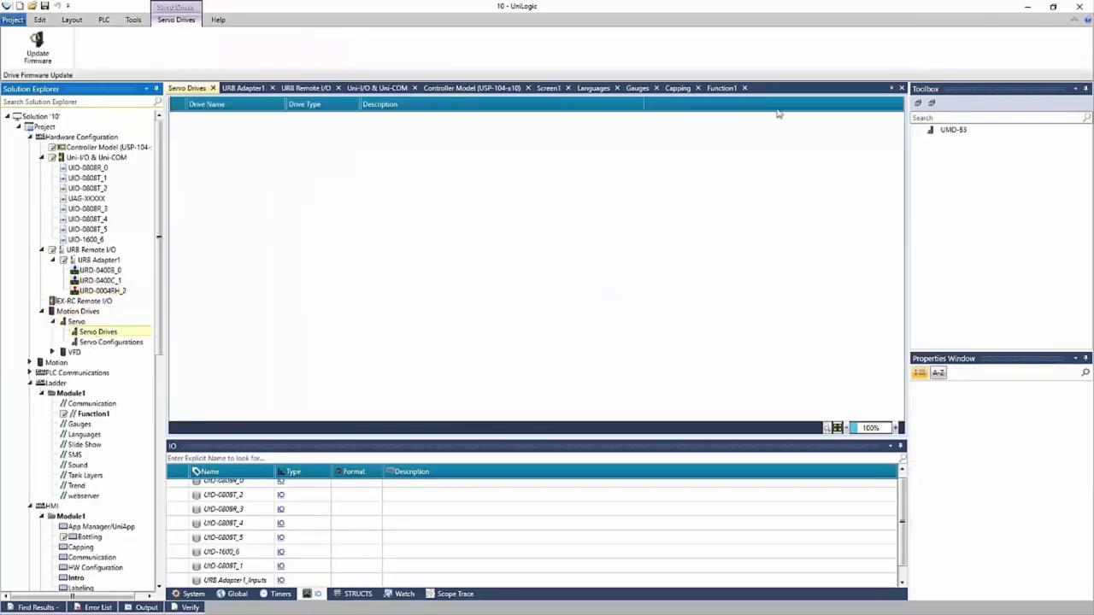
double_click(954, 130)
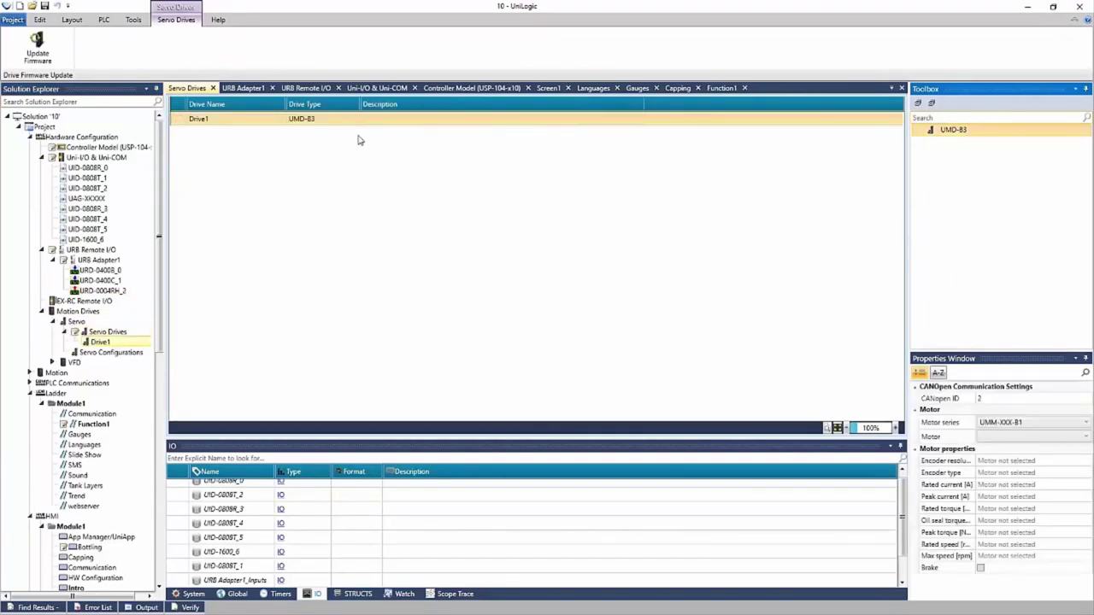
Set the servo drive's motor series to UMM-XXX-B4 and its motor to UMM-0001BA-B4
left_click(1056, 425)
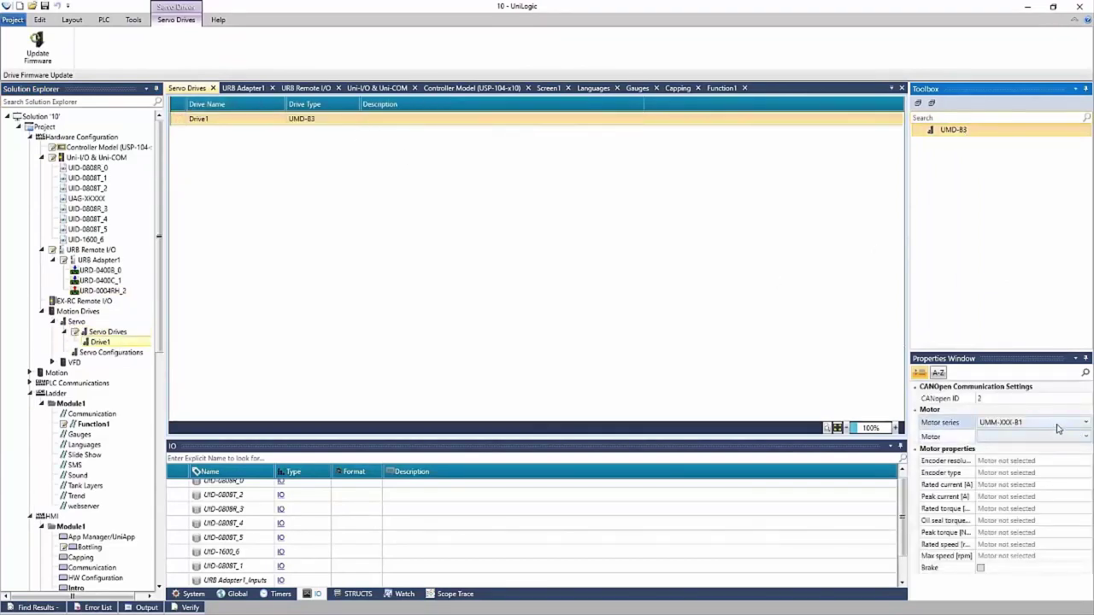
left_click(1057, 426)
left_click(1019, 469)
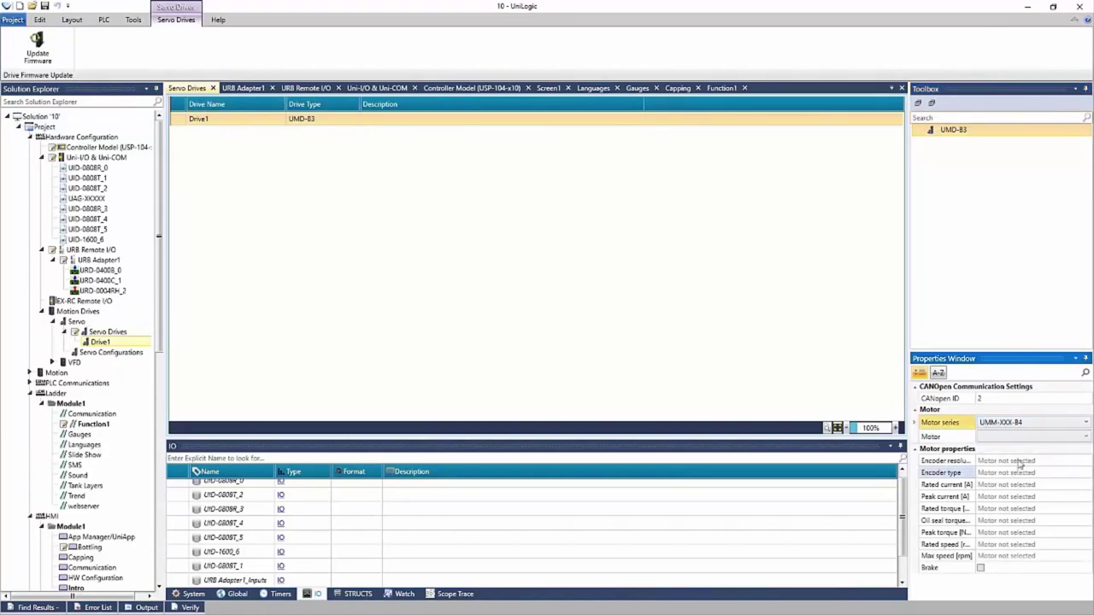
left_click(1025, 437)
left_click(1025, 437)
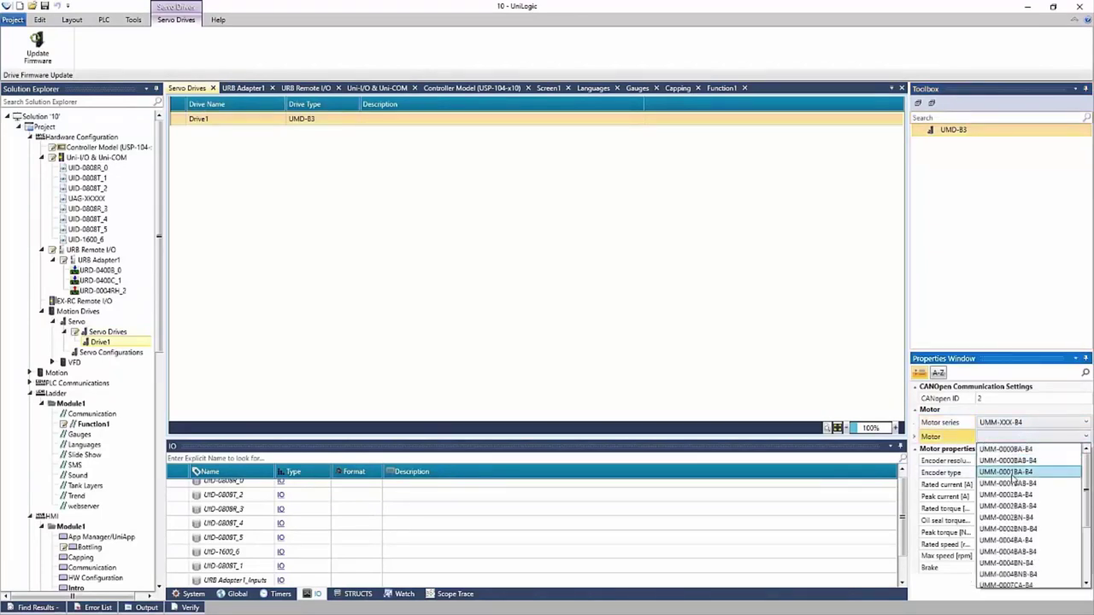
left_click(1011, 473)
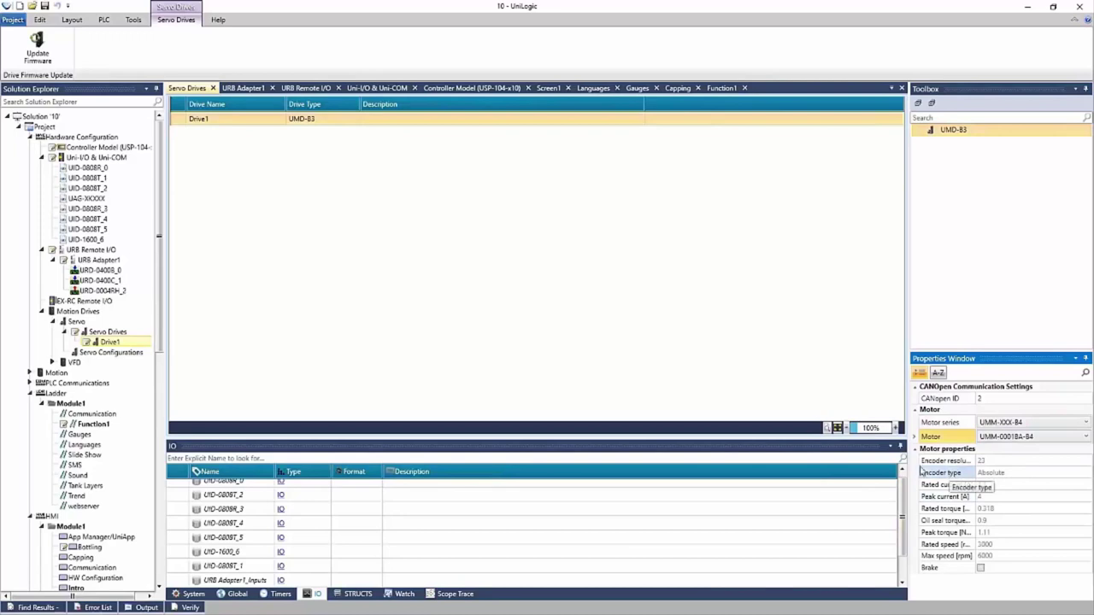
Add a UMI-U-B1 drive to the project's VFD list, skipping the import of the VFD Diagnostic Application
left_click(52, 363)
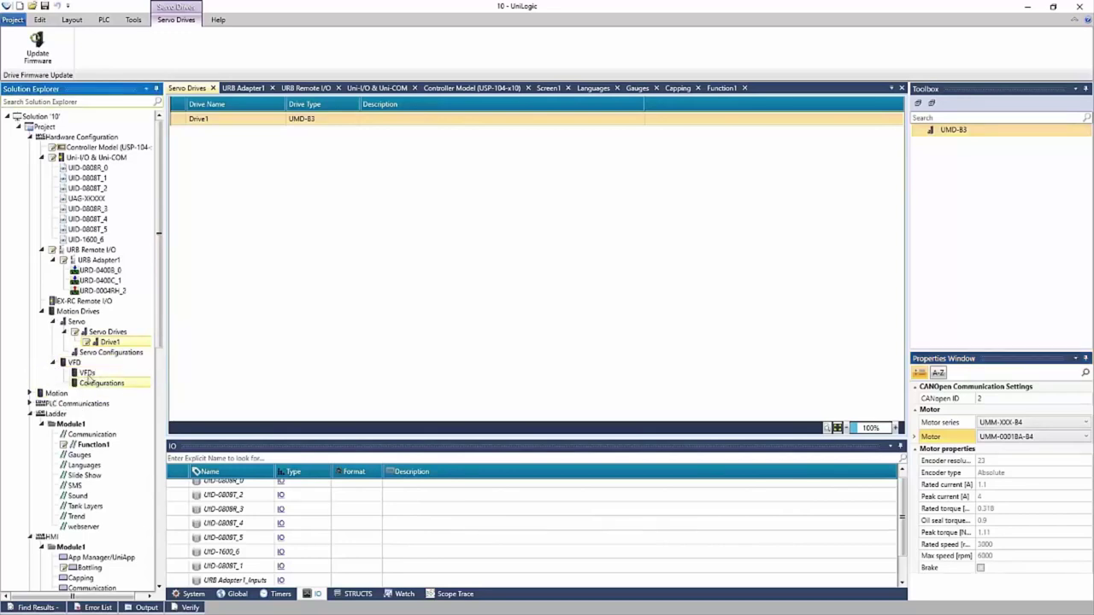
double_click(89, 375)
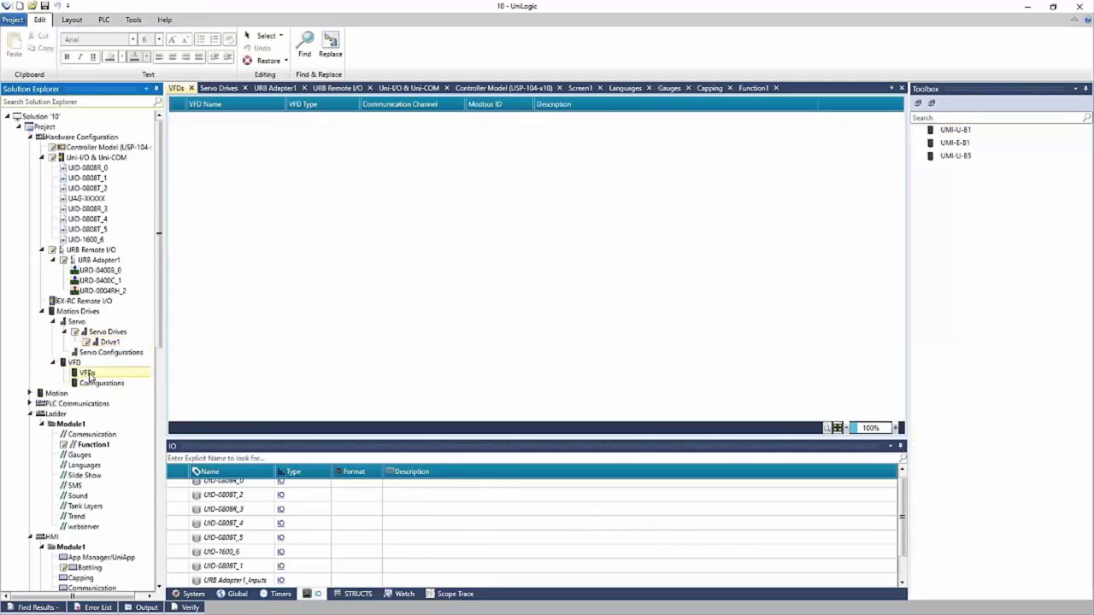
left_click(963, 134)
double_click(963, 134)
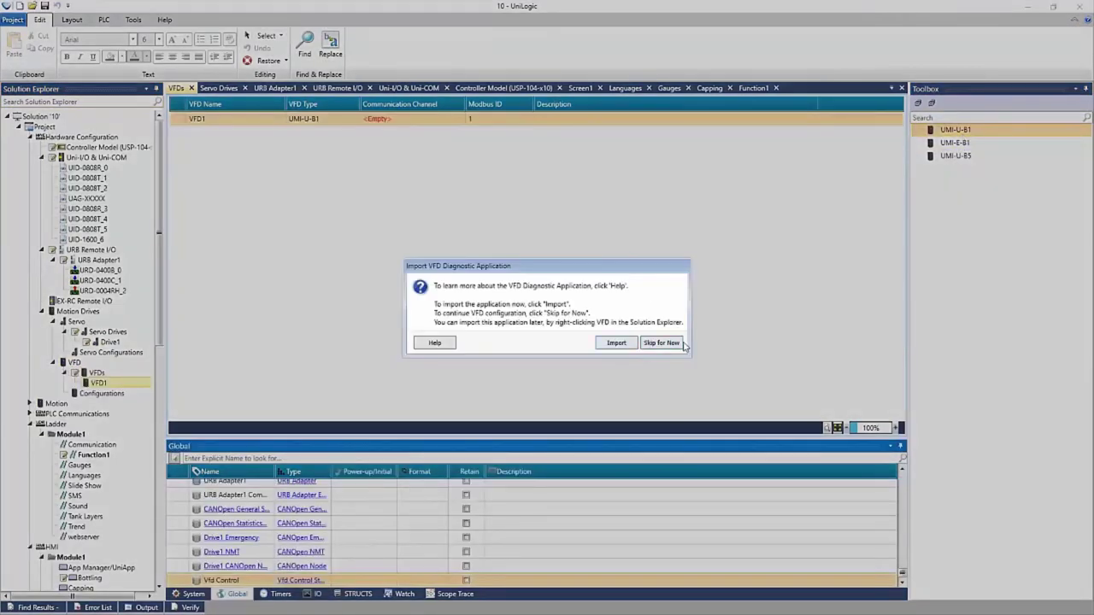
left_click(682, 344)
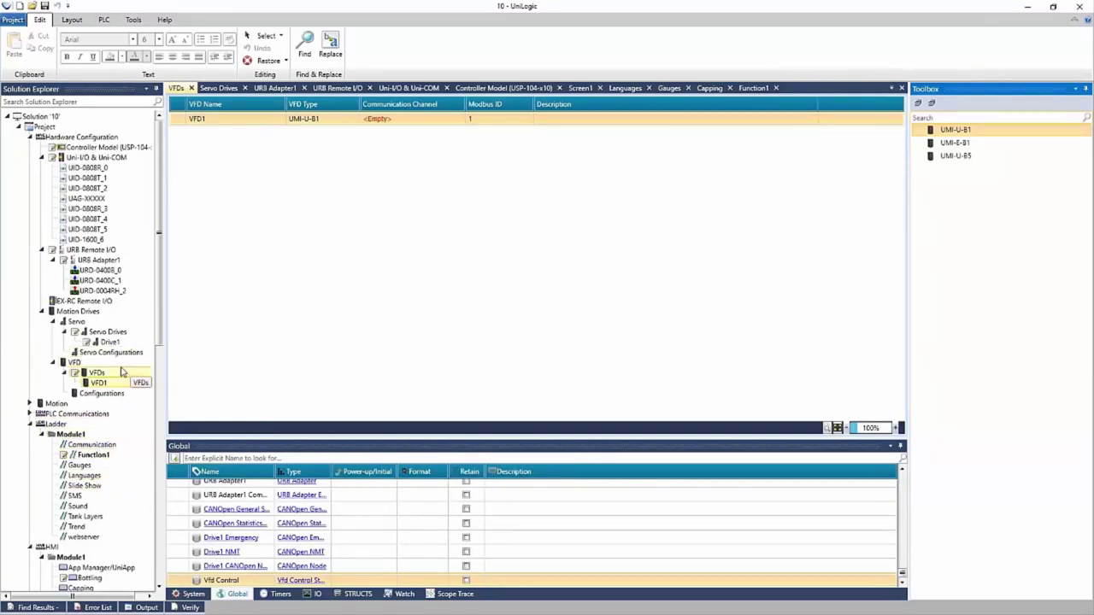
Collapse the URB Remote I/O and Motion Drives branches and delete the UMI-U-B1 drive from the VFD list
left_click(41, 250)
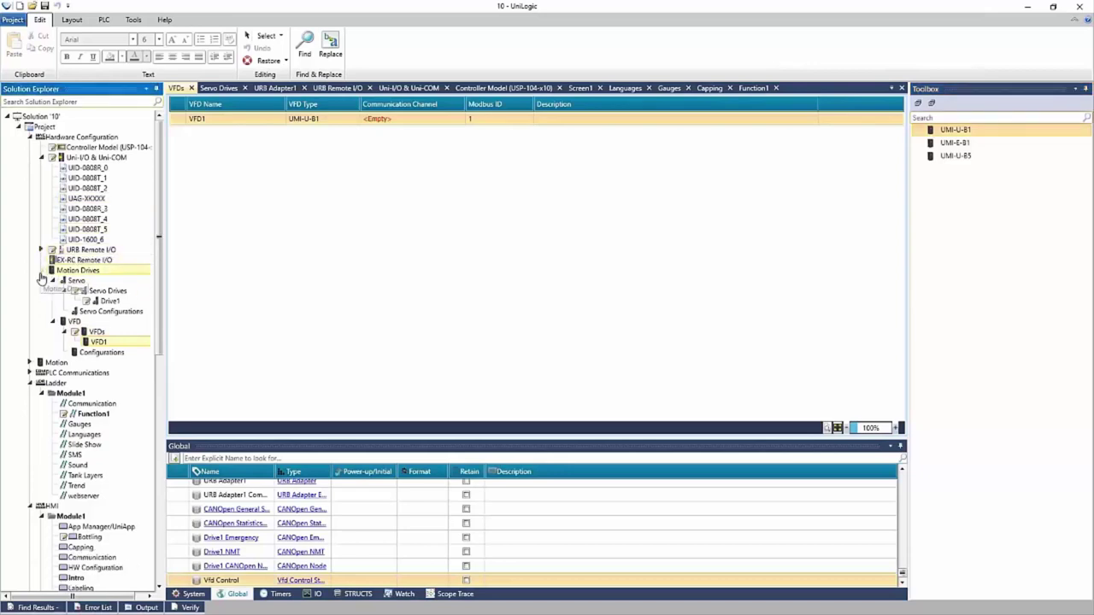
left_click(41, 271)
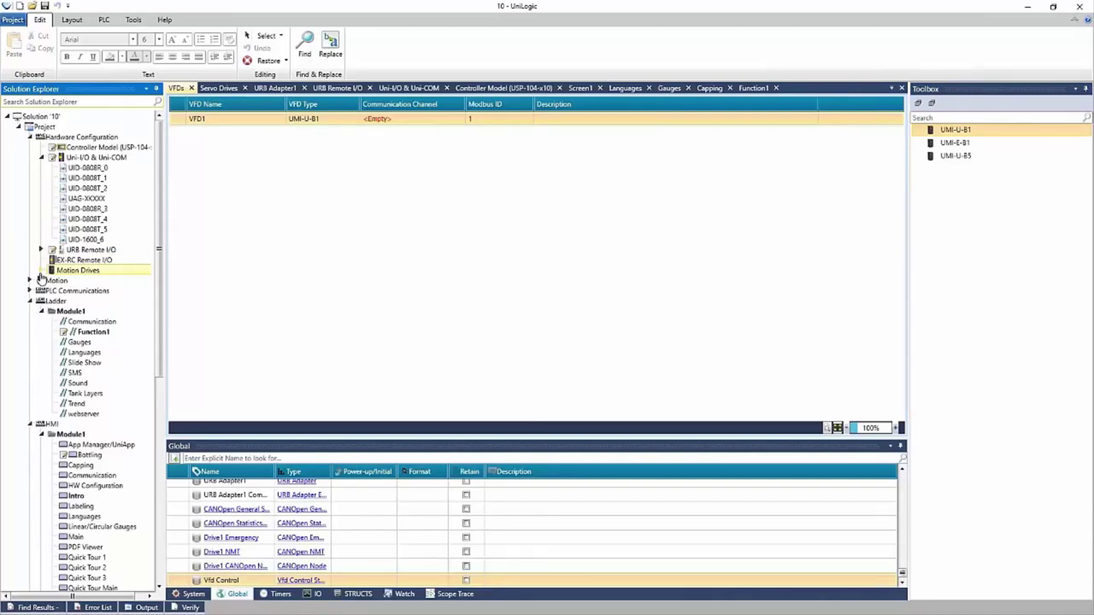
left_click(179, 122)
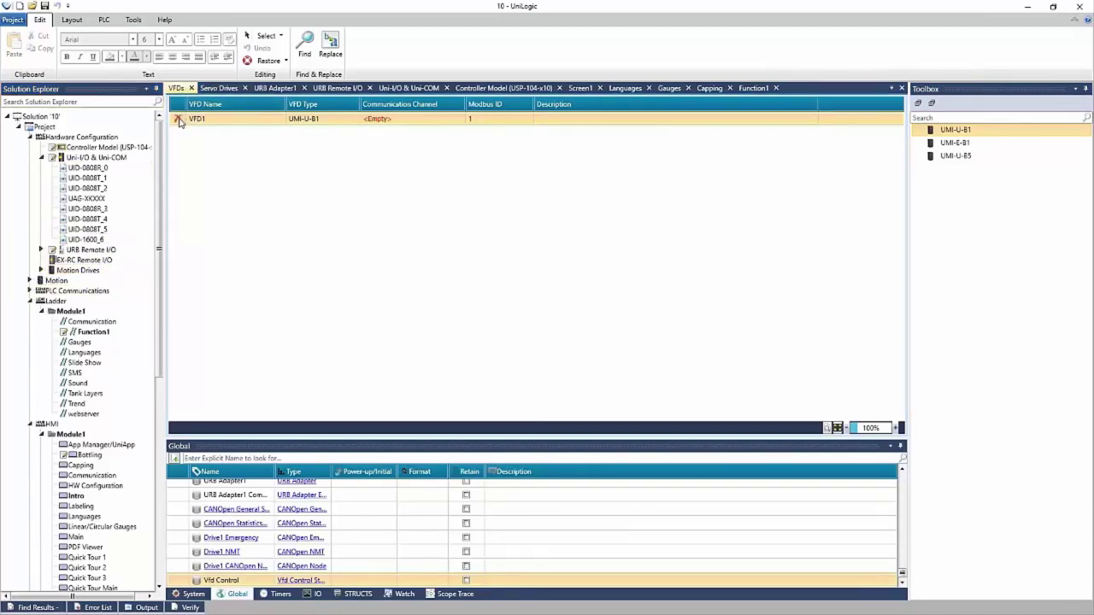
key("Delete")
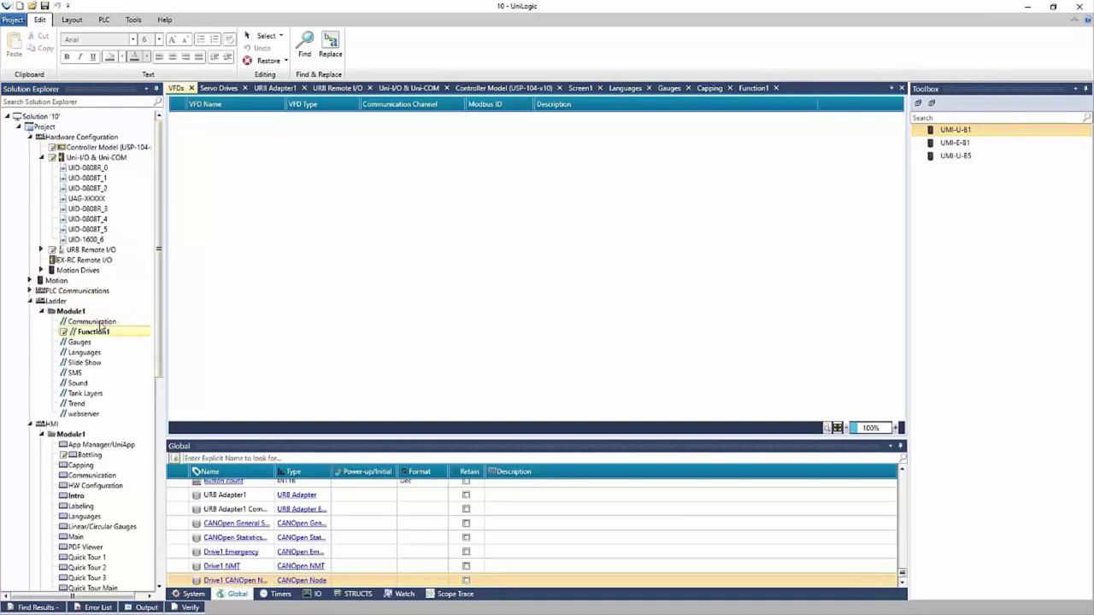
Delete the Valve contact from rung 2 and the UID-0808R_0 input contact from rung 1 of Function1
double_click(94, 331)
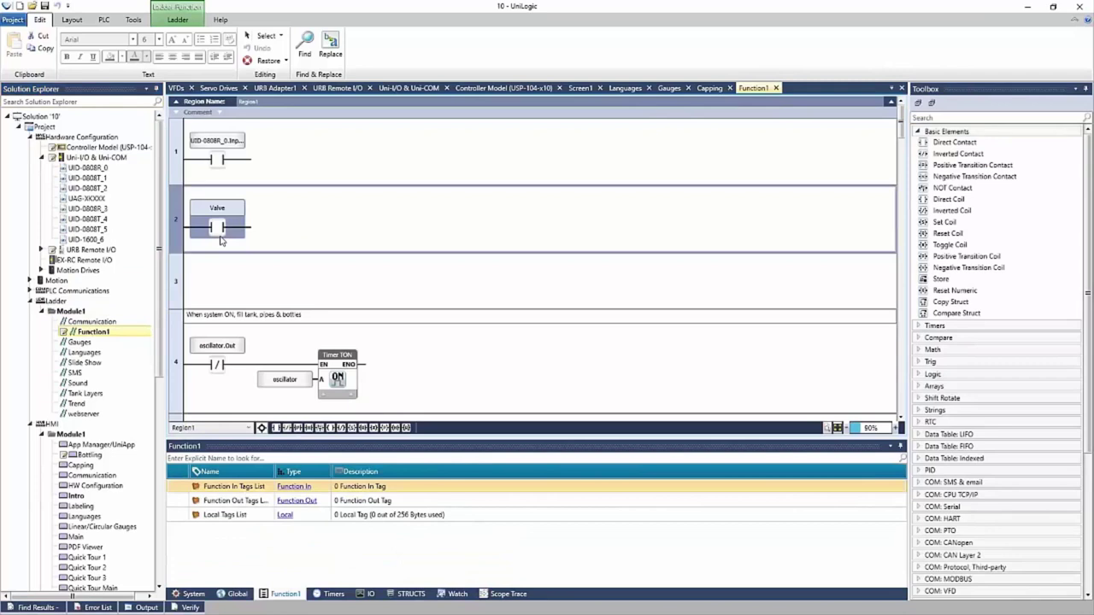
key("Delete")
left_click(224, 164)
key("Delete")
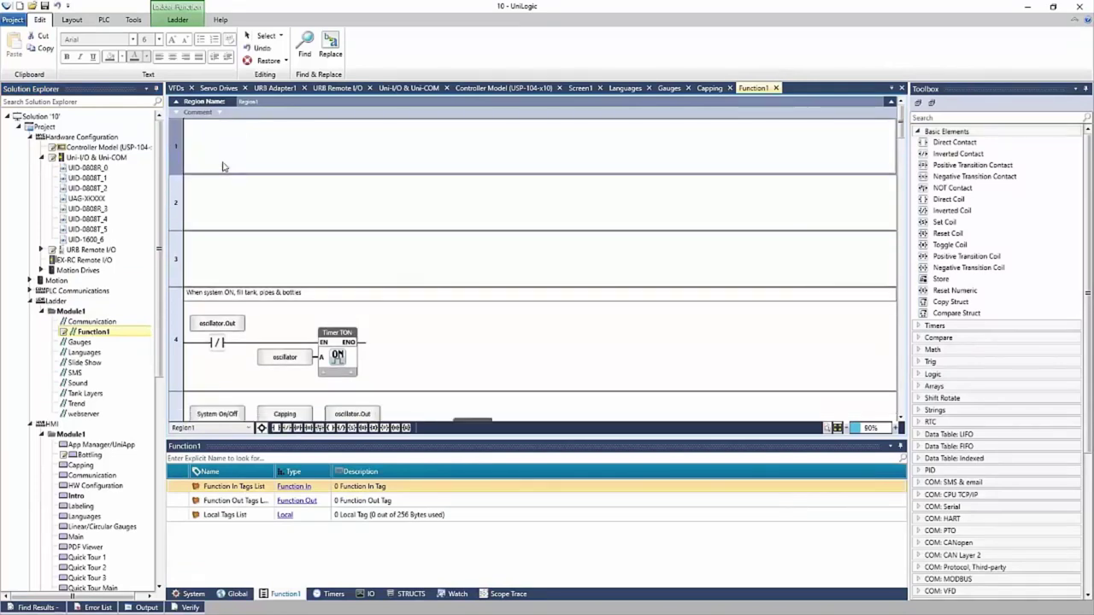
Add a ladder function named Pump control to Module1
right_click(70, 312)
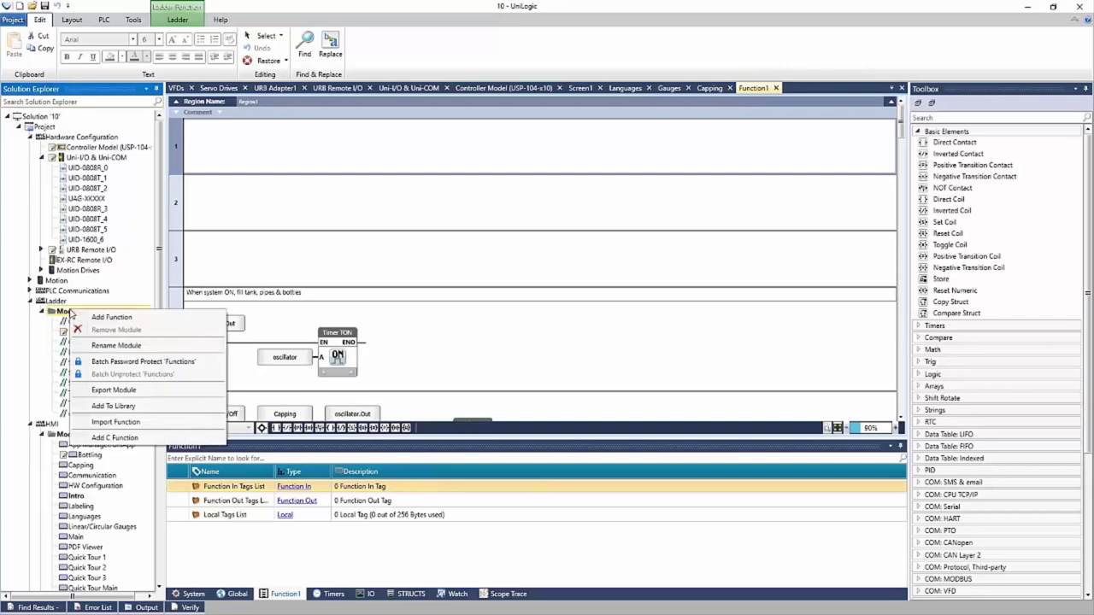
left_click(106, 317)
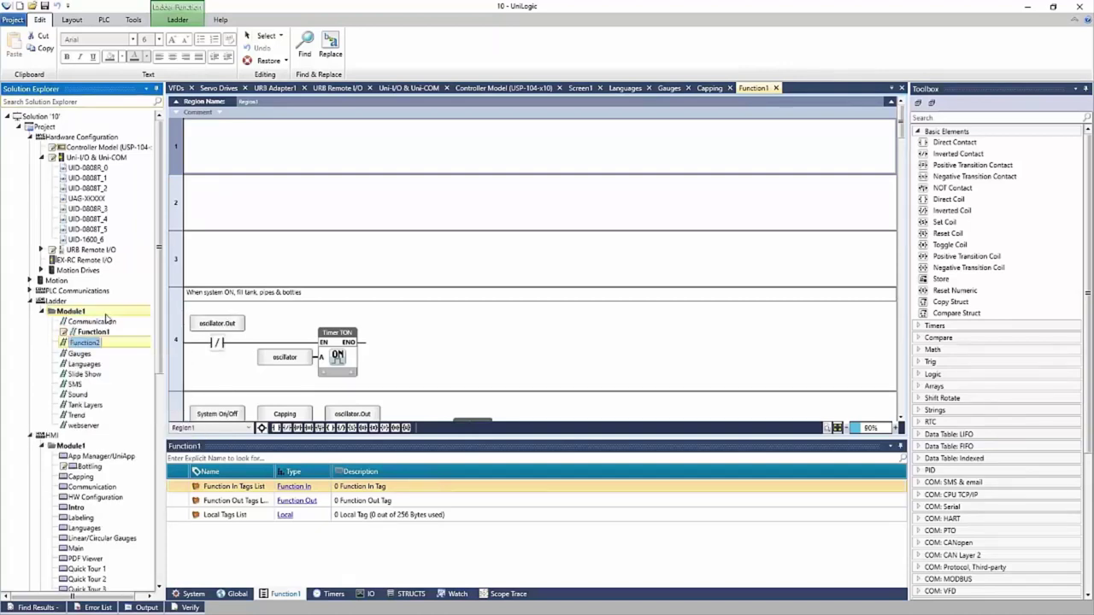
type("F")
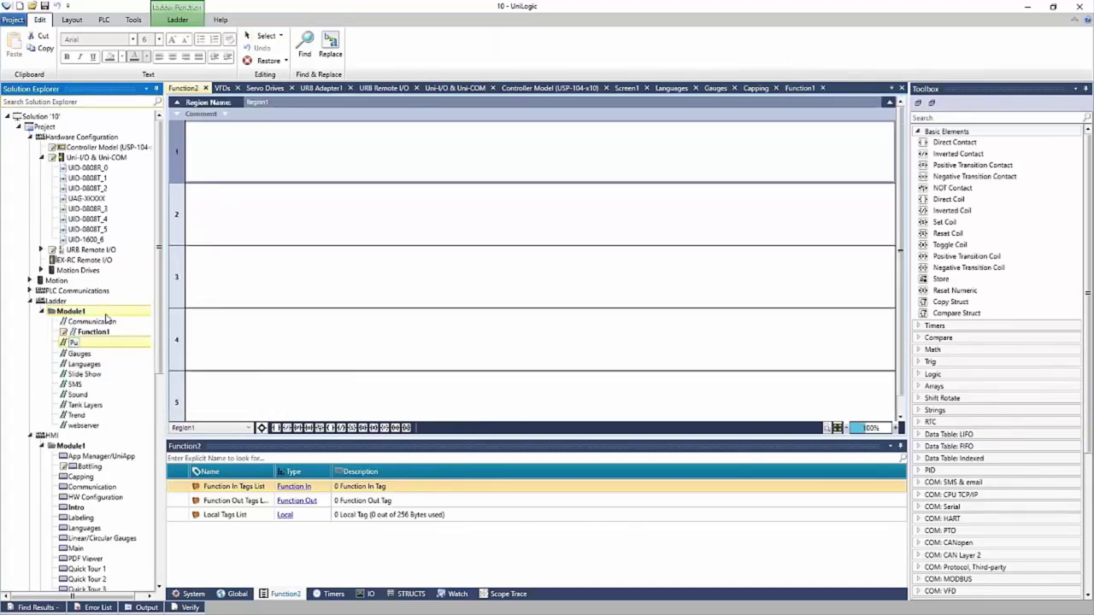
type("ump con")
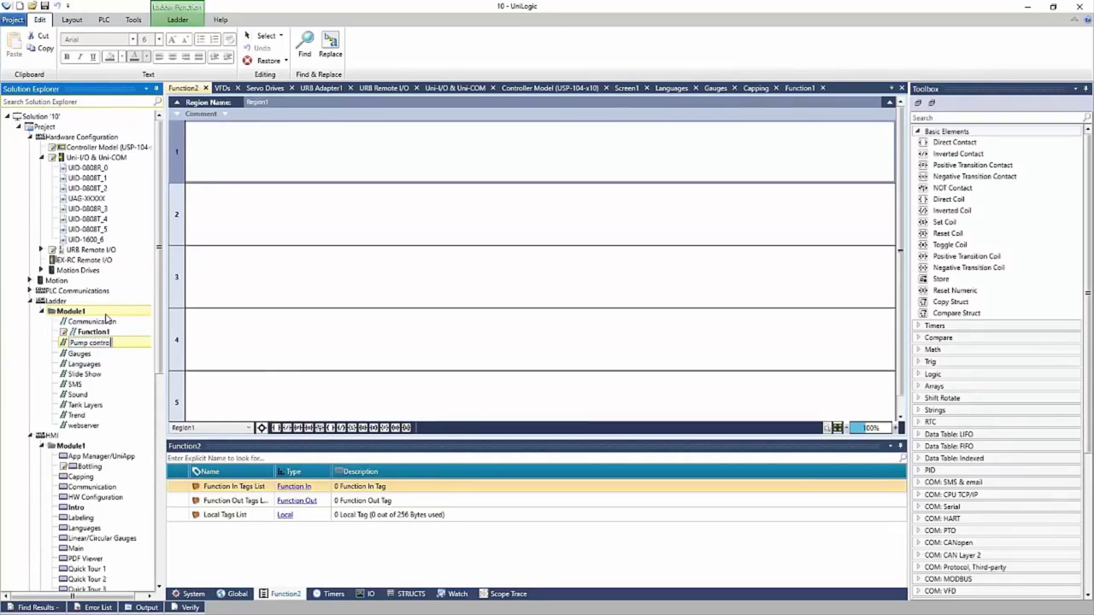
type("trol")
key("Return")
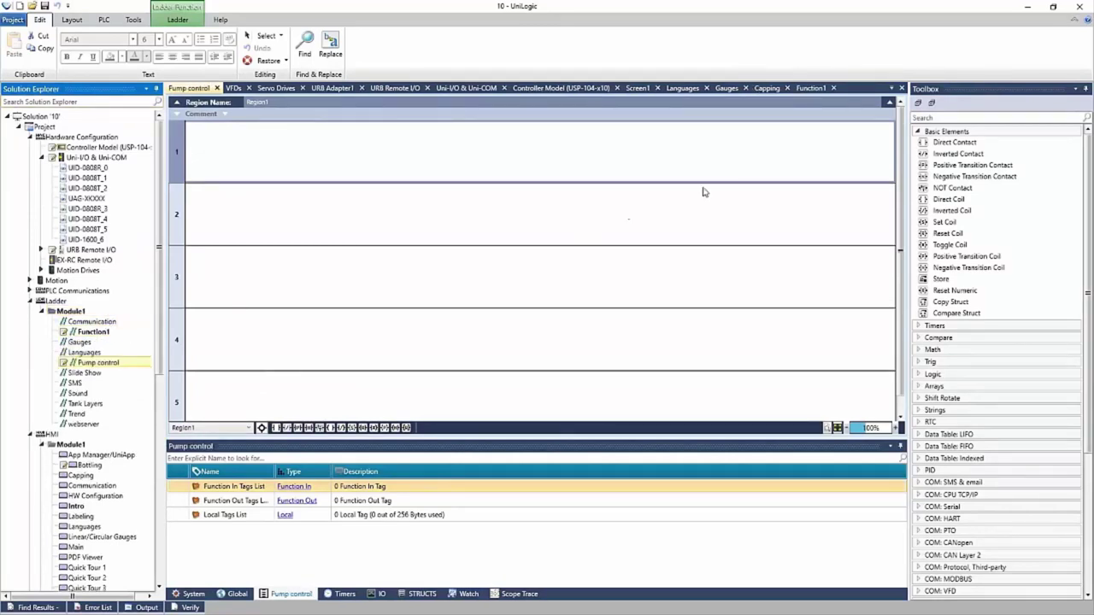
Add a Function In tag named Pump_UDFB of type Pump to the Pump control function
left_click(952, 133)
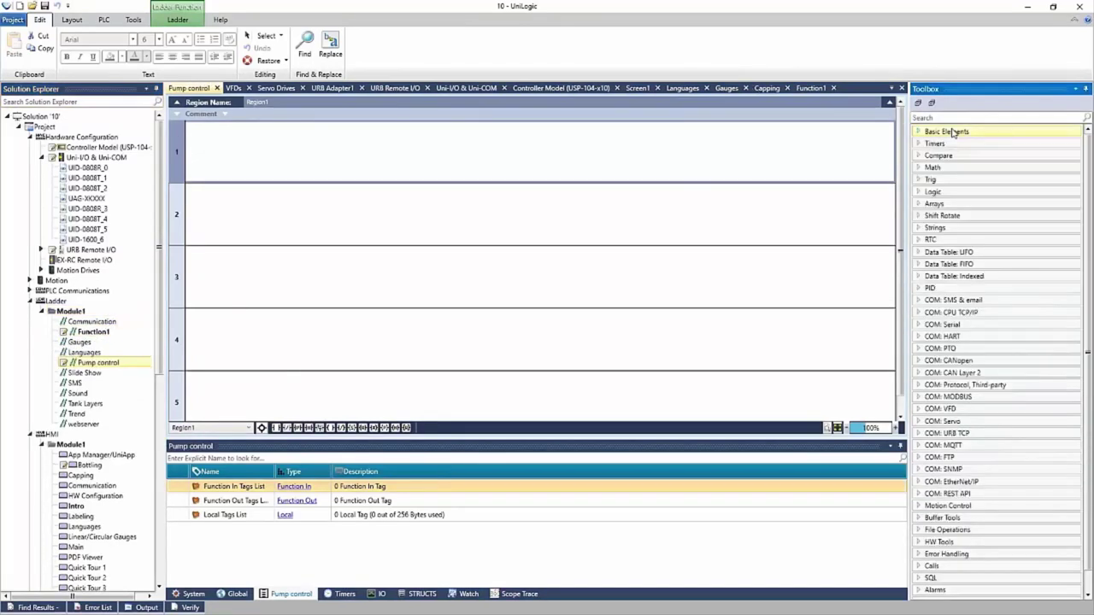
left_click(293, 487)
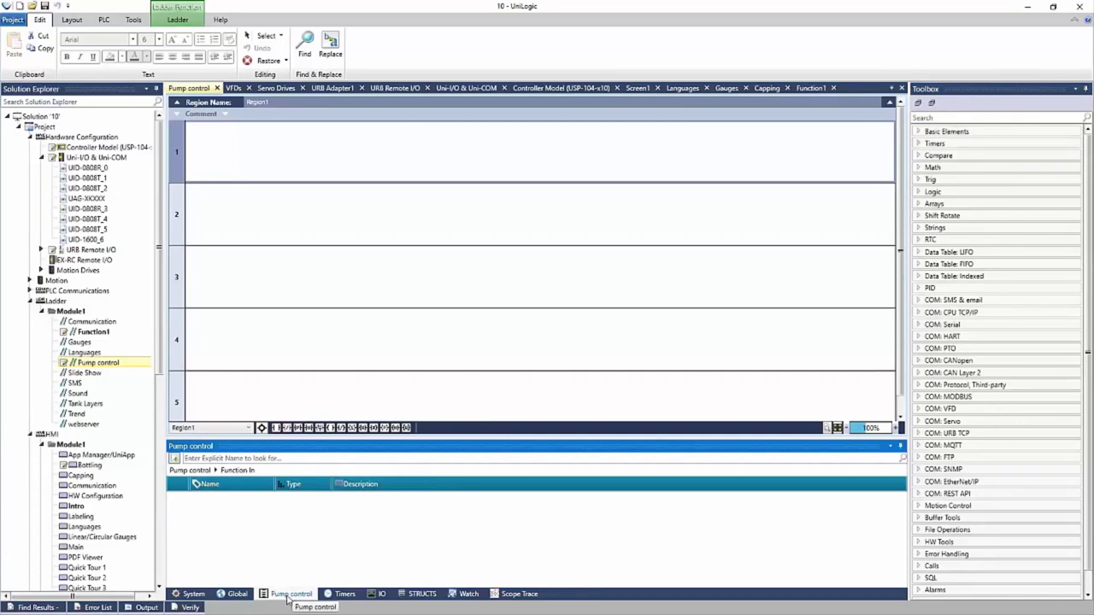
left_click(204, 470)
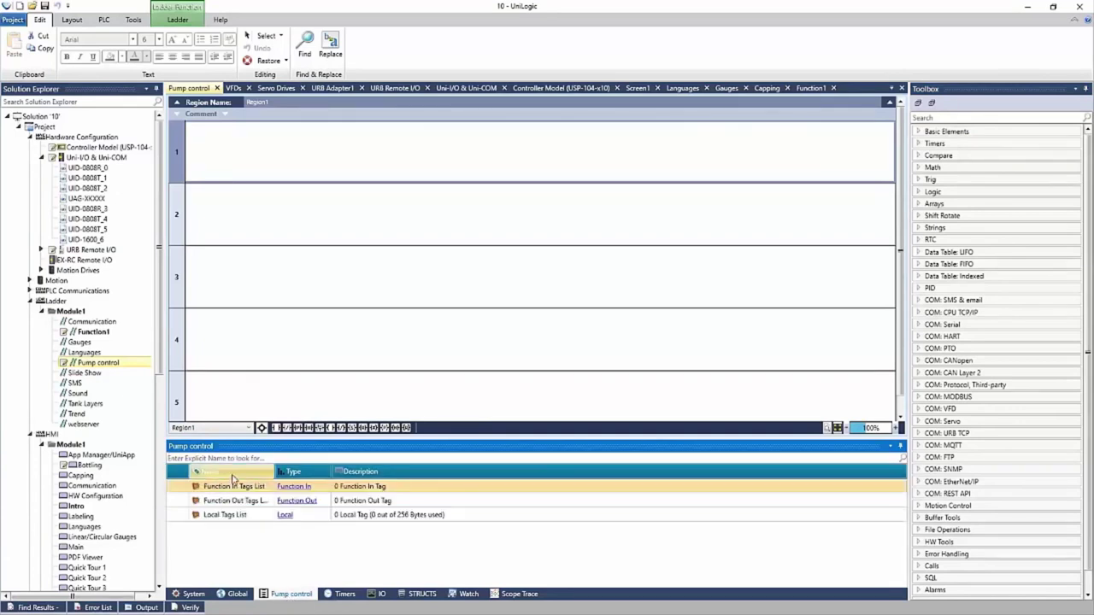
left_click(298, 488)
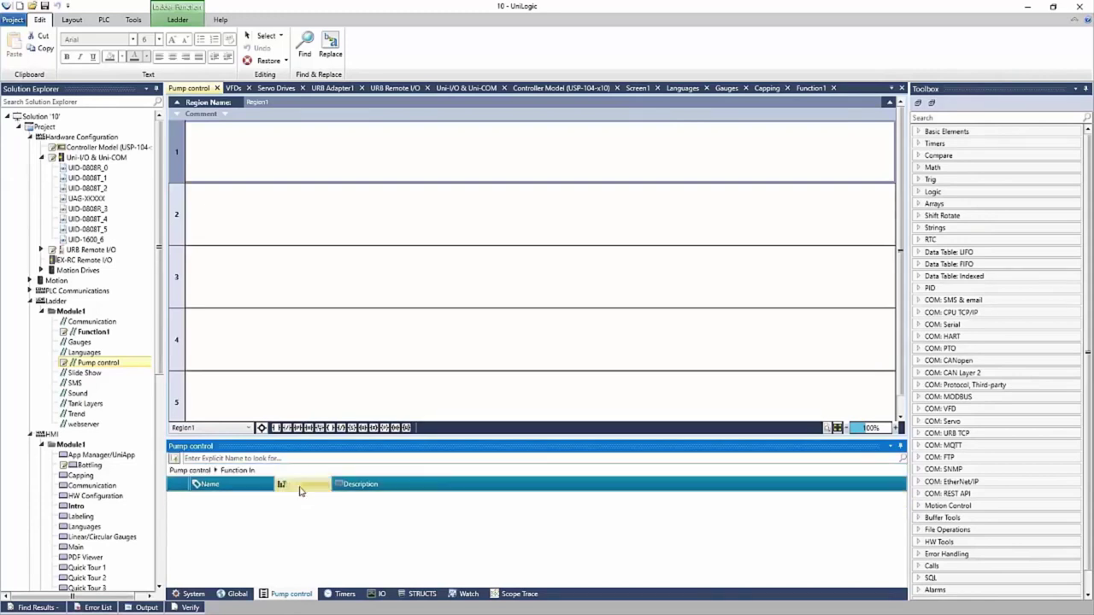
left_click(173, 460)
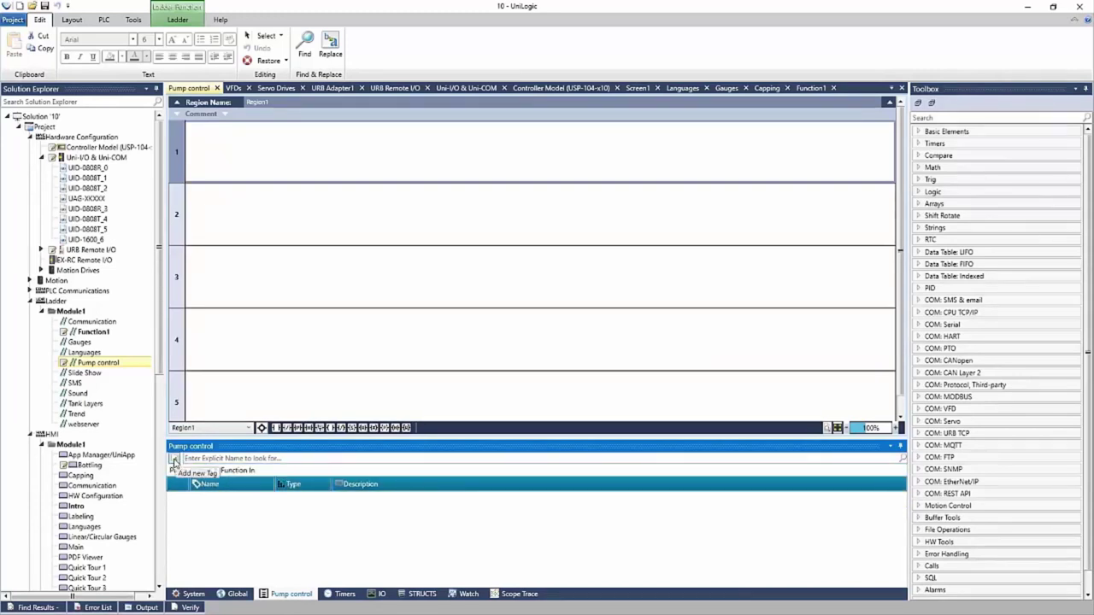
type("P")
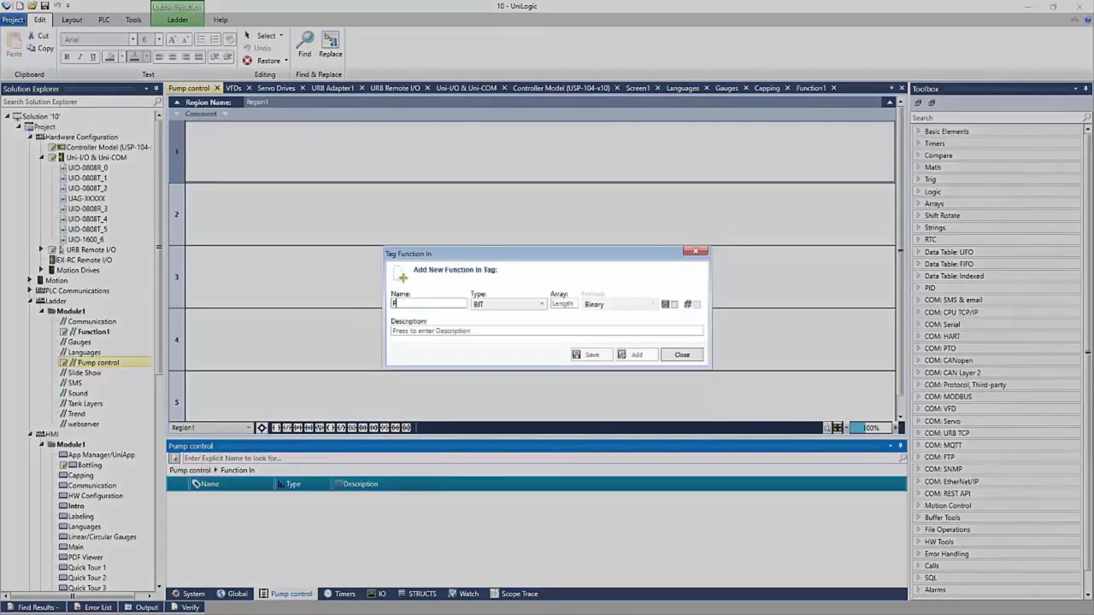
type("ump_UDFB")
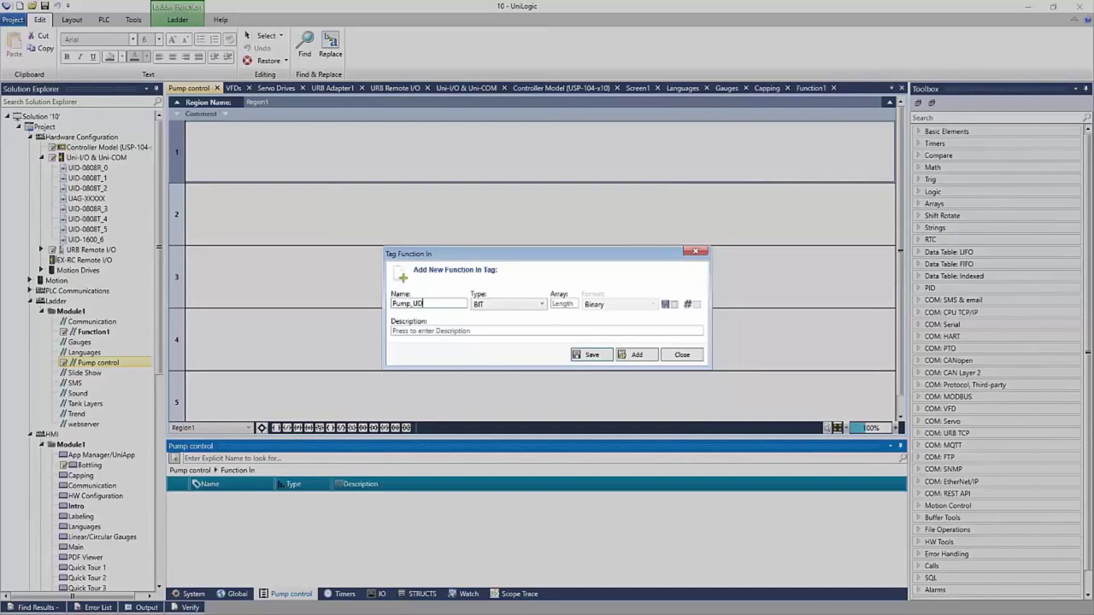
left_click(538, 306)
left_click_drag(600, 329, 596, 396)
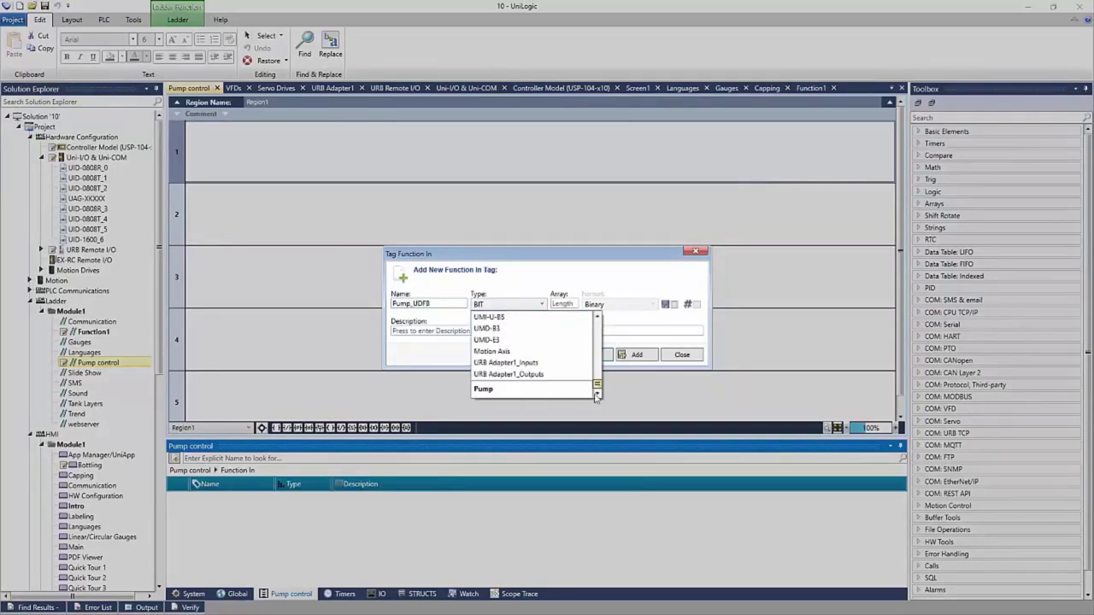
left_click(489, 390)
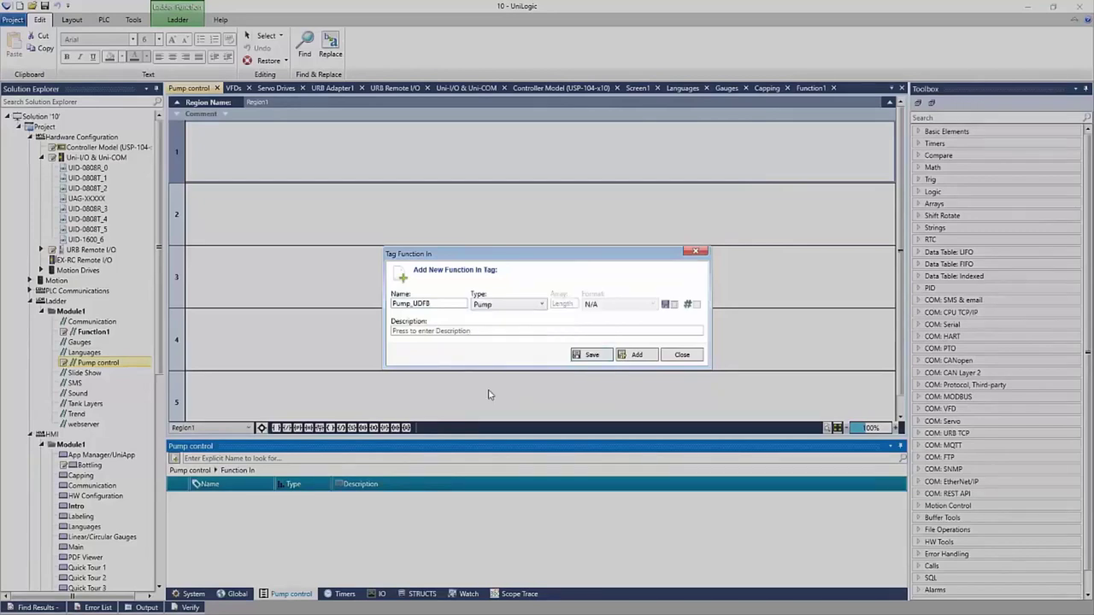
left_click(592, 355)
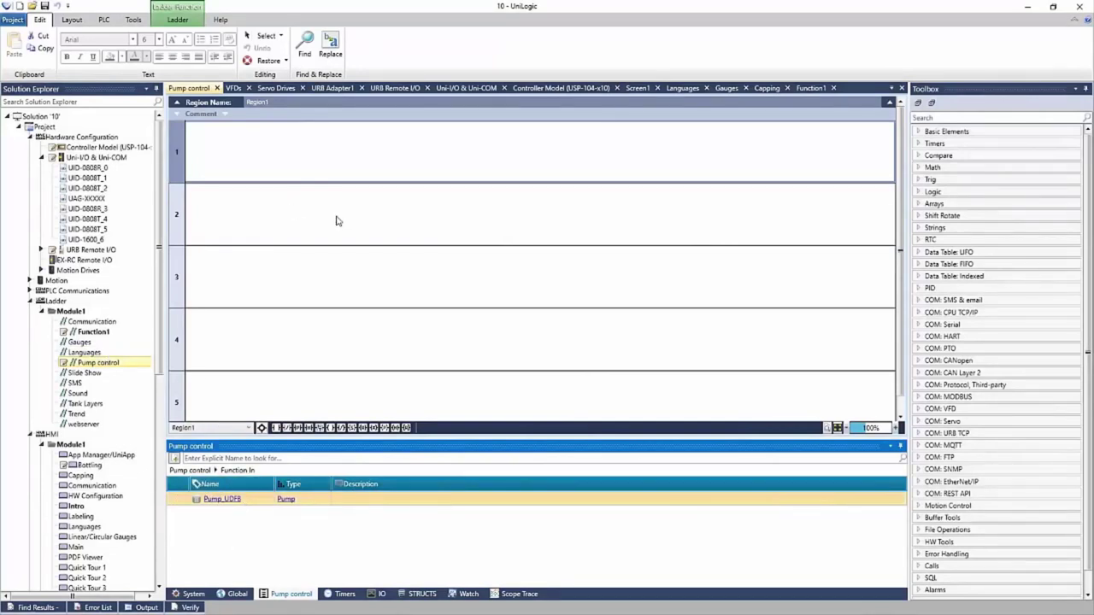
Insert a Greater Than comparison in rung 1 of Pump control and set its A operand to Pump_UDFB.Setpoint
left_click(928, 169)
left_click(943, 157)
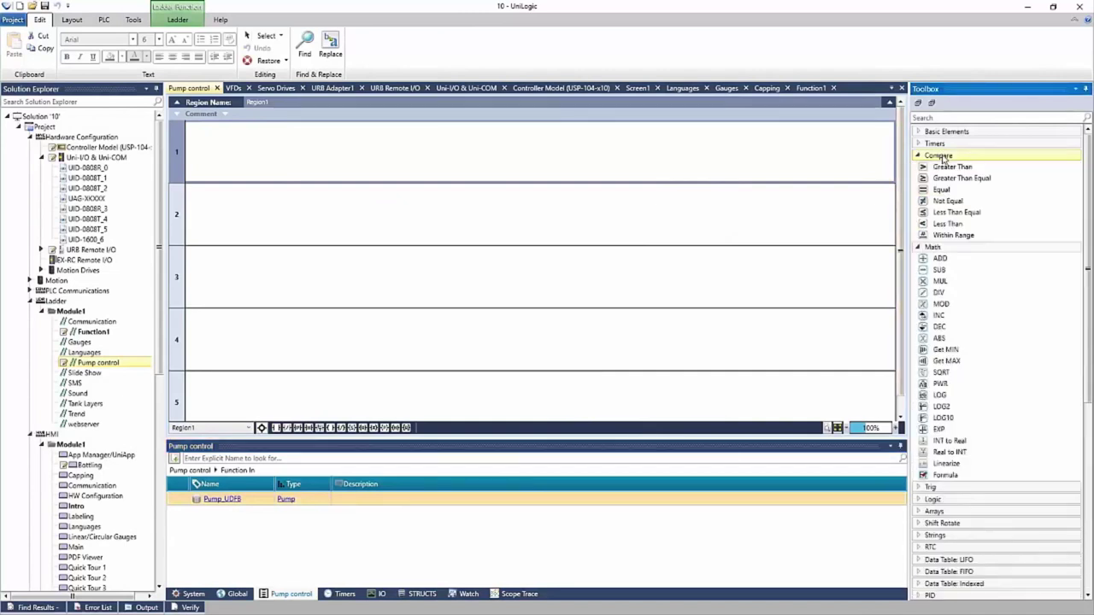
left_click_drag(952, 167, 195, 156)
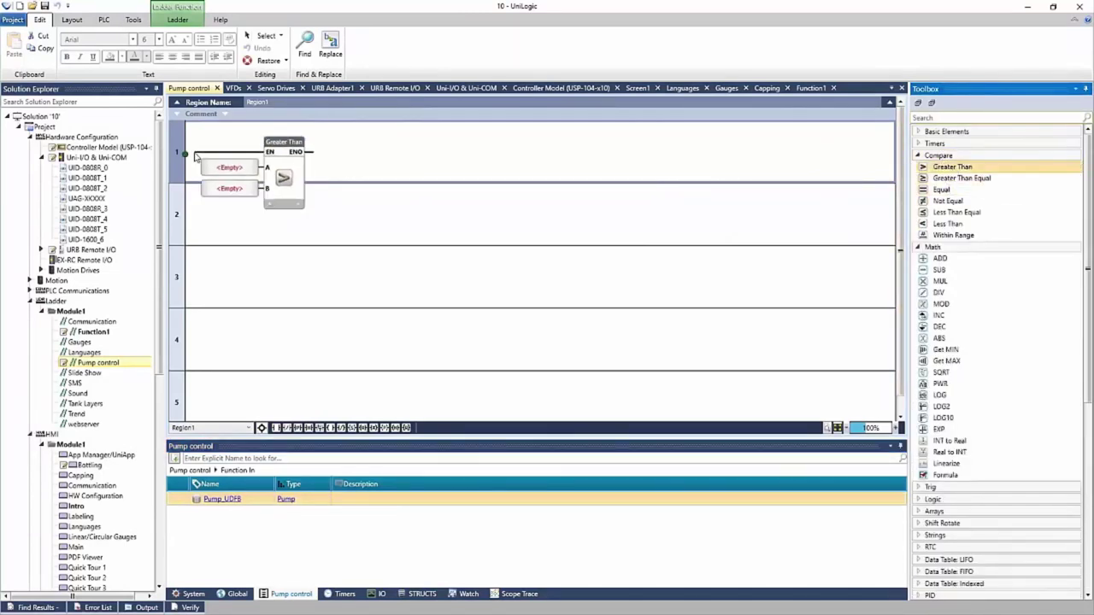
left_click(224, 182)
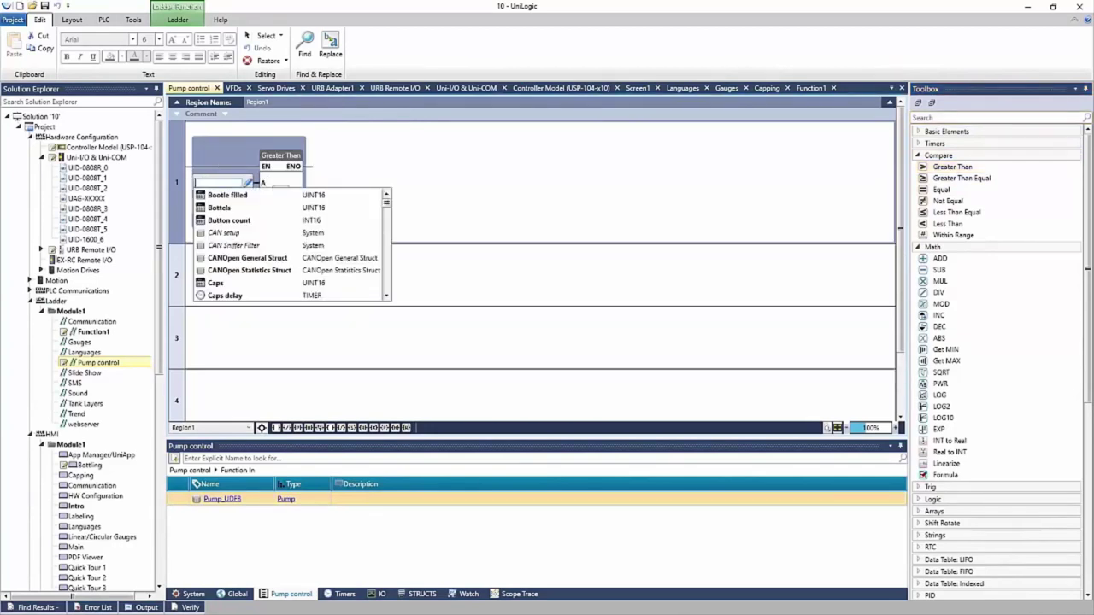
type("pump")
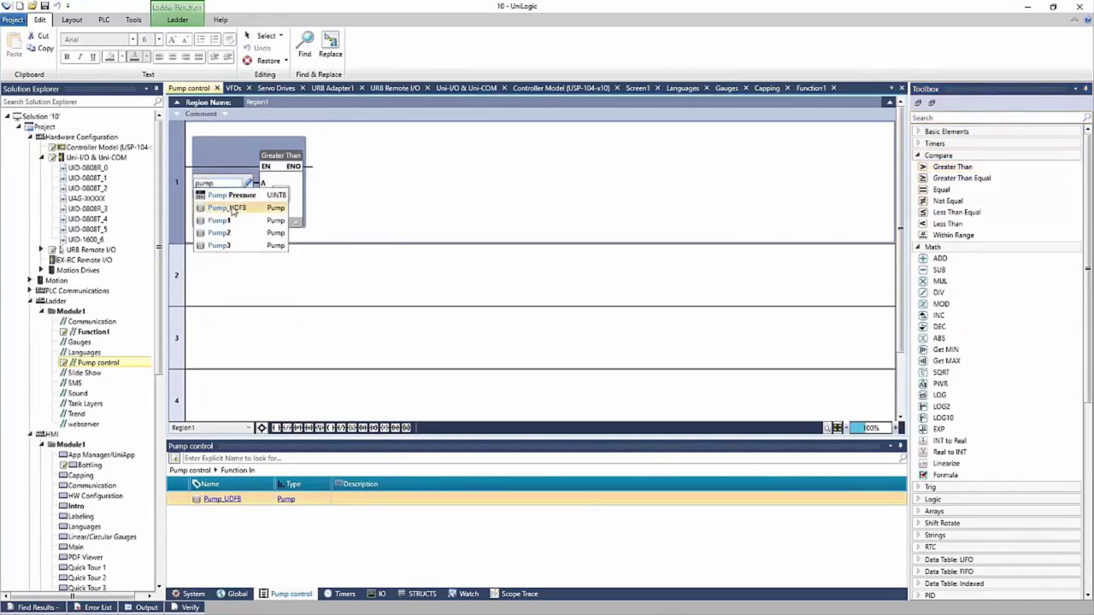
left_click(232, 209)
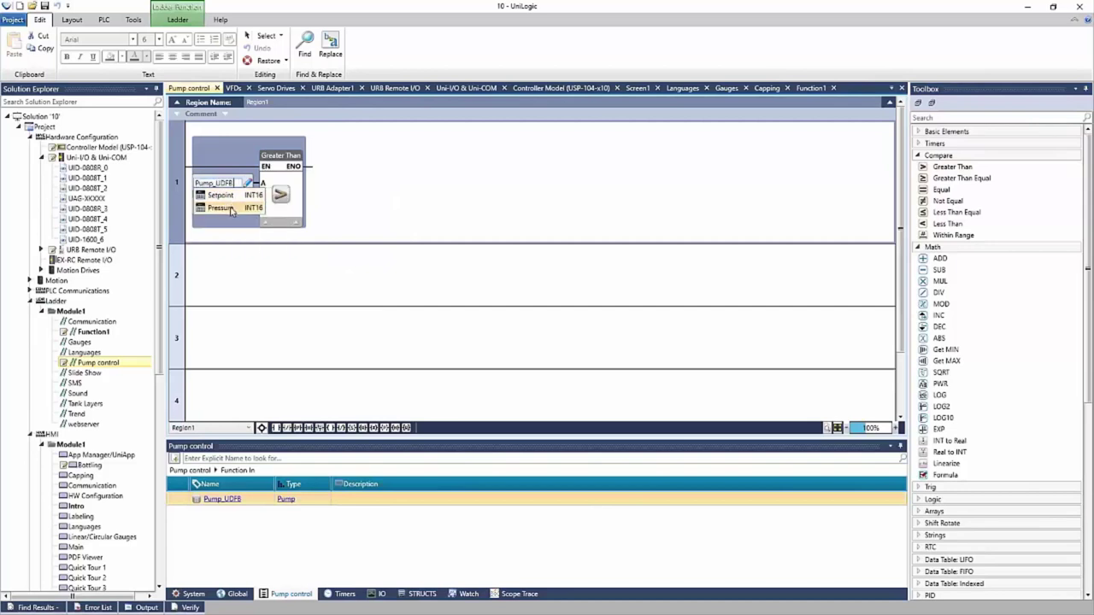
left_click(229, 195)
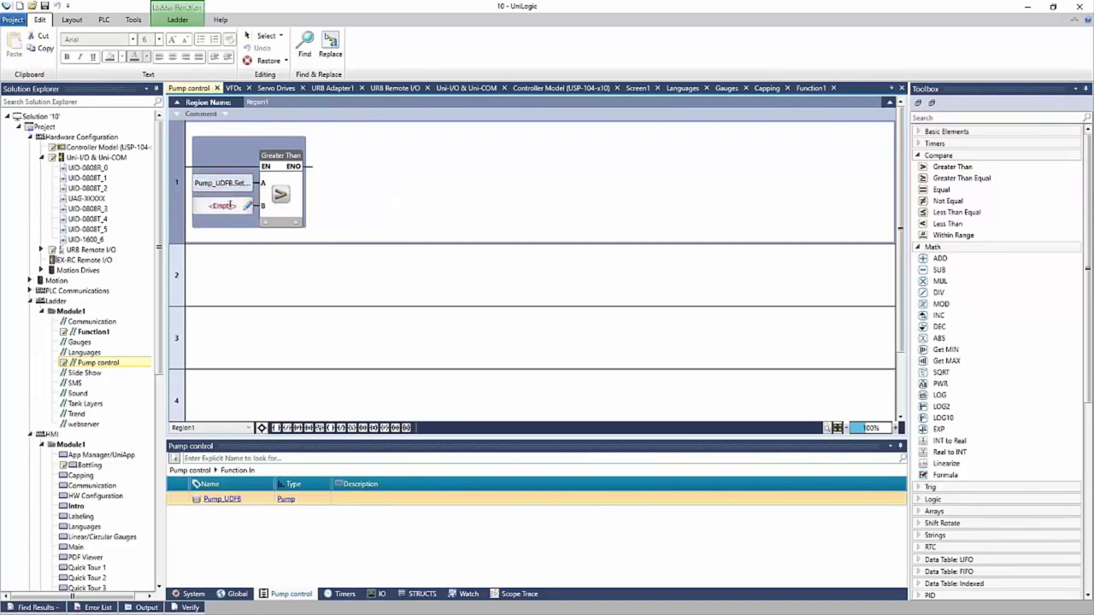
Set the B operand of the Greater Than comparison to Pump_UDFB.Pressure
left_click(229, 206)
type("pum")
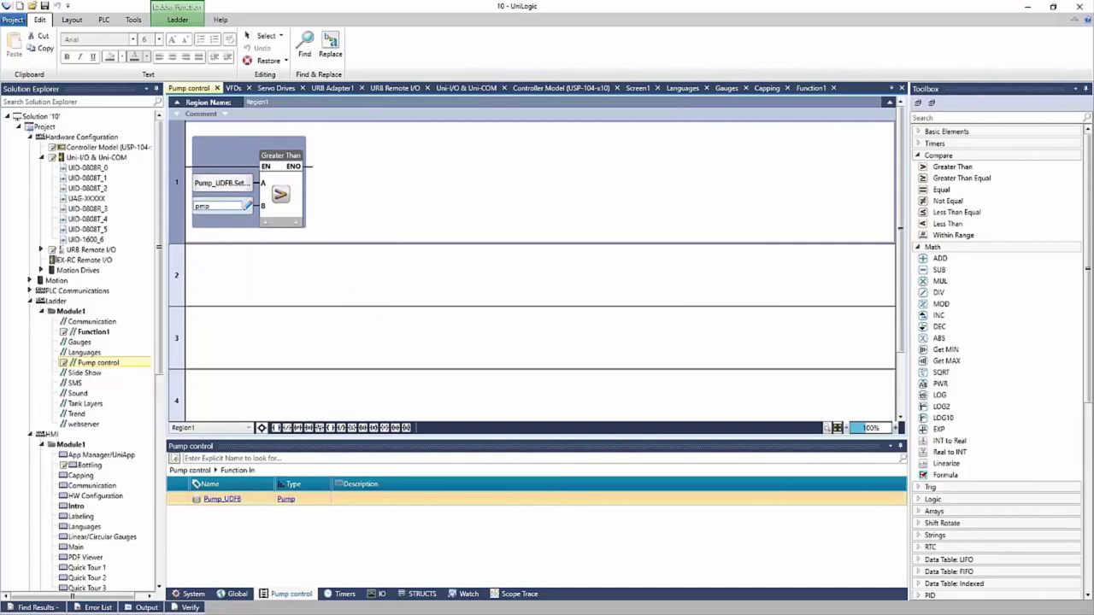
type("p")
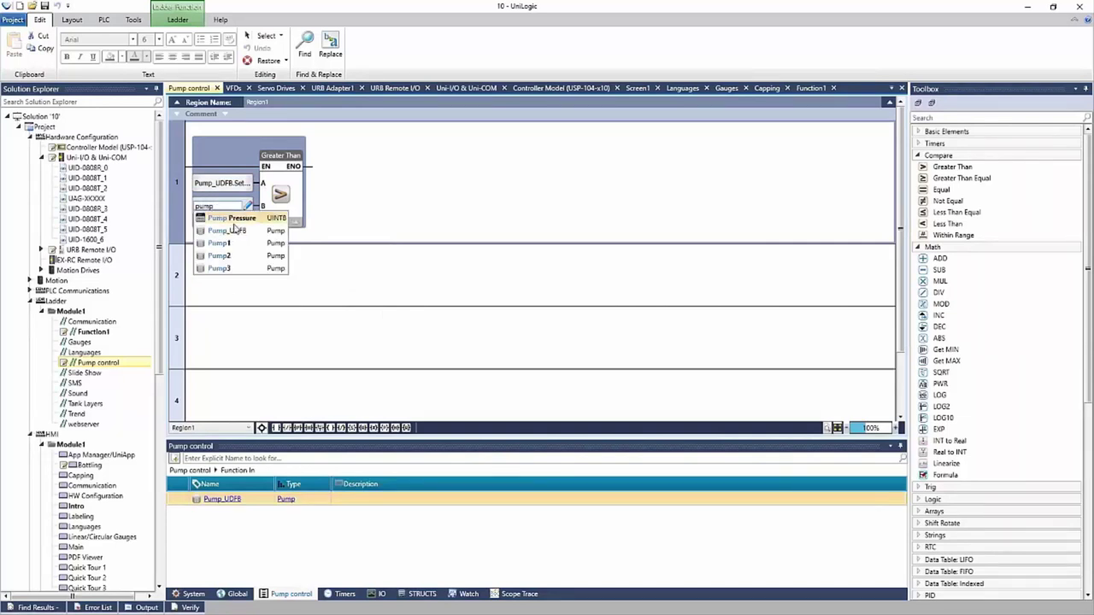
left_click(236, 230)
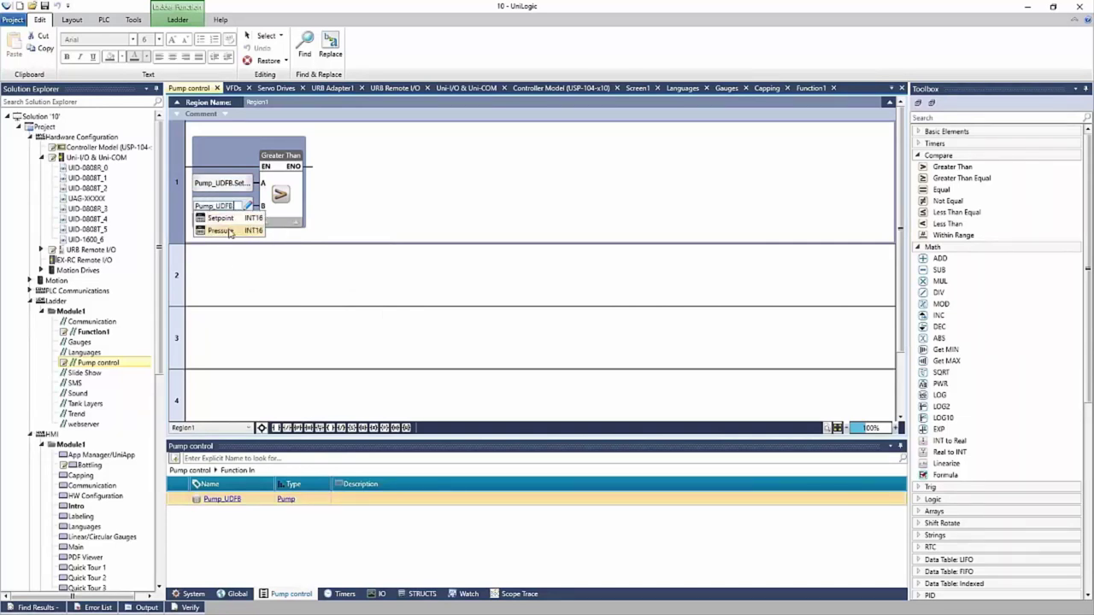
left_click(222, 231)
Add a Direct Coil after the Greater Than comparison and link it to Pump_UDFB.On/Off
left_click(968, 133)
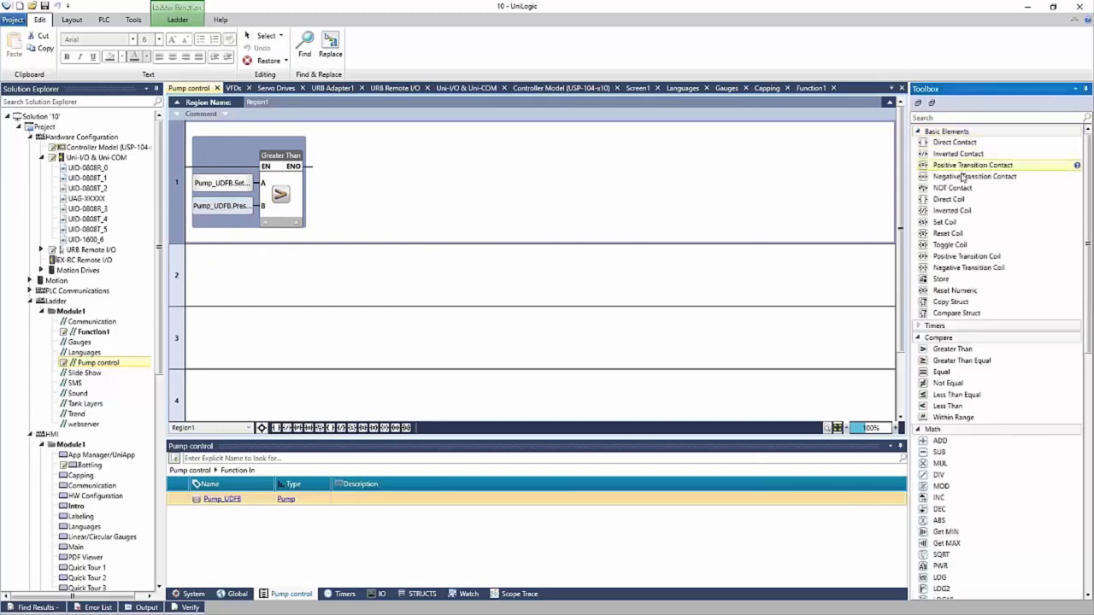
left_click_drag(949, 199, 315, 169)
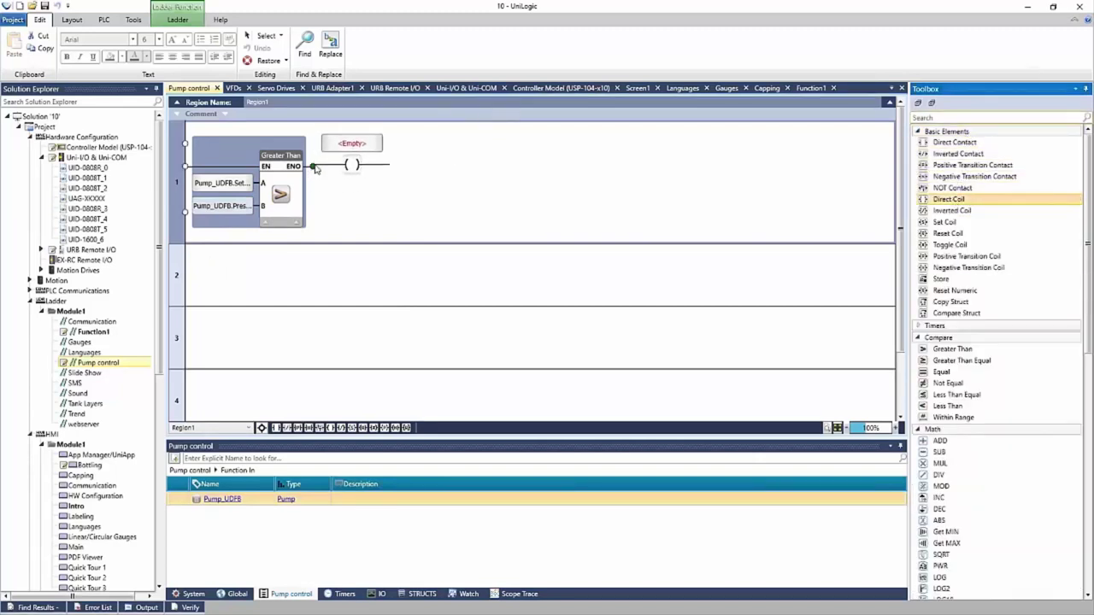
left_click(352, 144)
type("pm")
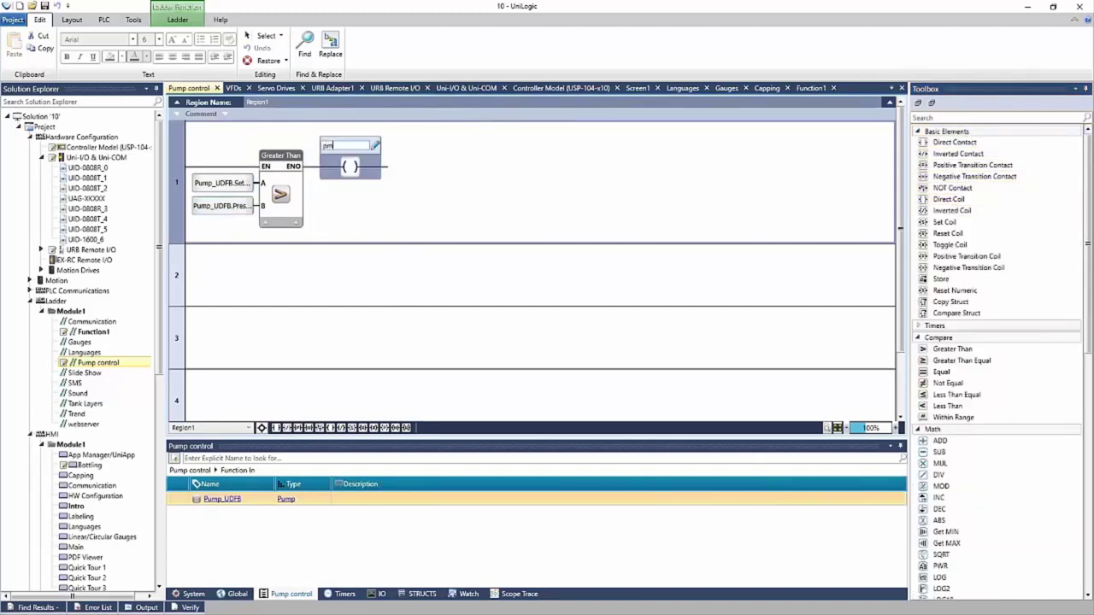
left_click(341, 152)
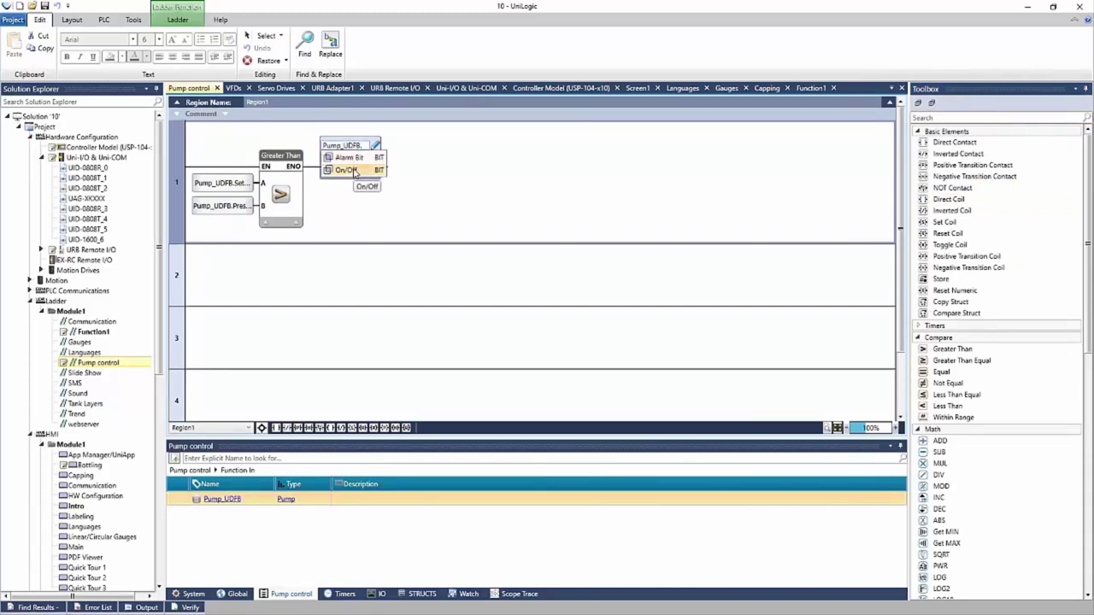
left_click(346, 170)
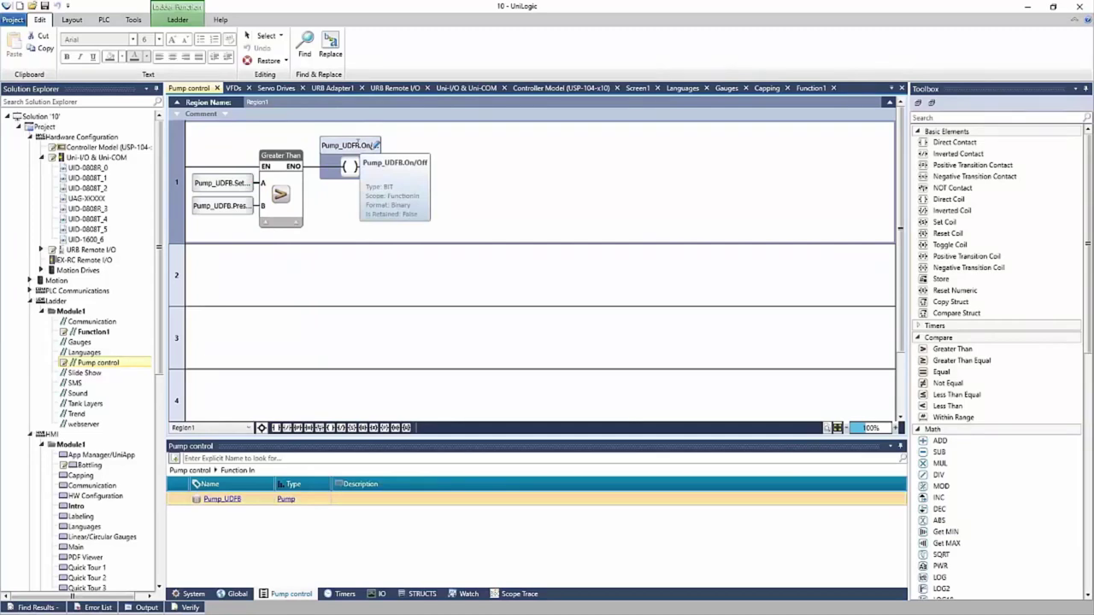
Open Function1 and insert a call to Pump control in rung 1 with Pump1 as its input
double_click(102, 331)
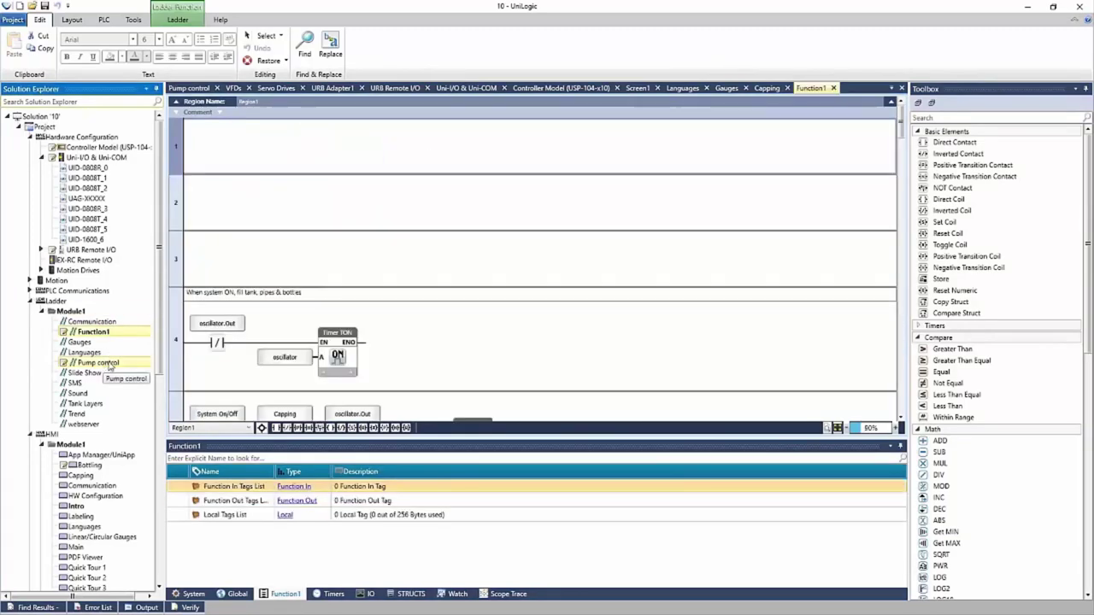
left_click(964, 133)
left_click(966, 157)
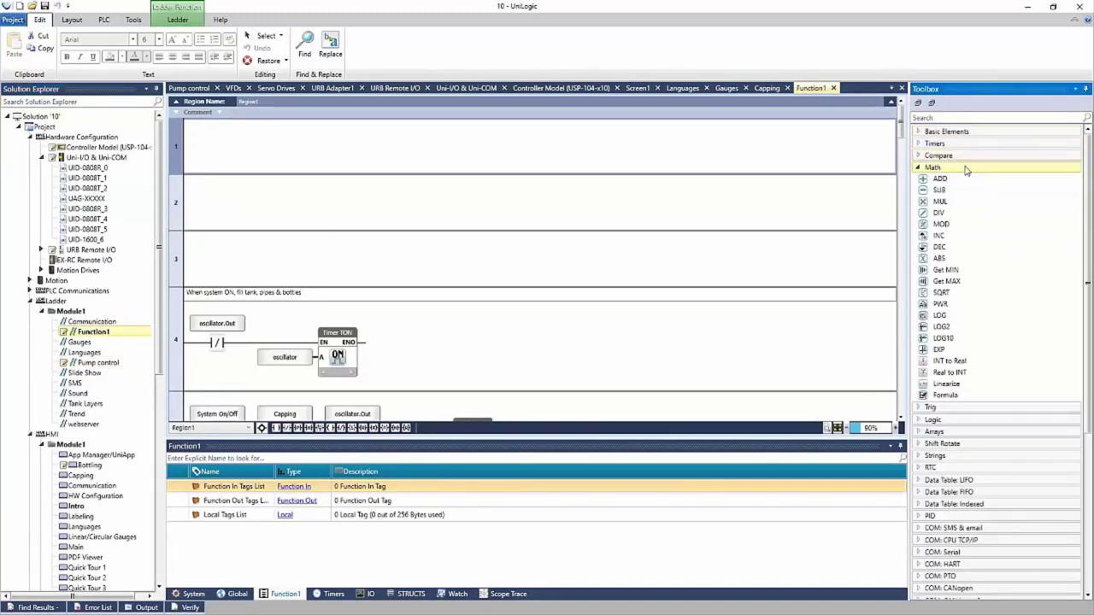
left_click(966, 168)
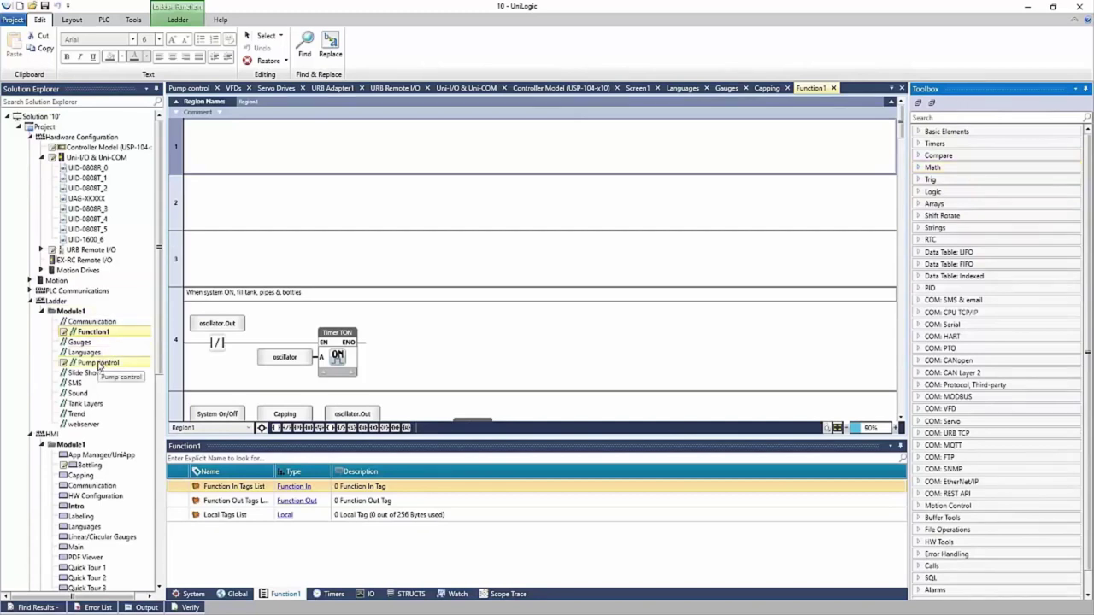
left_click_drag(98, 366, 243, 162)
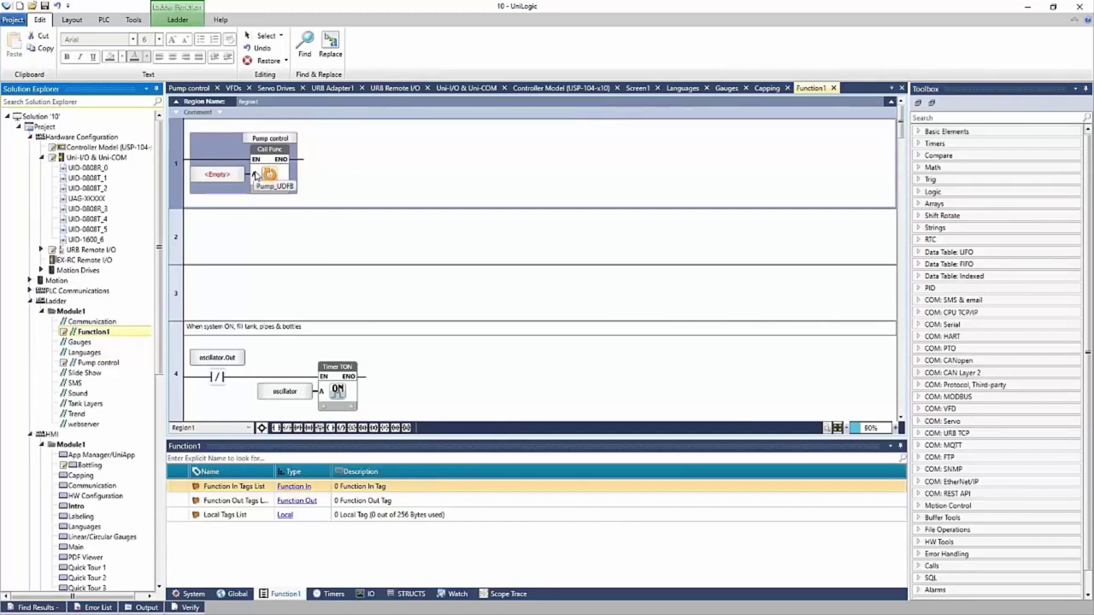
left_click(214, 174)
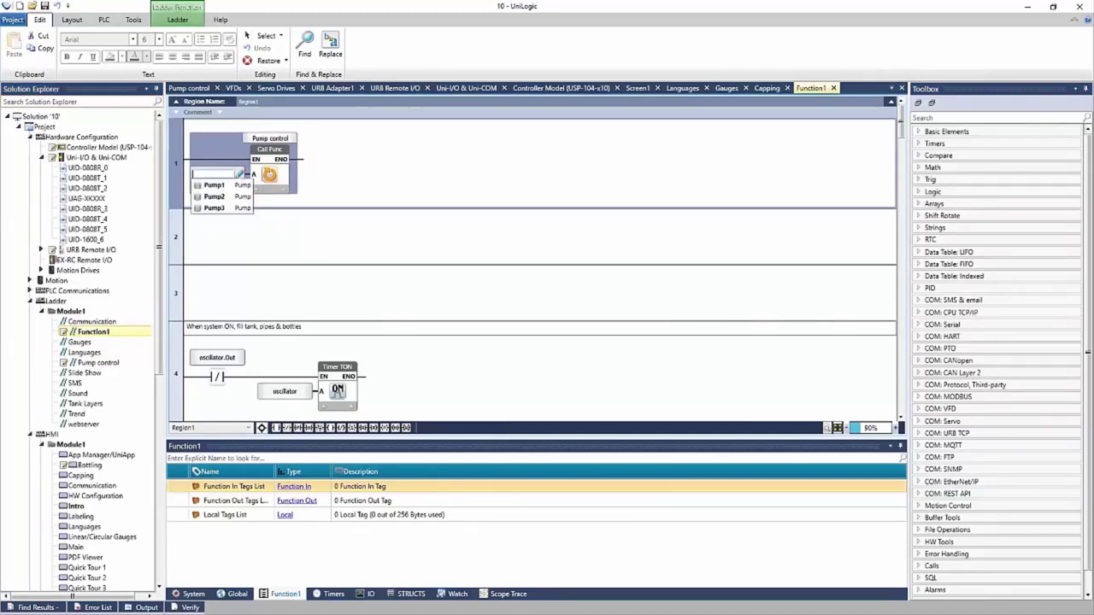
left_click(219, 186)
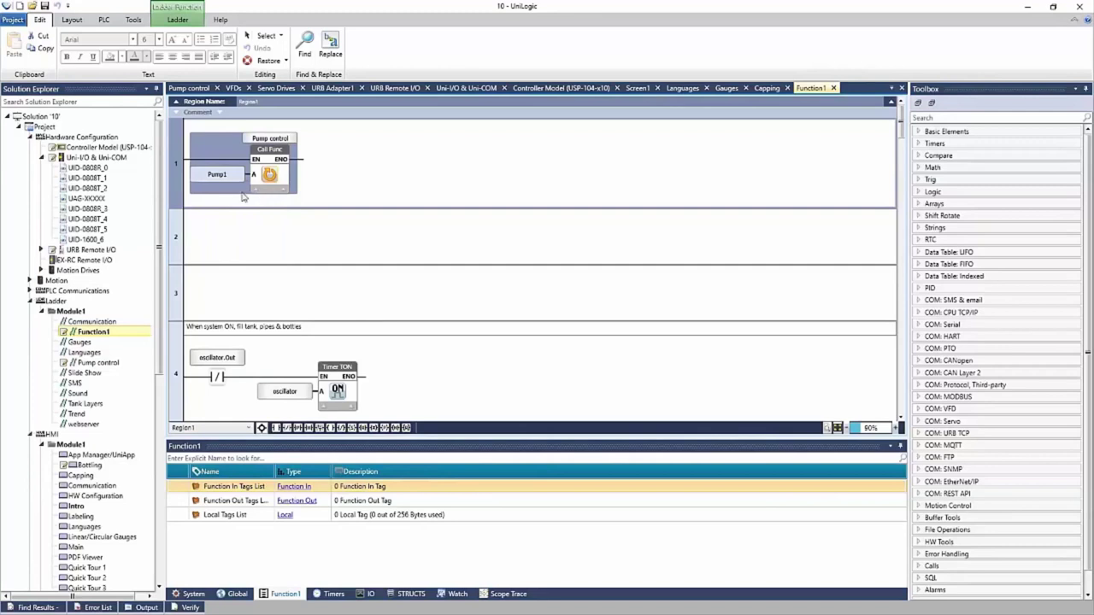
mouse_move(217, 174)
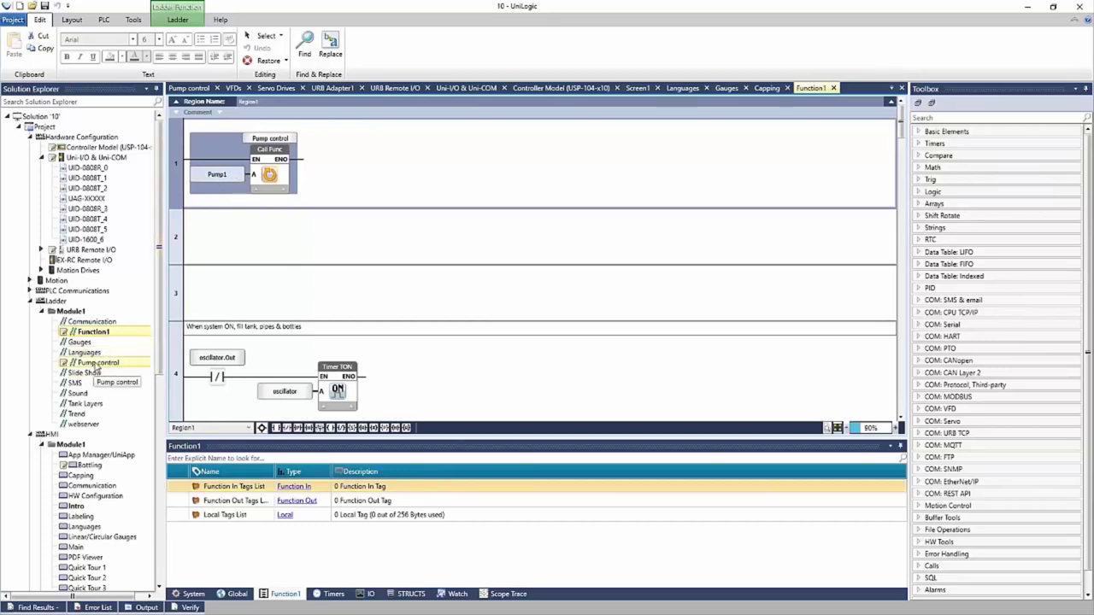
Add two more Pump control calls in series in rung 1 of Function1, with Pump2 and Pump3 as their inputs
left_click_drag(97, 366, 340, 175)
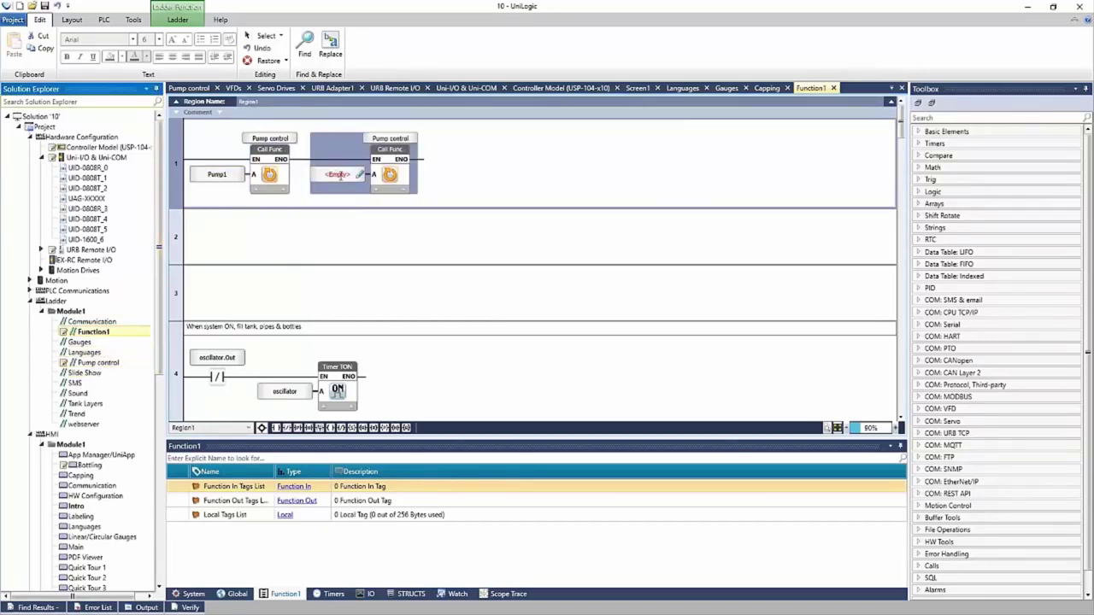
left_click(340, 174)
type("pump")
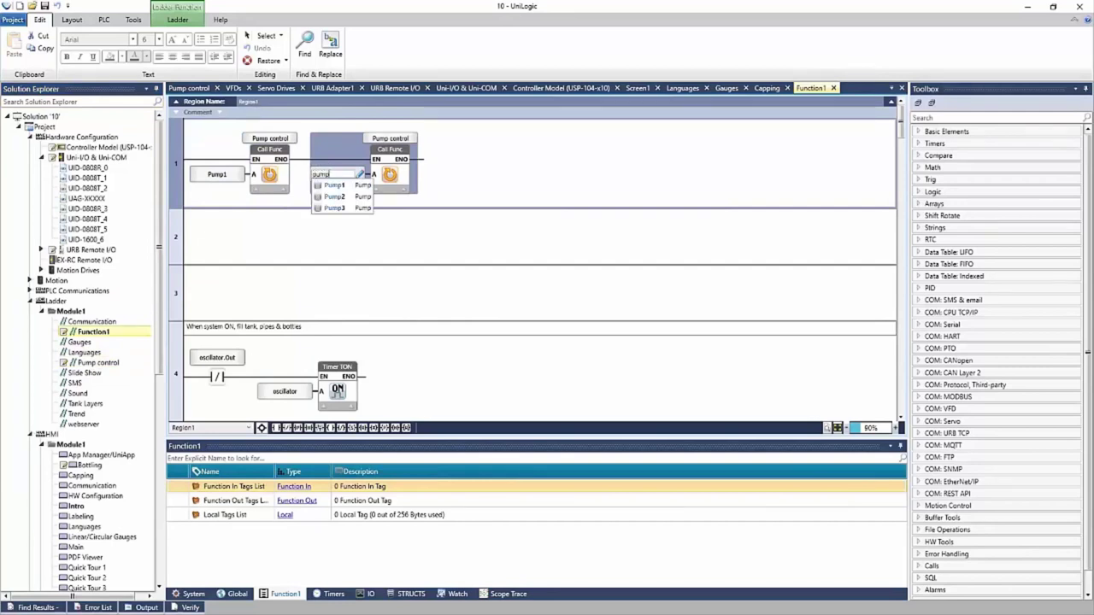
left_click(334, 196)
left_click_drag(83, 367, 468, 176)
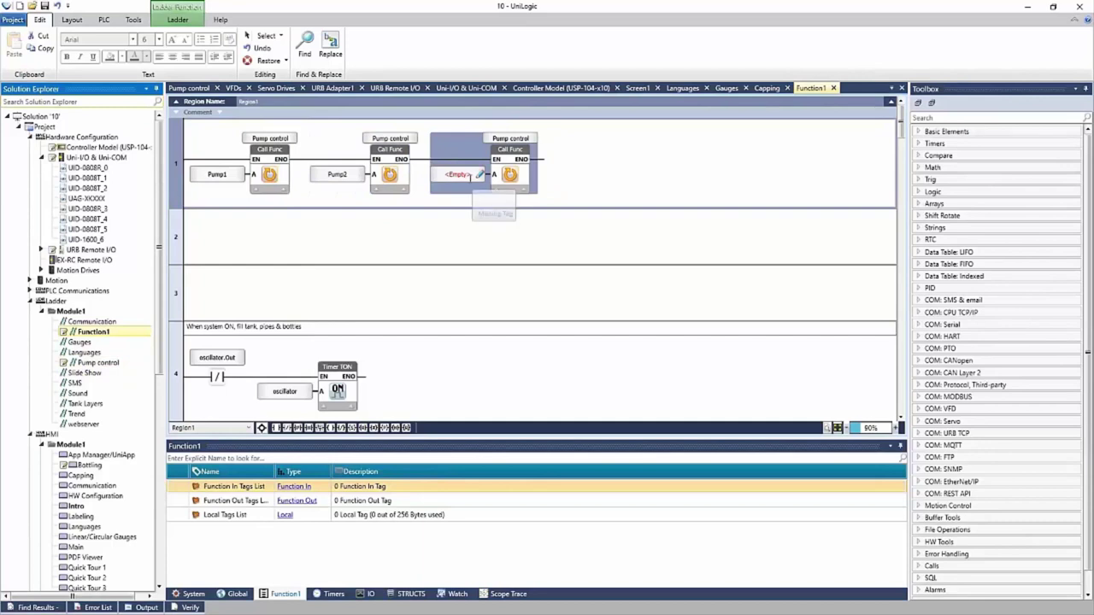
left_click(468, 176)
type("pump")
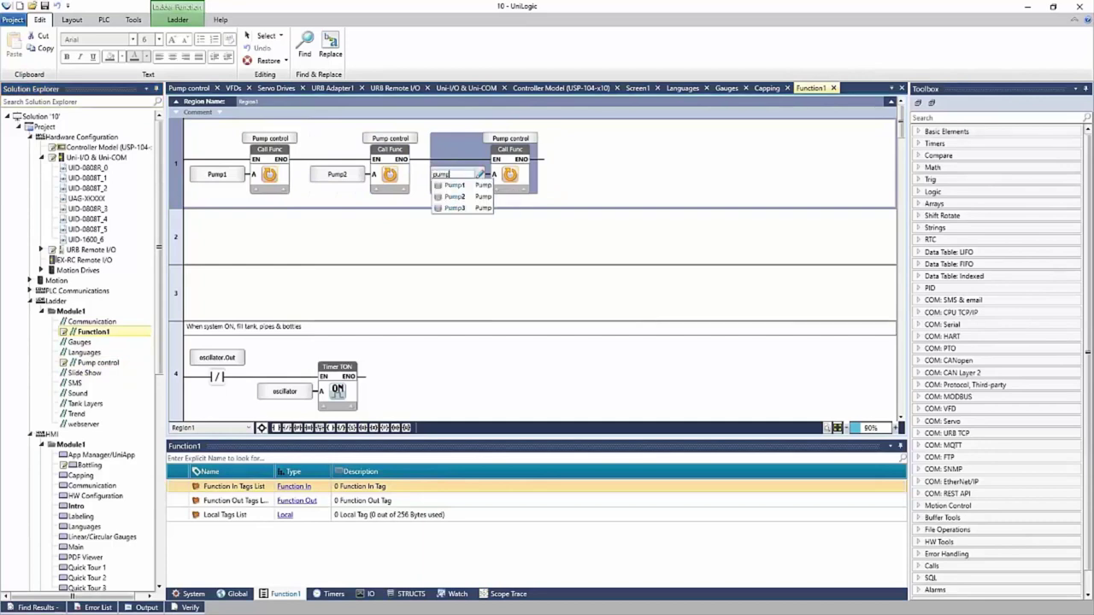
left_click(468, 208)
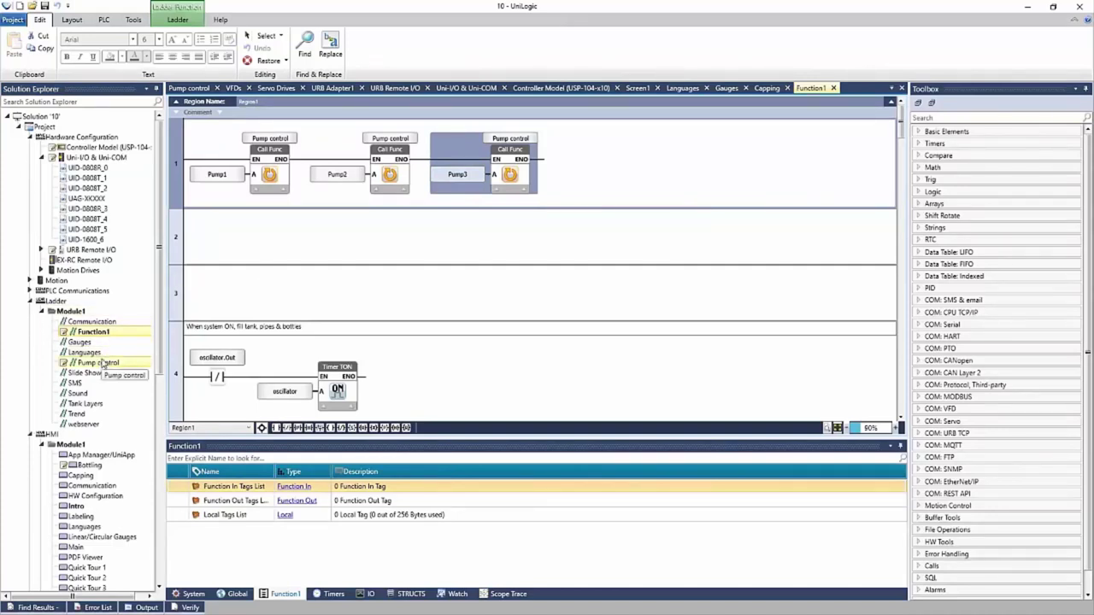
left_click(218, 162)
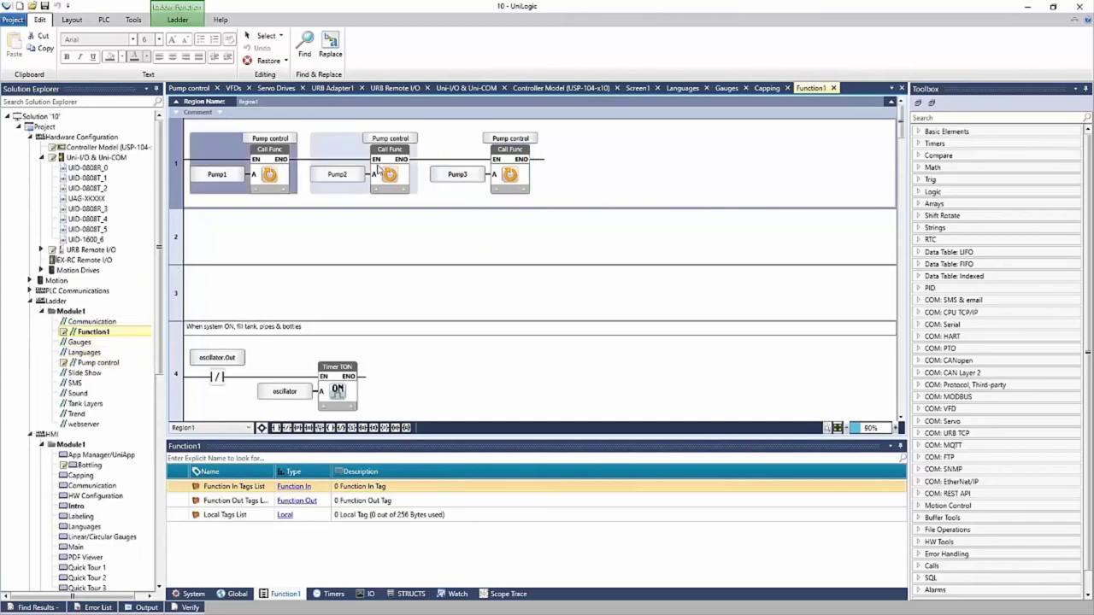
left_click(378, 168)
left_click(512, 175)
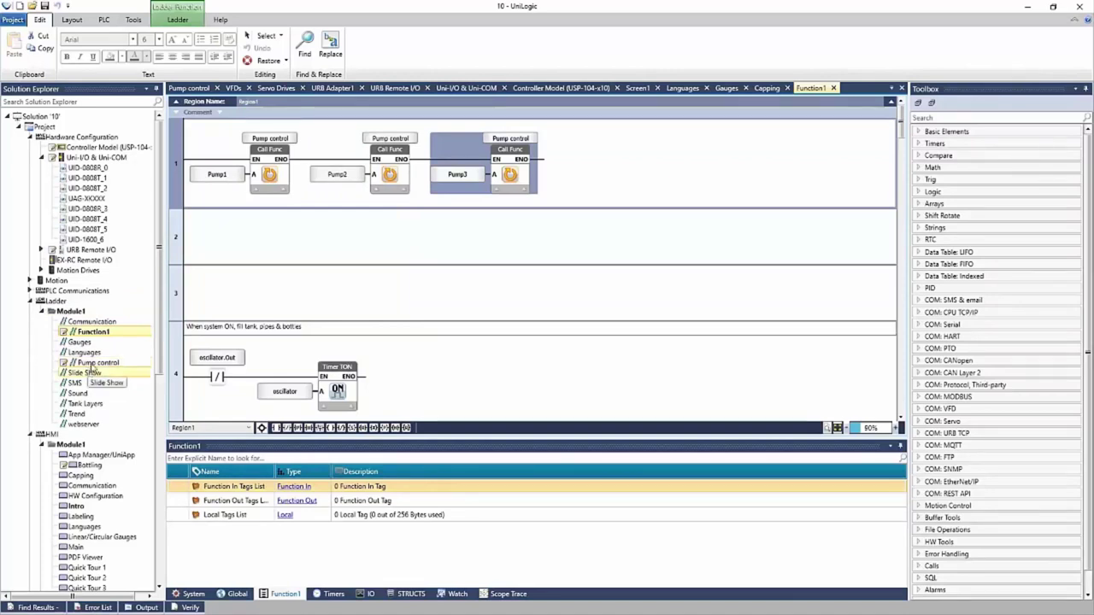
Add a new HMI custom control to the project and rename it Pump CC
left_click_drag(163, 210, 172, 342)
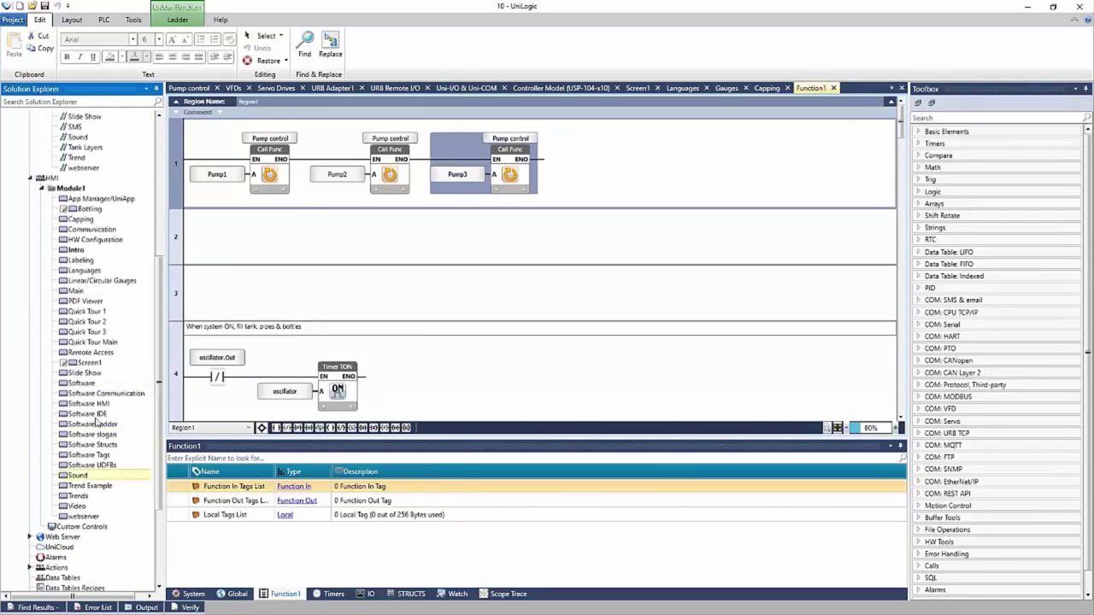
double_click(73, 528)
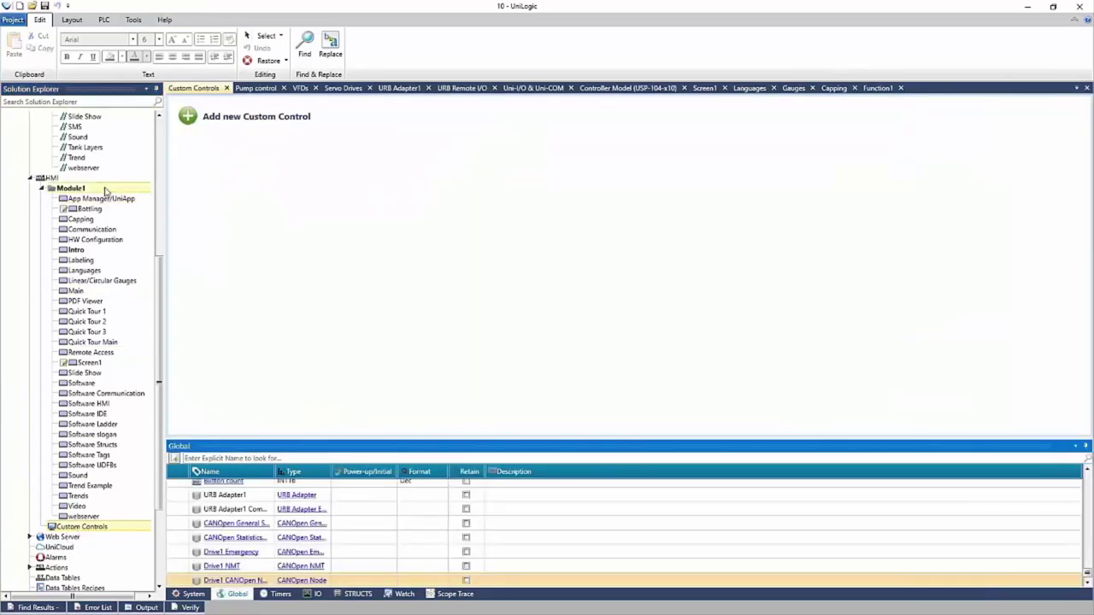
left_click(190, 118)
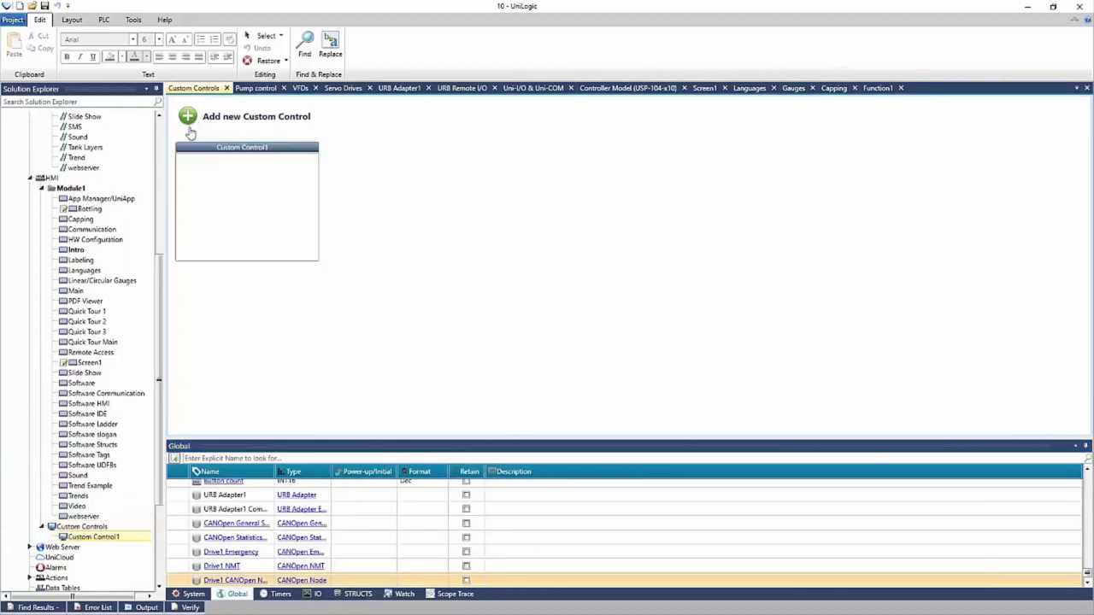
right_click(94, 536)
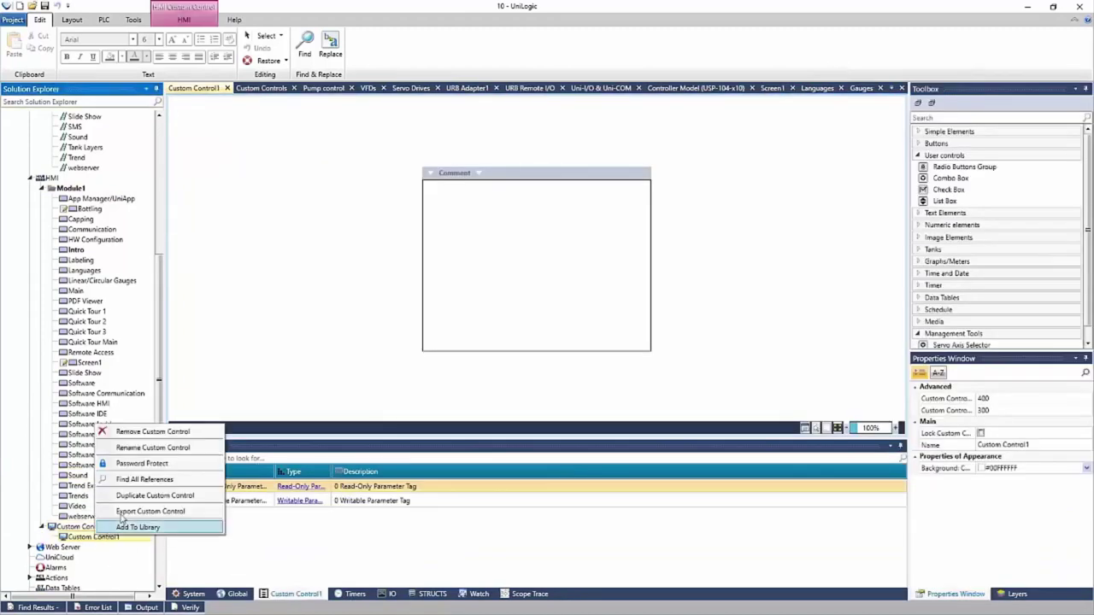
left_click(153, 447)
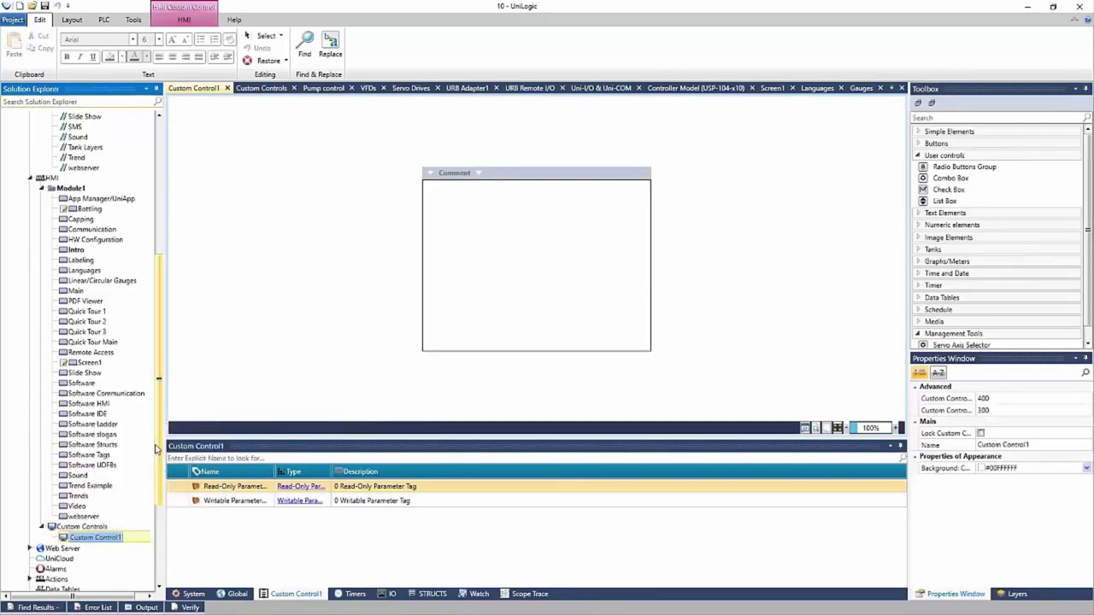
type("F")
type("ump CC")
key("Return")
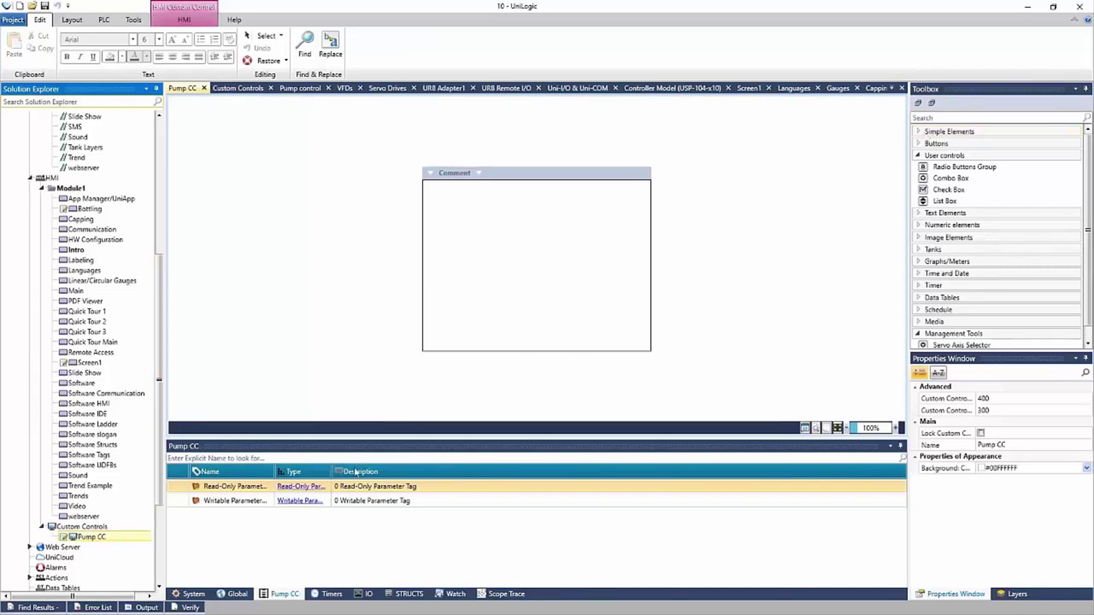
Add a writable parameter tag named Pump_CC of type Pump to the Pump CC custom control
left_click(305, 502)
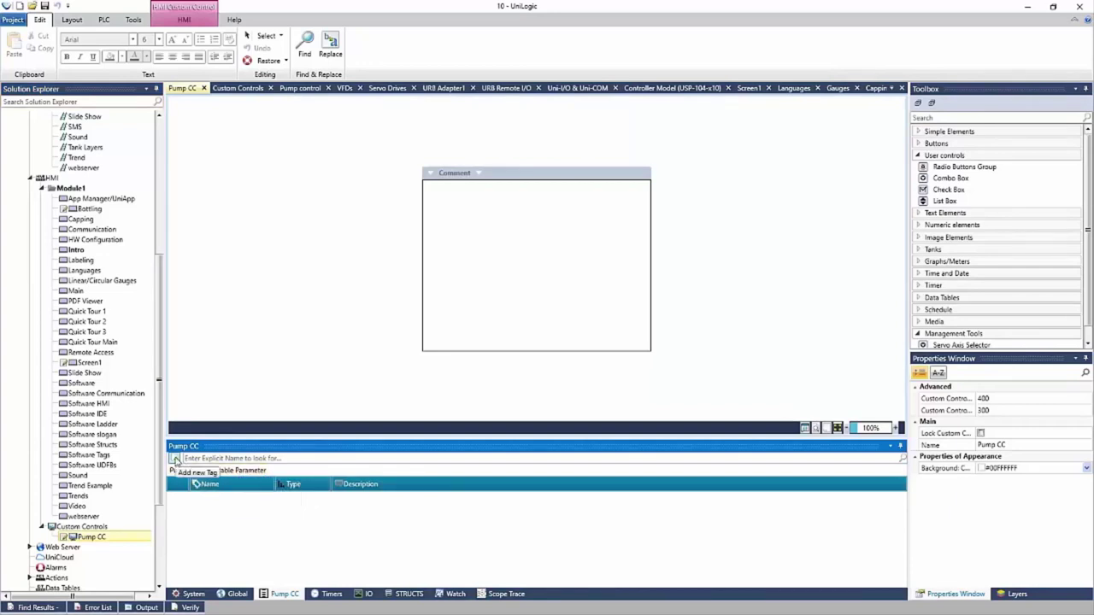
left_click(174, 459)
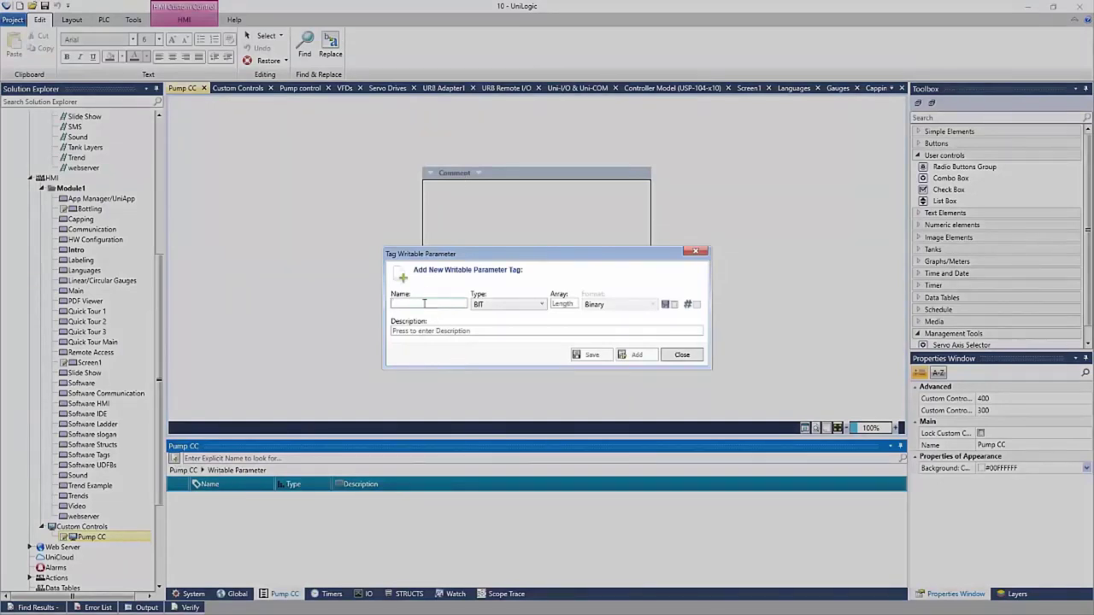
type("Pump_CC")
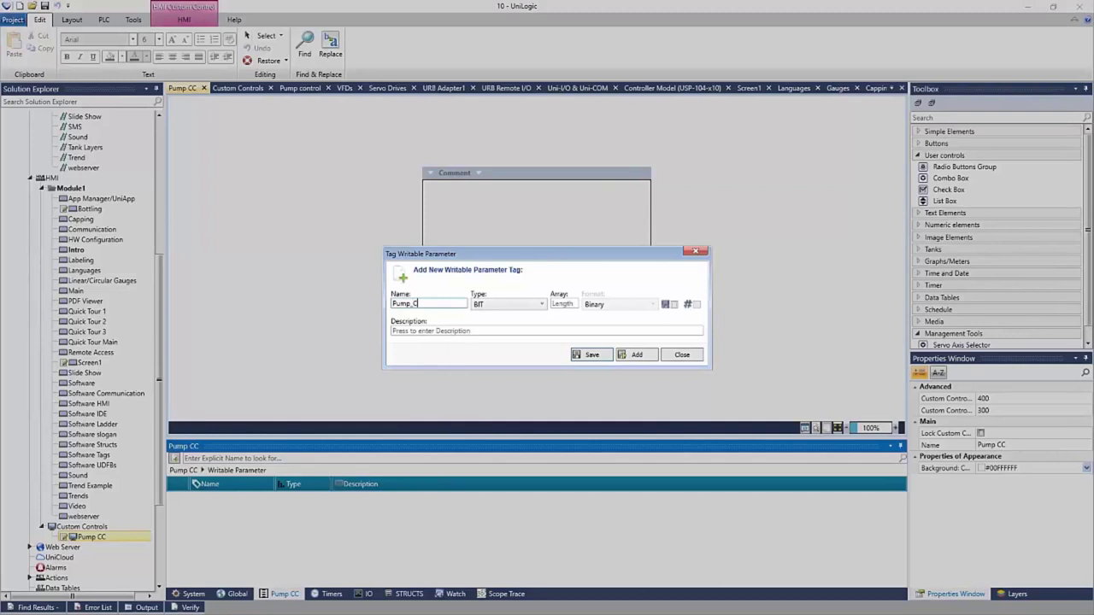
left_click(518, 305)
left_click_drag(597, 326, 597, 395)
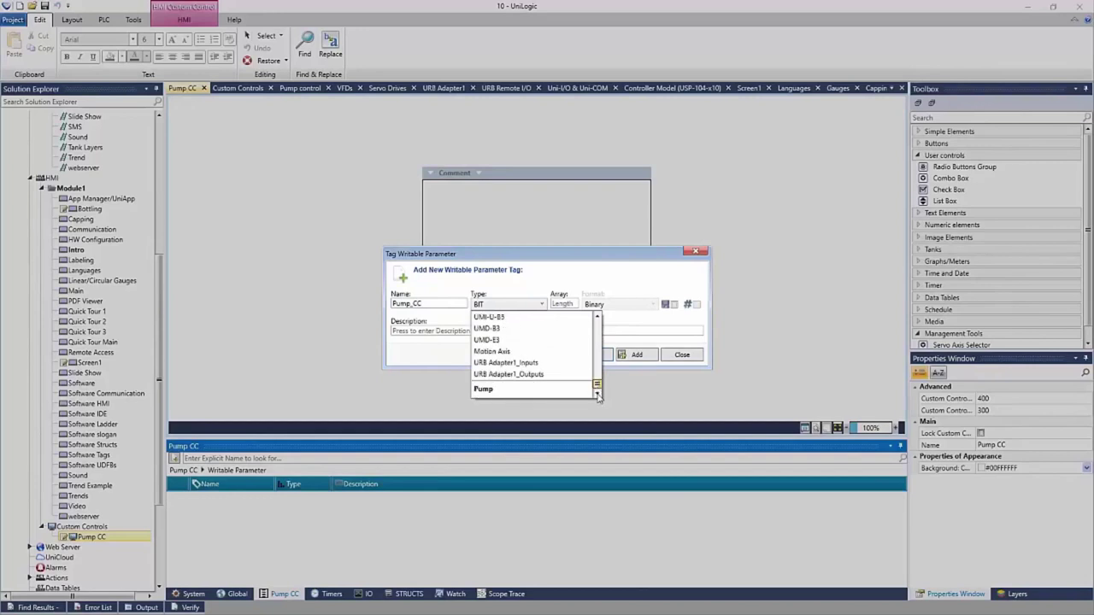
left_click(502, 391)
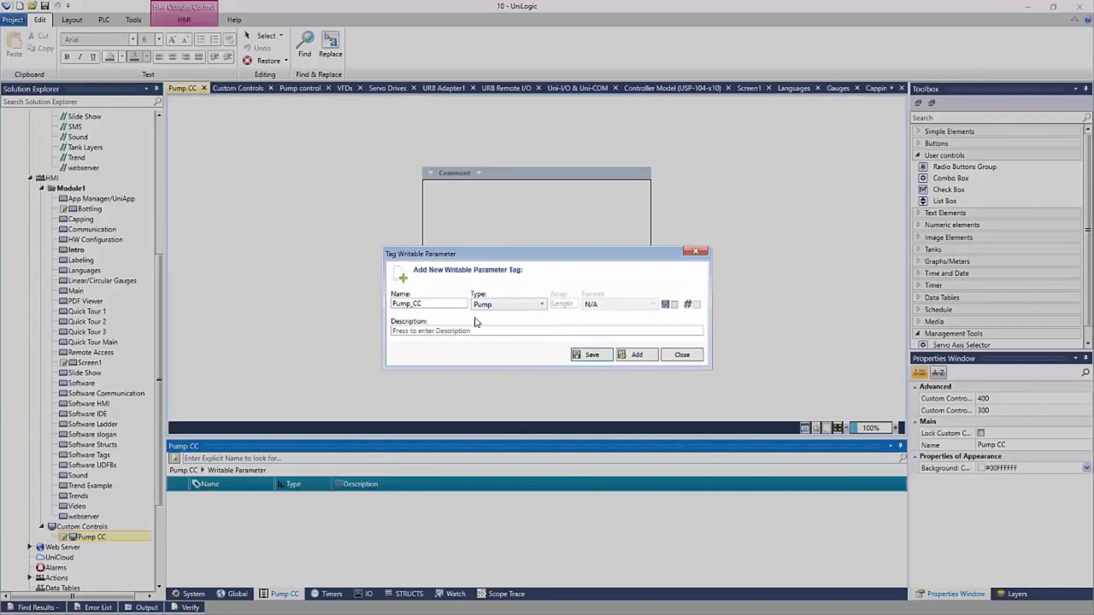
left_click(593, 355)
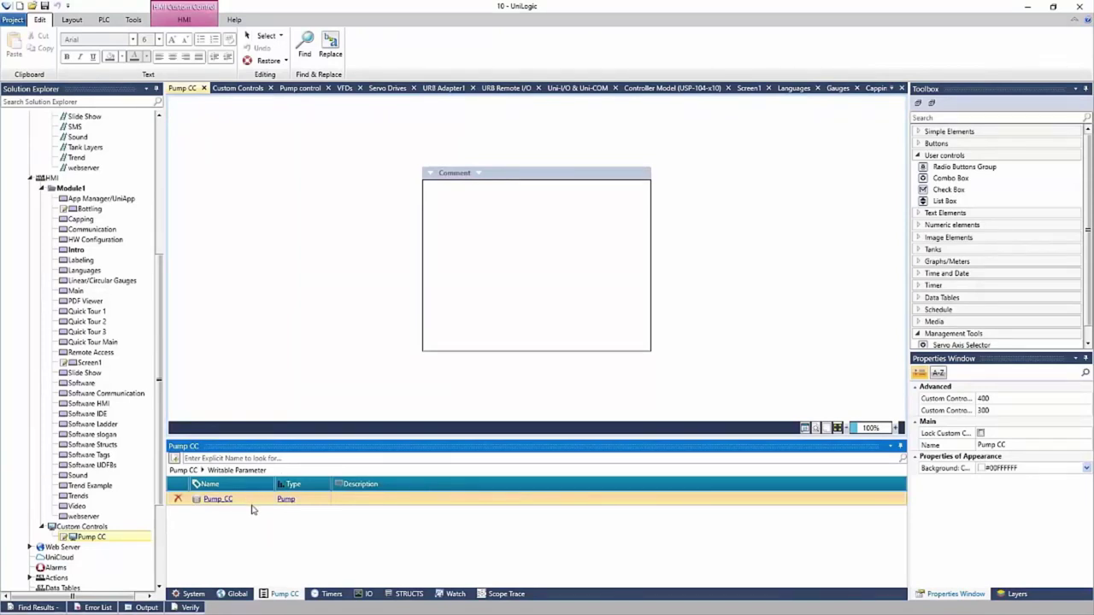
Place a Numeric Box near the upper edge of the Pump CC control and link its numeric value to Pump_CC.Setpoint
left_click(958, 157)
left_click(961, 180)
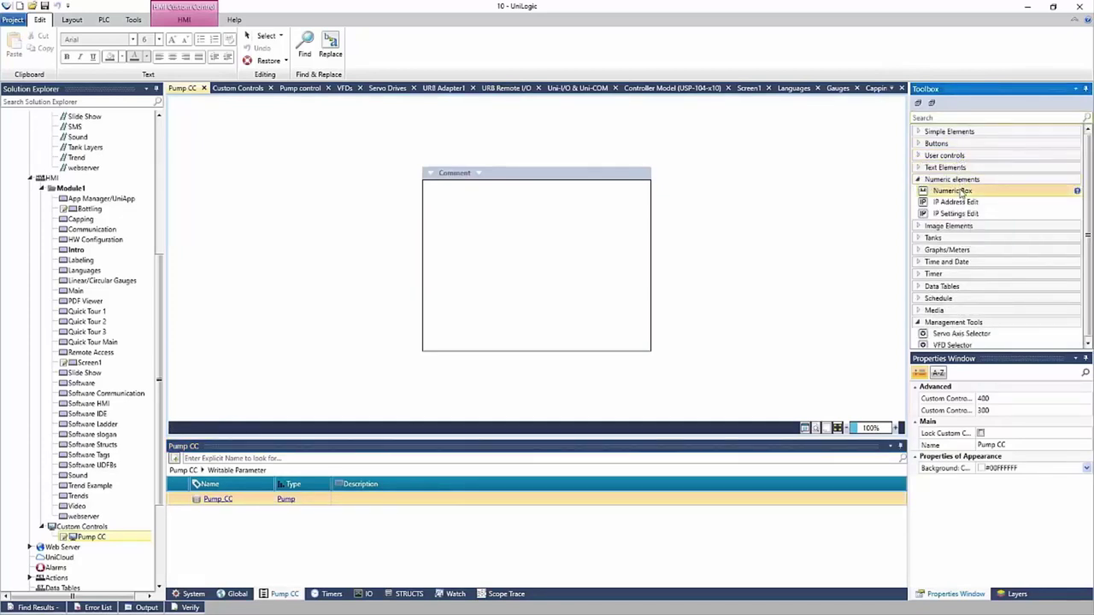
left_click_drag(961, 192, 450, 185)
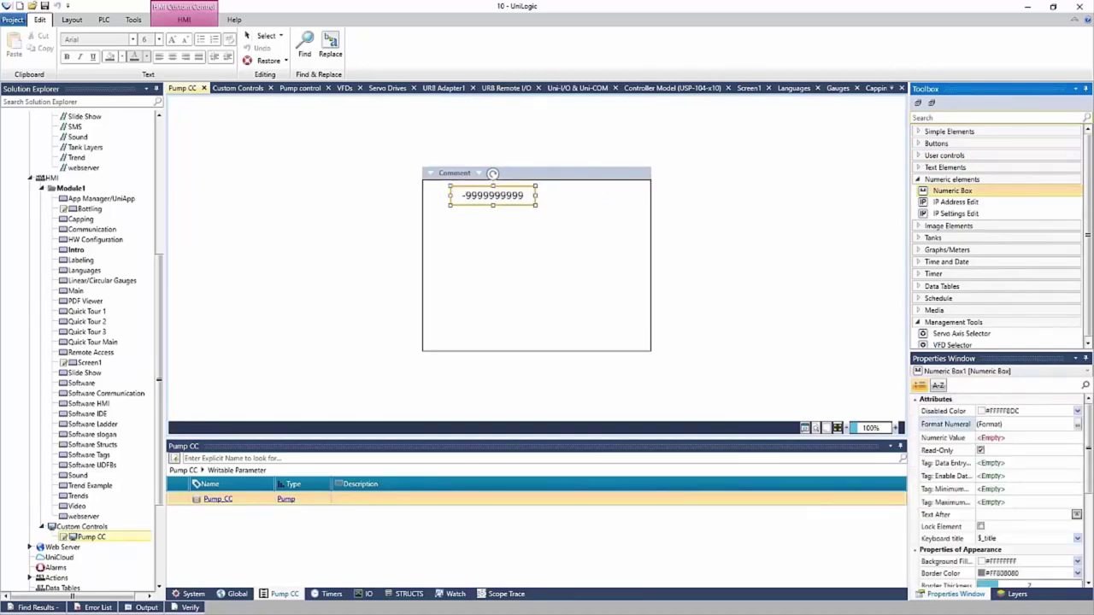
left_click(978, 438)
type("pump")
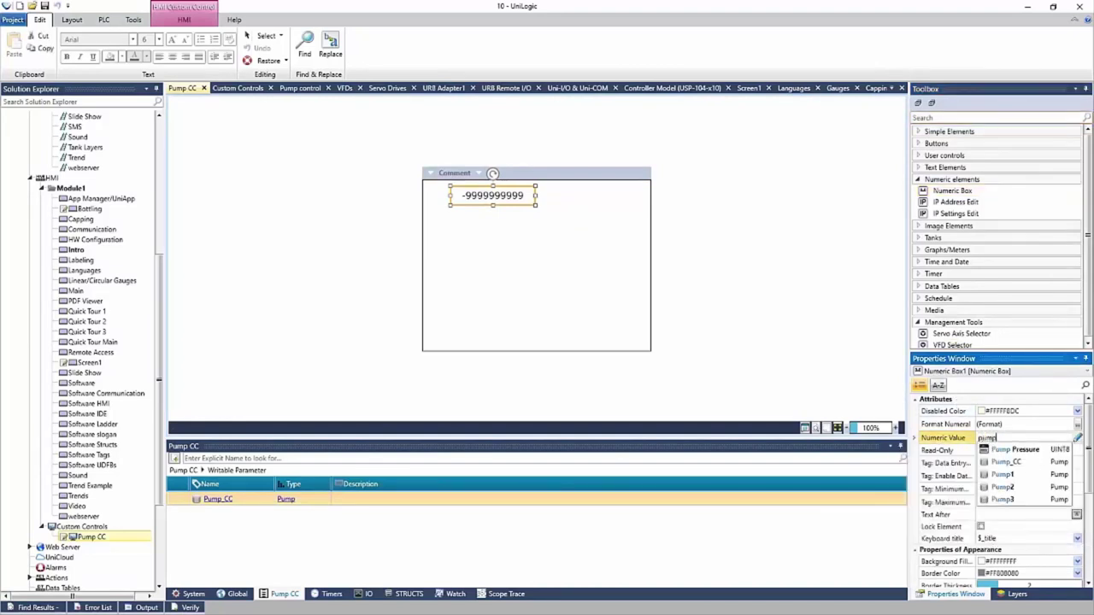
left_click(1007, 461)
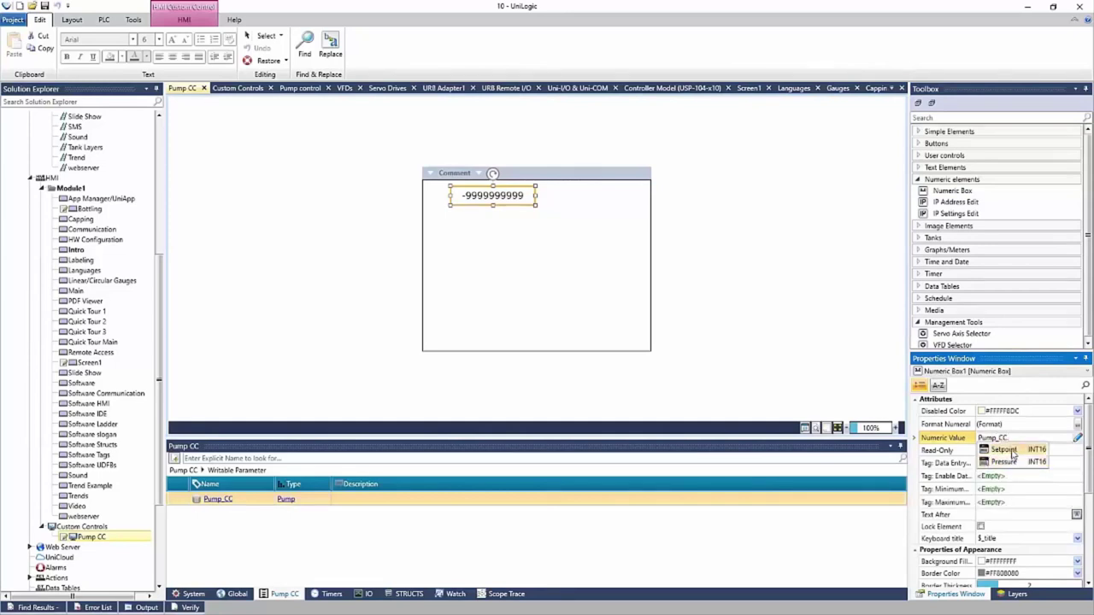
left_click(1008, 450)
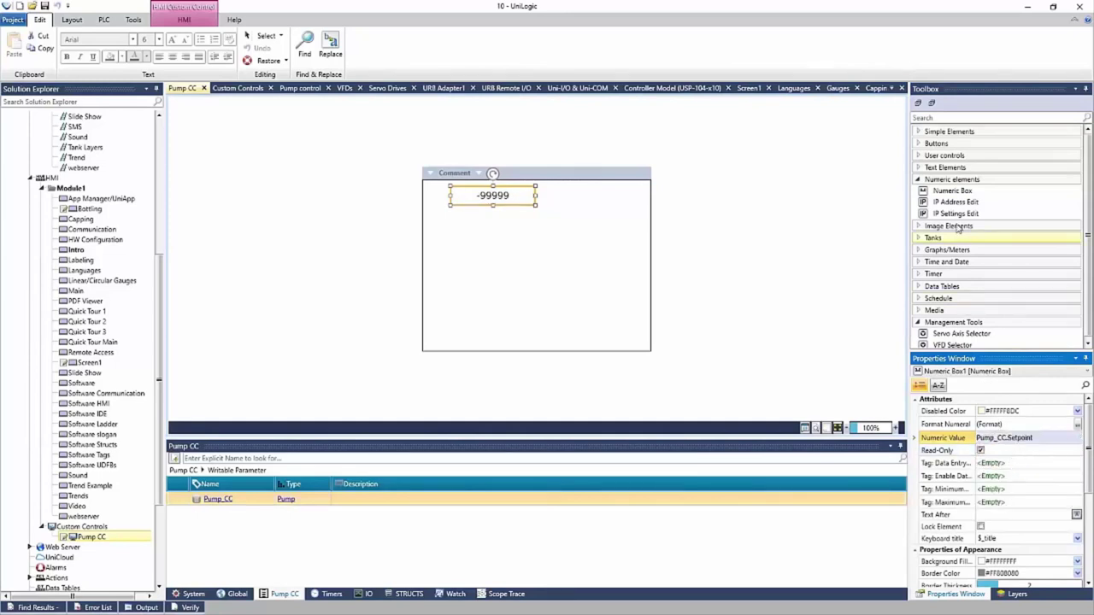
Add a Circular Gauge to the Pump CC control, resized to about 185 by 176, and position it below the numeric box
left_click(957, 180)
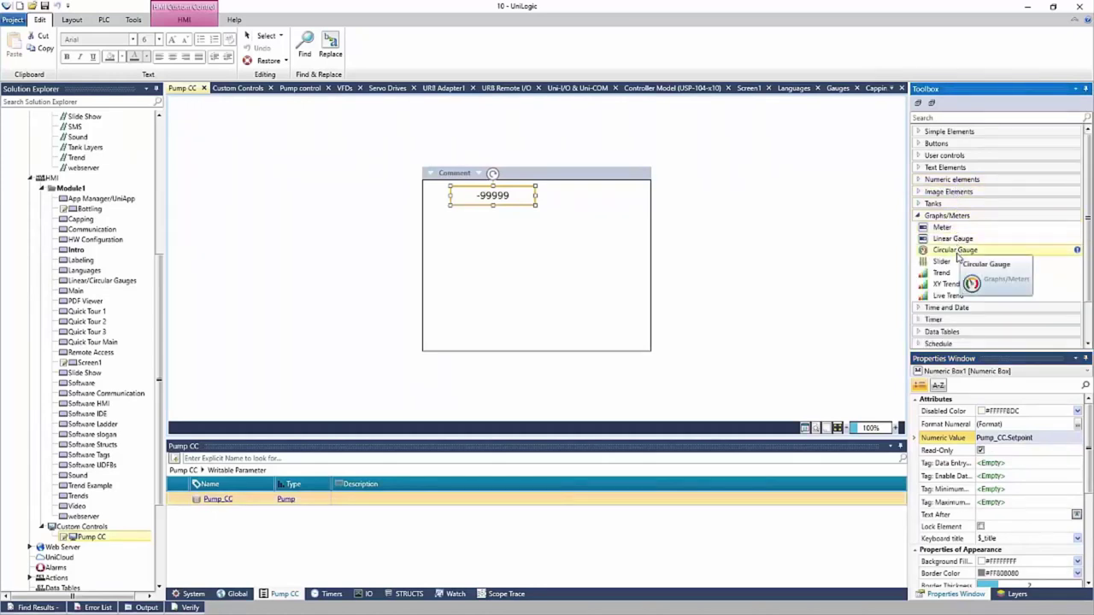
left_click_drag(957, 253, 472, 206)
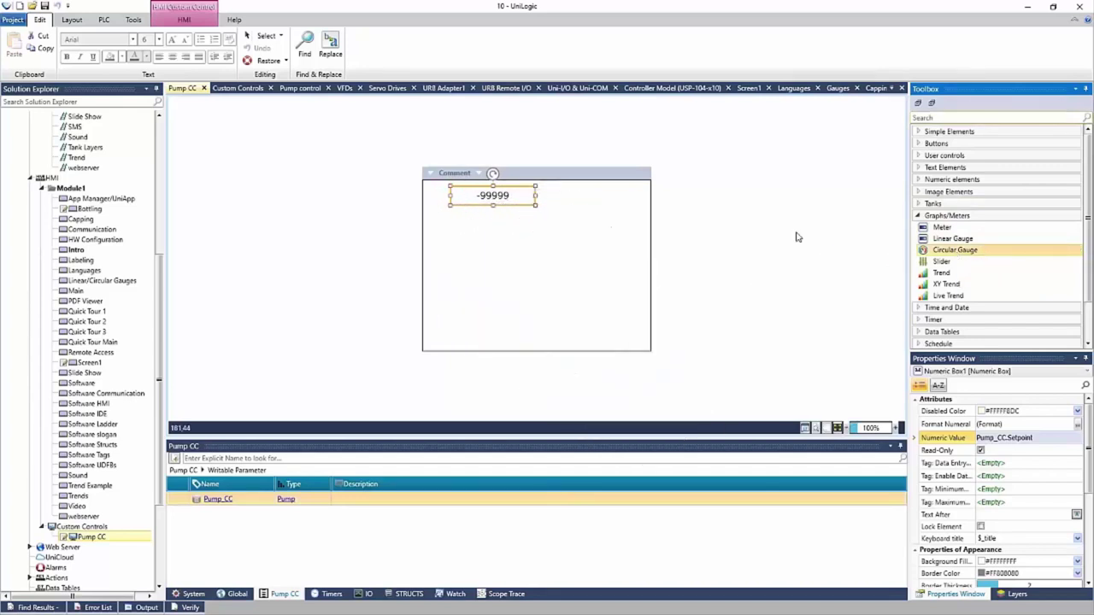
double_click(947, 253)
left_click_drag(604, 349, 539, 276)
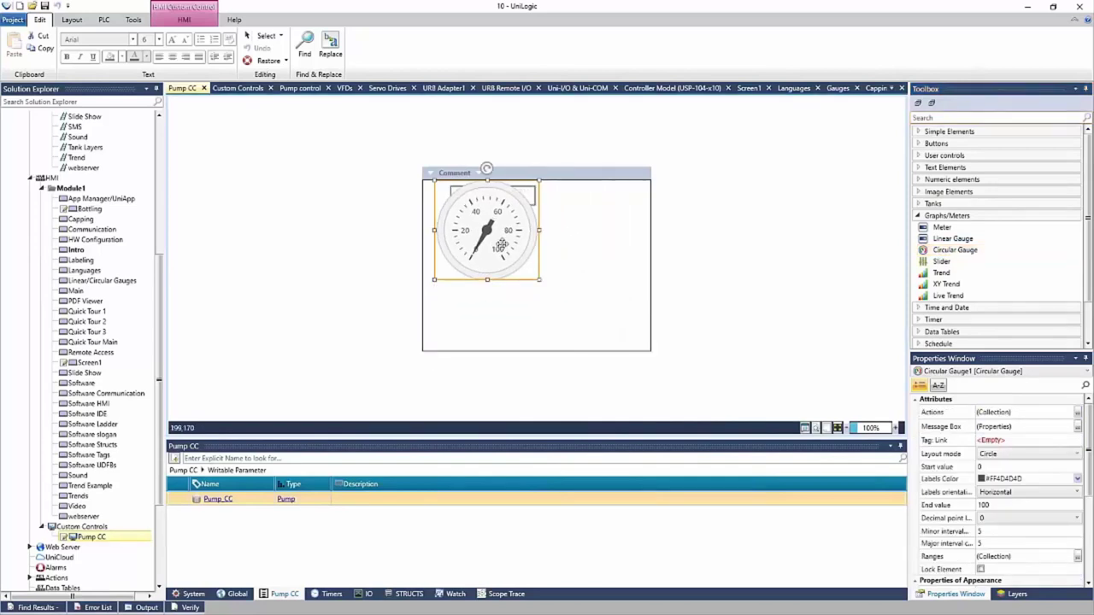
left_click_drag(489, 229, 495, 266)
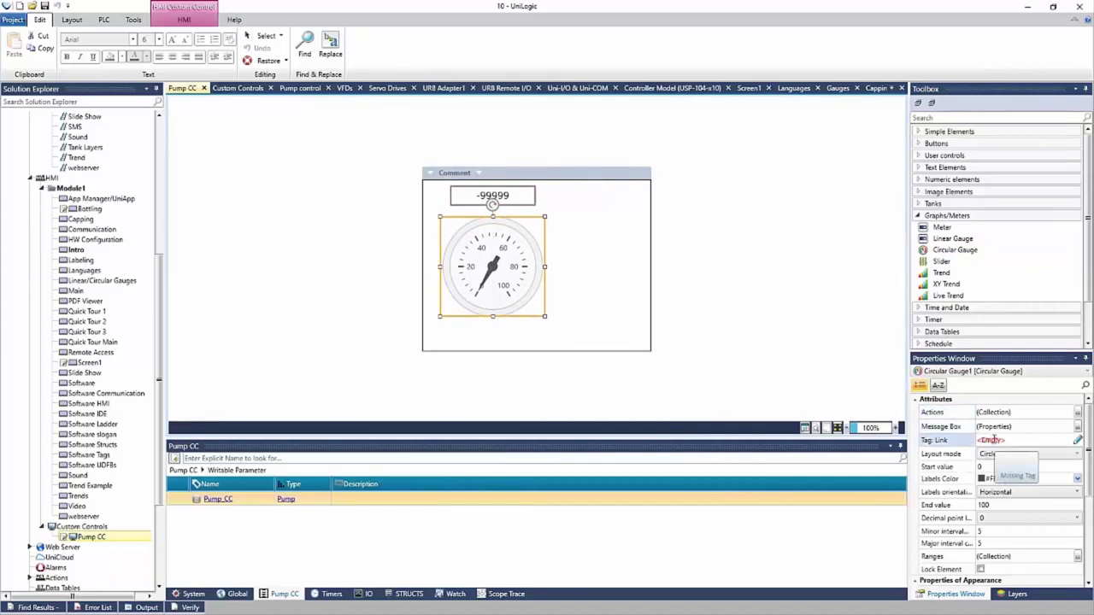
Link the circular gauge's tag to Pump_CC.Pressure
left_click(994, 439)
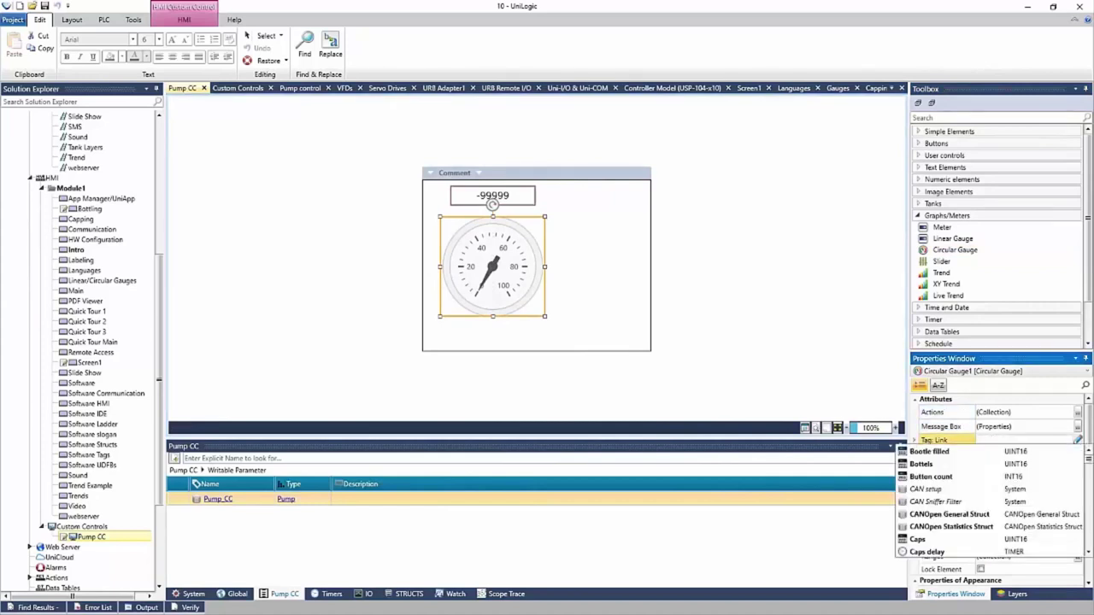
type("pump")
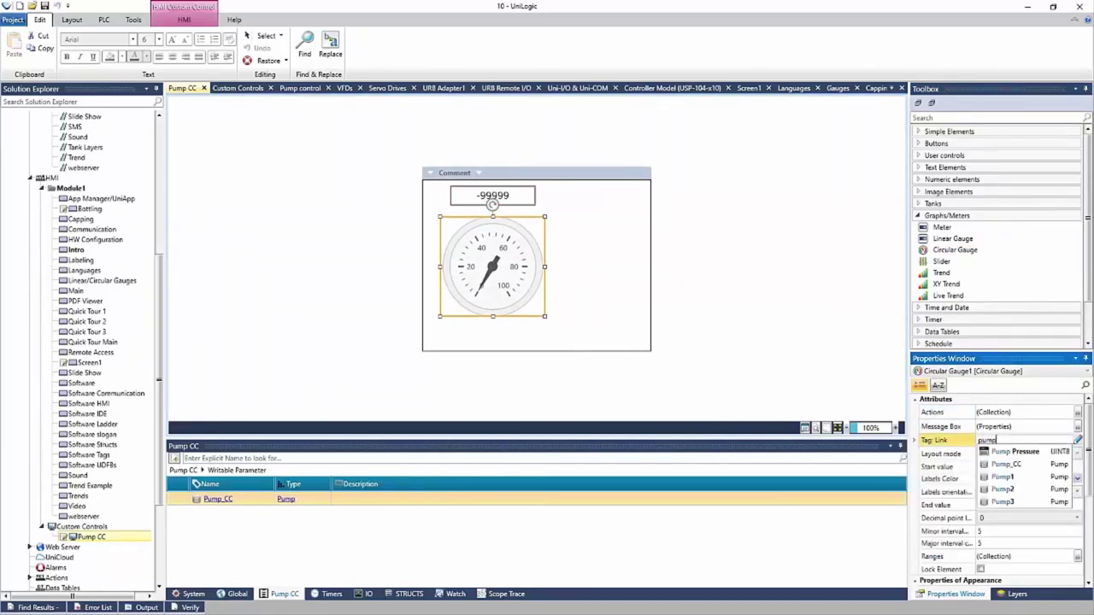
left_click(1013, 465)
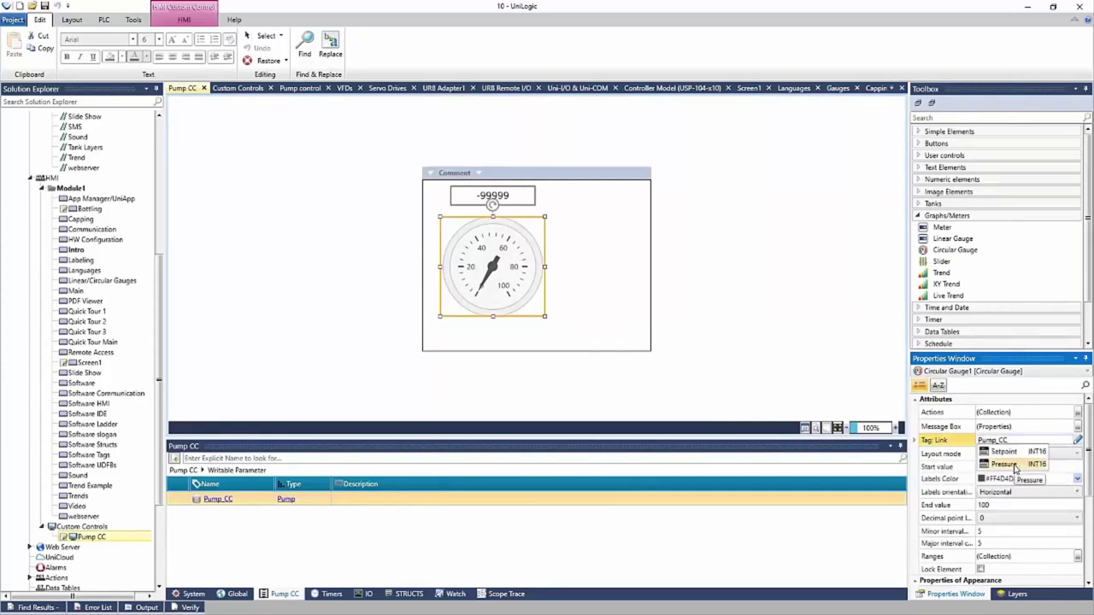
left_click(1015, 464)
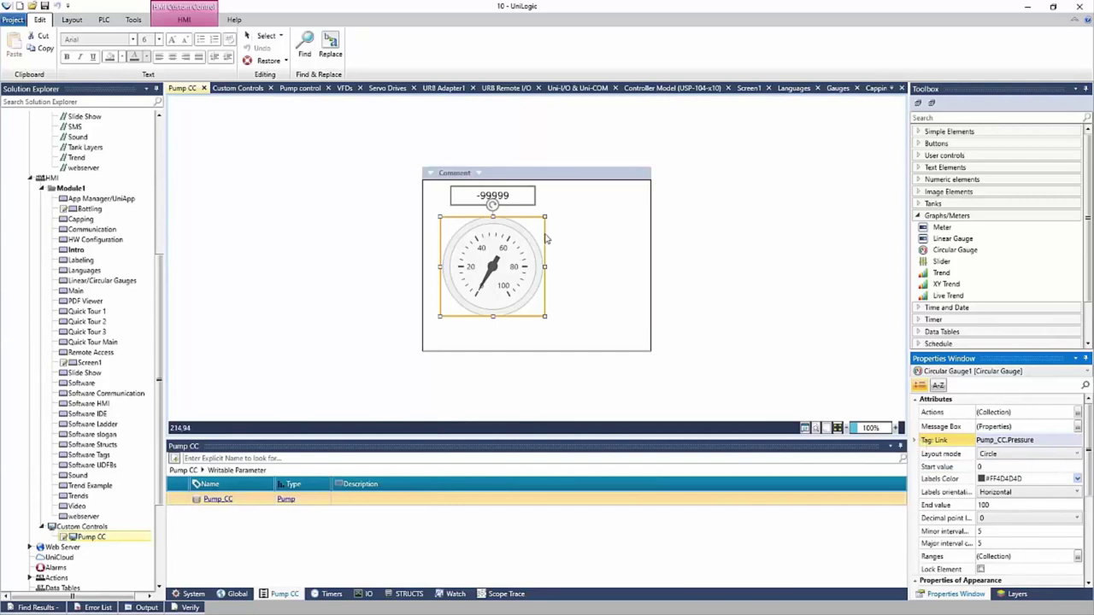
left_click(513, 195)
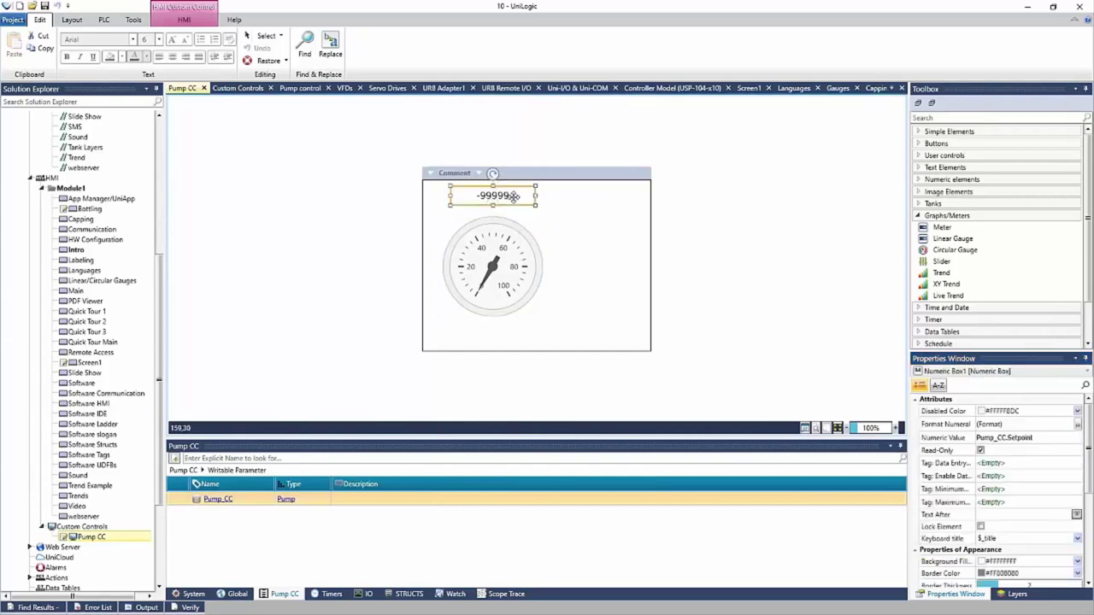
Set the circular gauge's style to Progressive
left_click(494, 249)
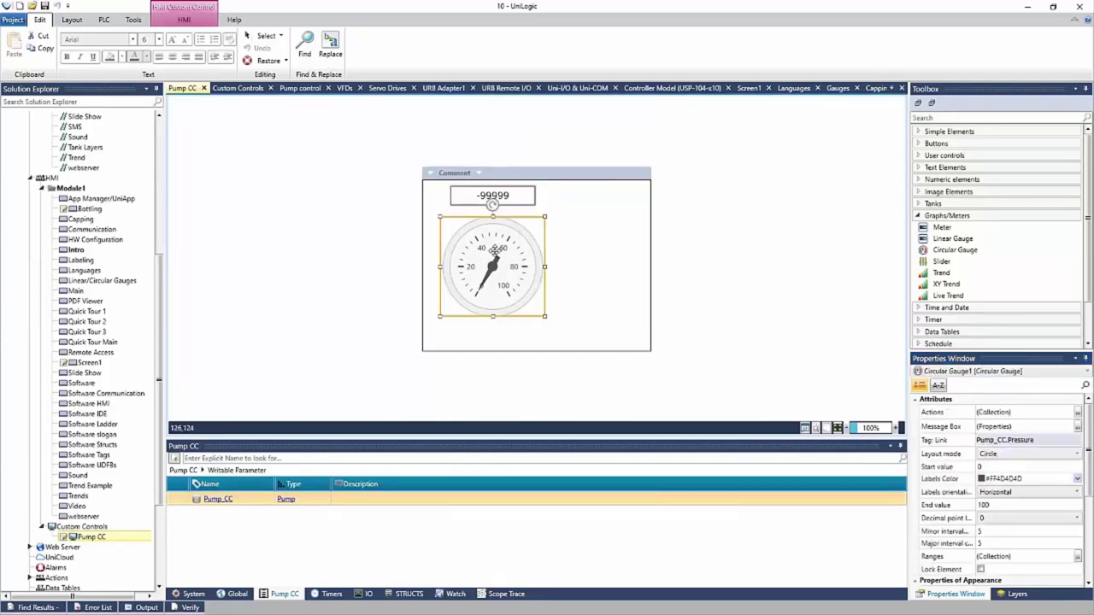
left_click_drag(1089, 431, 1089, 475)
left_click(1041, 488)
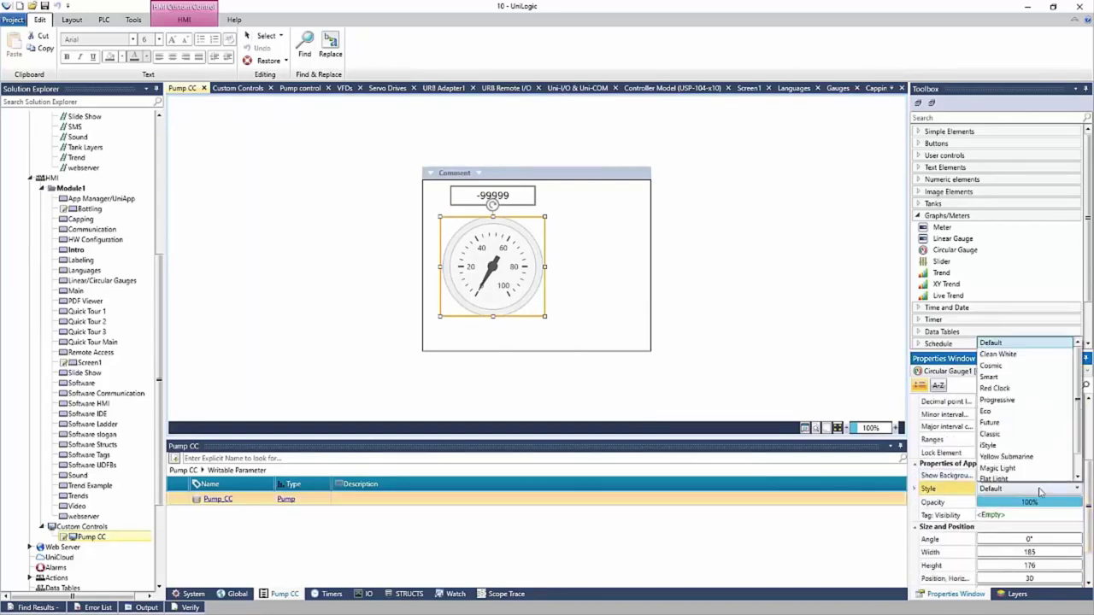
scroll(1017, 445, "down", 1)
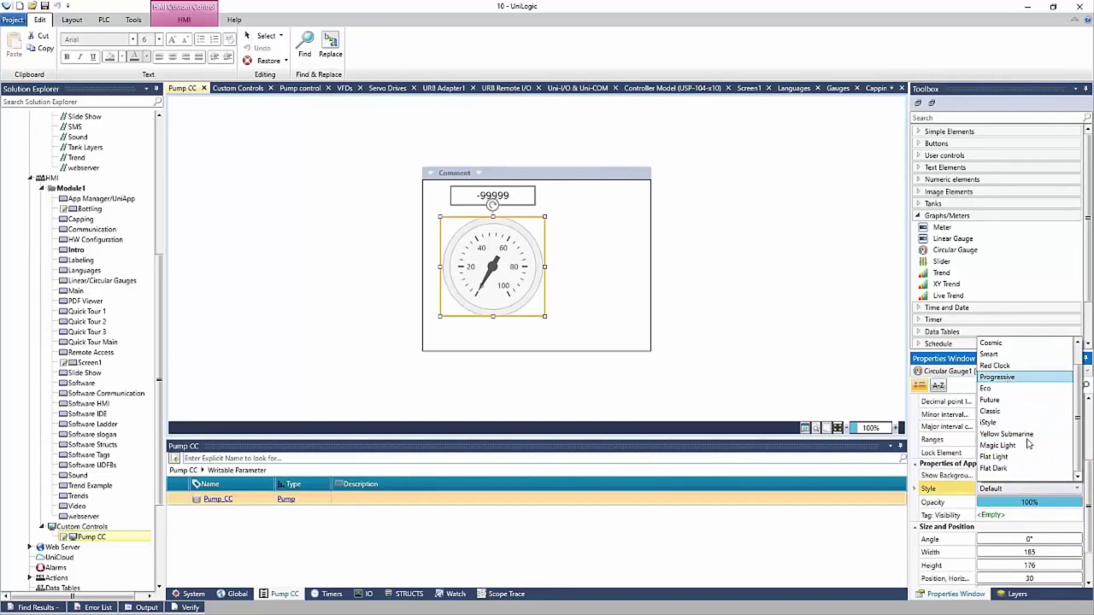
key("Return")
Add three color ranges to the circular gauge: green from 0 to 50, yellow from 50 to 75, and red from 75 to 100
left_click(1079, 440)
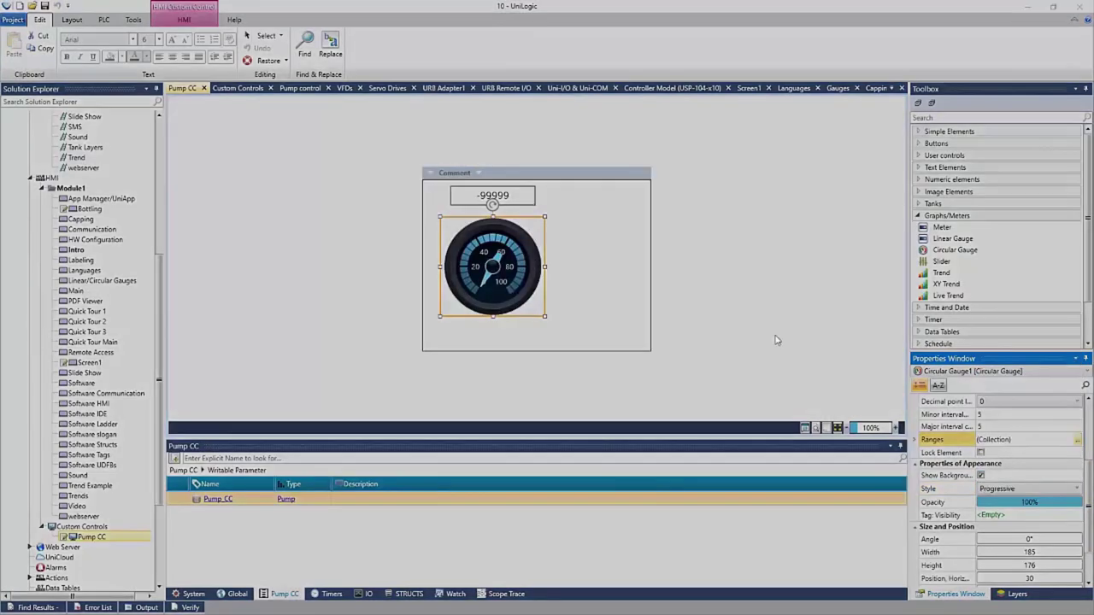
left_click(452, 295)
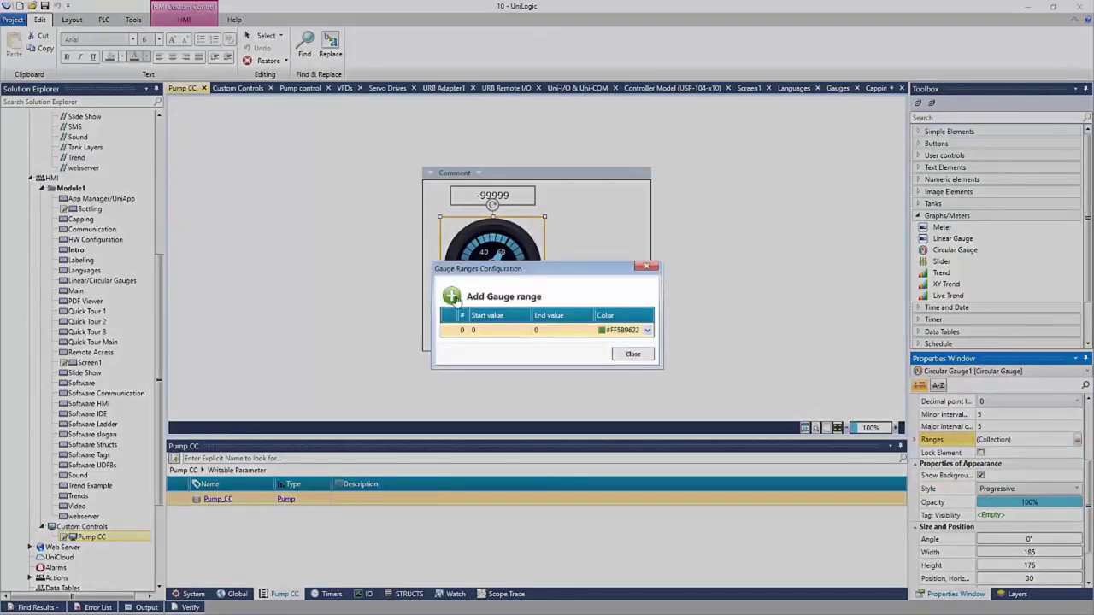
left_click(551, 332)
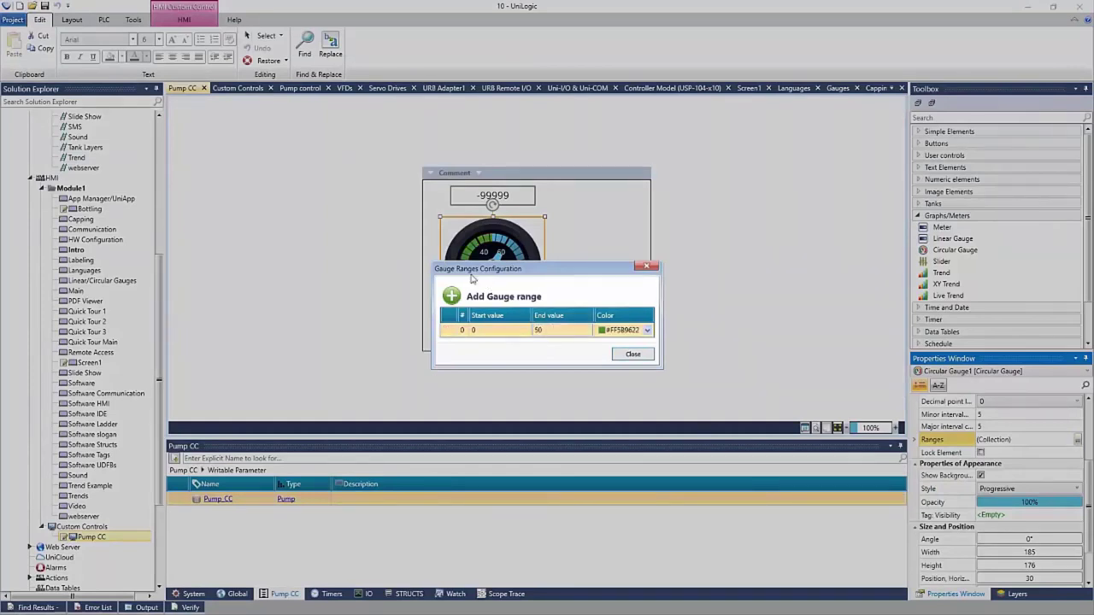
left_click(451, 296)
left_click(541, 345)
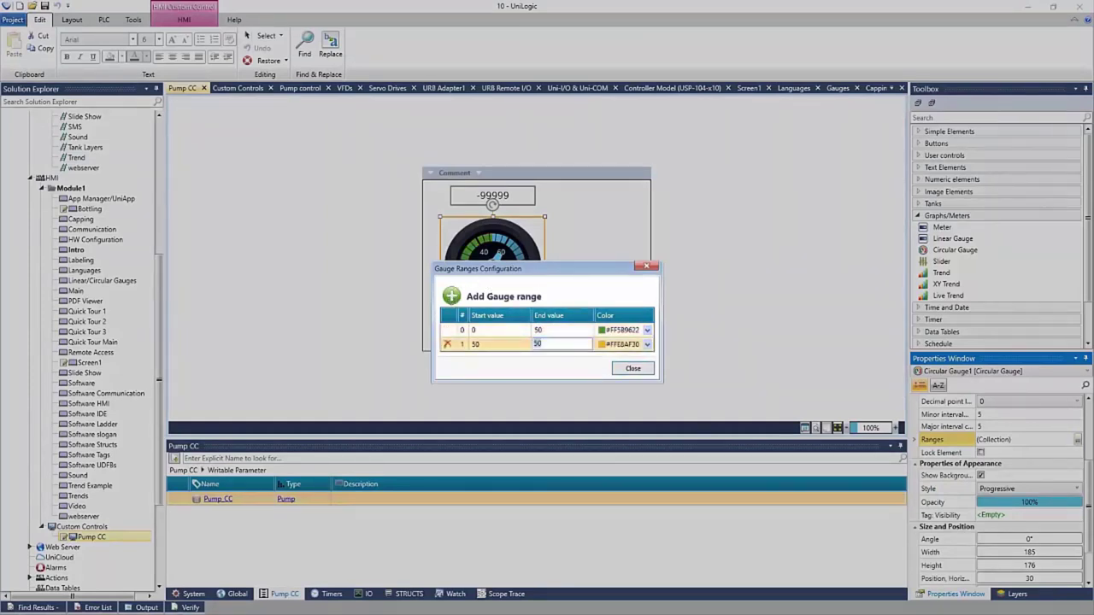
type("75")
left_click(451, 295)
left_click(547, 358)
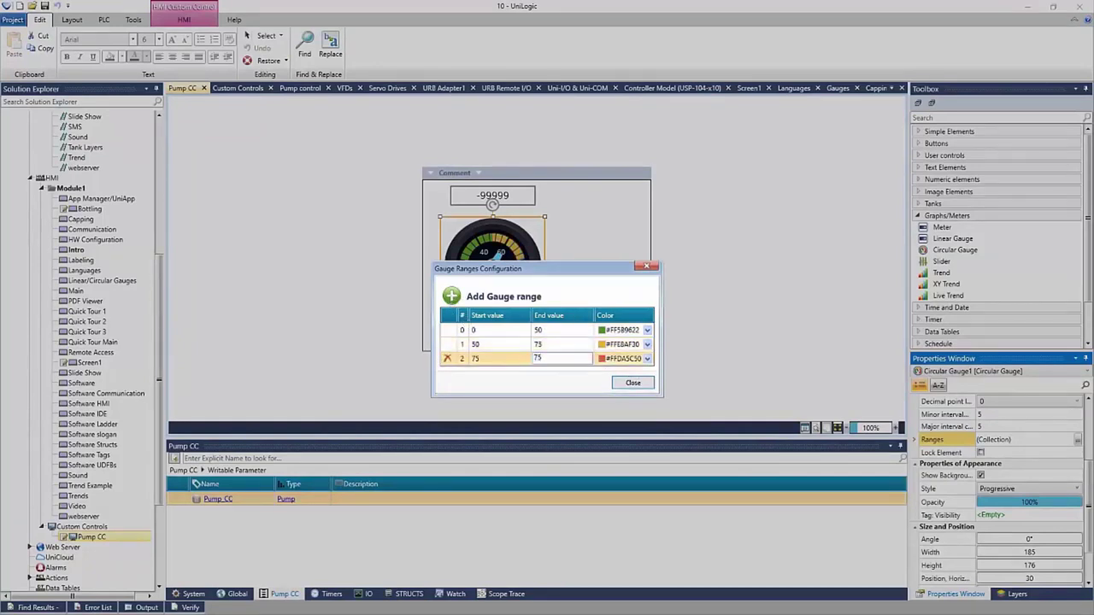
left_click(633, 382)
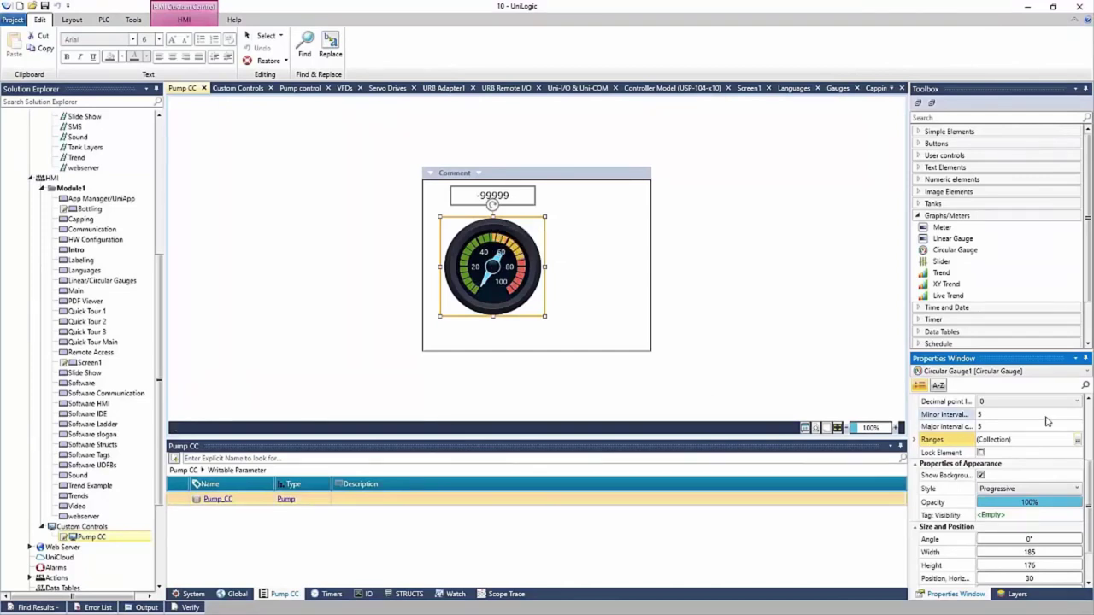
Set the circular gauge's labels color to near-white #FFF4F4F4
scroll(1000, 492, "up", 3)
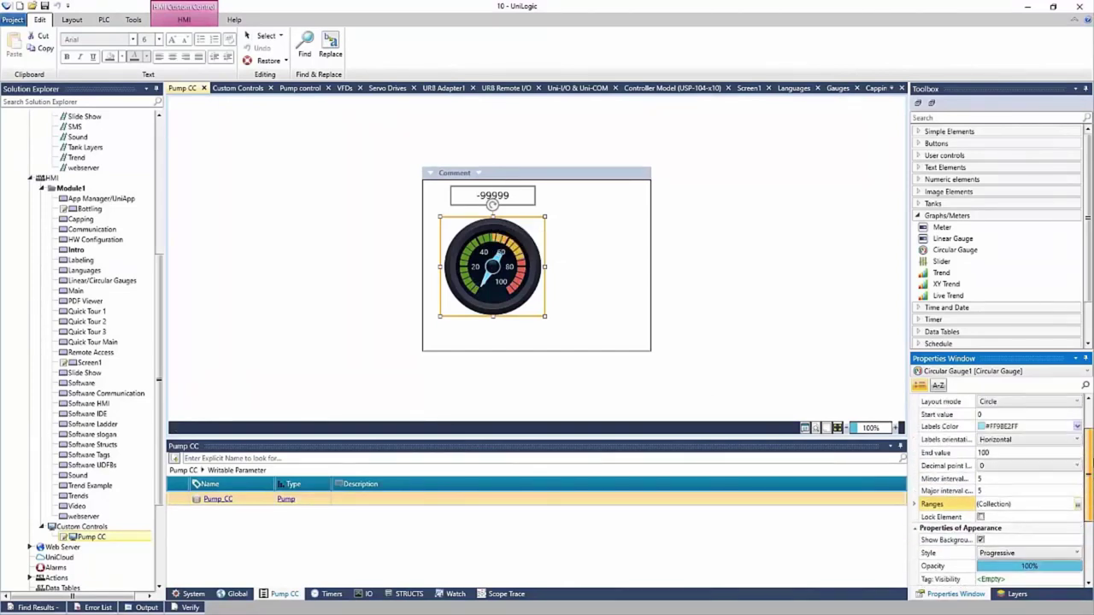
scroll(1000, 479, "up", 1)
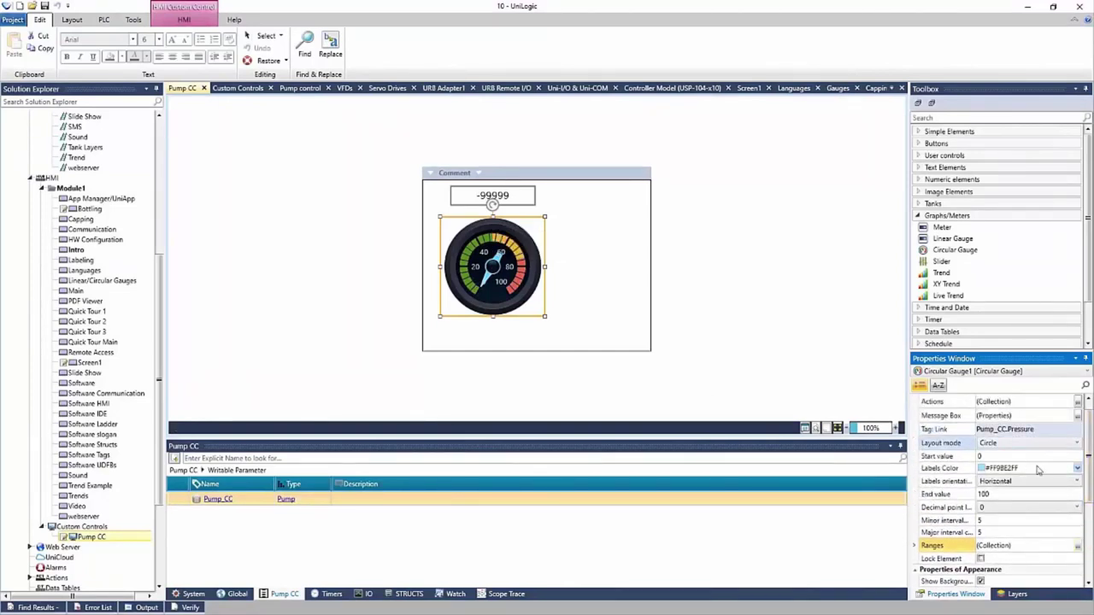
left_click(1077, 468)
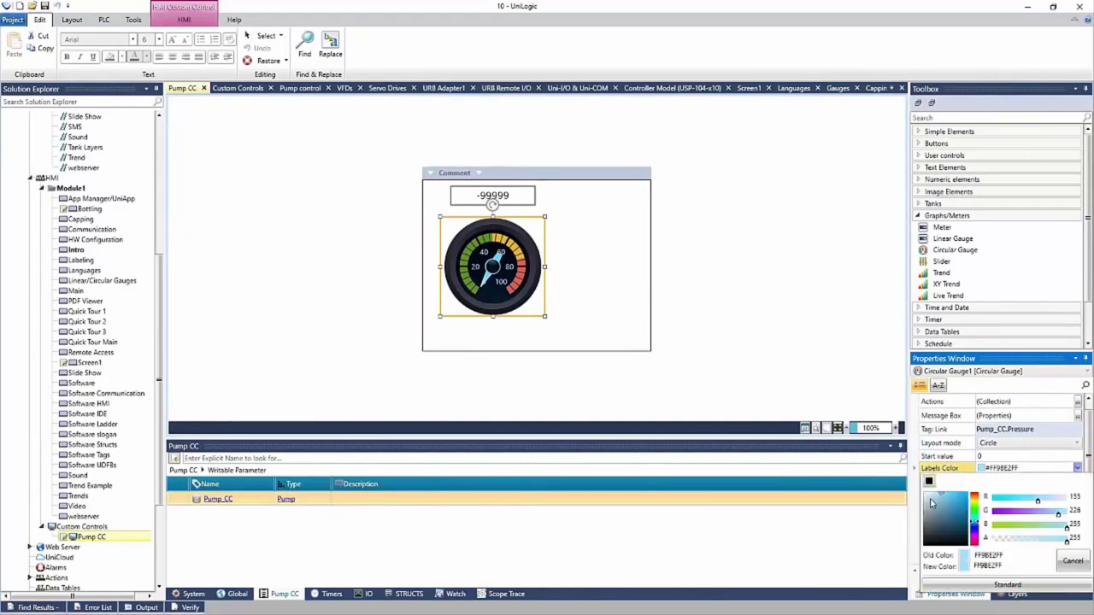
left_click(925, 499)
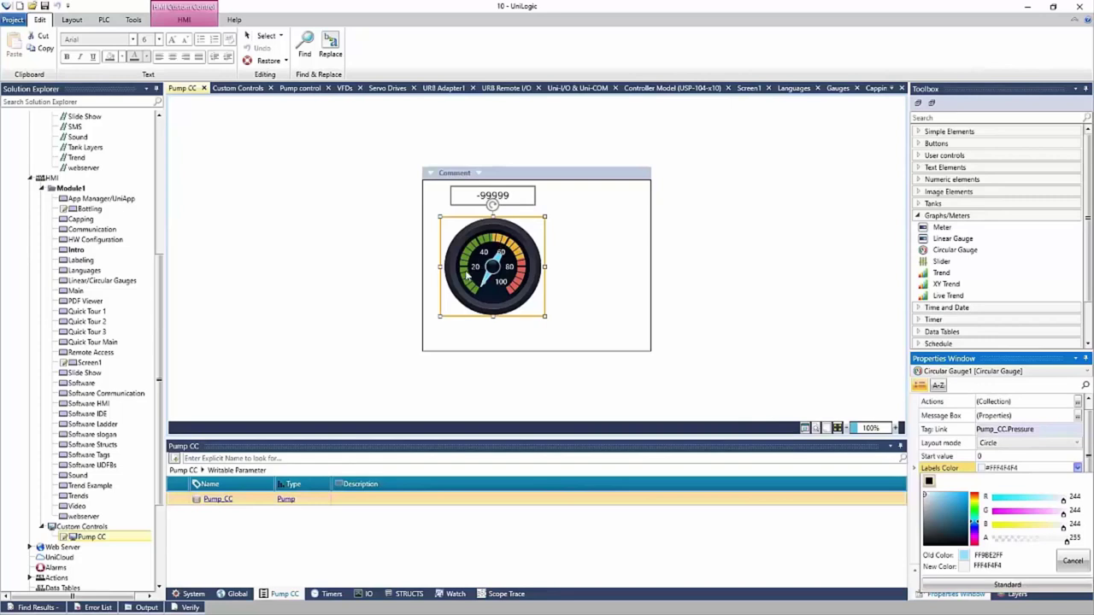
left_click(597, 296)
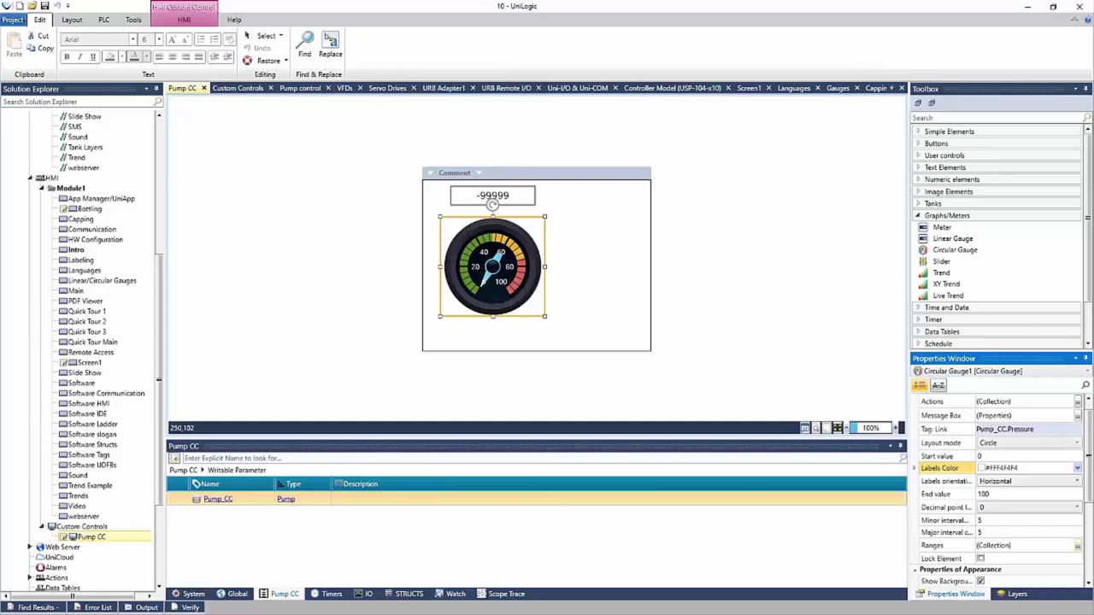
Optimize the size of the Pump CC custom control so its frame fits the numeric field and circular gauge
left_click(182, 20)
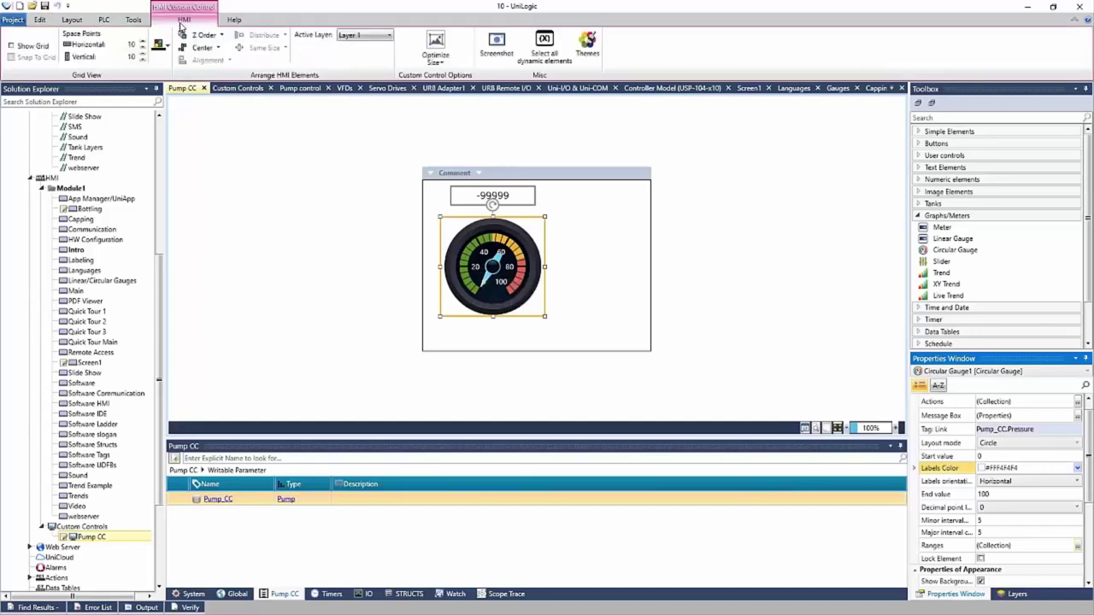
left_click(436, 45)
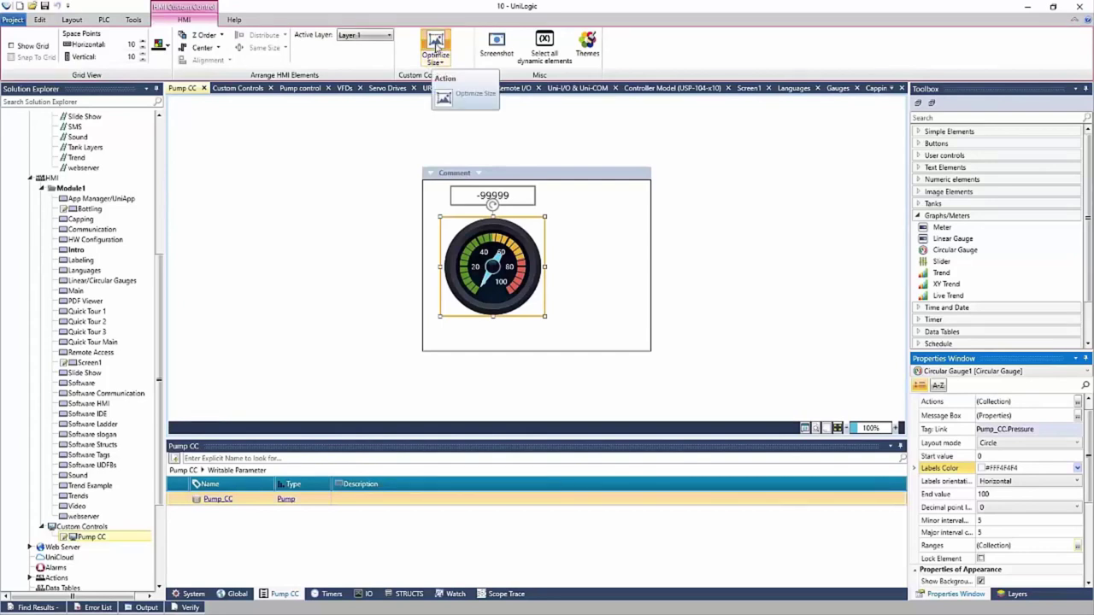
left_click(436, 44)
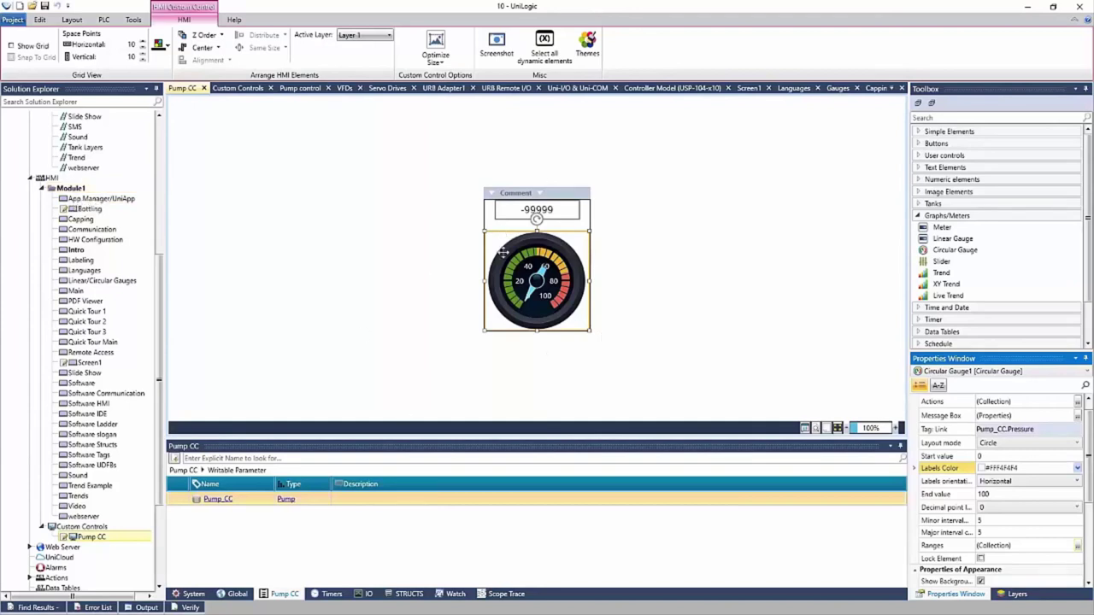
Add a new HMI screen named Screen2 to Module1
left_click(60, 191)
right_click(60, 193)
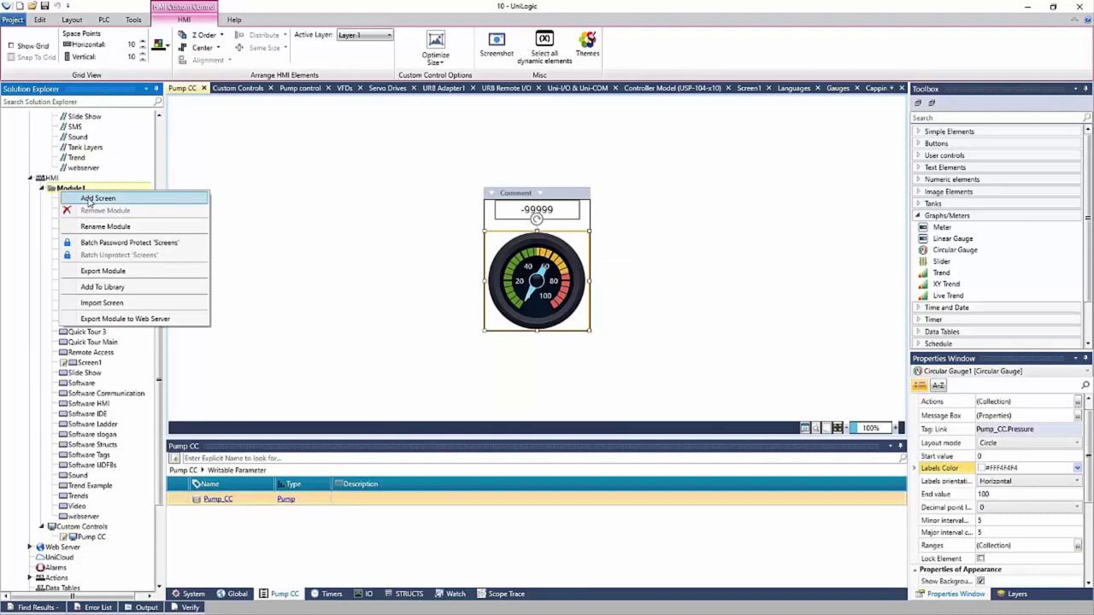
left_click(88, 198)
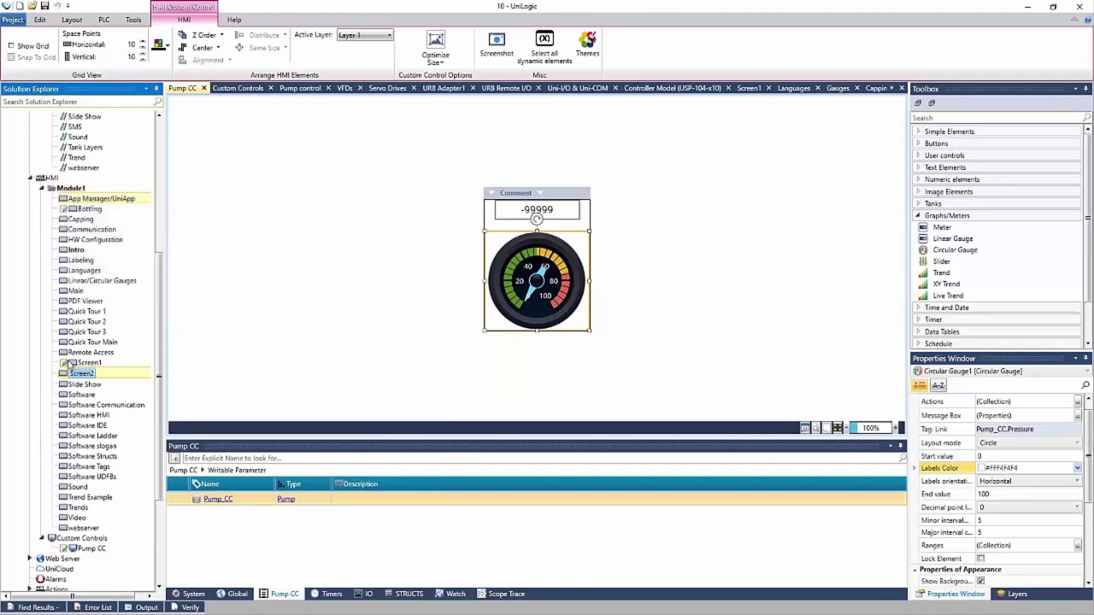
key("Return")
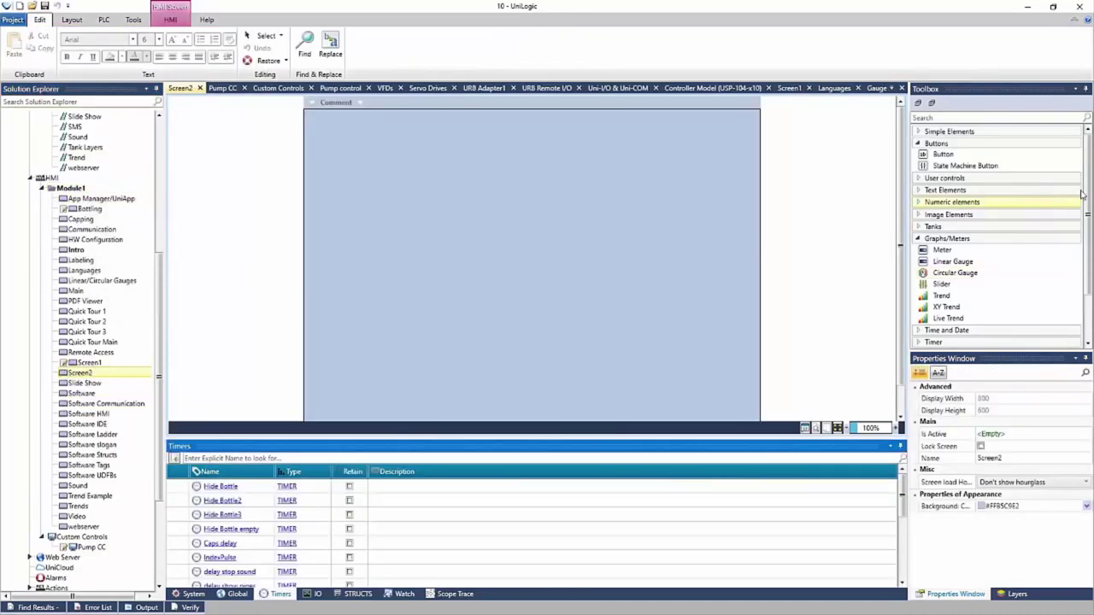
Place three Pump CC custom controls side by side along the upper edge of Screen2
scroll(1085, 193, "down", 2)
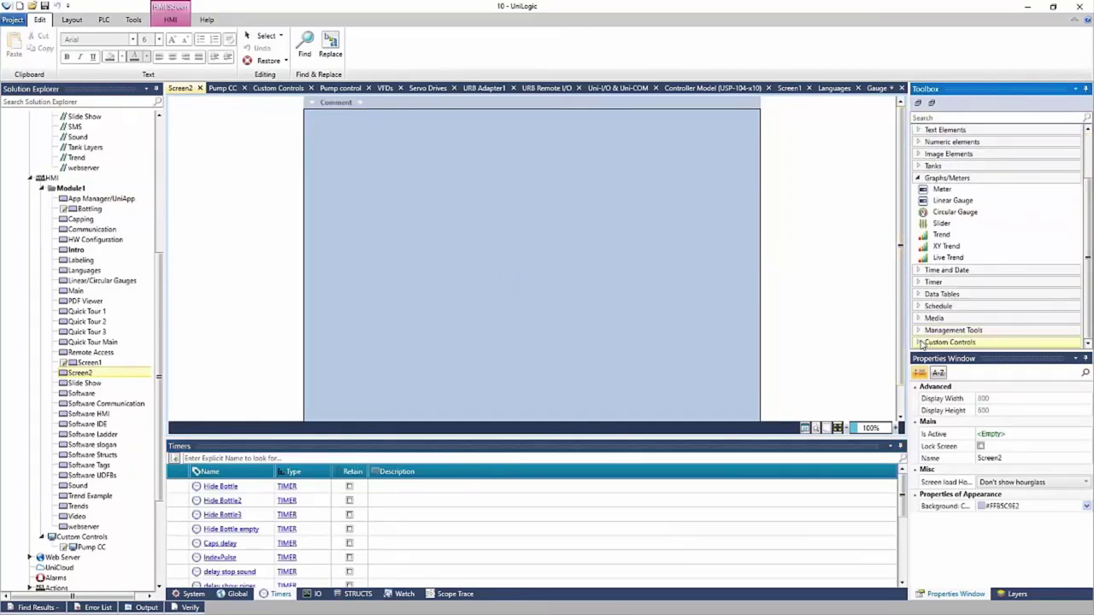
left_click(920, 342)
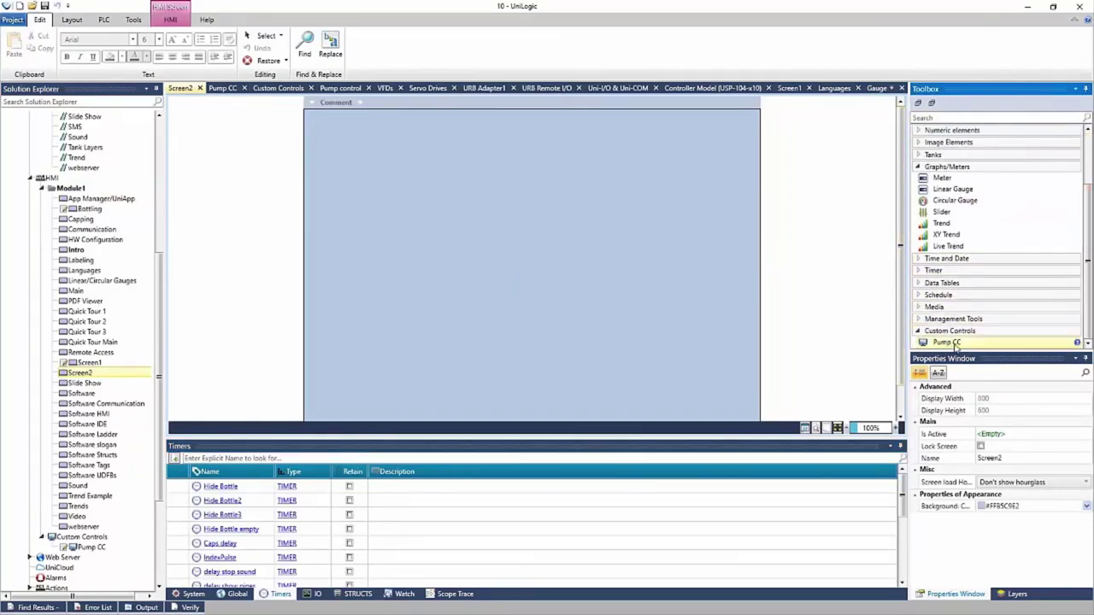
left_click_drag(955, 346, 328, 109)
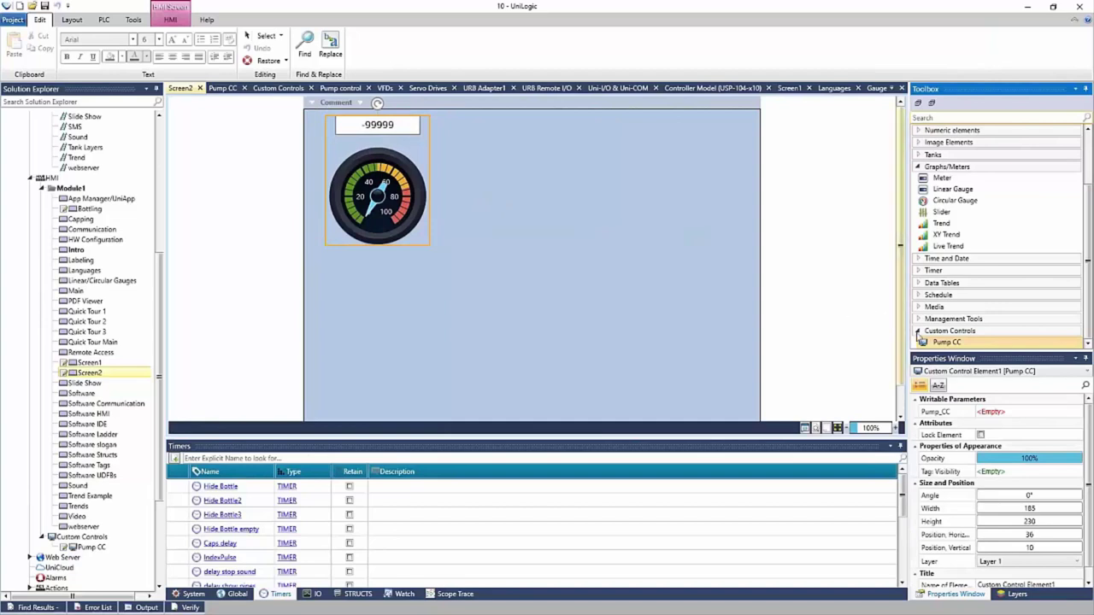
left_click_drag(947, 341, 485, 109)
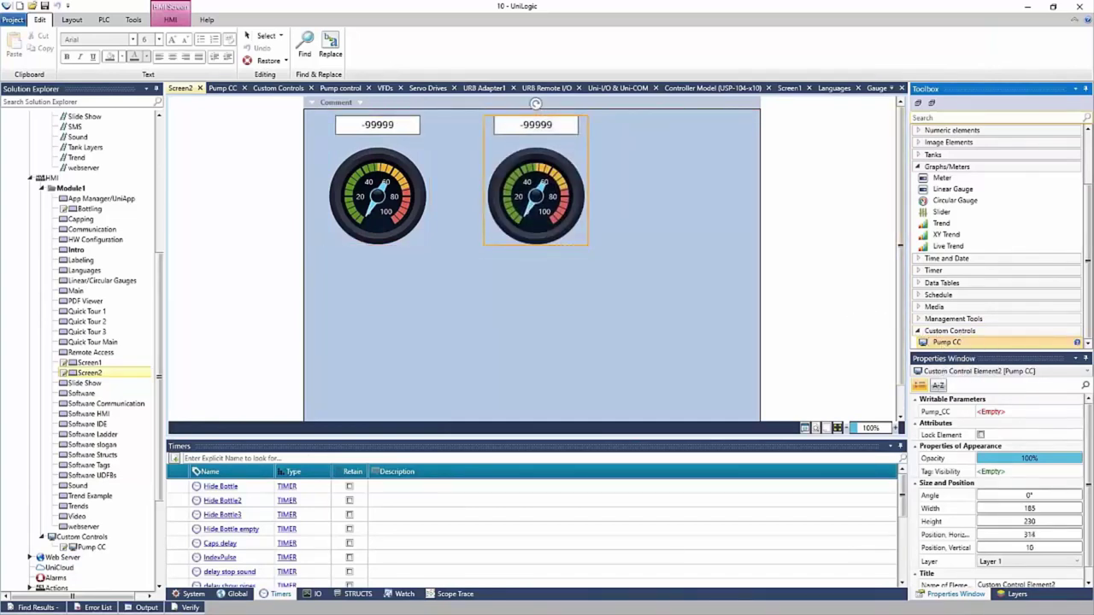
left_click_drag(947, 342, 644, 111)
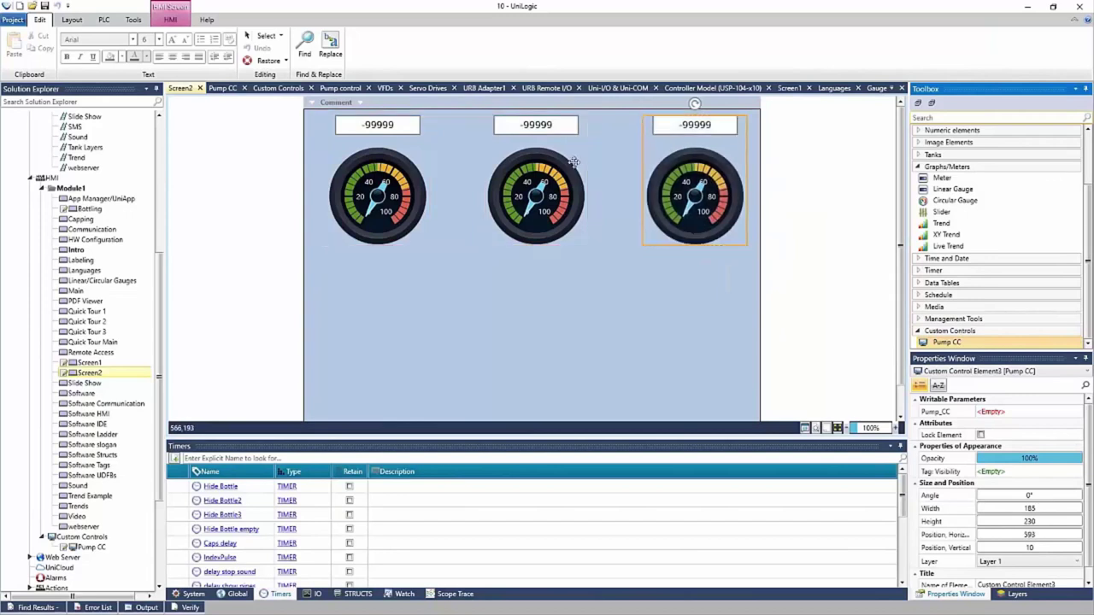
left_click_drag(554, 194, 555, 197)
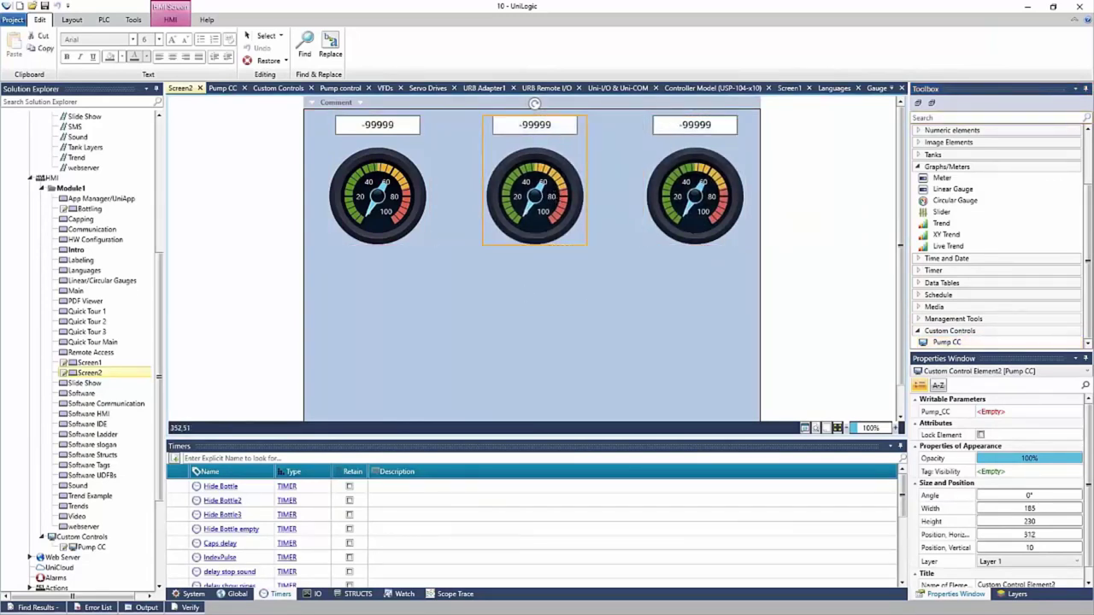
Link the Pump_CC parameter of the three custom controls on Screen2 to Pump1, Pump2 and Pump3 from left to right
left_click(389, 205)
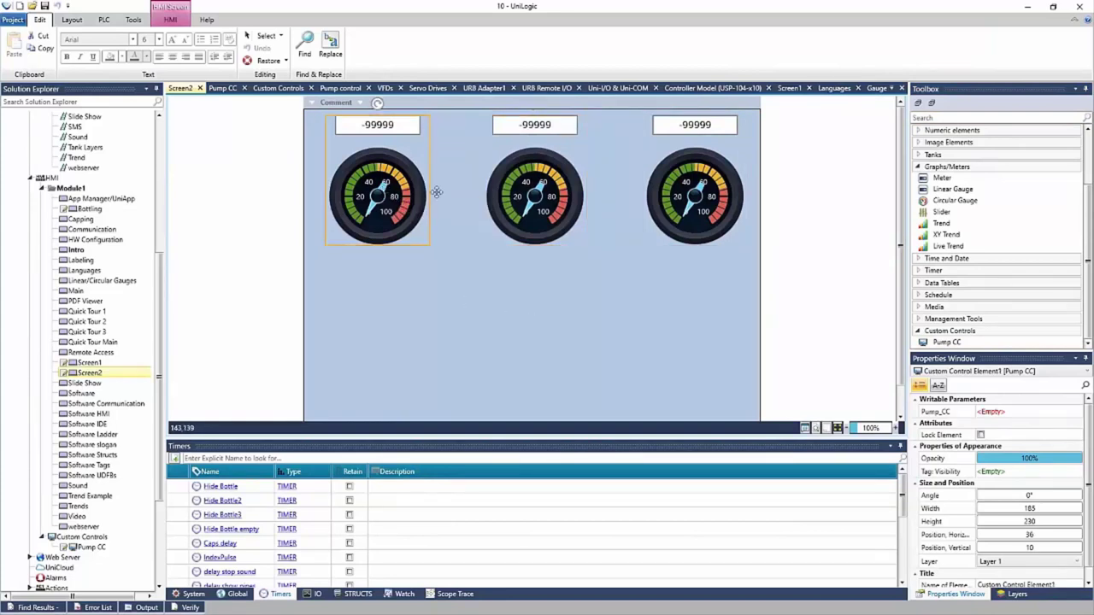
left_click(991, 412)
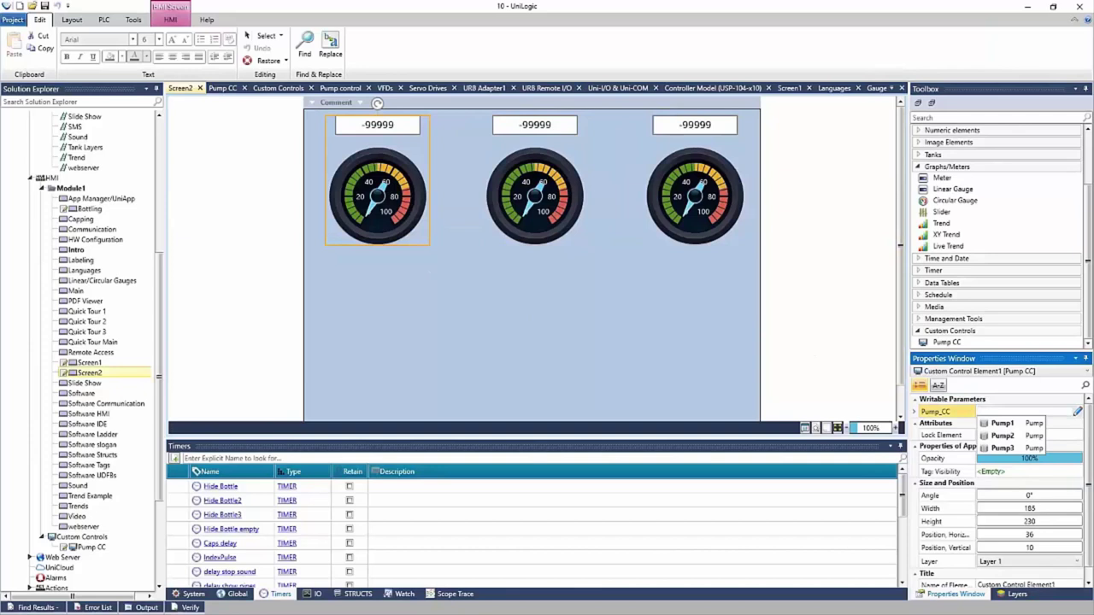
left_click(1011, 424)
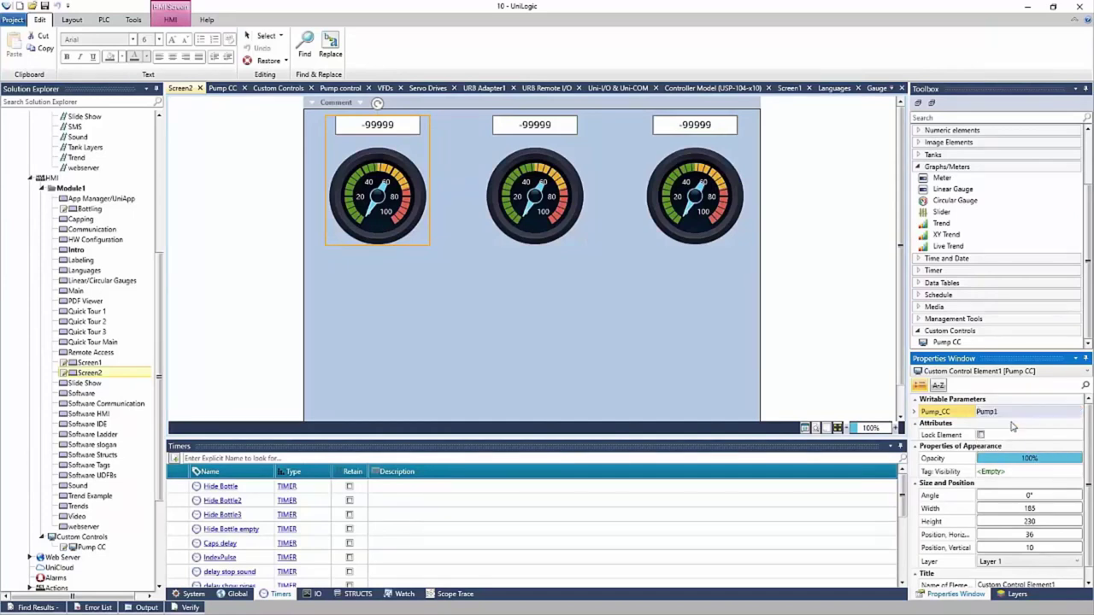
left_click(540, 193)
left_click(991, 412)
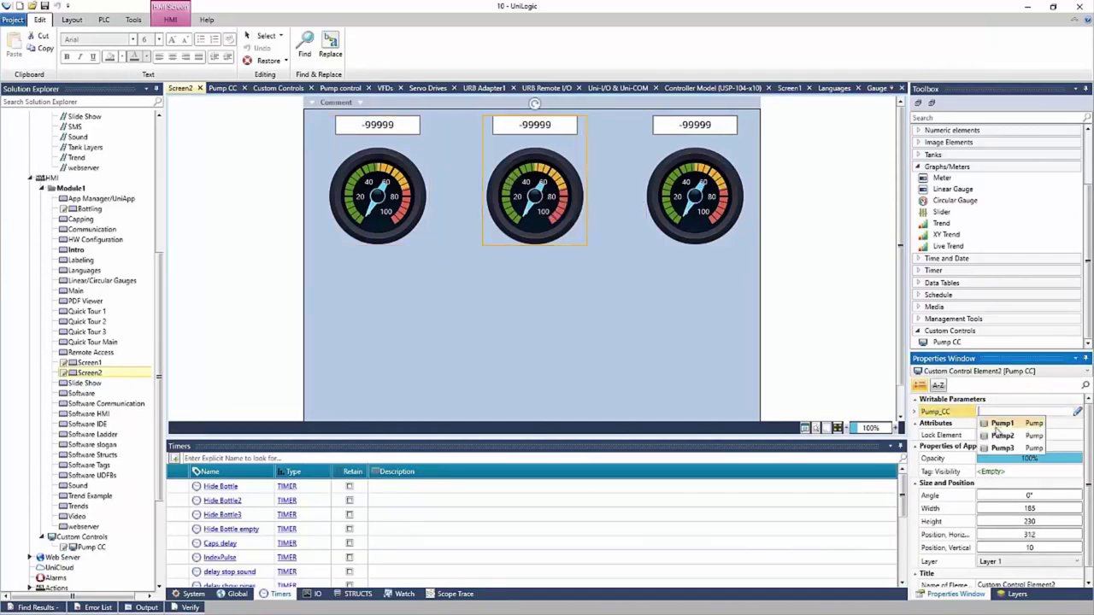
left_click(1001, 436)
left_click(711, 192)
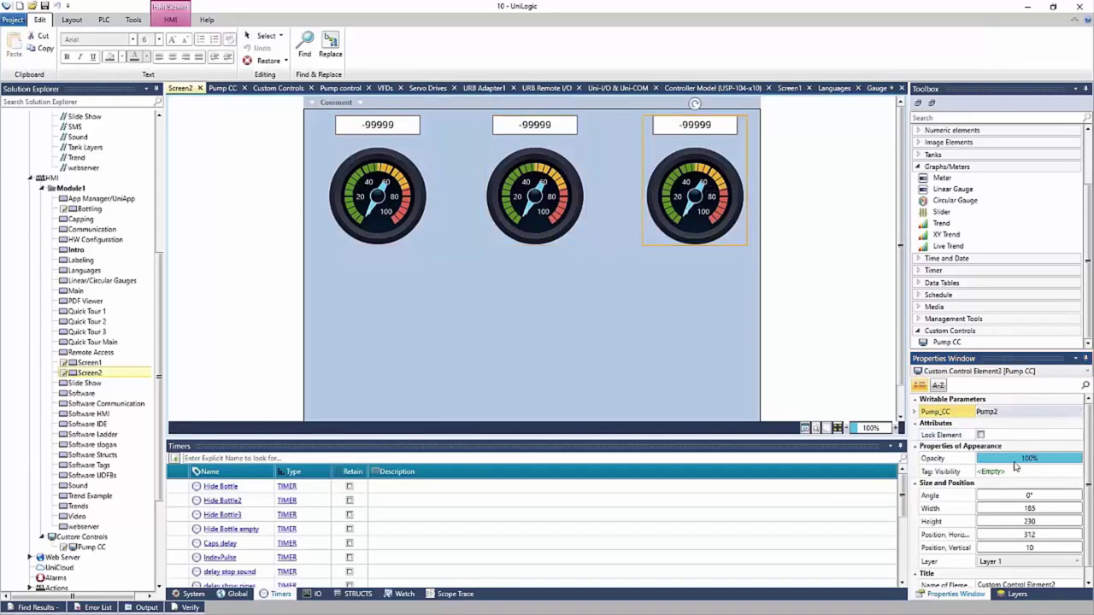
left_click(995, 411)
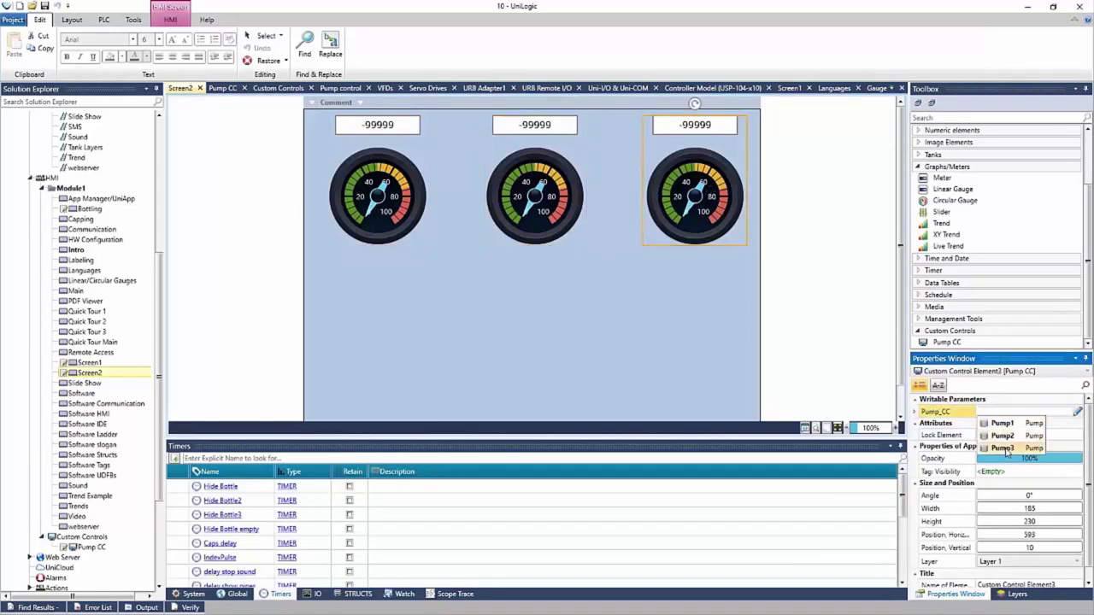
left_click(1007, 448)
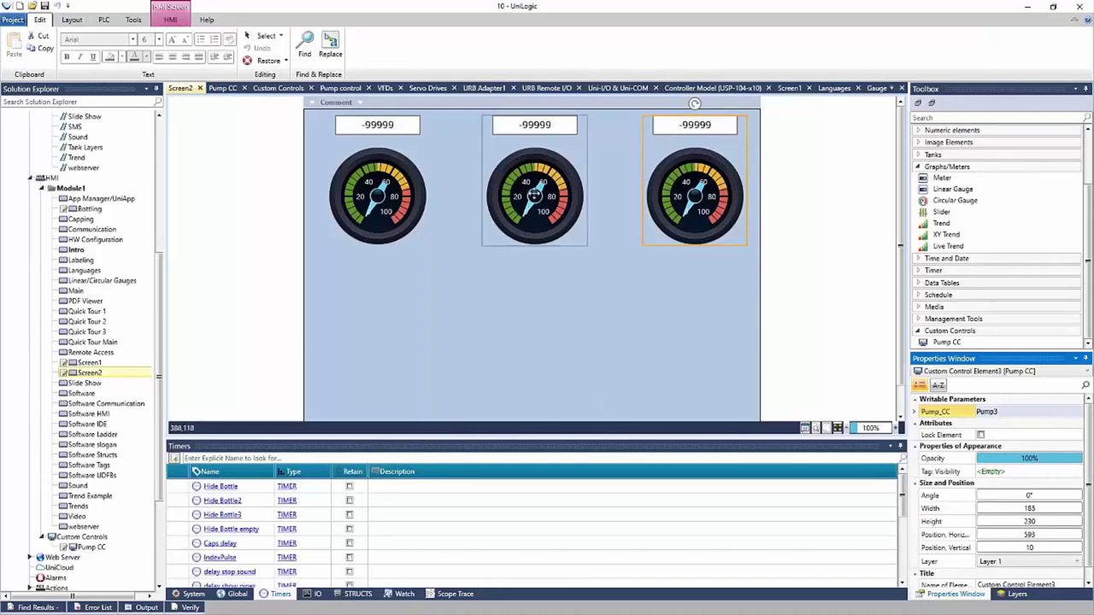
Open the Pump CC custom control for editing
left_click(91, 548)
double_click(91, 547)
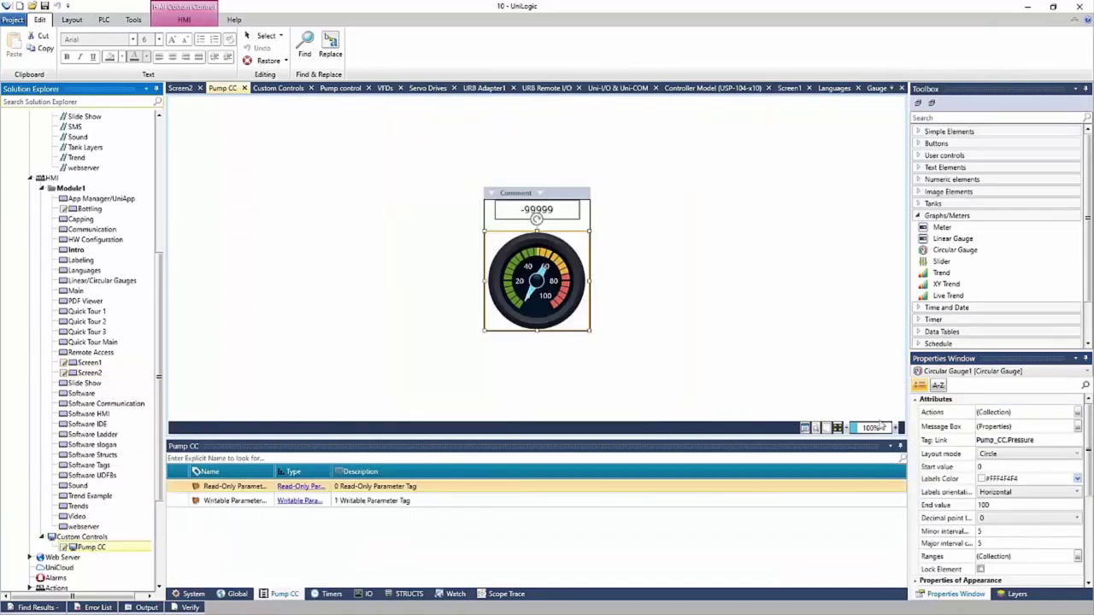
left_click_drag(1089, 459, 1089, 540)
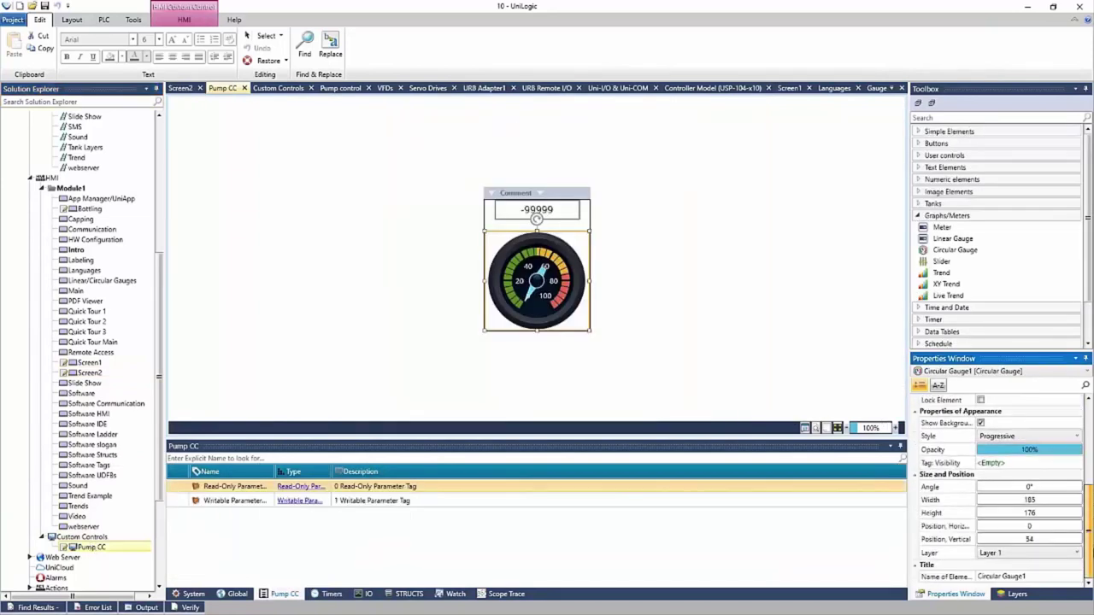
left_click_drag(537, 331, 537, 361)
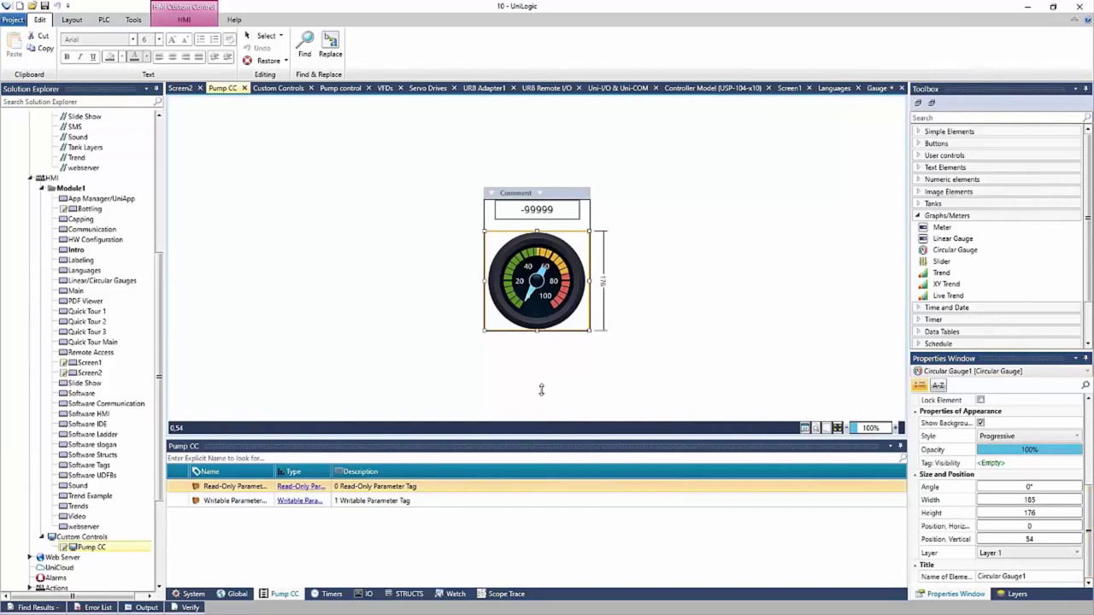
left_click(1037, 513)
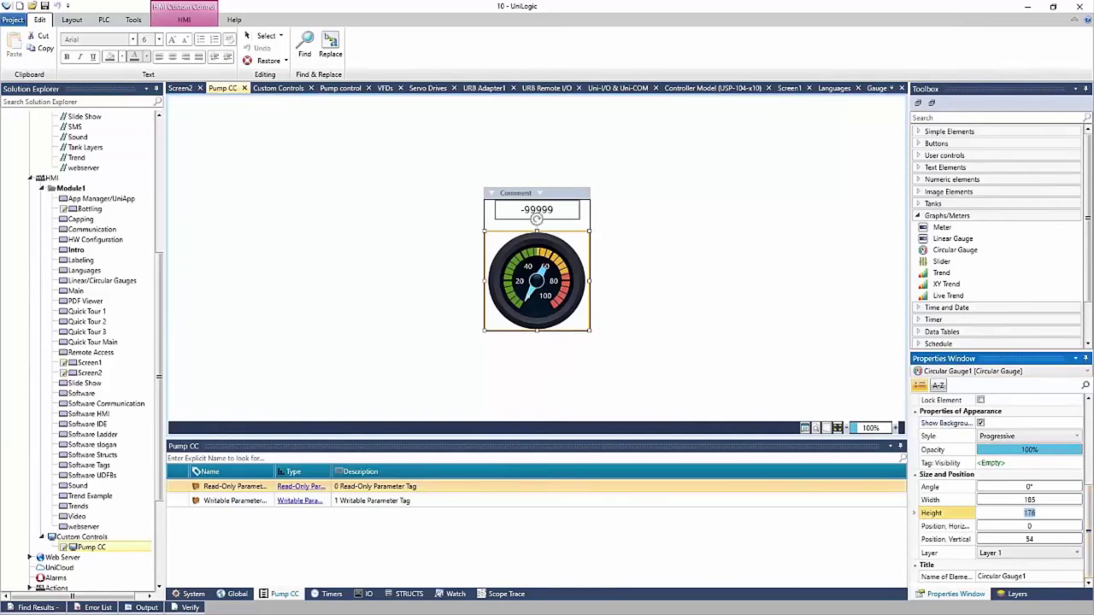
key("Escape")
Set the Pump CC custom control's height to 300
left_click(594, 229)
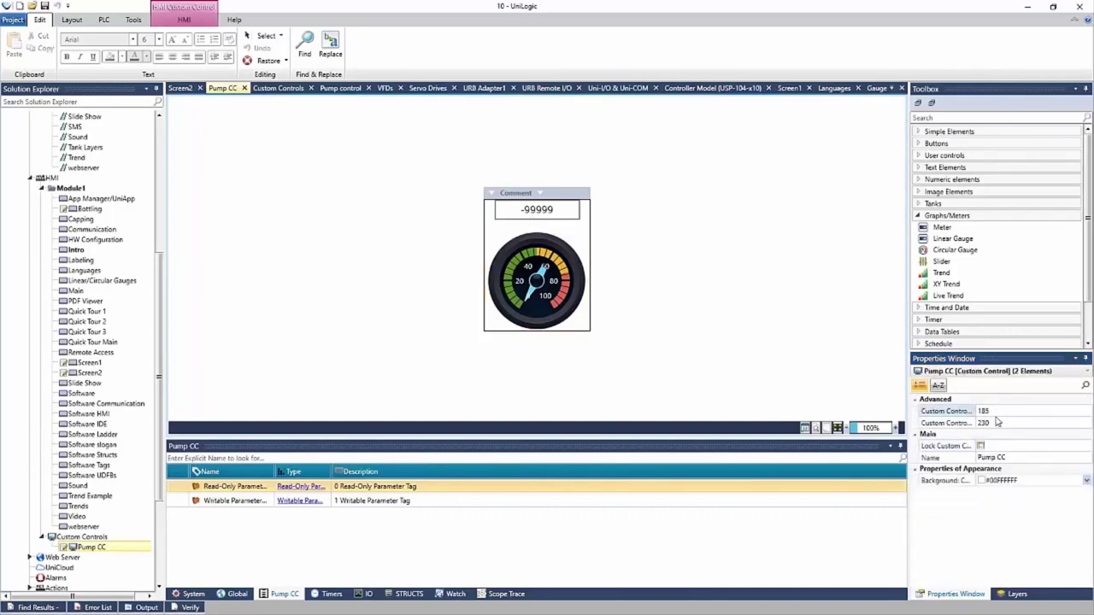
left_click_drag(975, 410, 1006, 426)
left_click(1051, 424)
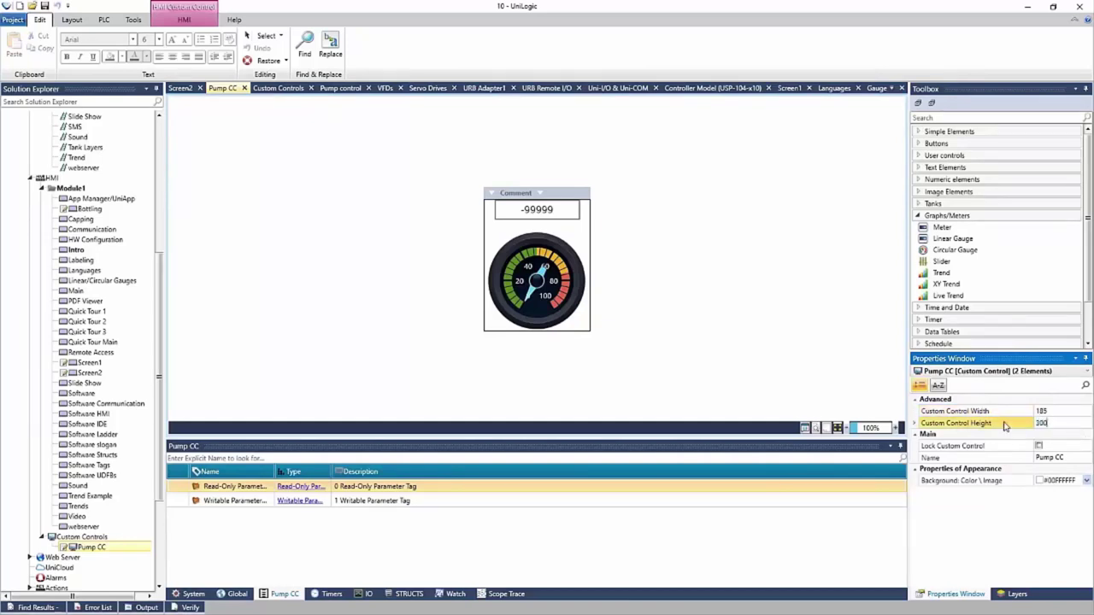
key("Return")
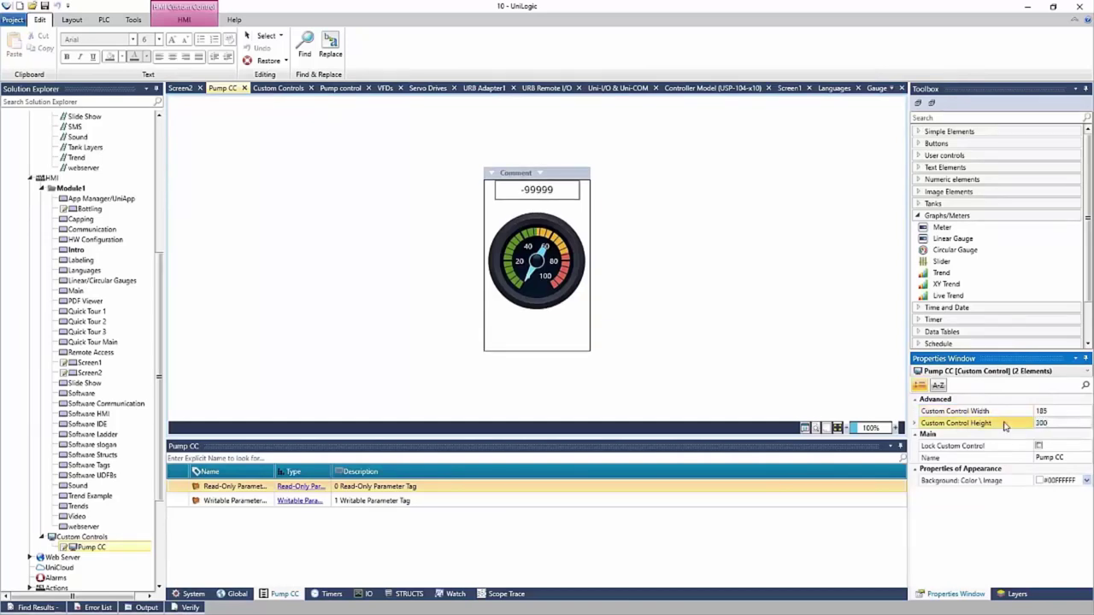
Add a button below the circular gauge in Pump CC and check the custom control's instances on Screen2
left_click(982, 145)
left_click_drag(974, 155, 491, 318)
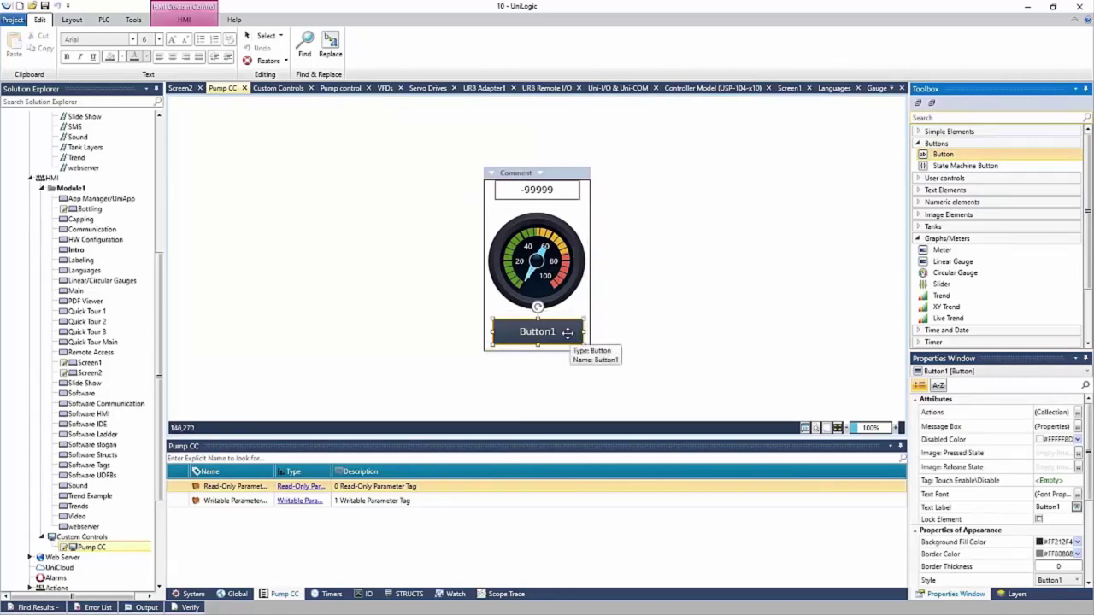
double_click(90, 374)
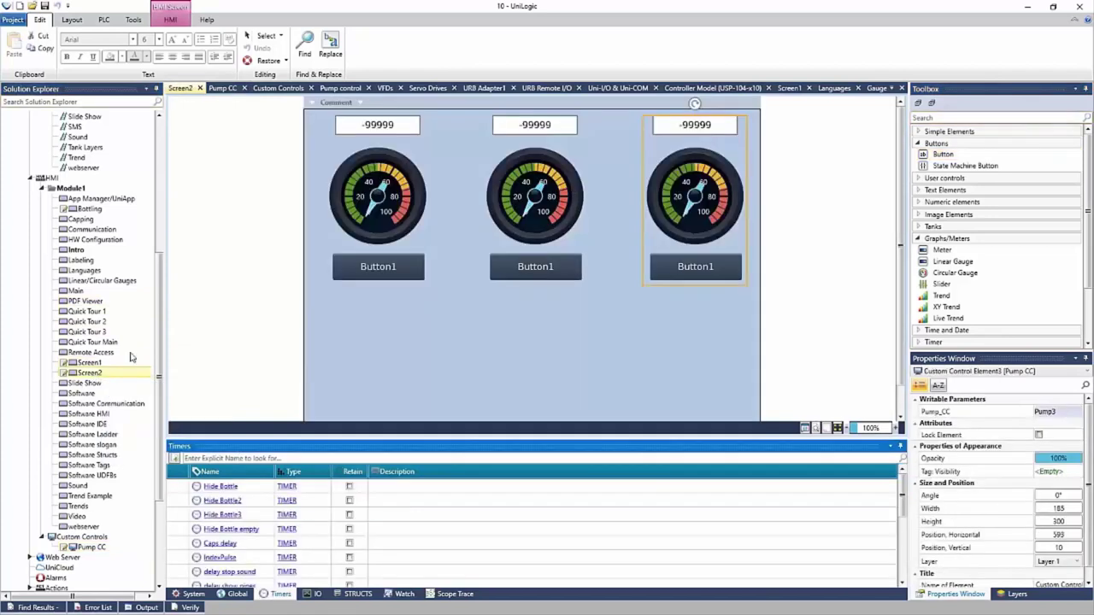
left_click(552, 251)
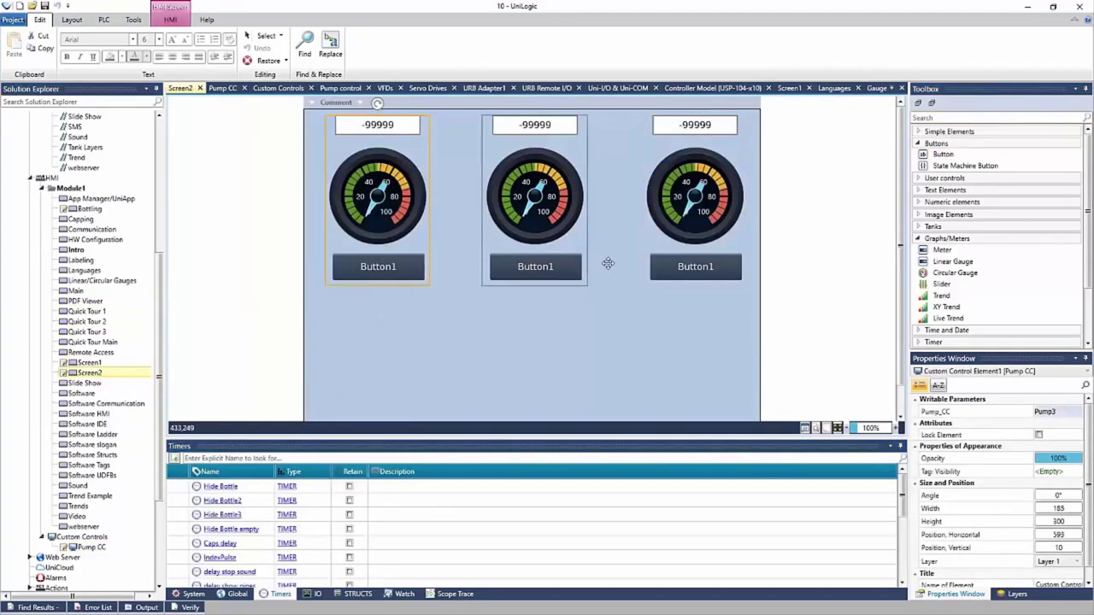
left_click(693, 267)
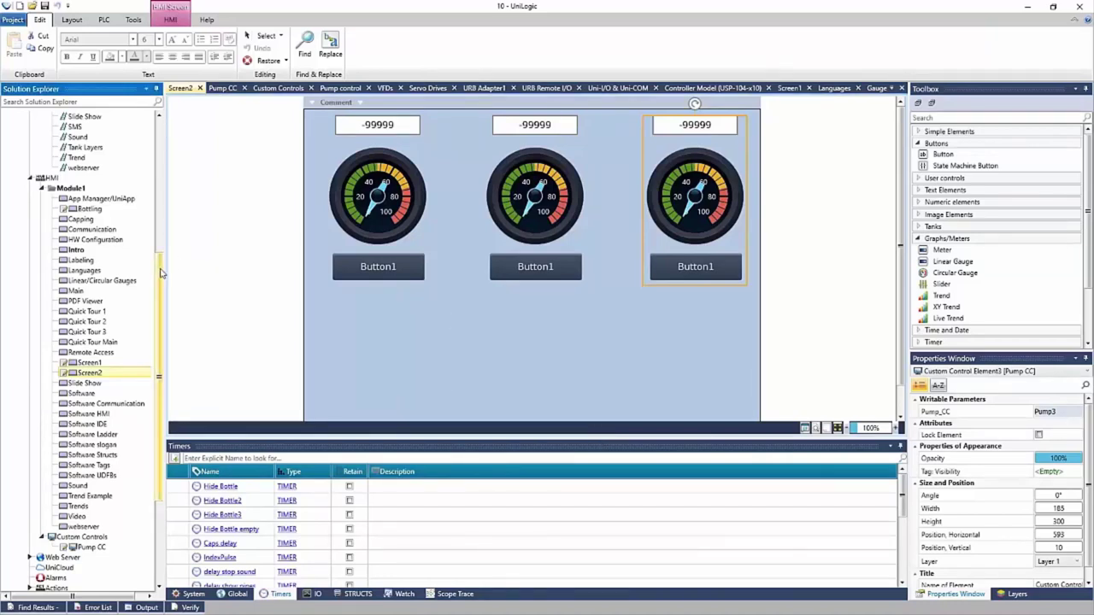
Examine the Web Server module's Administrator, Engineer, Home and User pages
left_click_drag(162, 266, 166, 314)
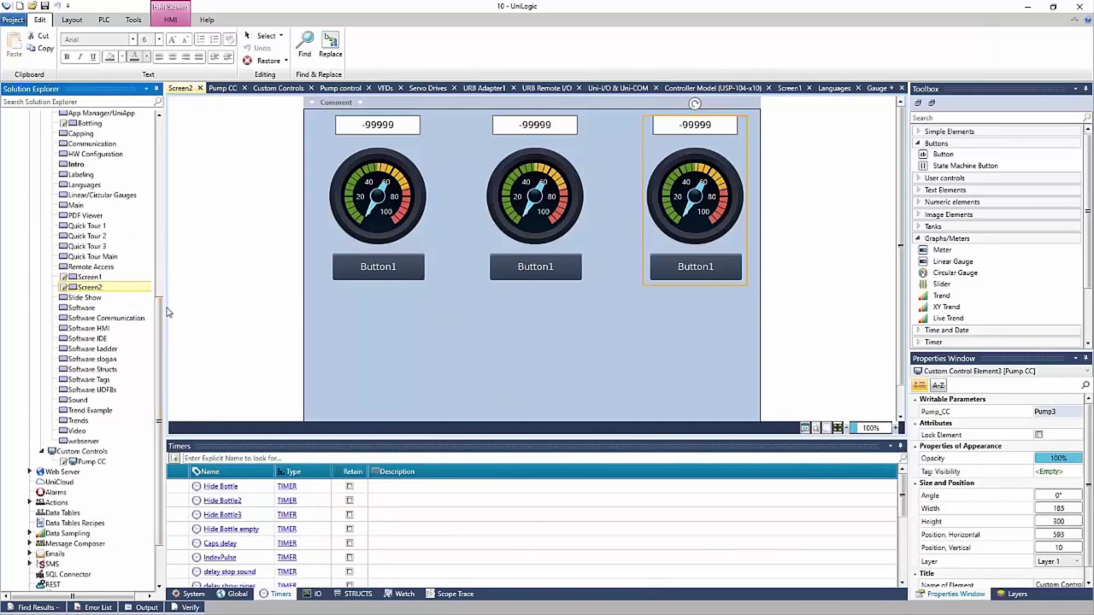
left_click(30, 472)
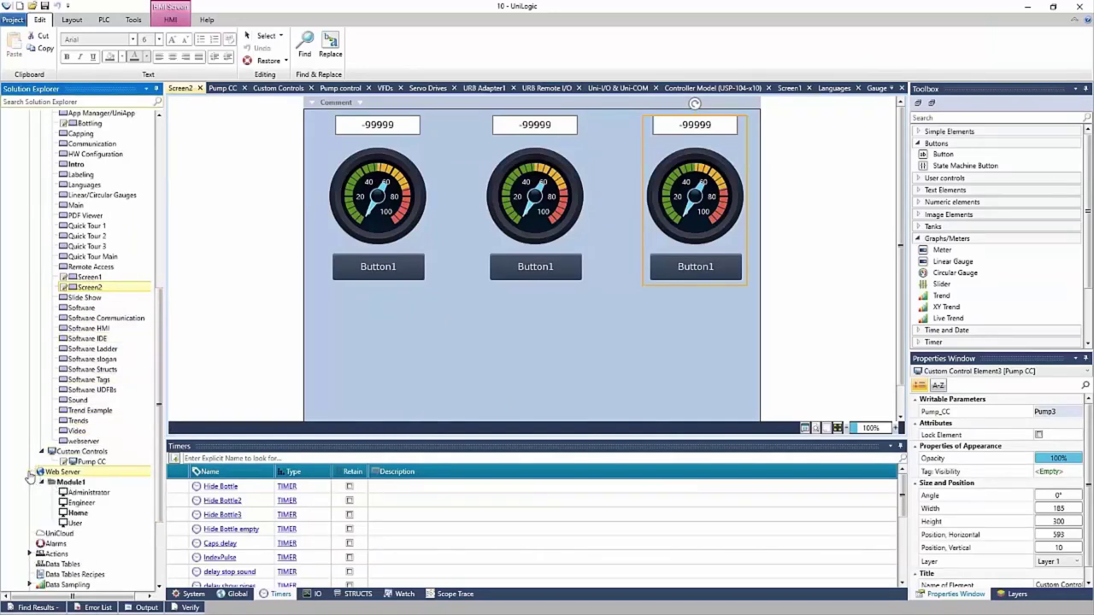
left_click(77, 493)
double_click(77, 496)
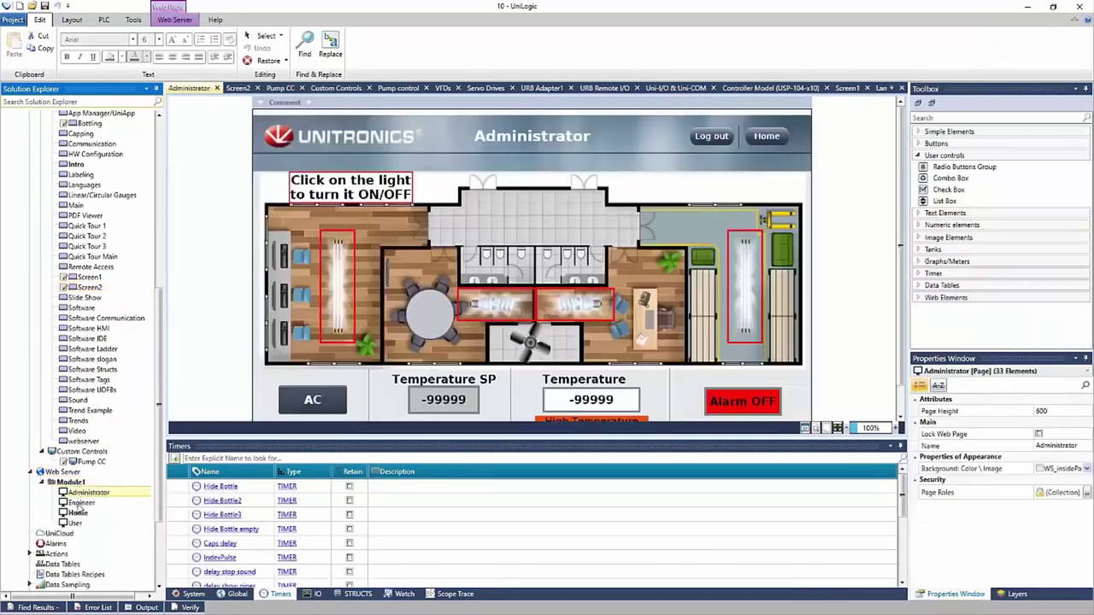
double_click(79, 504)
left_click(77, 513)
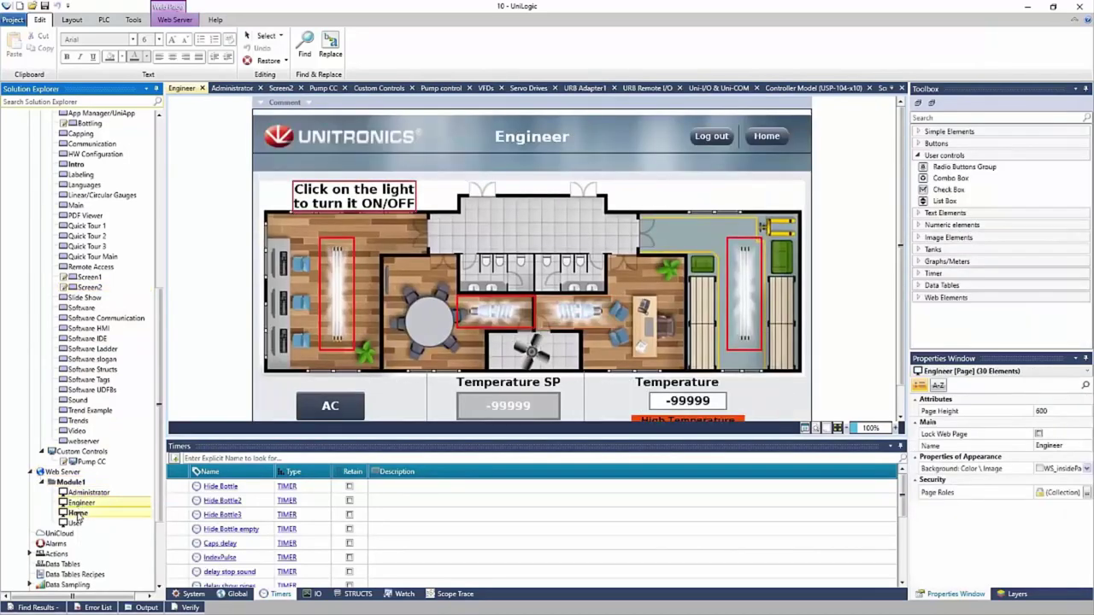
double_click(75, 523)
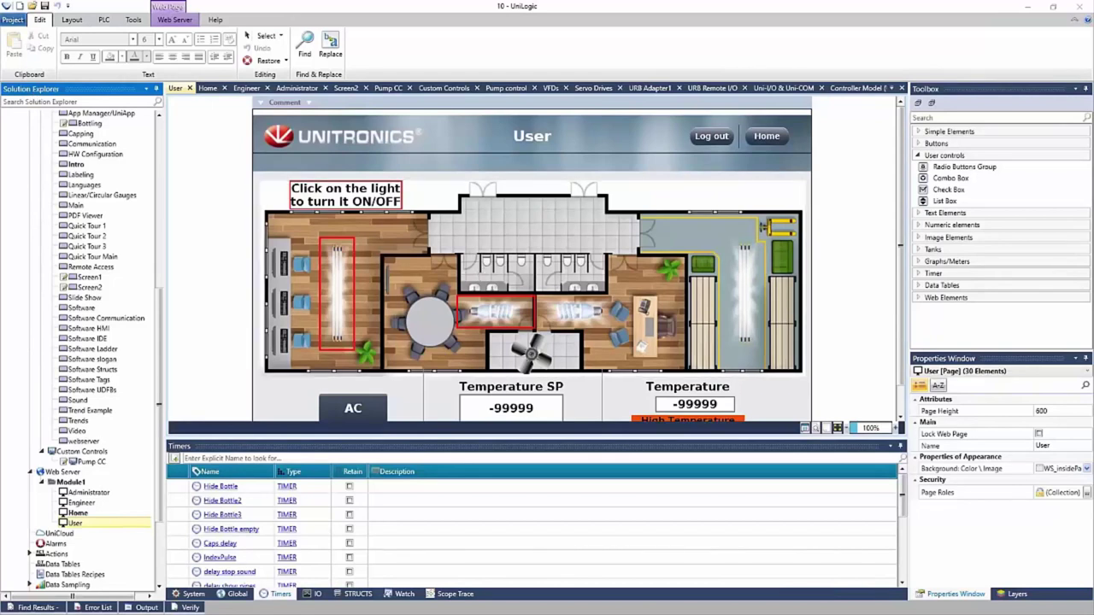
Add a new web page to the Web Server's Module1
mouse_move(109, 257)
right_click(74, 483)
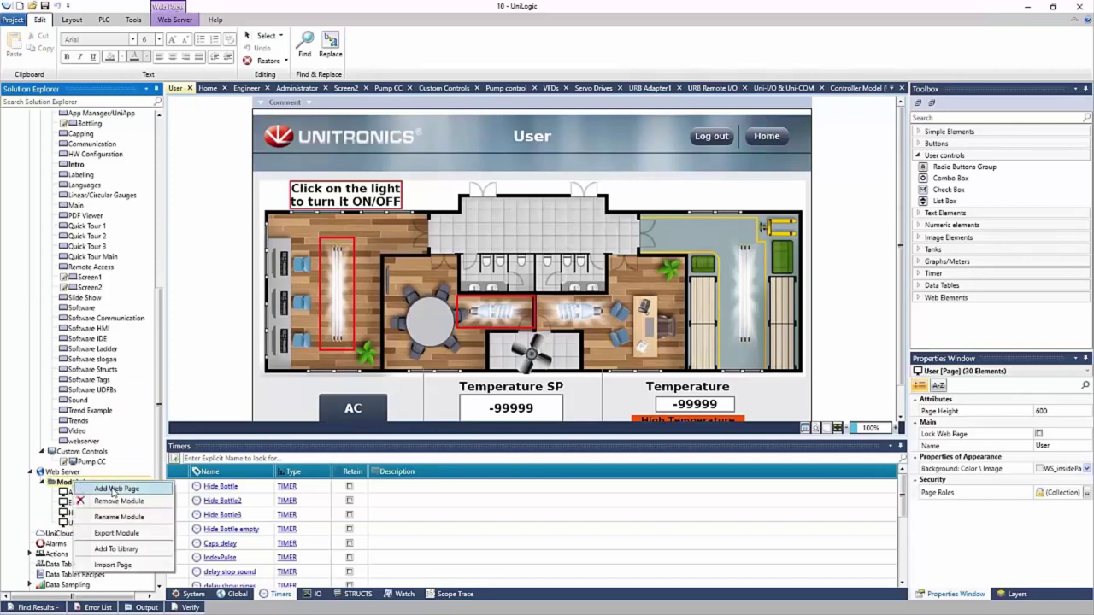
left_click(115, 490)
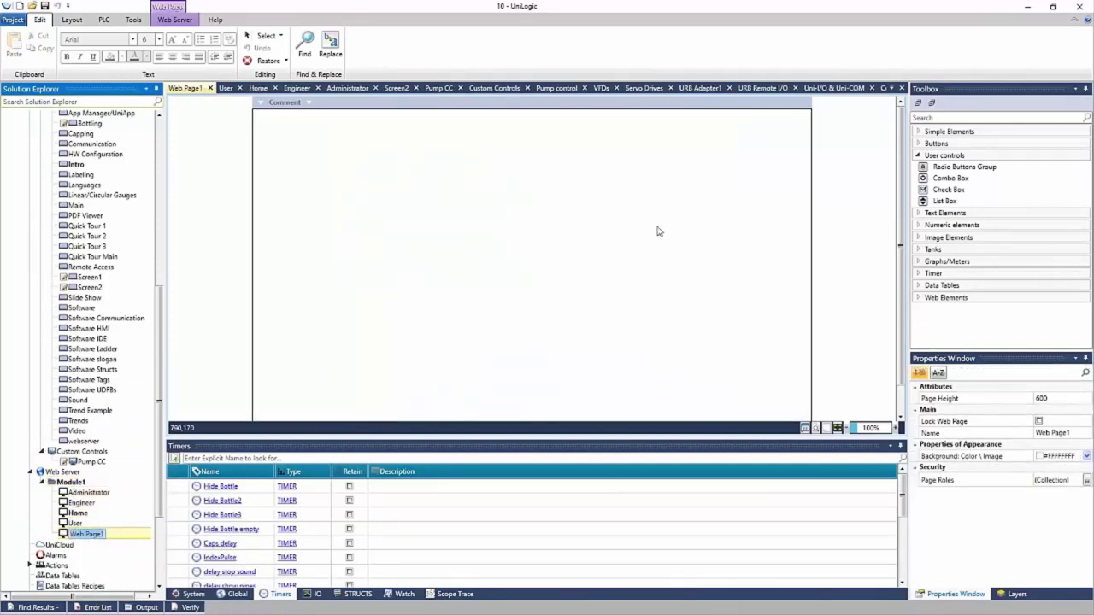
Place a button near the upper middle of the new web page and a fixed image to its right
left_click(961, 157)
left_click(936, 144)
left_click_drag(942, 155, 477, 186)
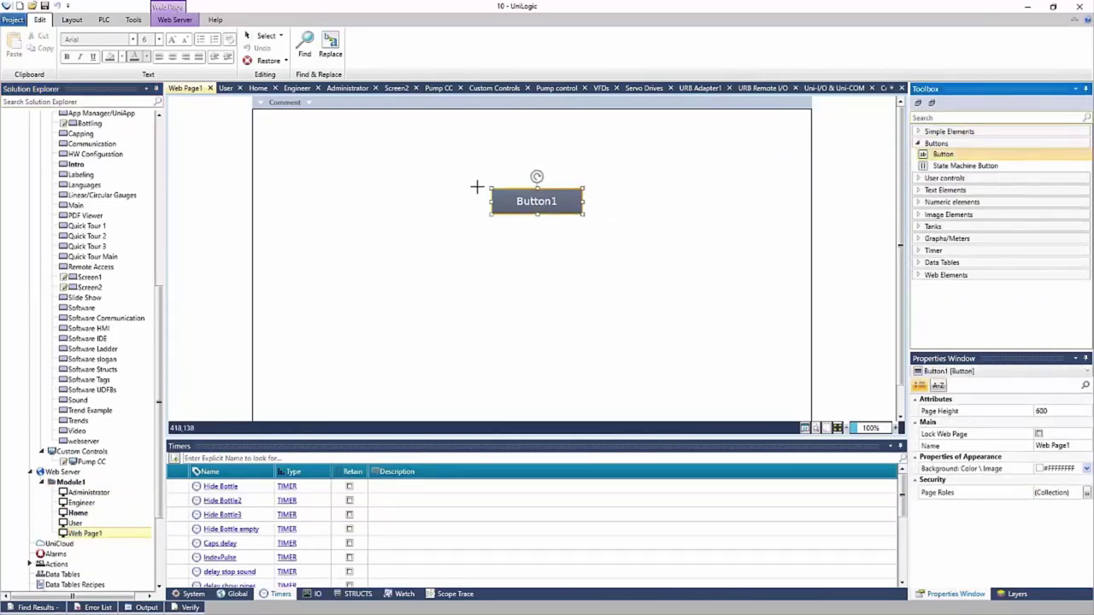
left_click(947, 215)
left_click_drag(951, 227, 707, 186)
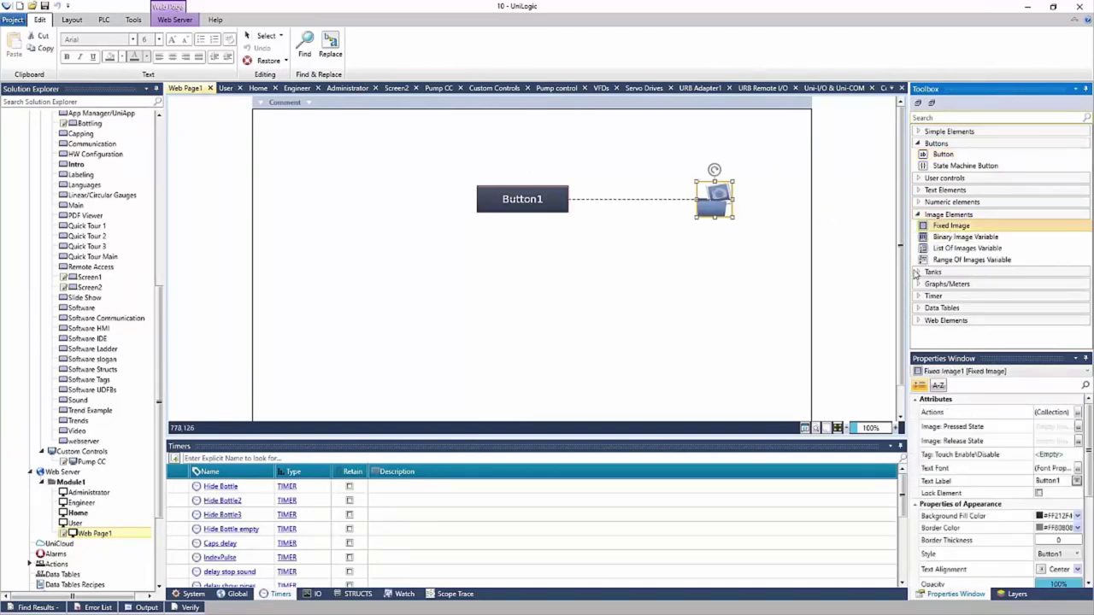
Add a Tank1 element below the button and a linear gauge on the left side of the web page
left_click(940, 274)
left_click_drag(944, 287, 560, 289)
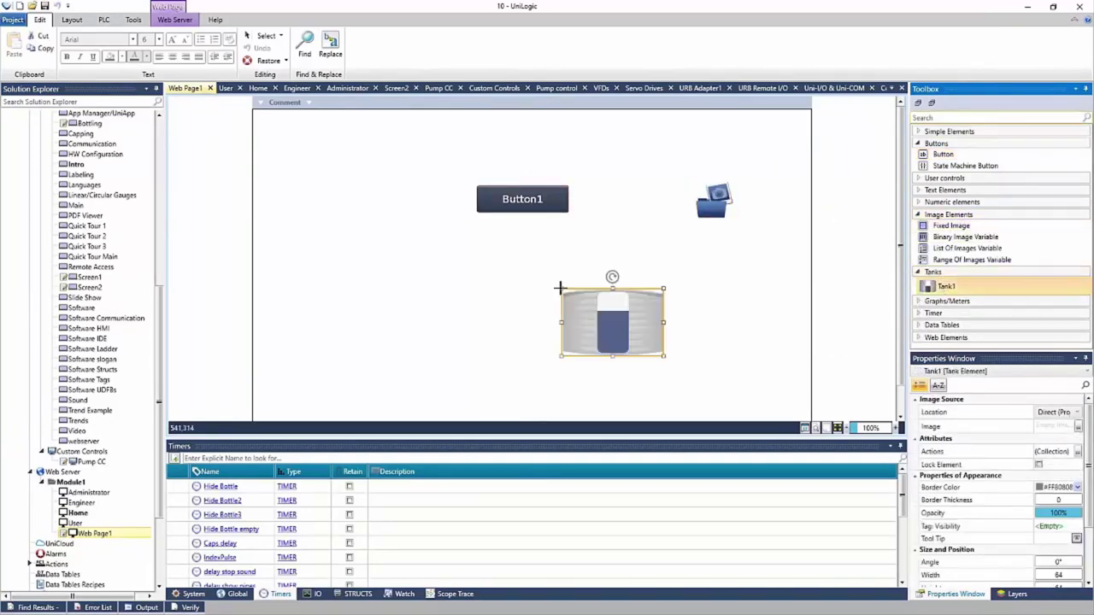
left_click(947, 301)
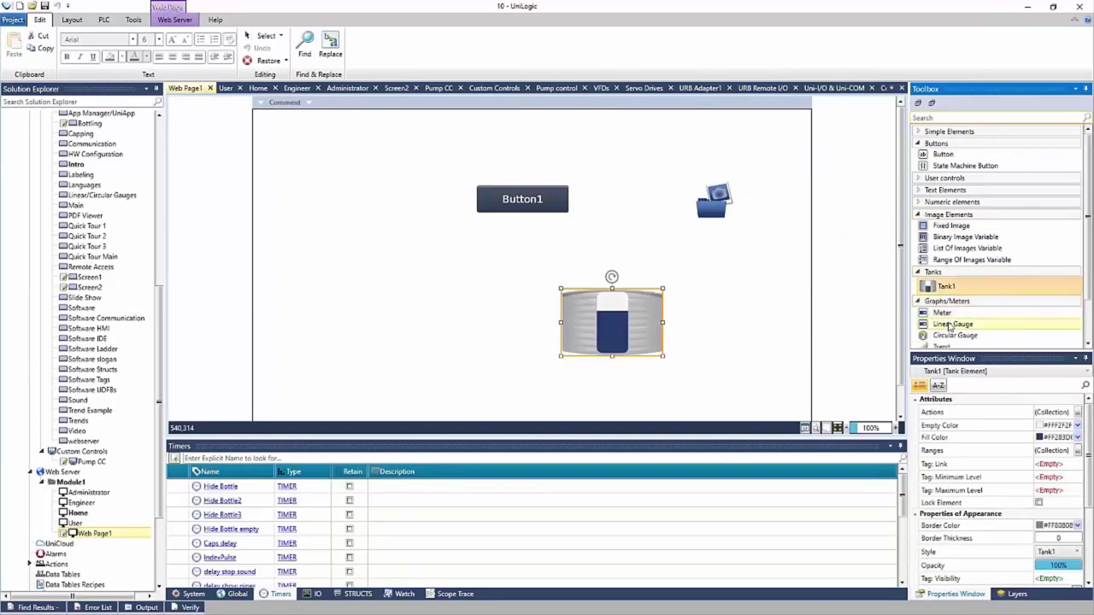
left_click_drag(953, 324, 334, 227)
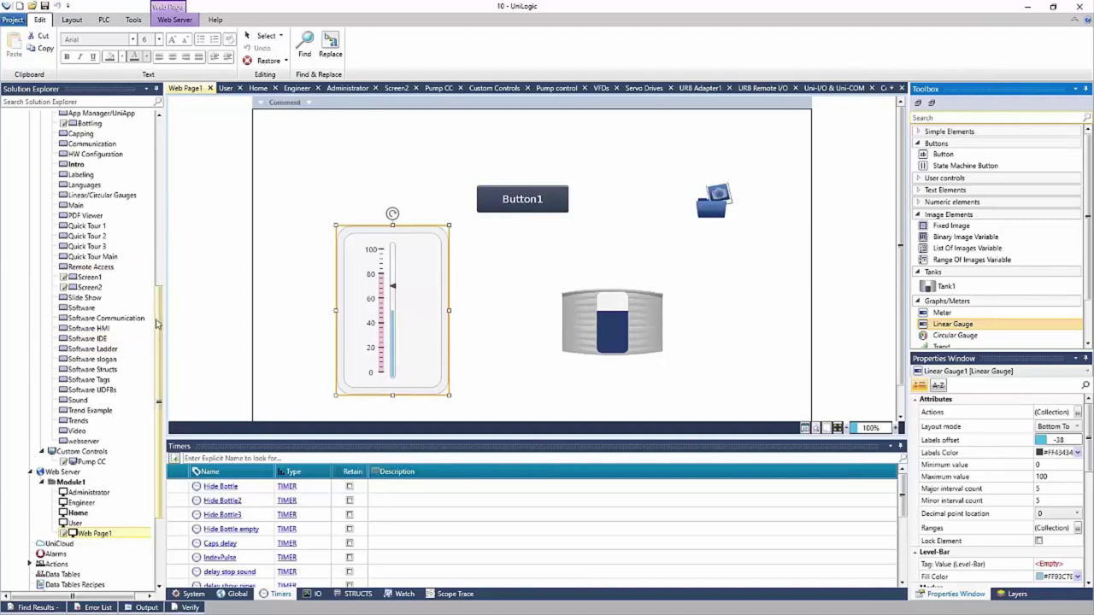
Open the HMI Bottling screen and export it to the Web Server's Module1
left_click_drag(160, 322, 160, 286)
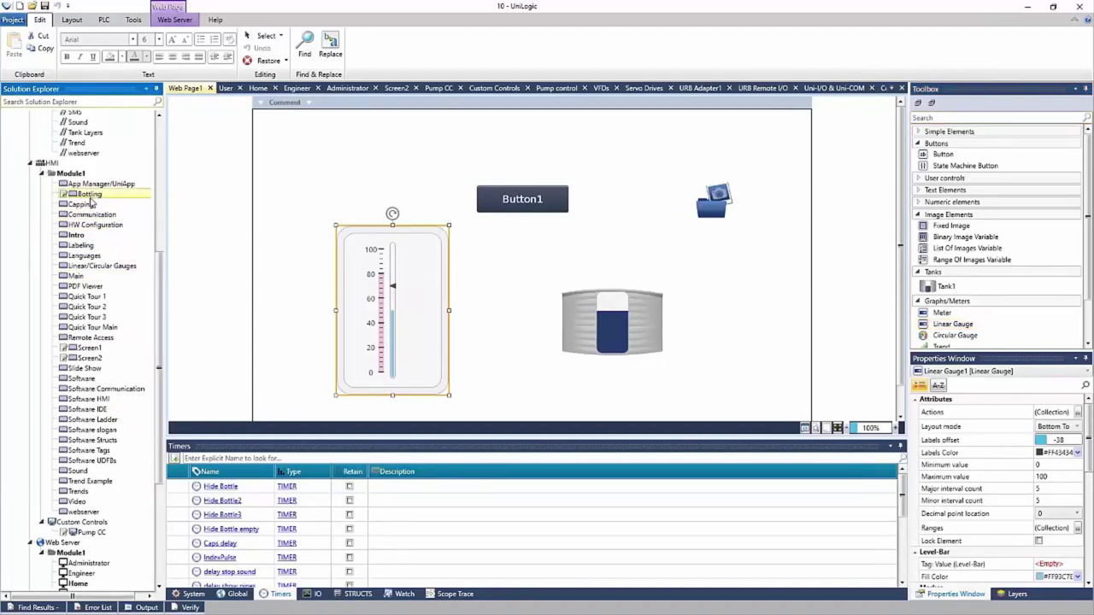
double_click(91, 196)
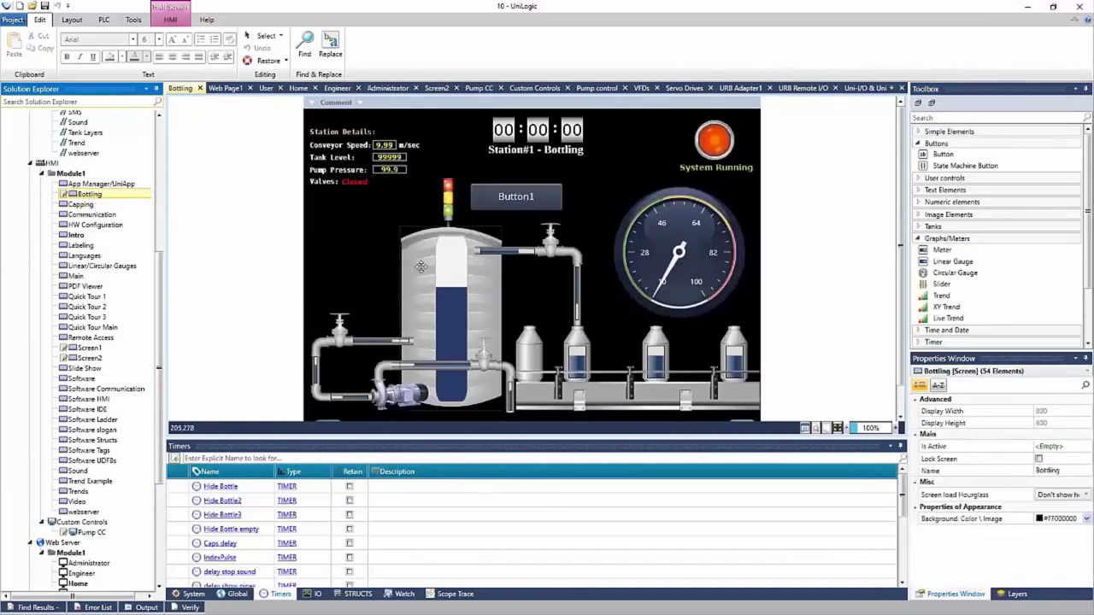
right_click(88, 197)
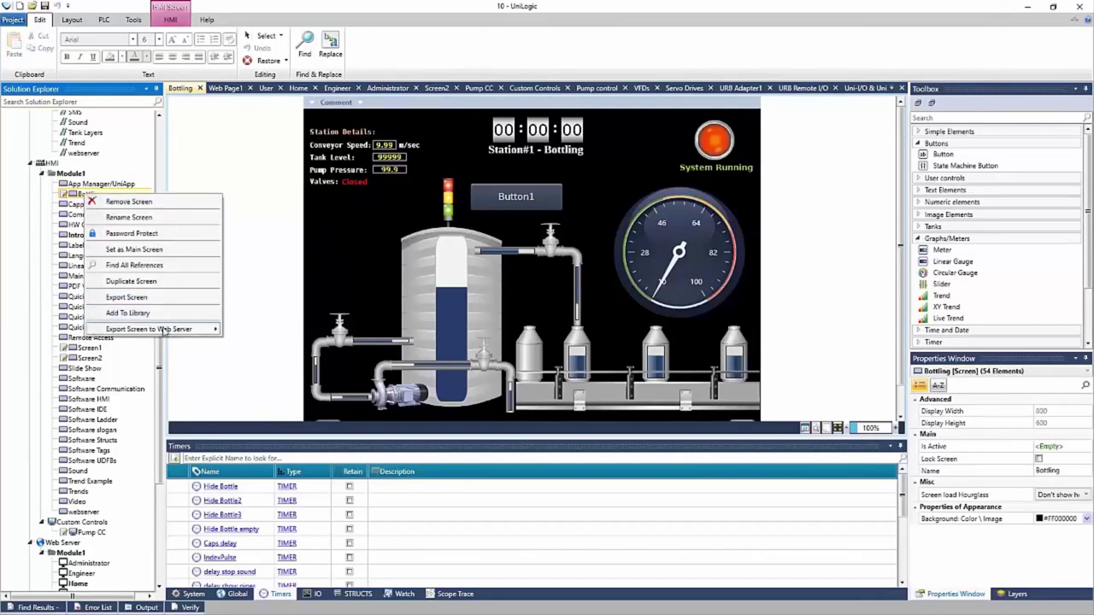
mouse_move(165, 330)
left_click(268, 330)
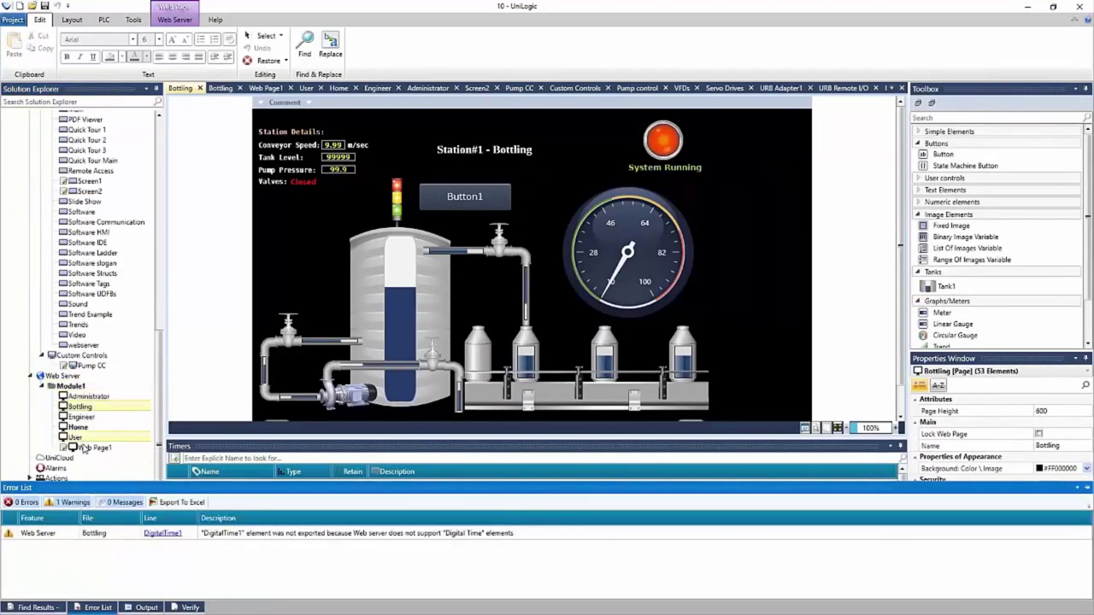
View Web Page1 and the exported Bottling web page in turn
double_click(86, 447)
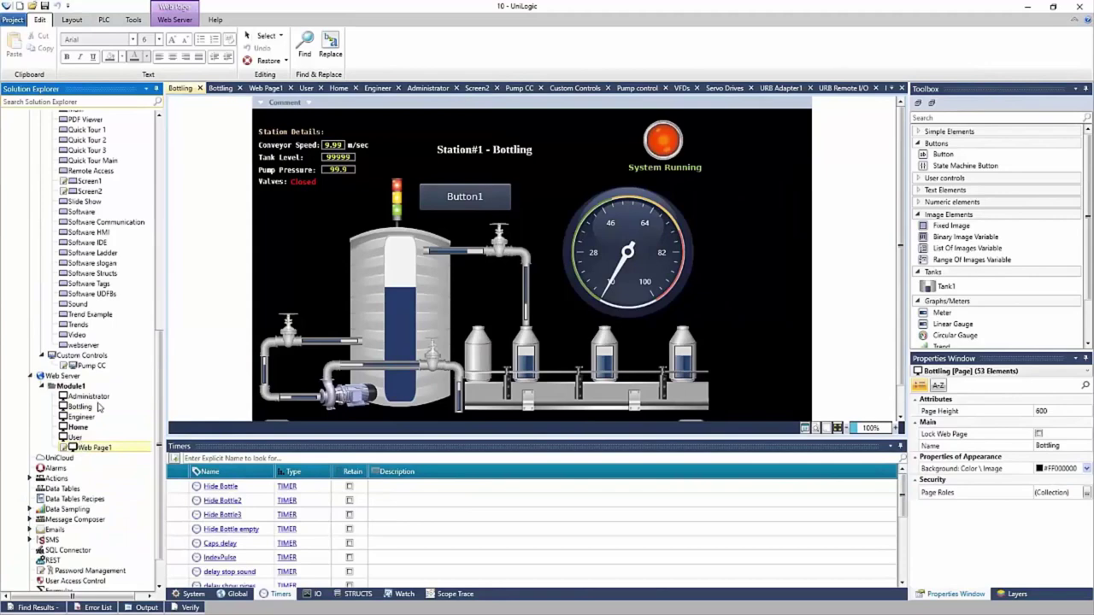
mouse_move(102, 409)
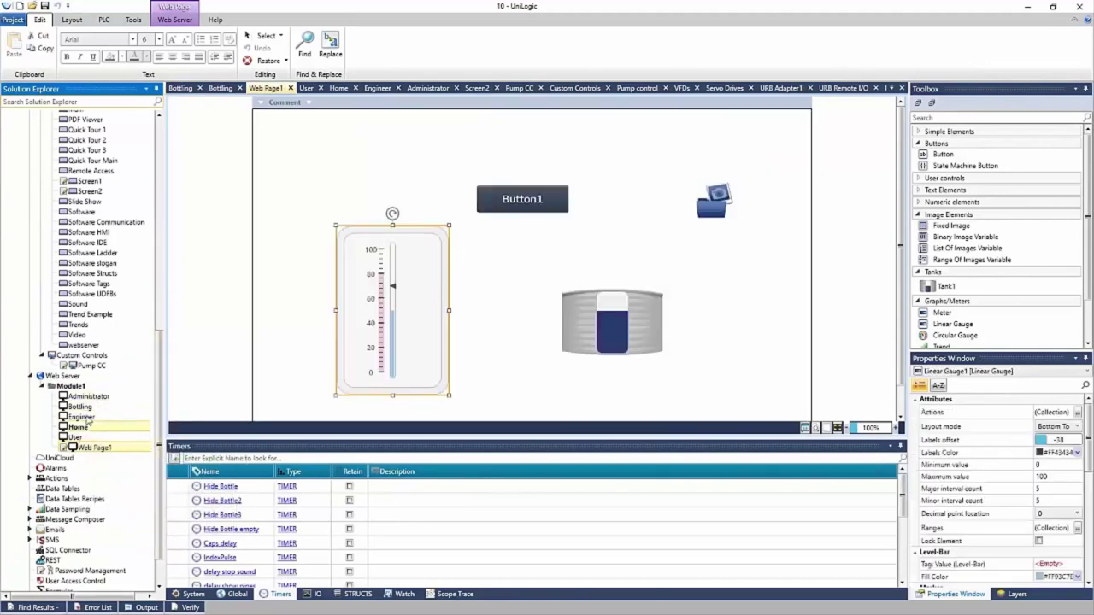
double_click(81, 407)
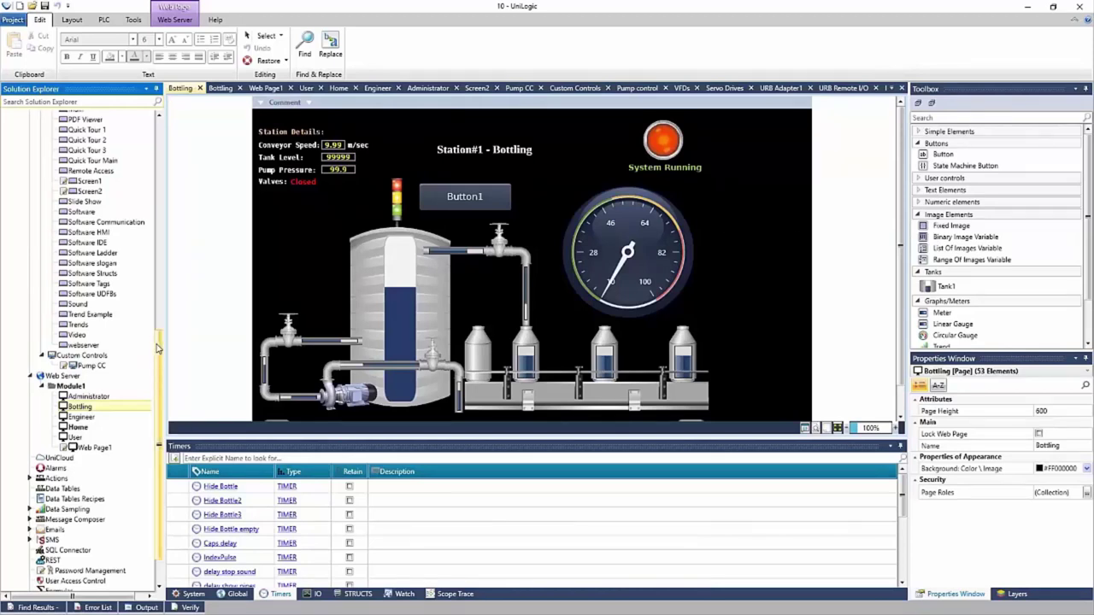
Open the project's language list and add French
scroll(157, 334, "up", 2)
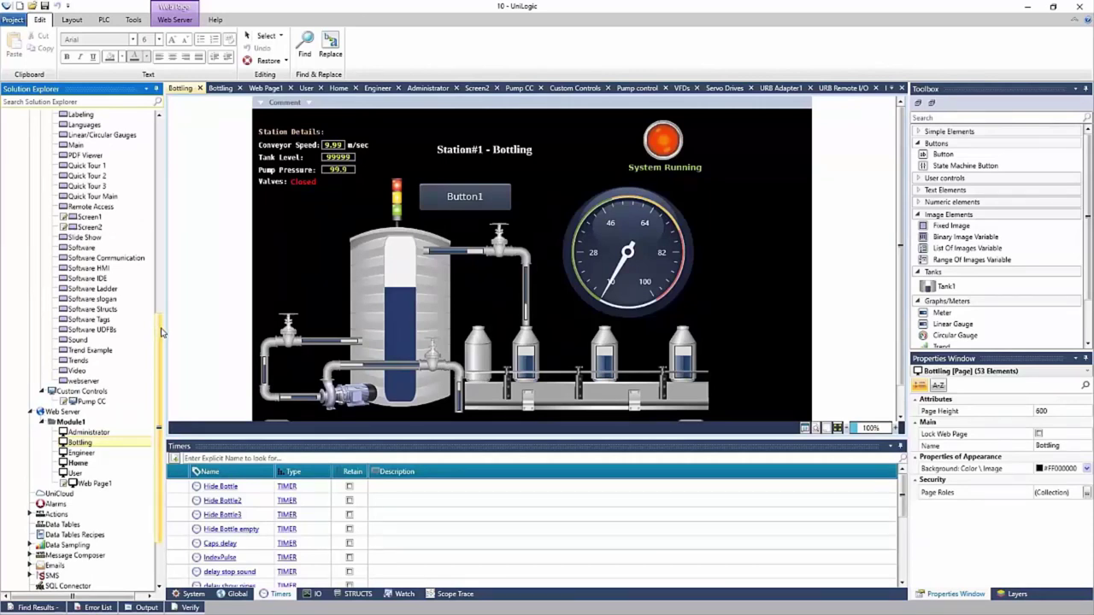
left_click_drag(162, 332, 161, 380)
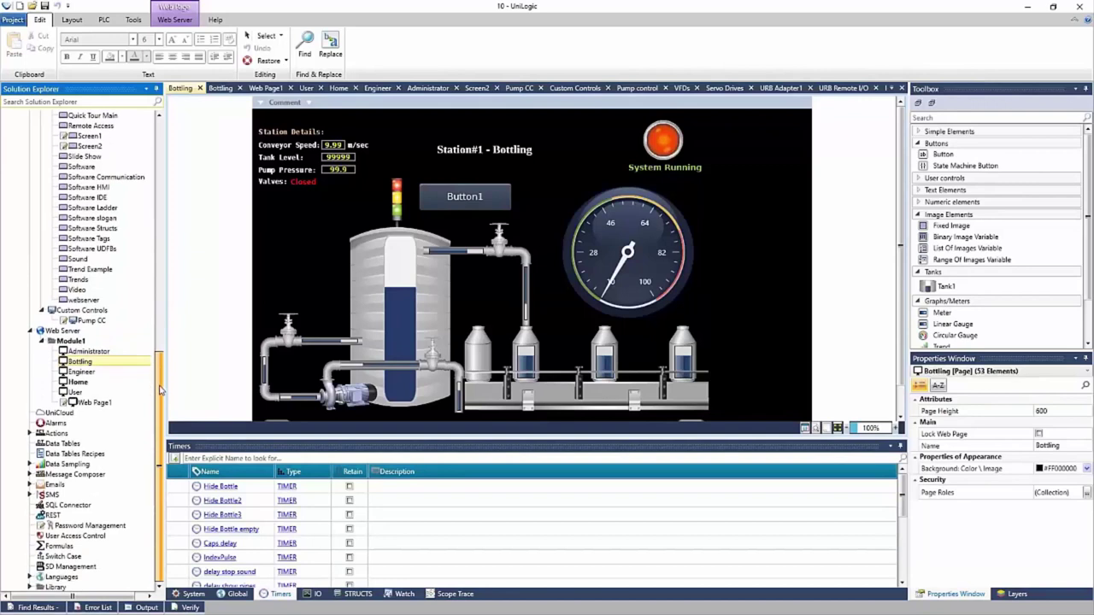
left_click(29, 577)
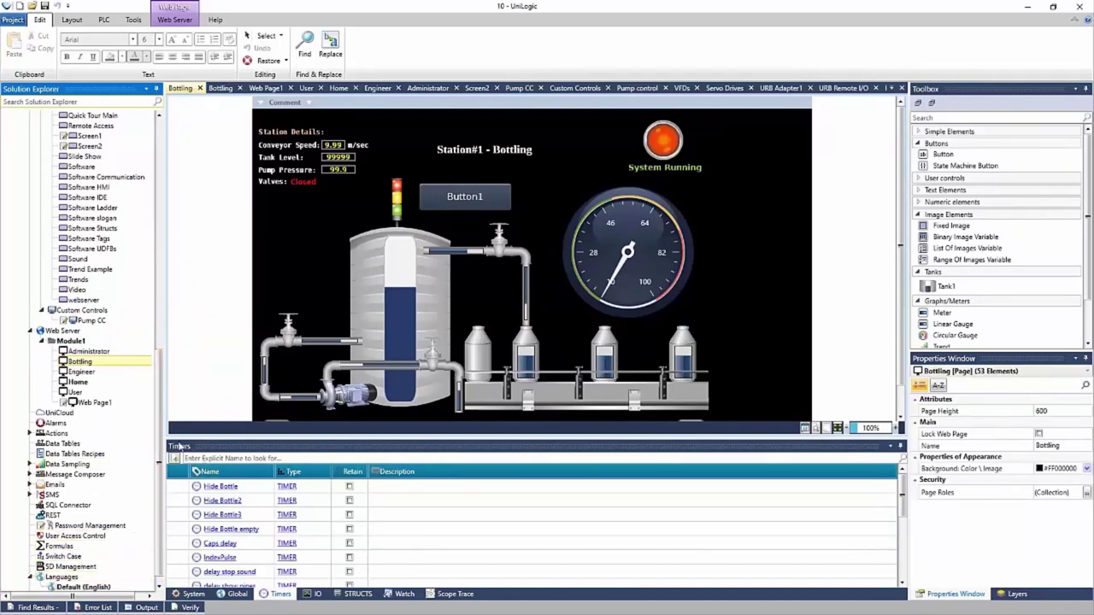
scroll(102, 530, "down", 1)
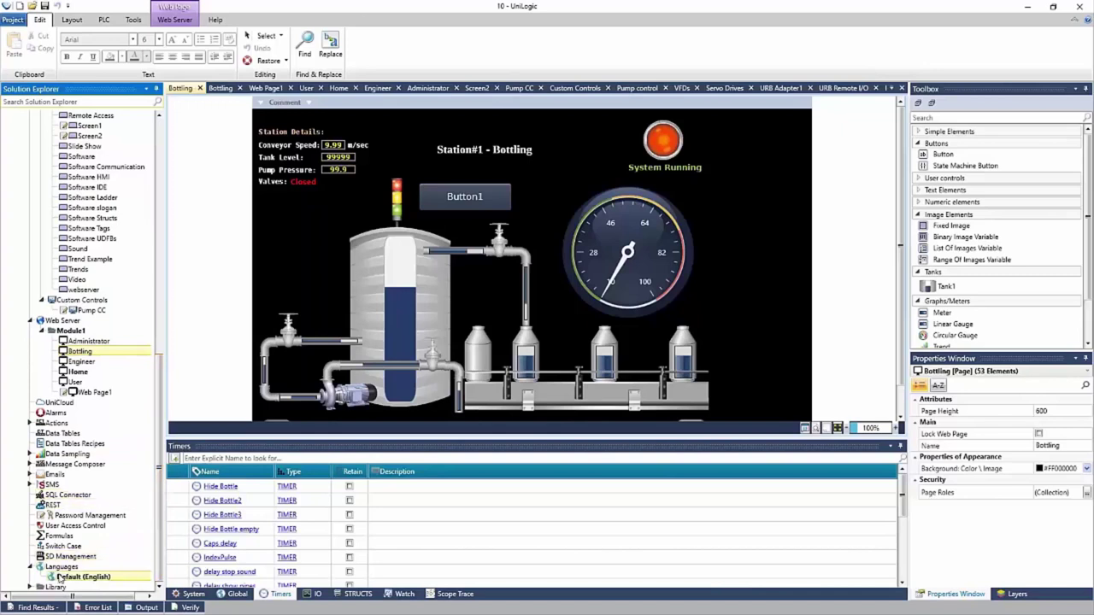
double_click(61, 578)
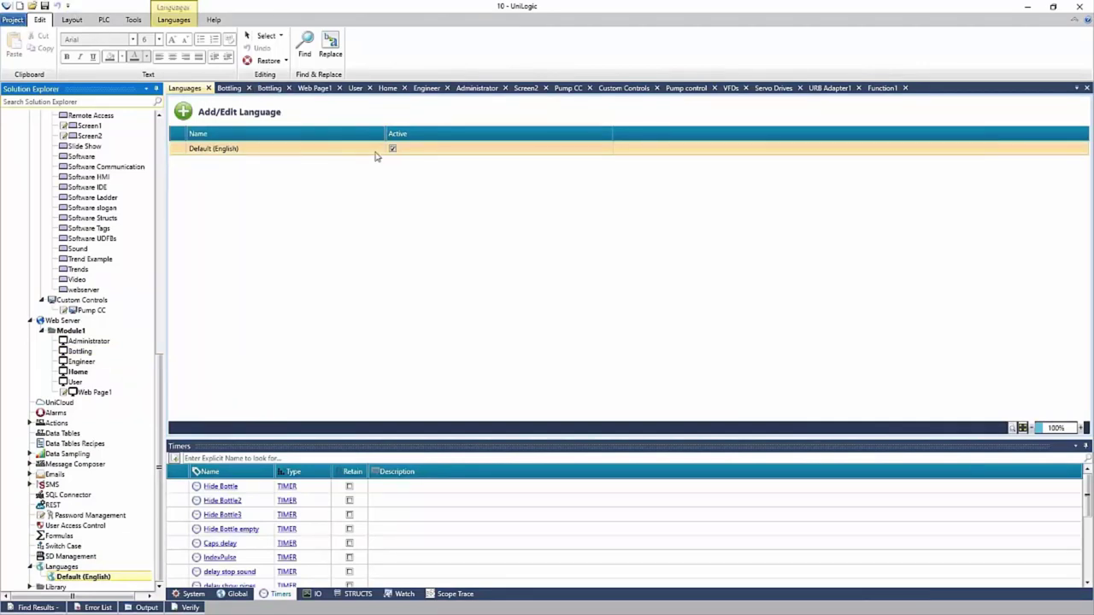
left_click(181, 117)
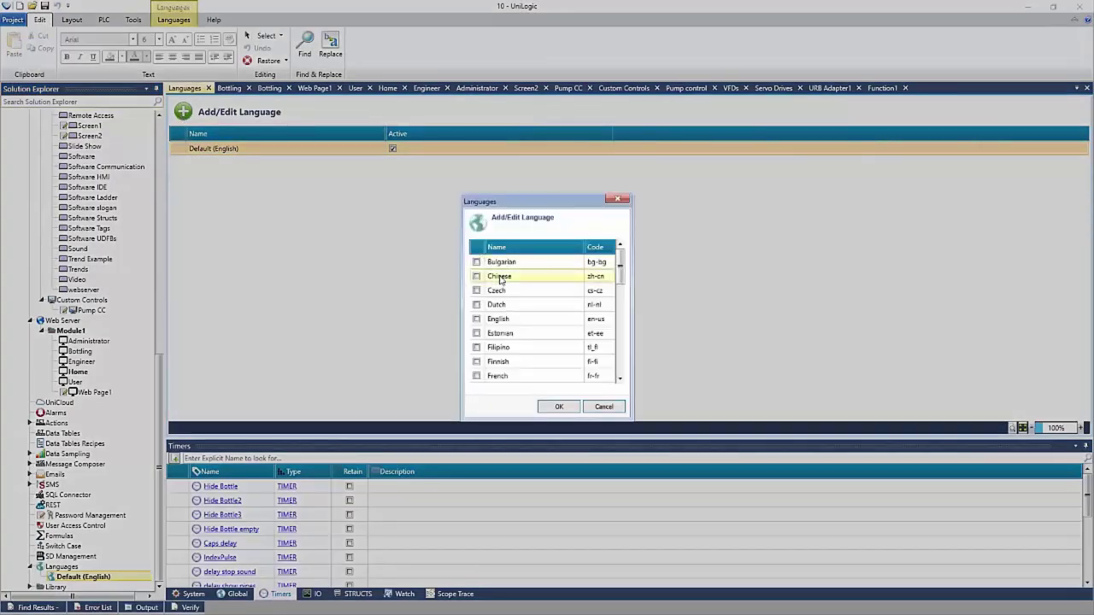
left_click(477, 377)
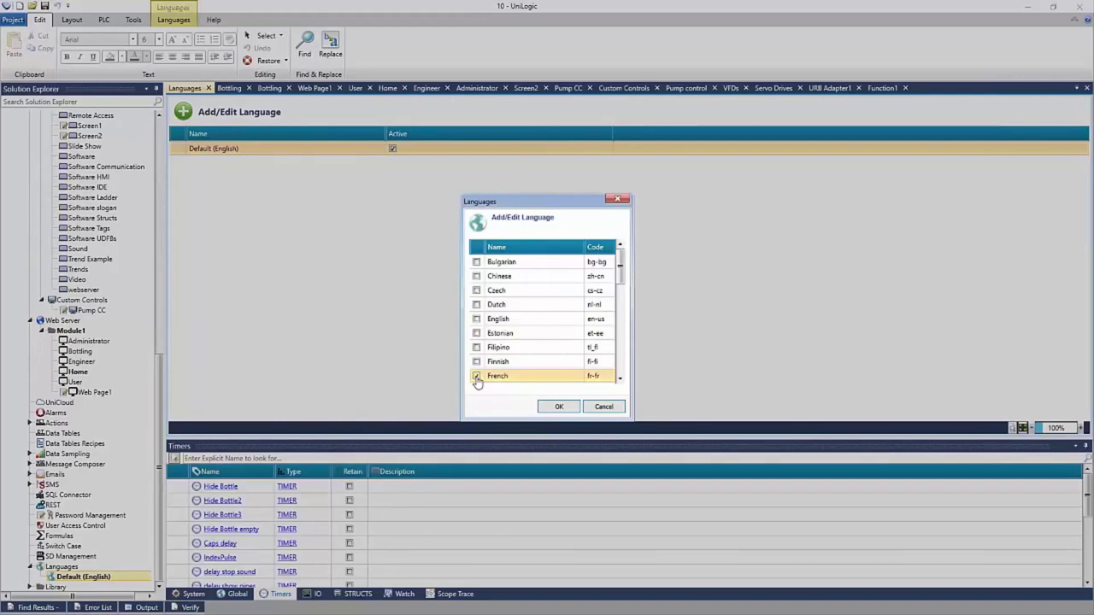
left_click(561, 407)
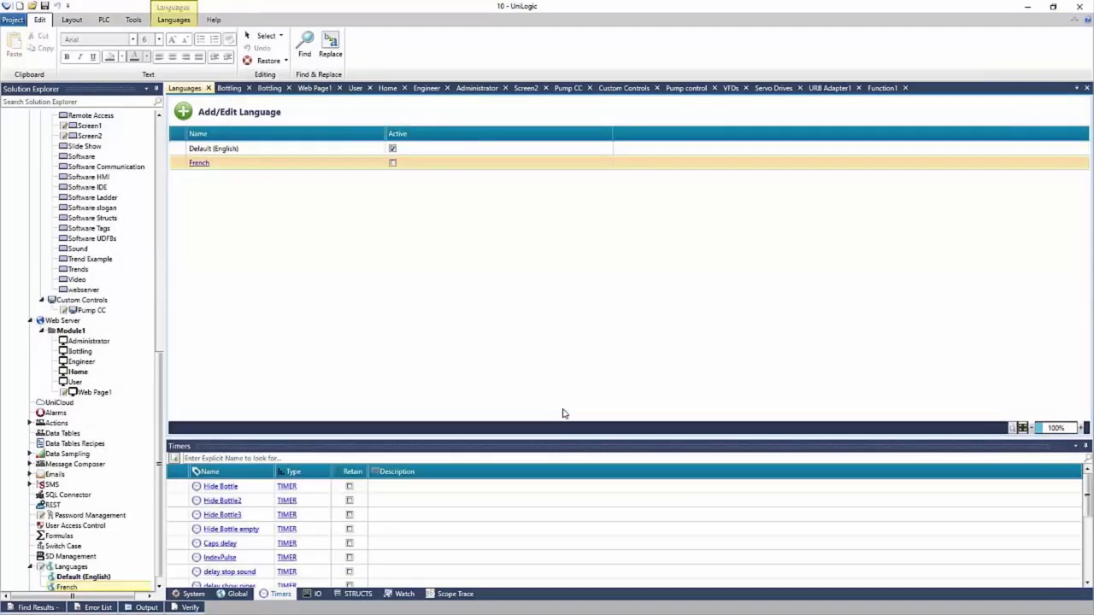
Open the French text table and examine its editable translations and the language text tools
left_click(199, 164)
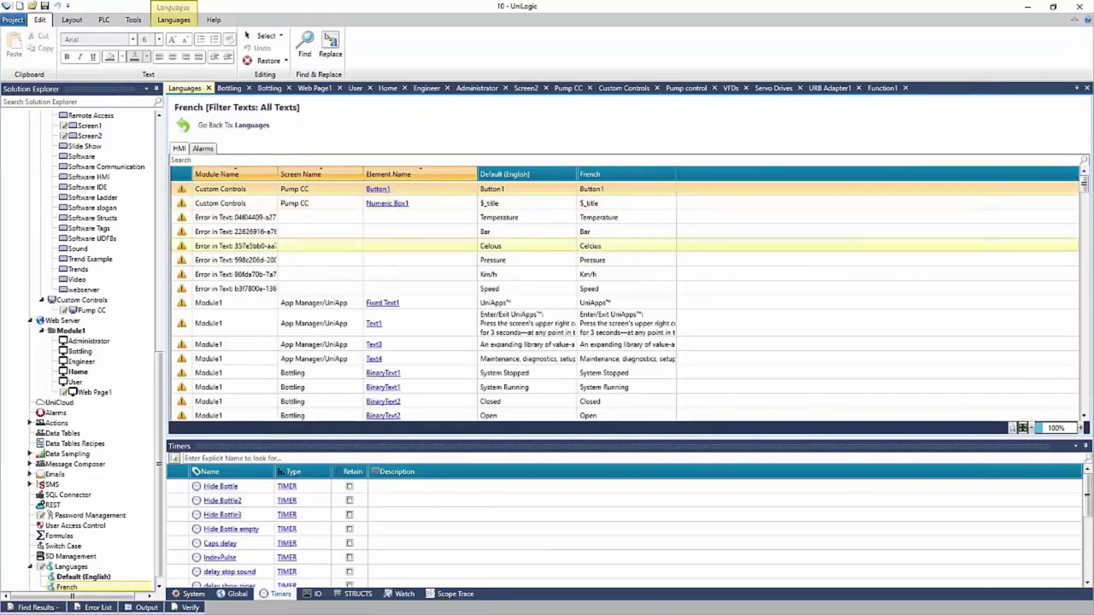
mouse_move(1084, 188)
left_mouse_down()
mouse_move(1091, 242)
mouse_move(1090, 175)
left_mouse_up()
left_click(607, 190)
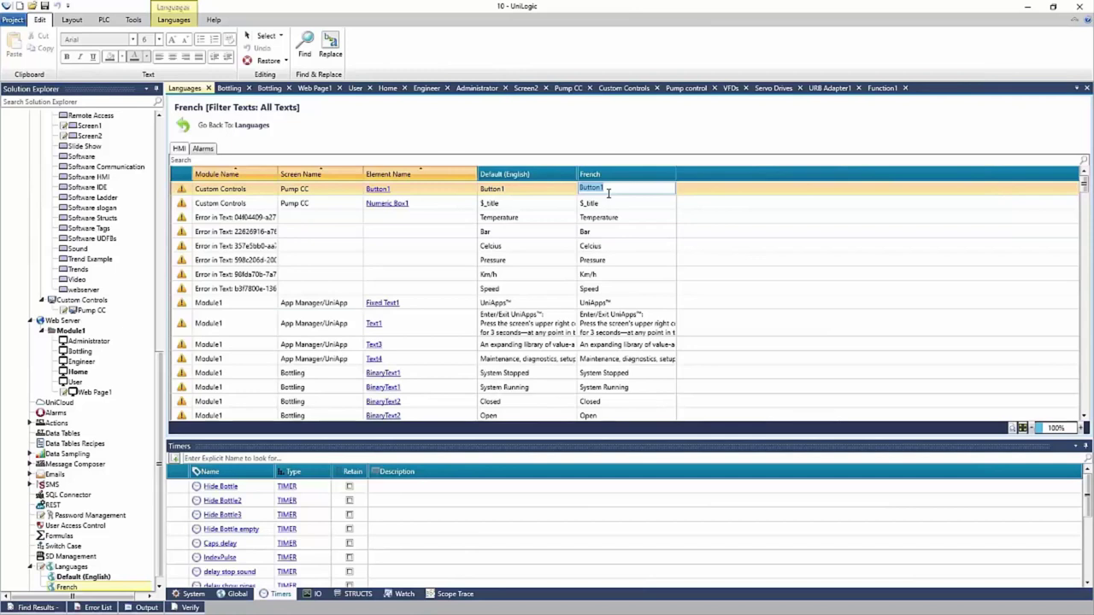
left_click(176, 21)
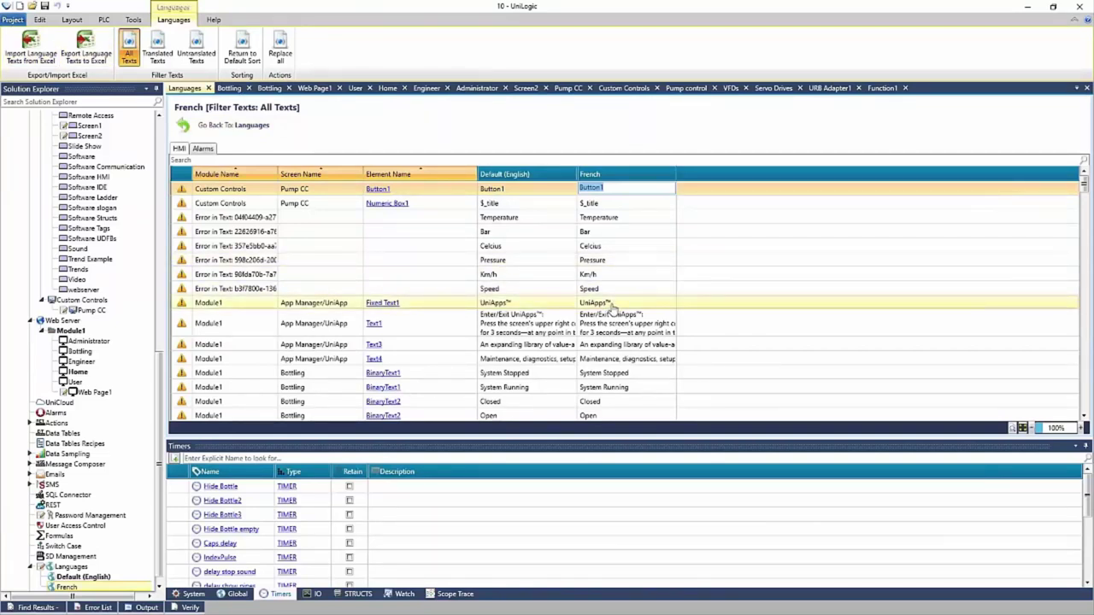
Add Spanish, Turkish and Russian to the project's languages and open the Spanish text table
left_click(83, 576)
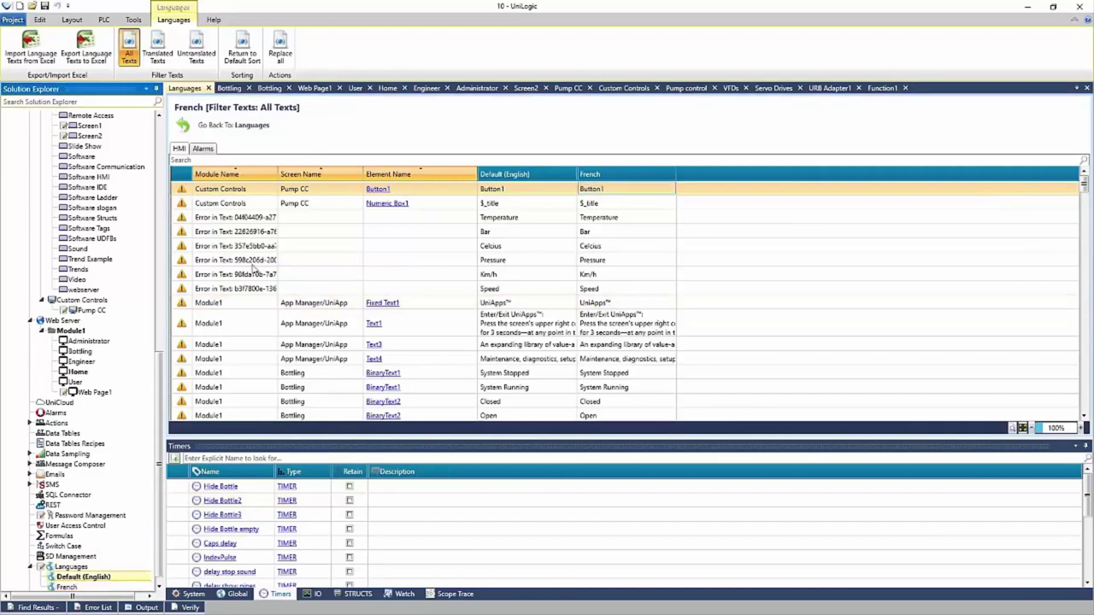
left_click(185, 111)
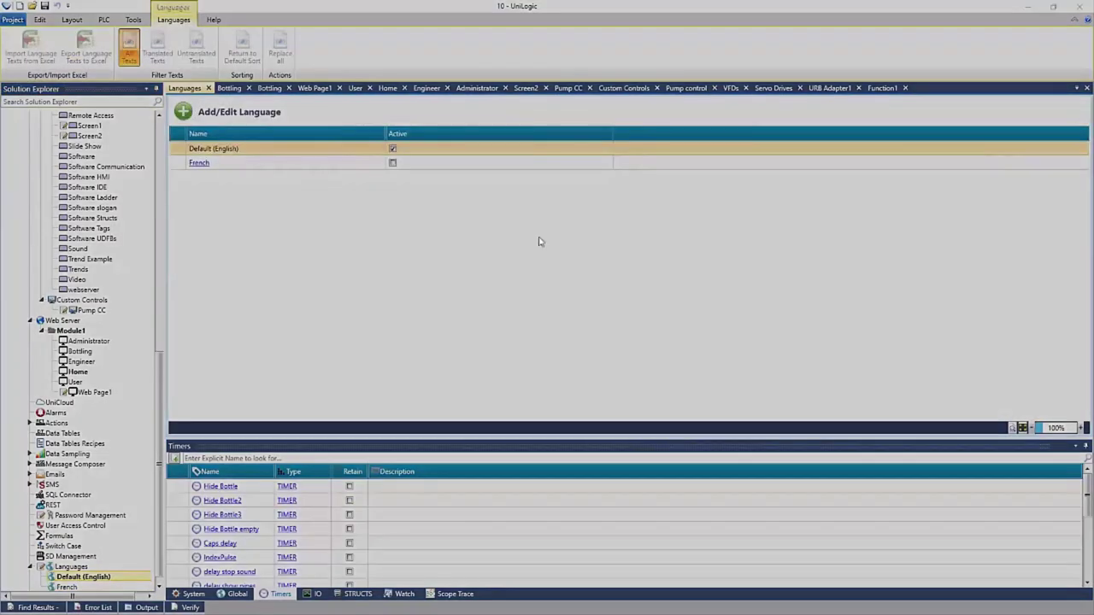
left_click_drag(620, 270, 623, 360)
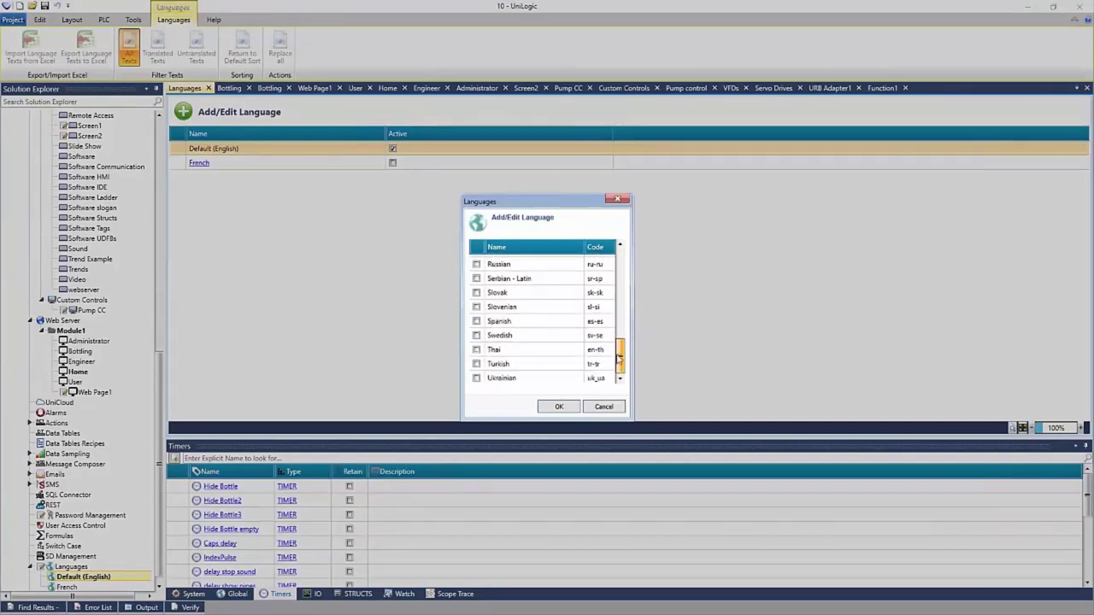
left_click(477, 321)
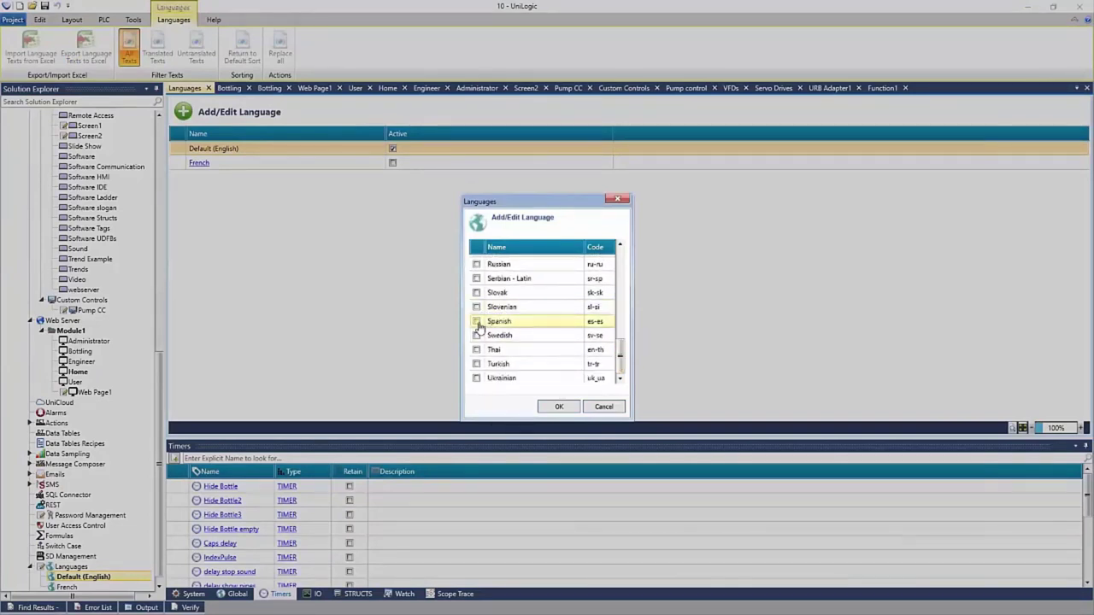
left_click(477, 364)
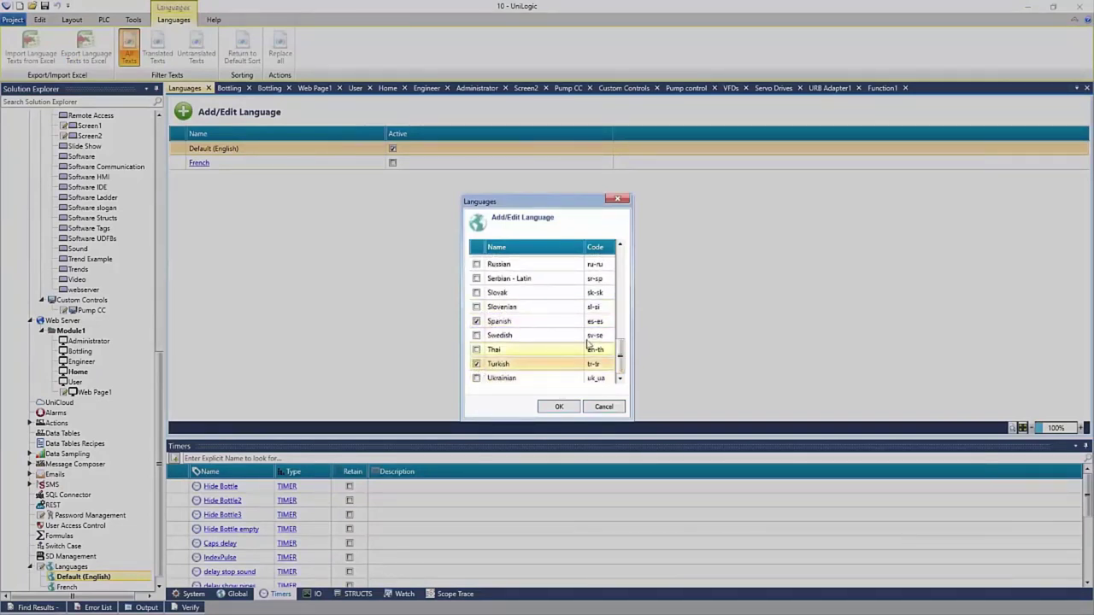
left_click(560, 407)
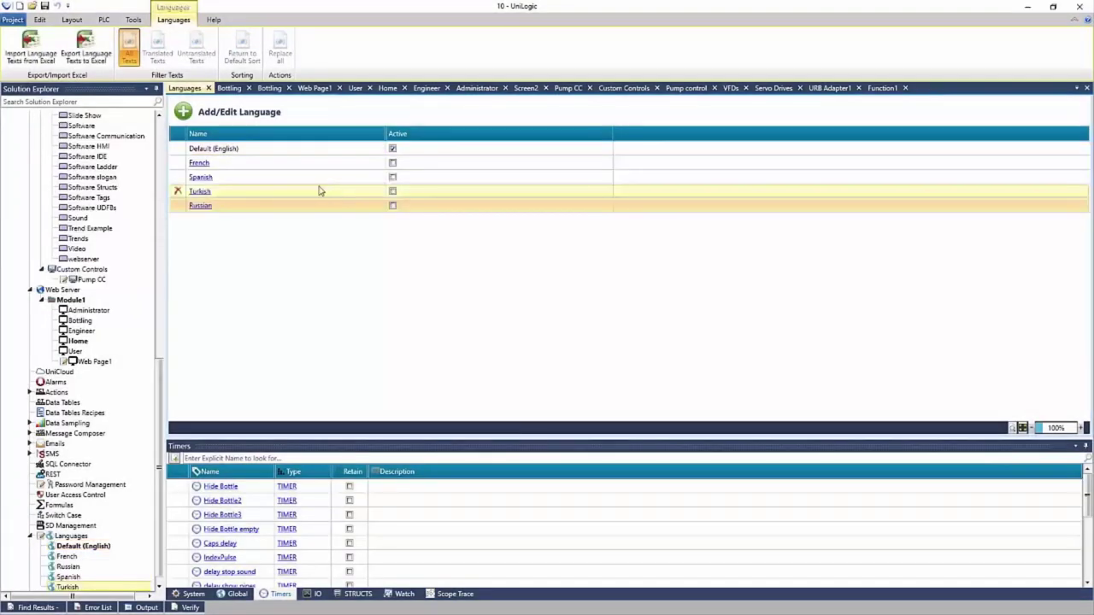
left_click(200, 178)
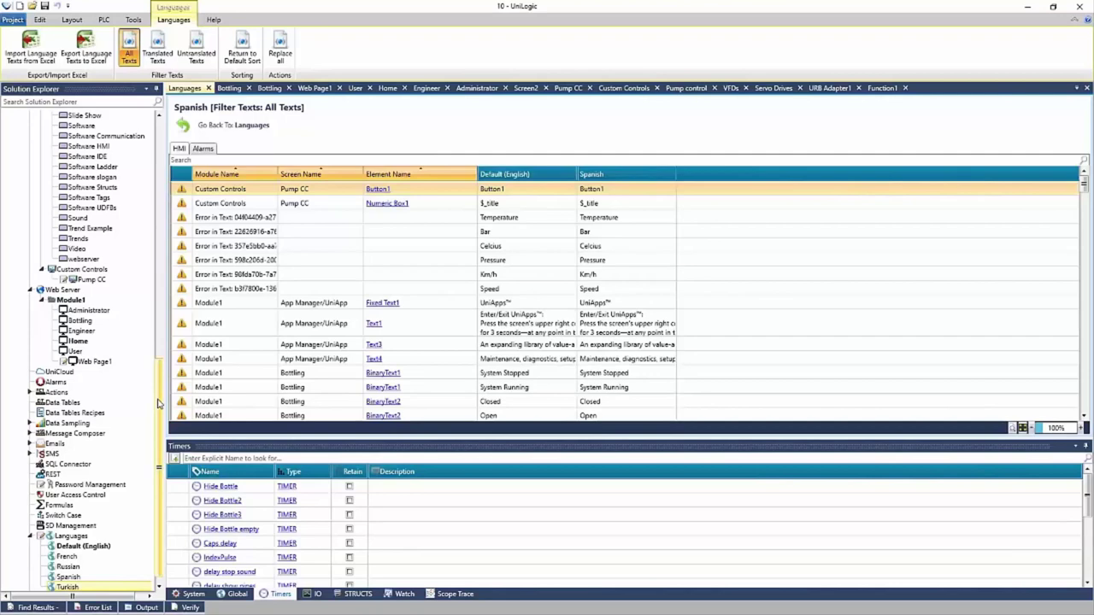
Collapse the HMI, Ladder and Web Server branches of the project tree and expand PLC Communications
left_click_drag(158, 403, 171, 267)
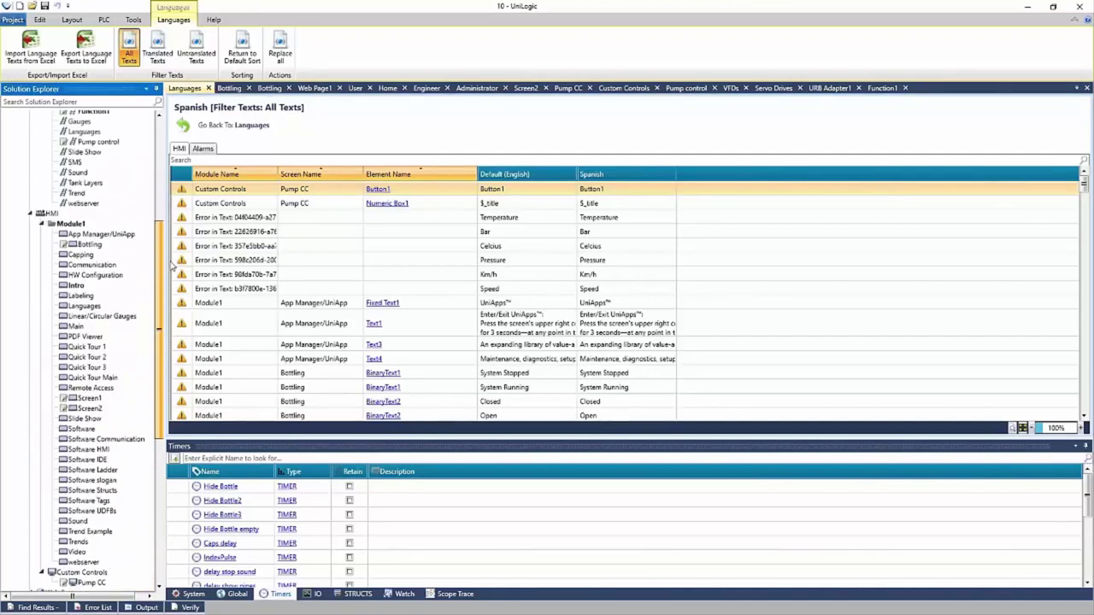
left_click(31, 214)
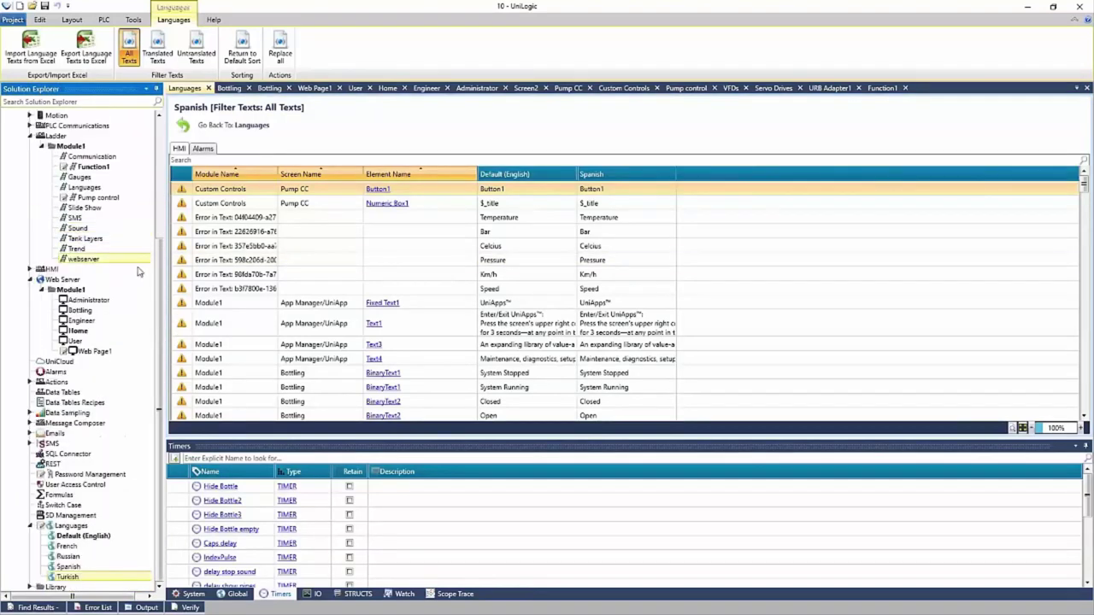
left_click(30, 127)
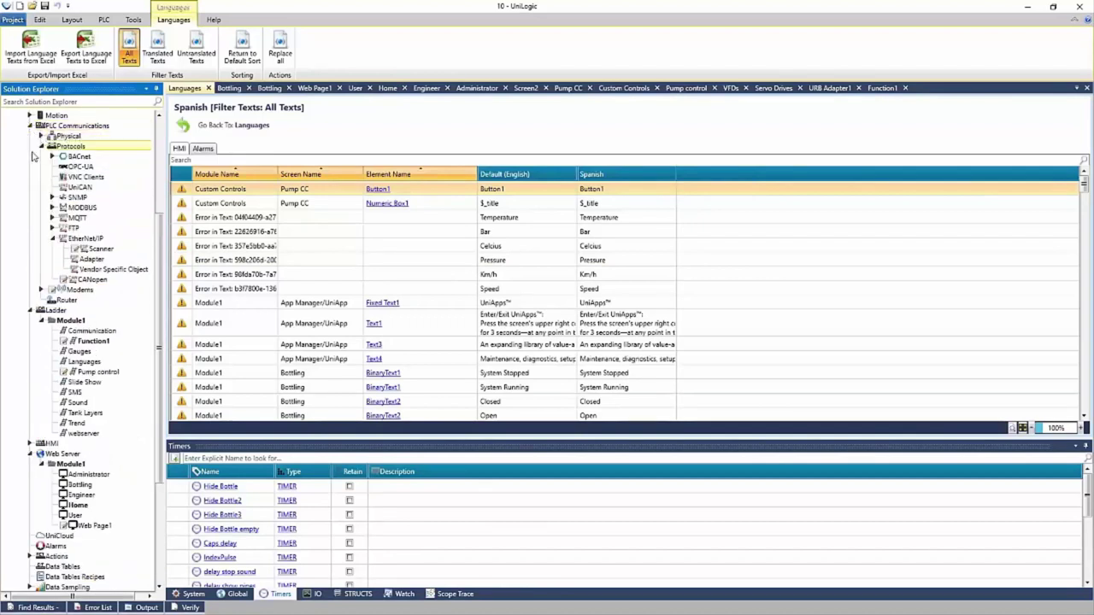
left_click(30, 311)
left_click(30, 331)
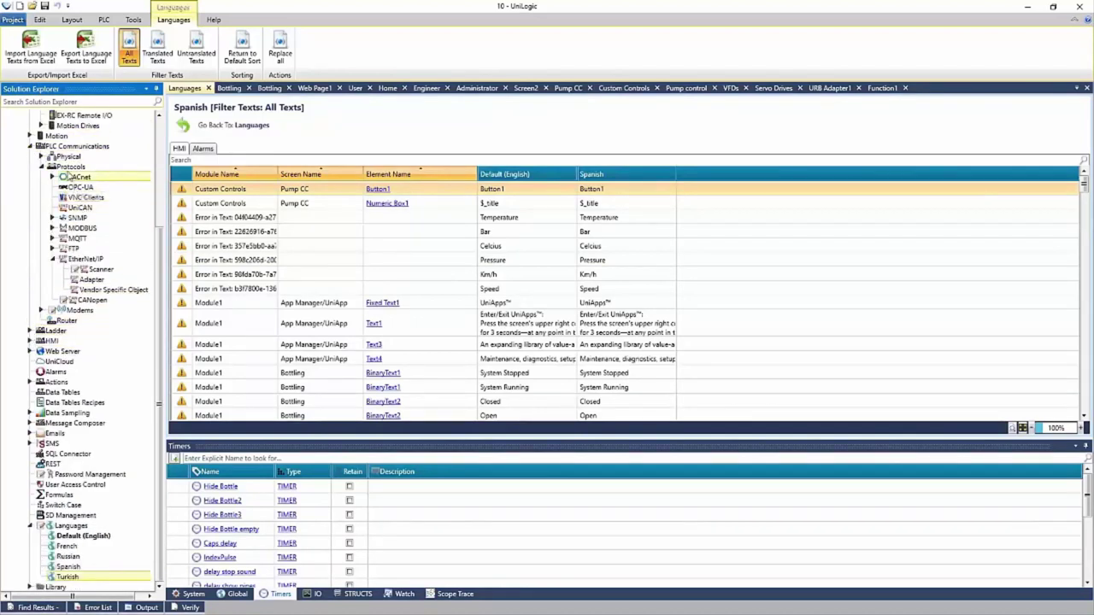
Expand the physical communication ports, view the Serial COM and CANbus configurations, and widen the project tree
left_click(41, 156)
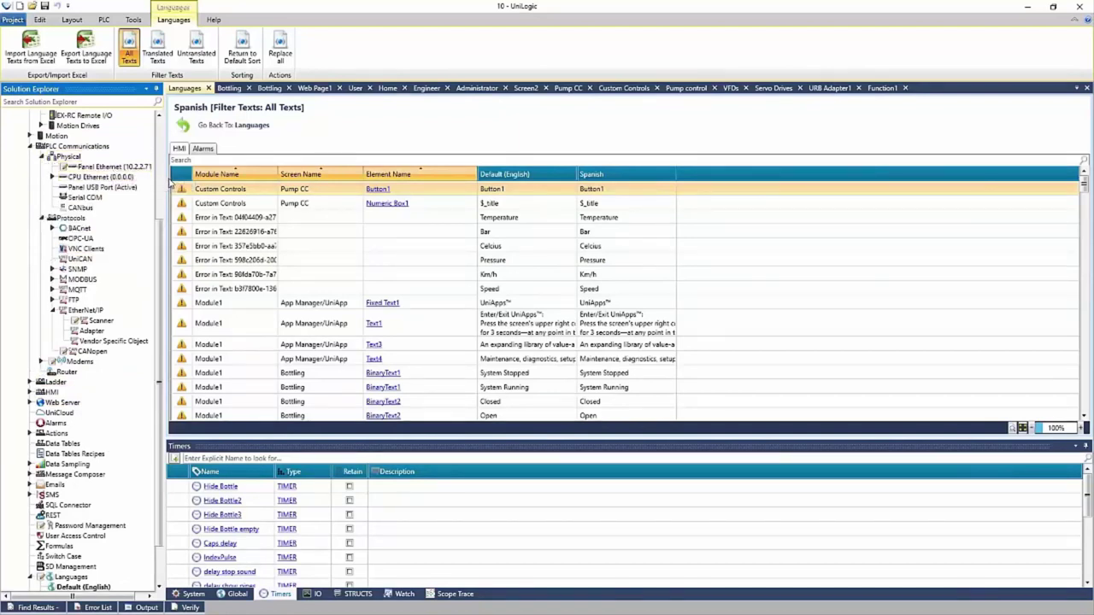
left_click(86, 198)
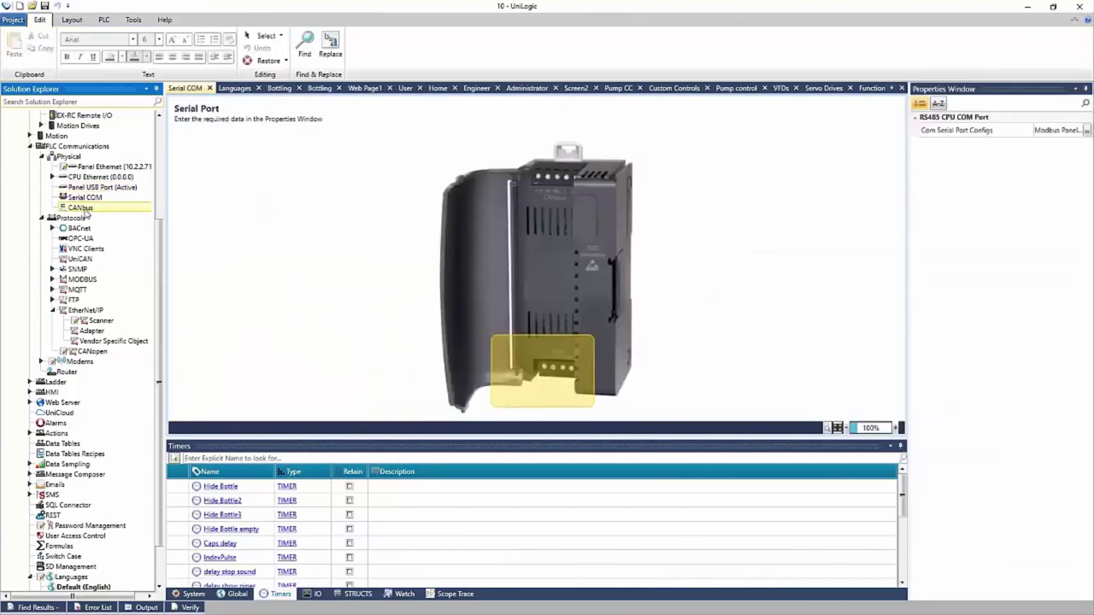
left_click(83, 209)
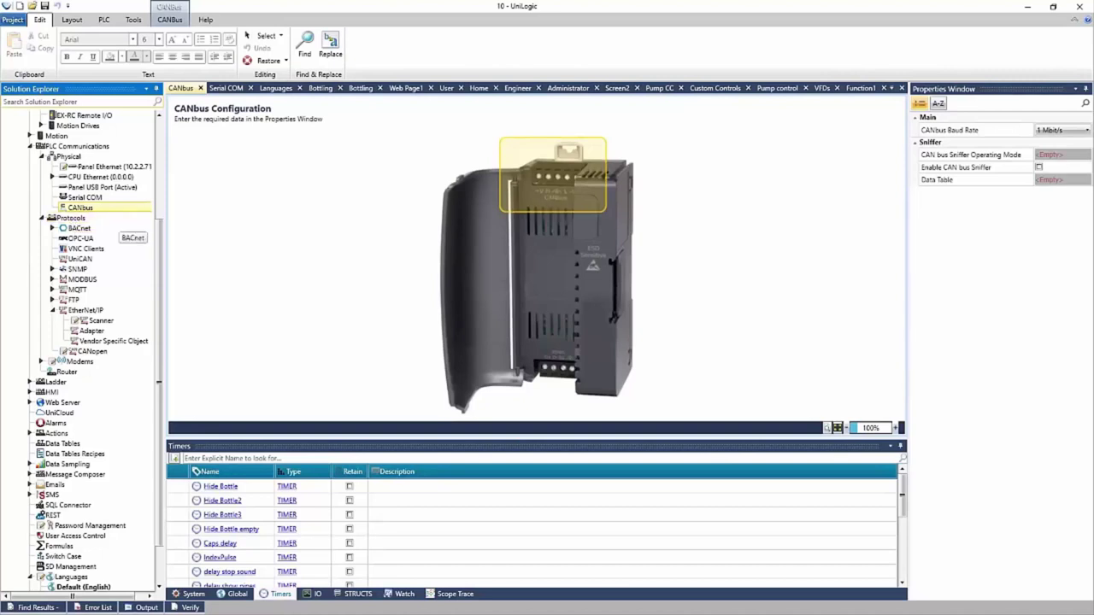
left_click_drag(160, 222, 224, 223)
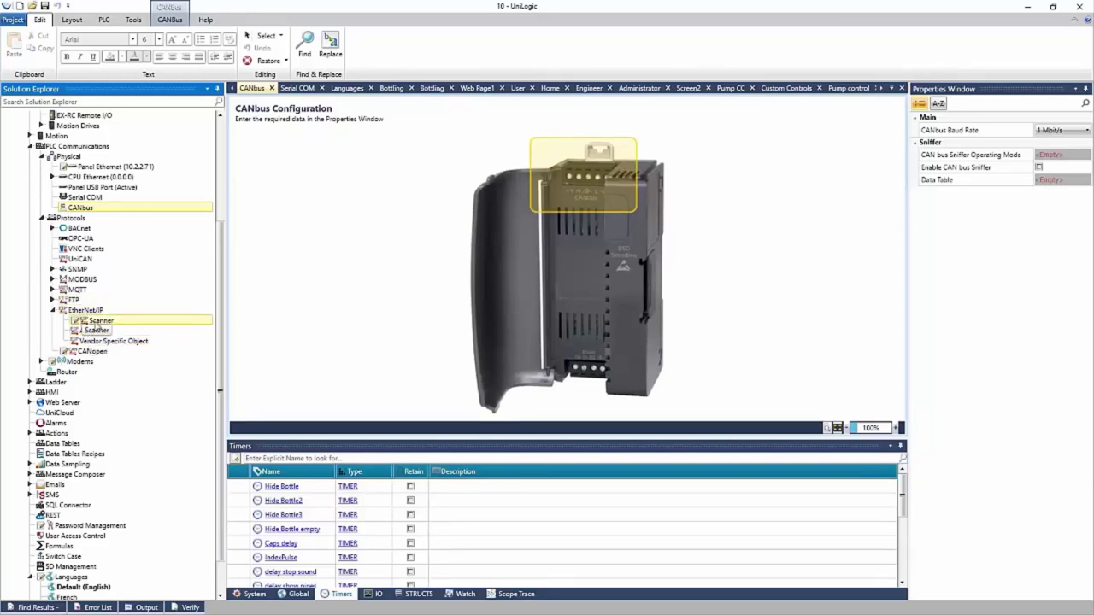
Add a node to the EtherNet/IP Scanner from EIP.eds, using the EO Analog + Digital IO connection
double_click(98, 321)
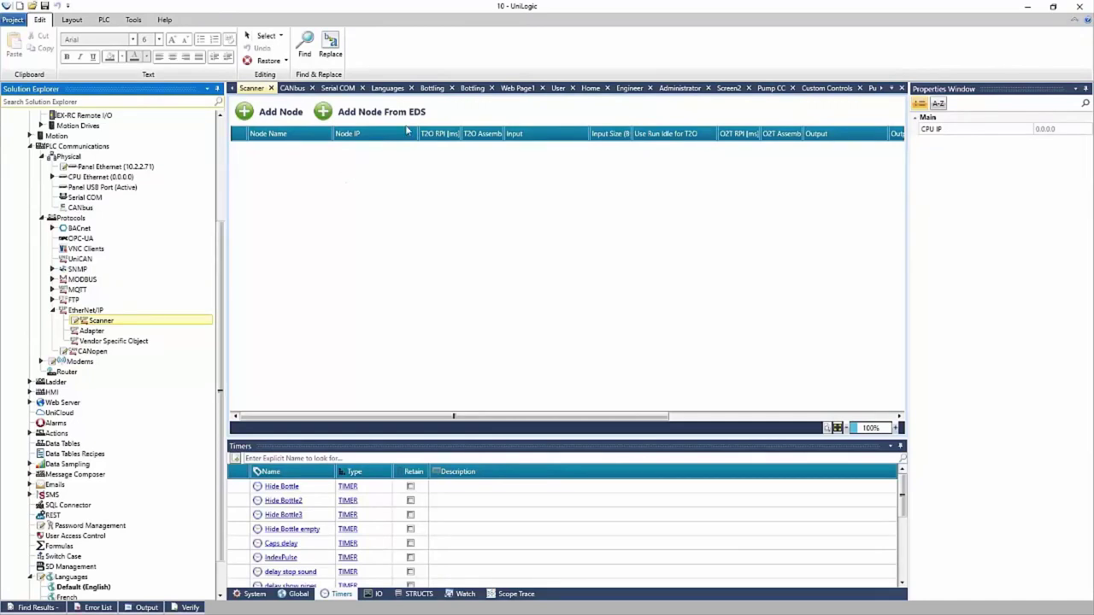
left_click(323, 115)
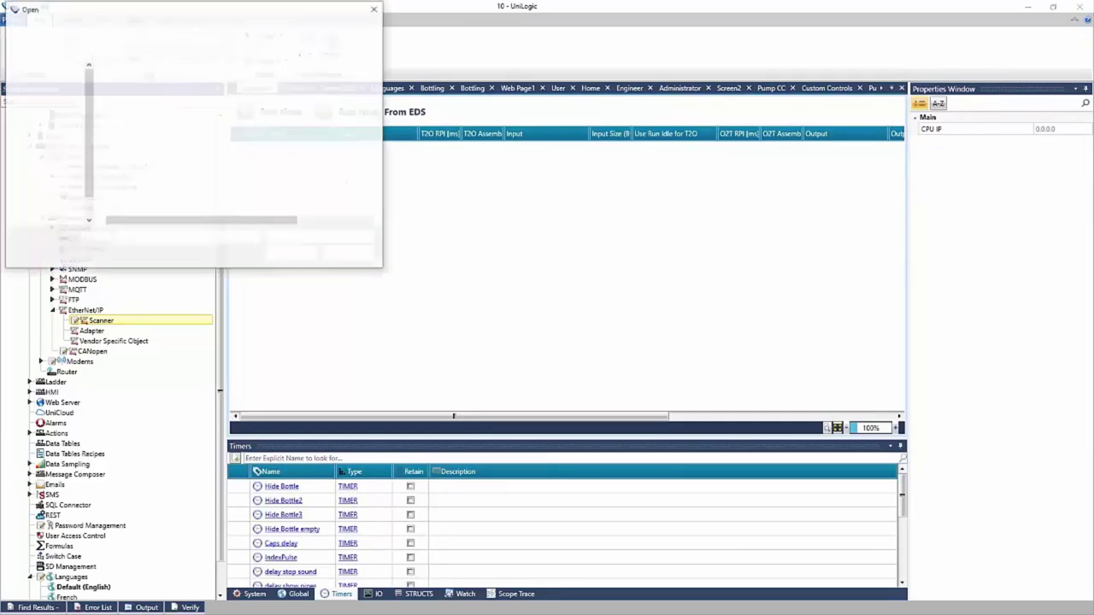
left_click(374, 8)
left_click(324, 114)
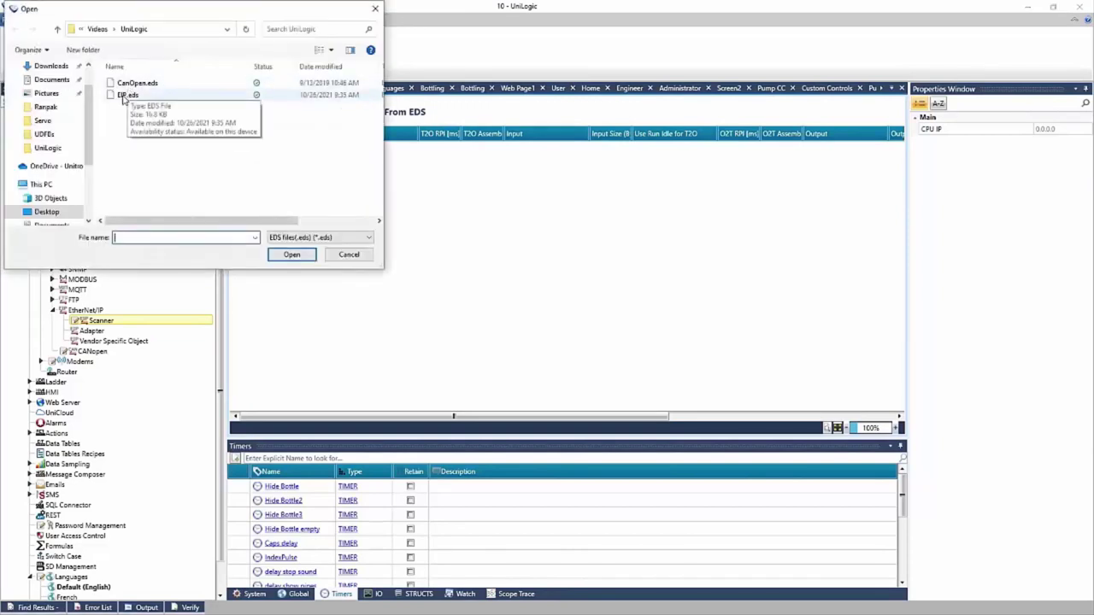
left_click(128, 95)
left_click(291, 255)
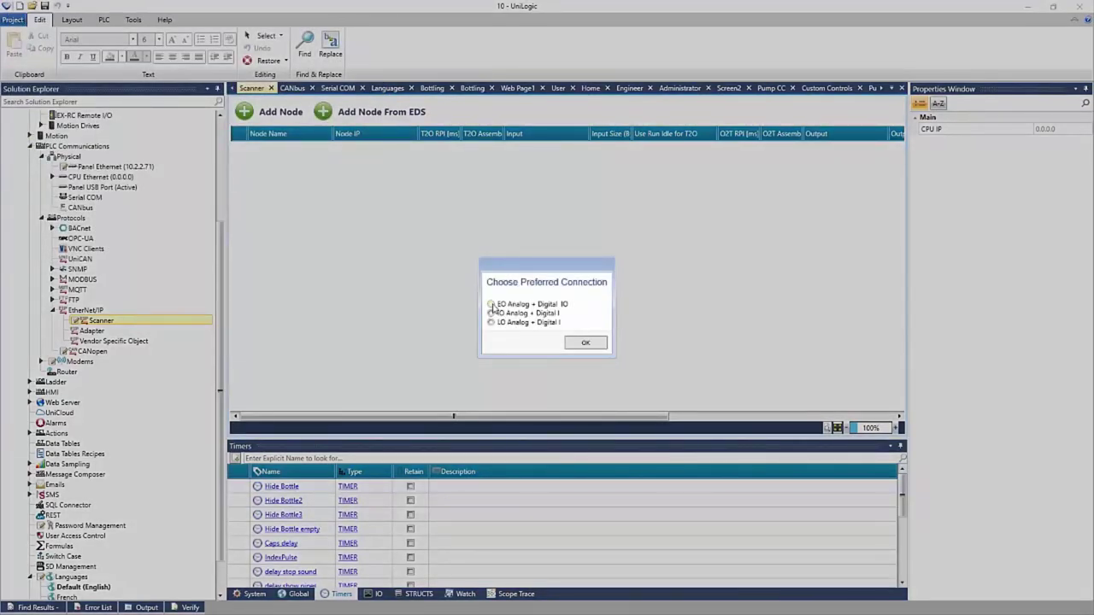
left_click(492, 305)
left_click(586, 343)
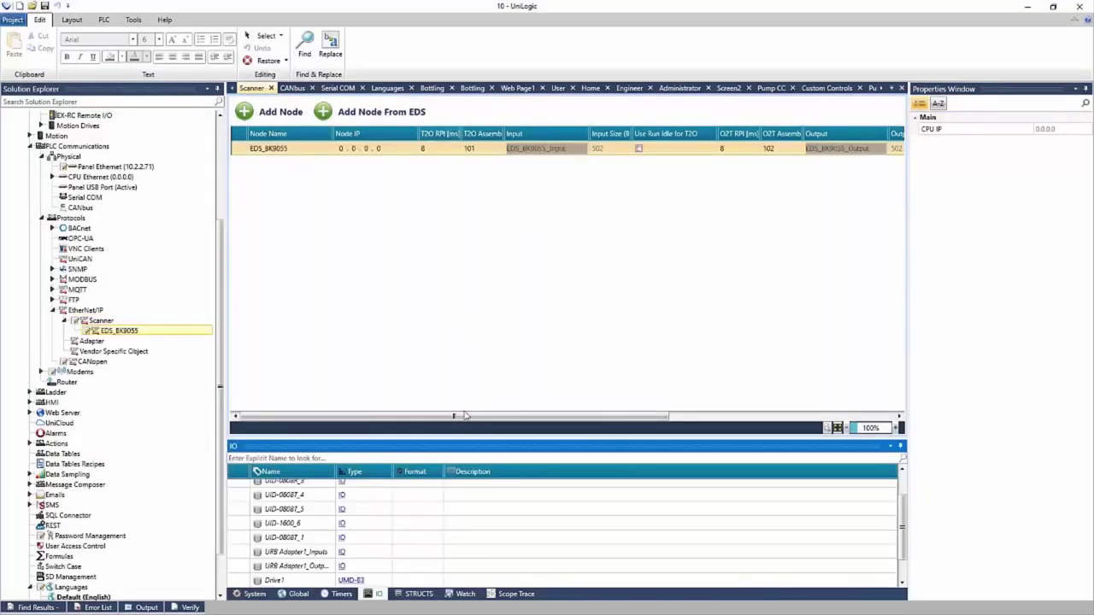
Review the EDS_BK9055 node's settings and examine the data types of its input and output tags in the IO list
left_click_drag(464, 415, 401, 388)
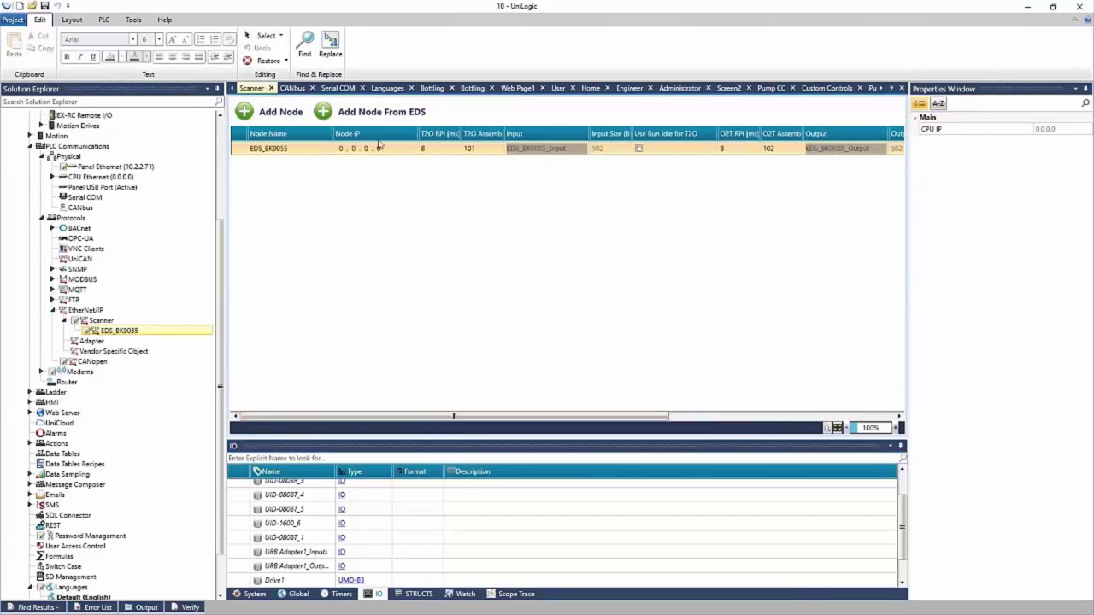
left_click(346, 149)
left_click(290, 495)
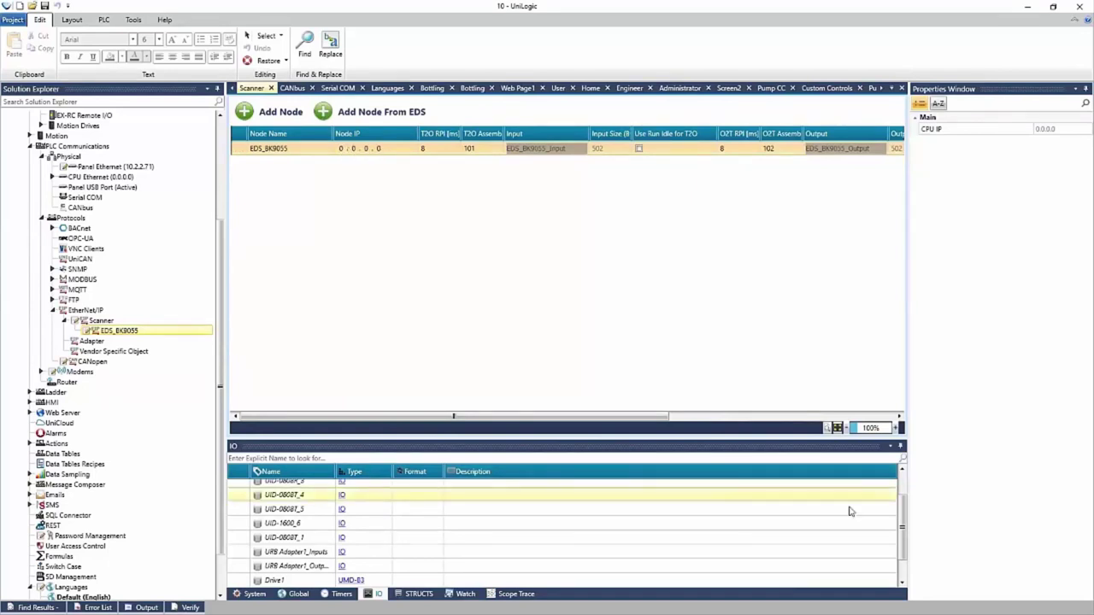
left_click_drag(903, 513, 902, 568)
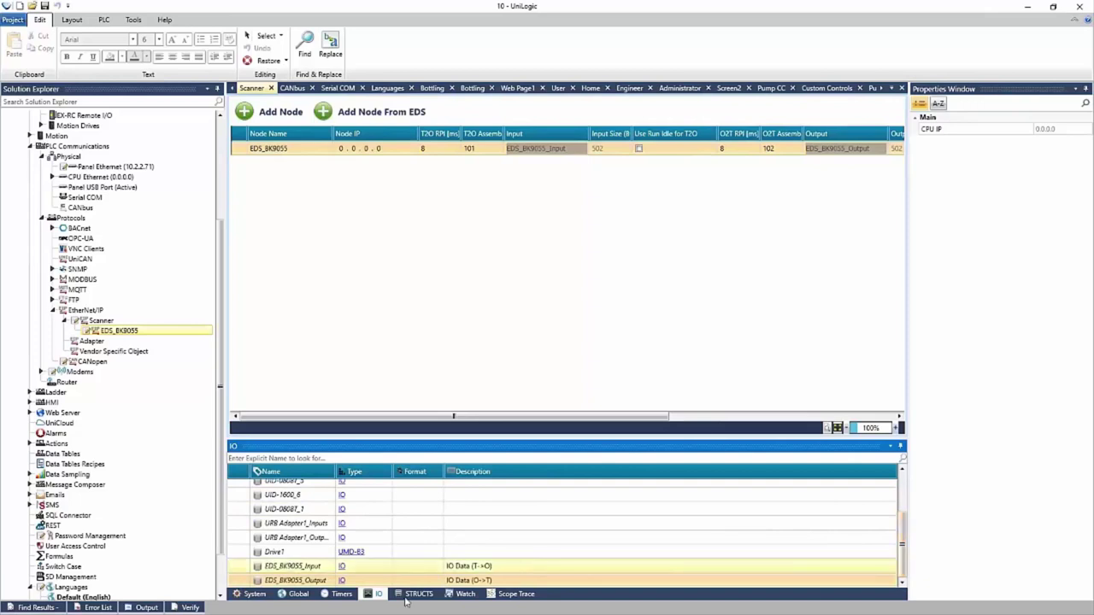
left_click(342, 566)
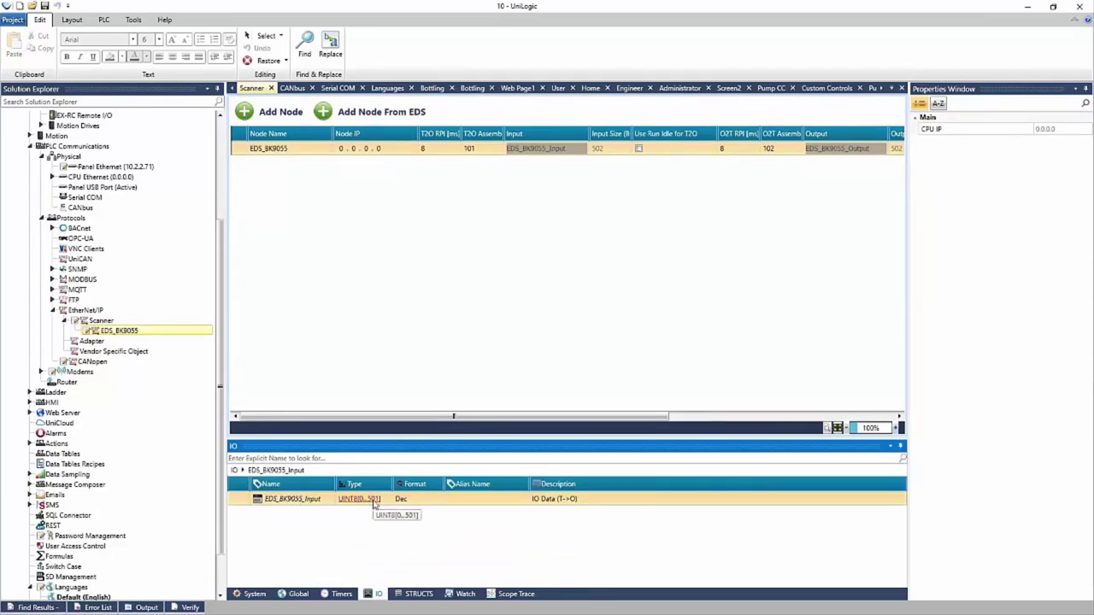
left_click(239, 471)
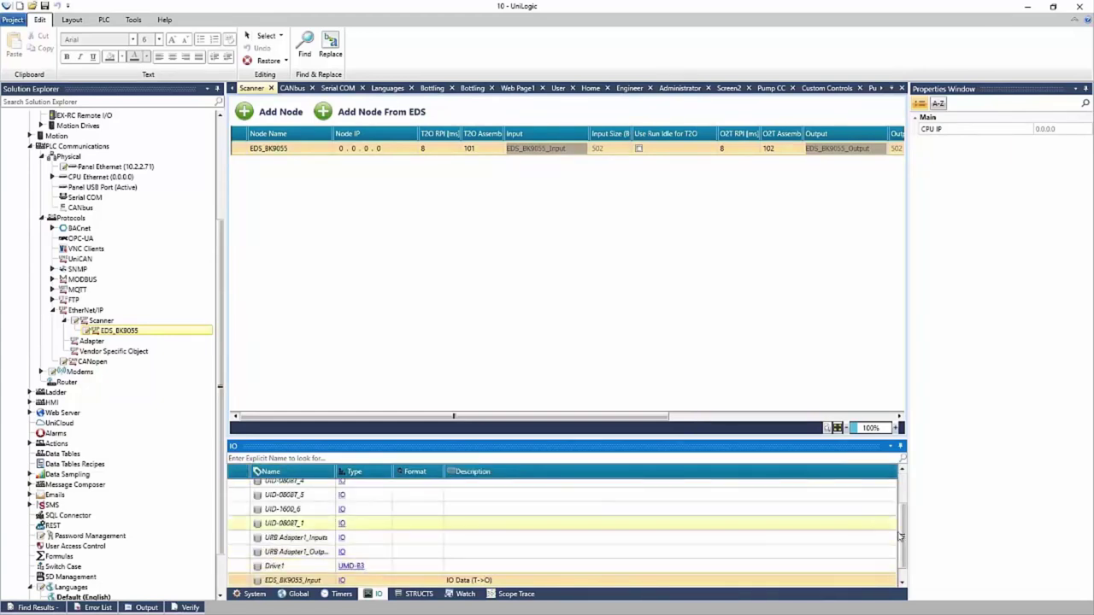
scroll(633, 571, "down", 1)
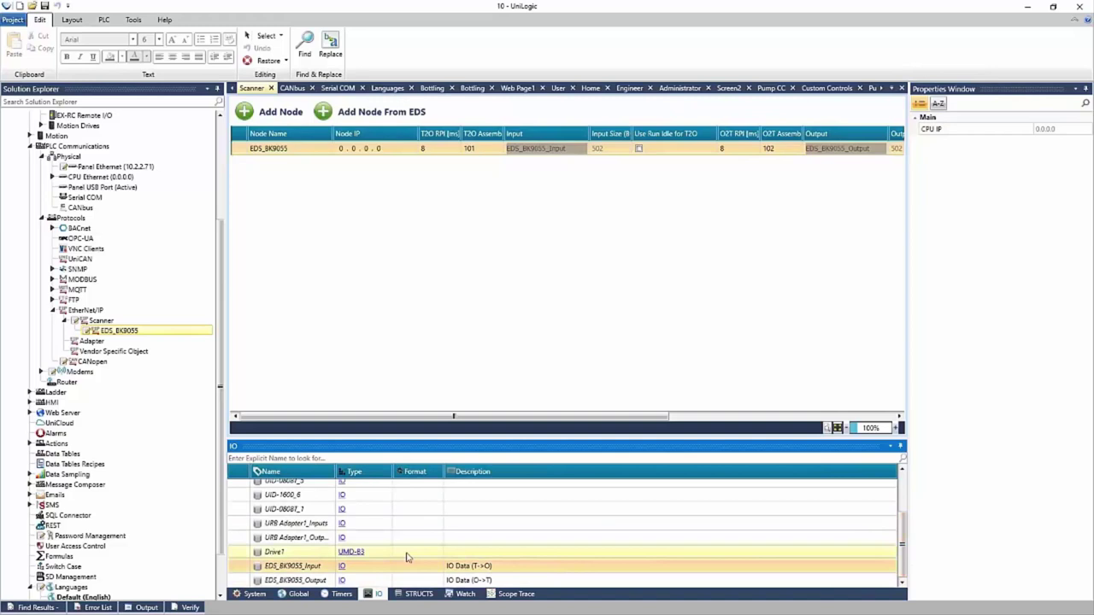
double_click(342, 582)
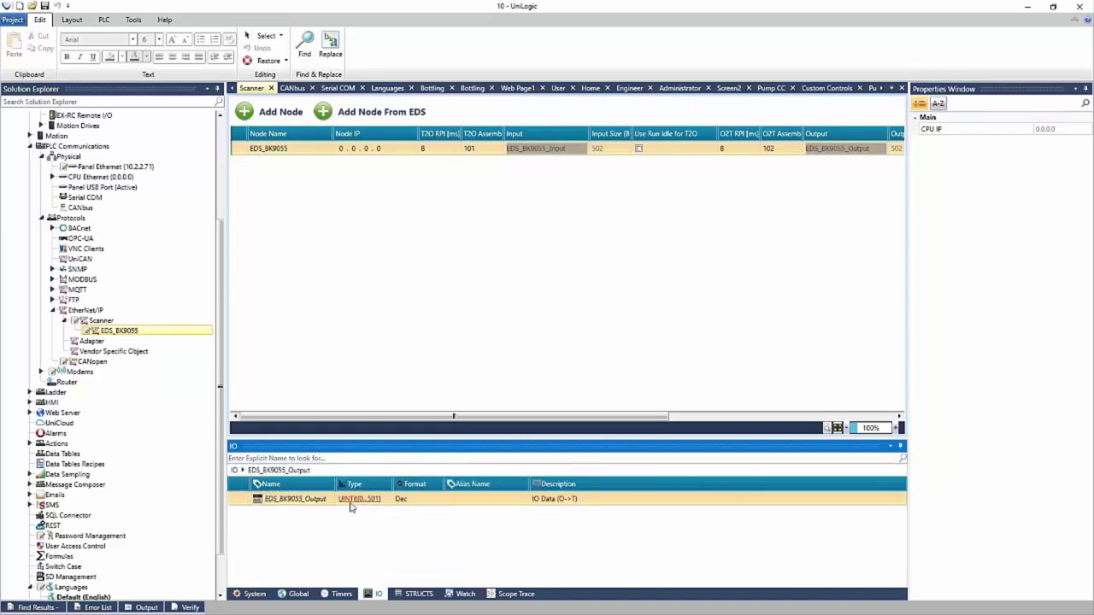
left_click(236, 471)
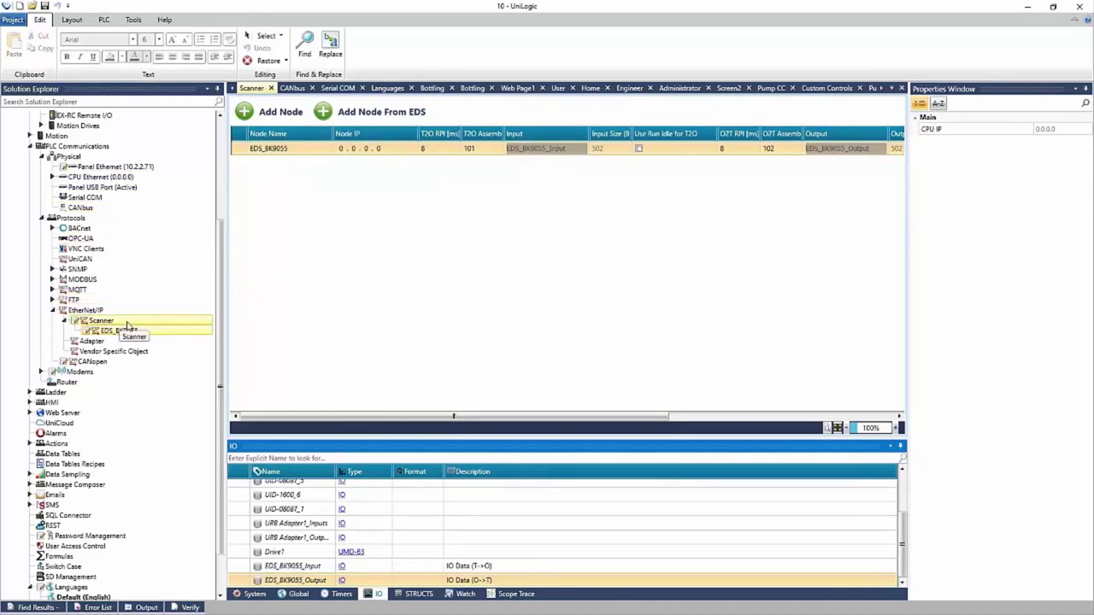
Set the EDS_BK9055 node's IP address to 10.2.2.101
left_click(340, 150)
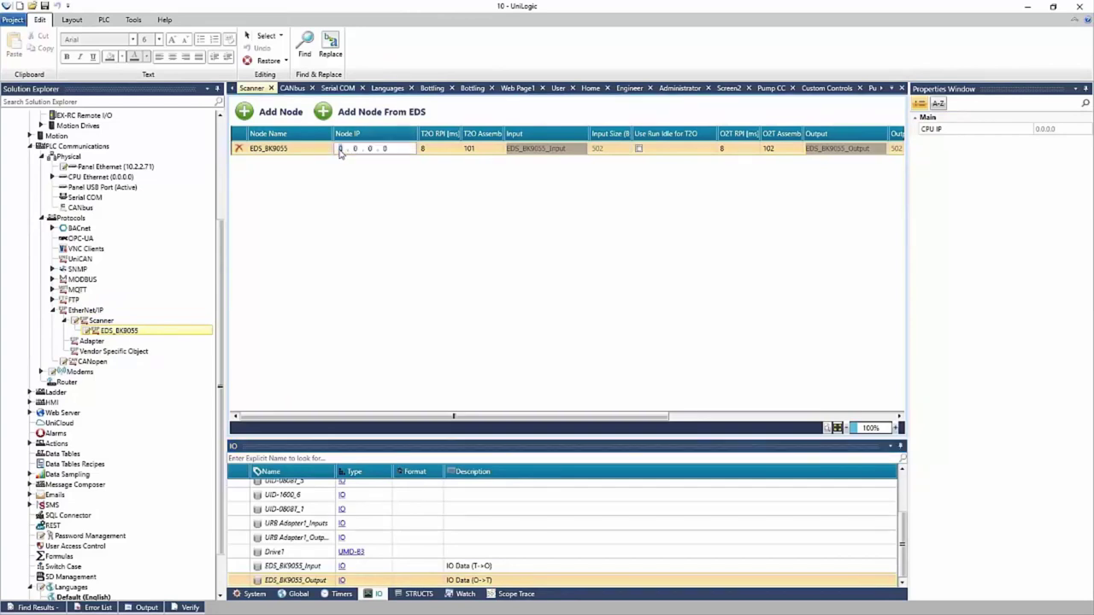
type("10.2.2.101")
key("Return")
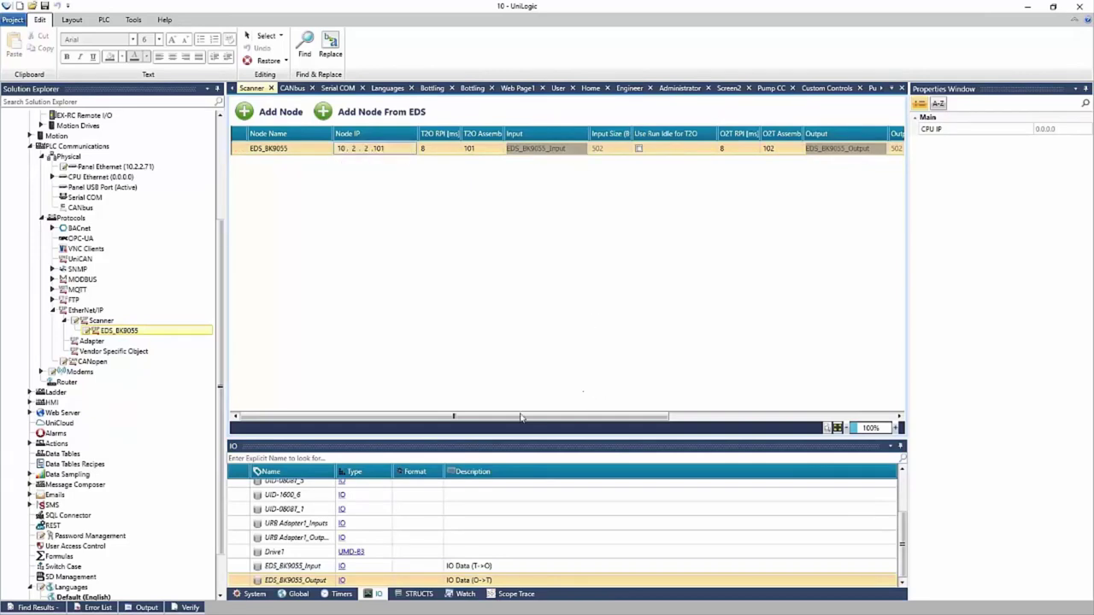
mouse_move(521, 417)
left_mouse_down()
mouse_move(679, 417)
mouse_move(572, 417)
mouse_move(386, 445)
mouse_move(424, 237)
left_mouse_up()
left_click(460, 150)
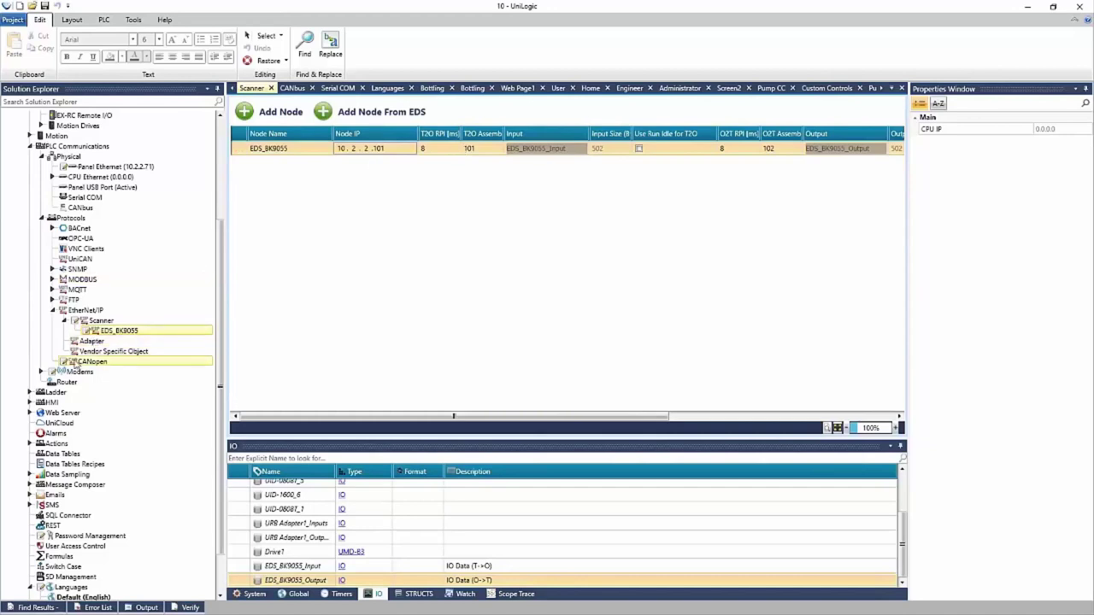
View the CANopen node configuration and expand the MQTT and FTP protocol branches to review their entries
left_click(90, 363)
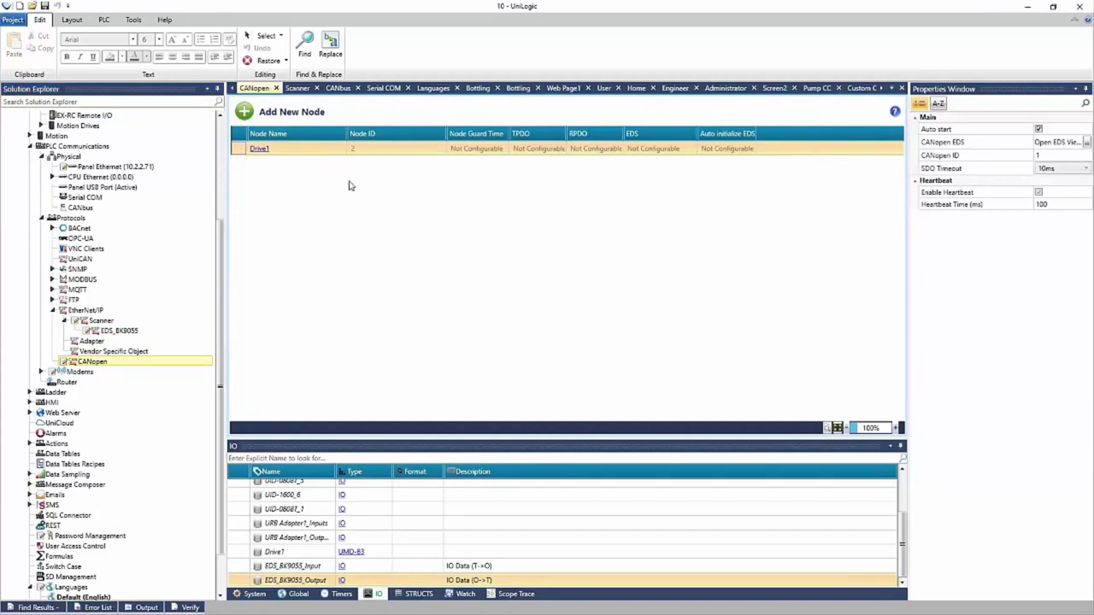
left_click(53, 290)
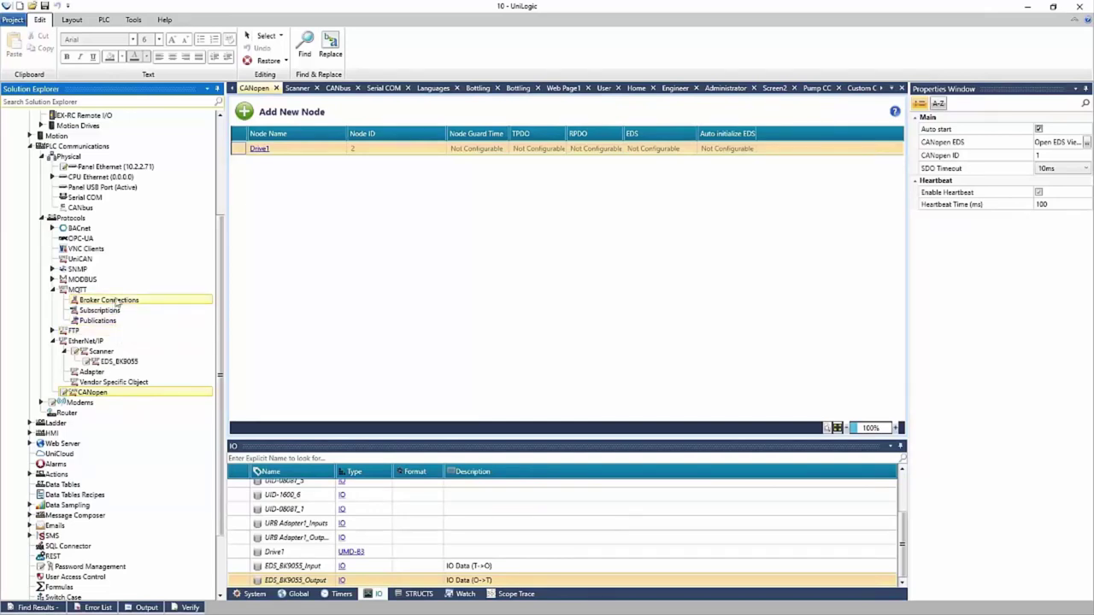
left_click(53, 332)
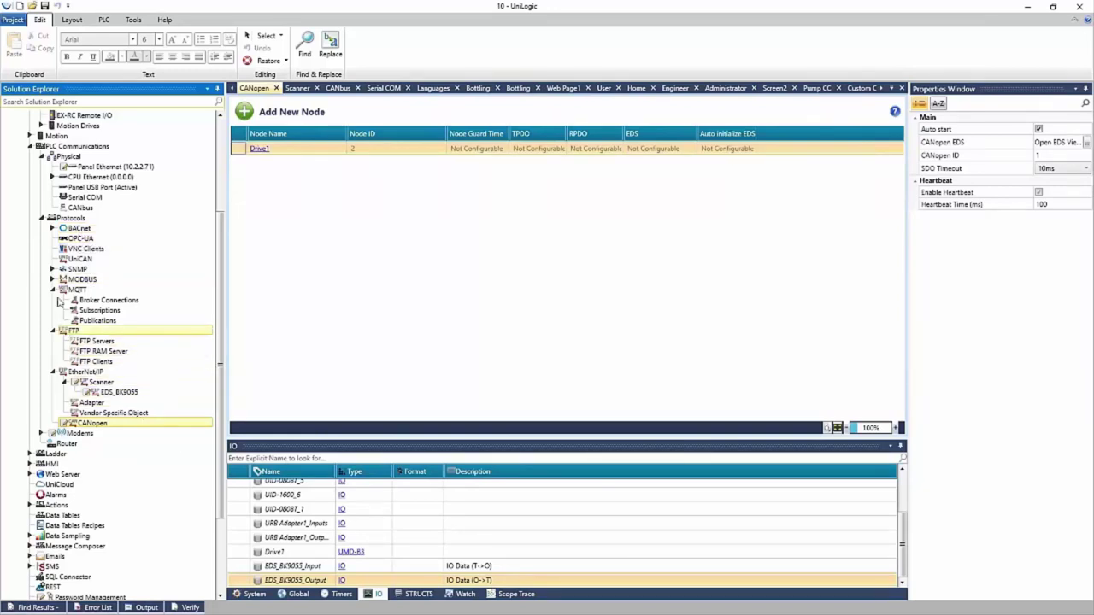
View the SQL Connector database list and the REST API server list
left_click_drag(220, 268, 212, 339)
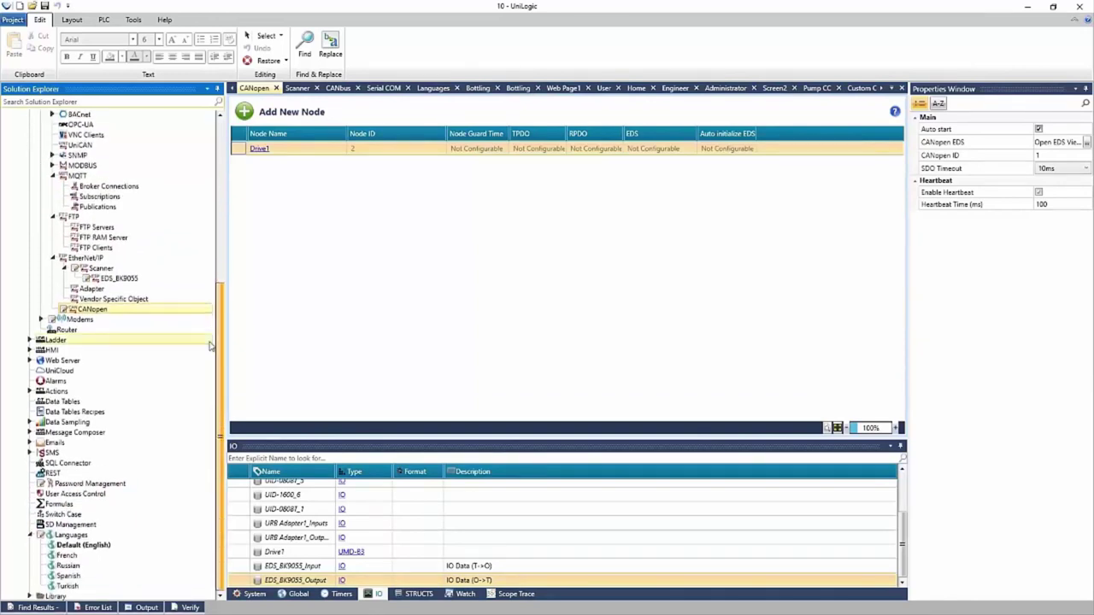
double_click(47, 466)
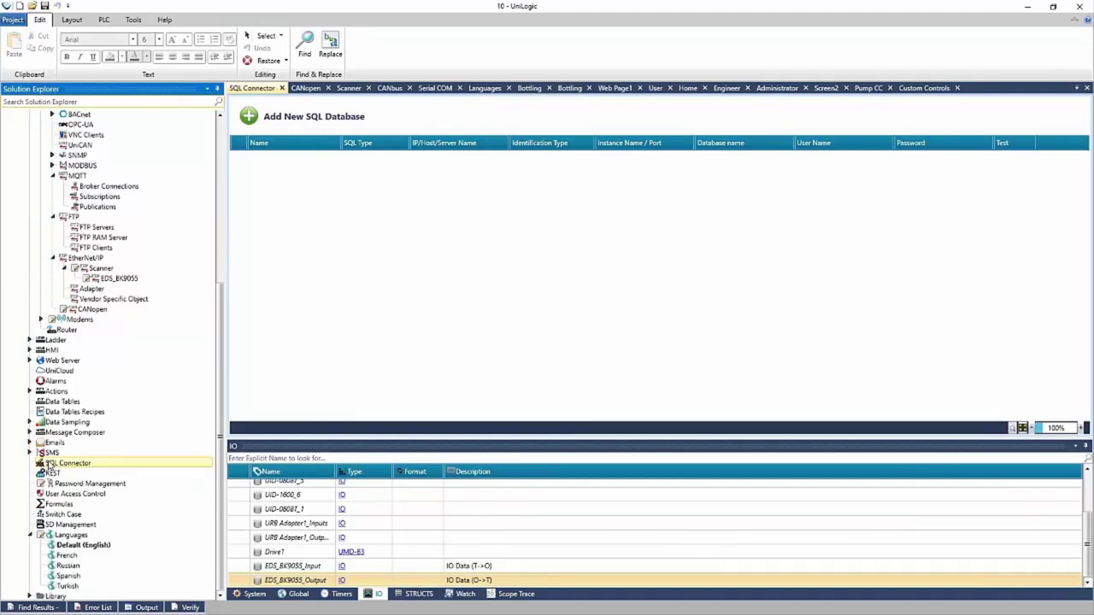
left_click(52, 473)
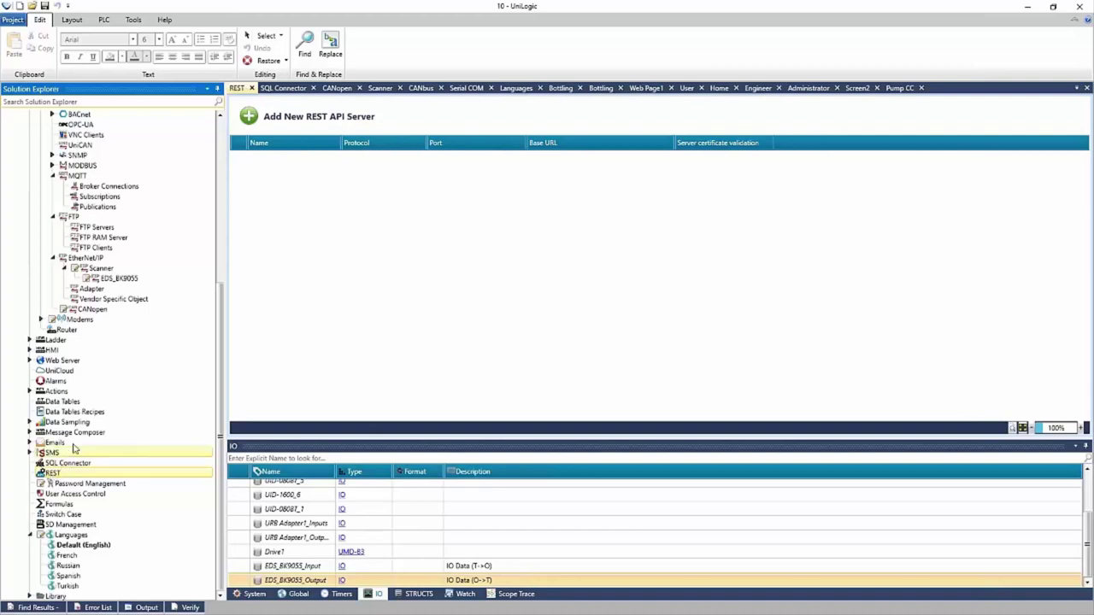
View the project's Data Tables and Data Sampling pages in turn, ending on Data Sampling
left_click(75, 404)
left_click(69, 424)
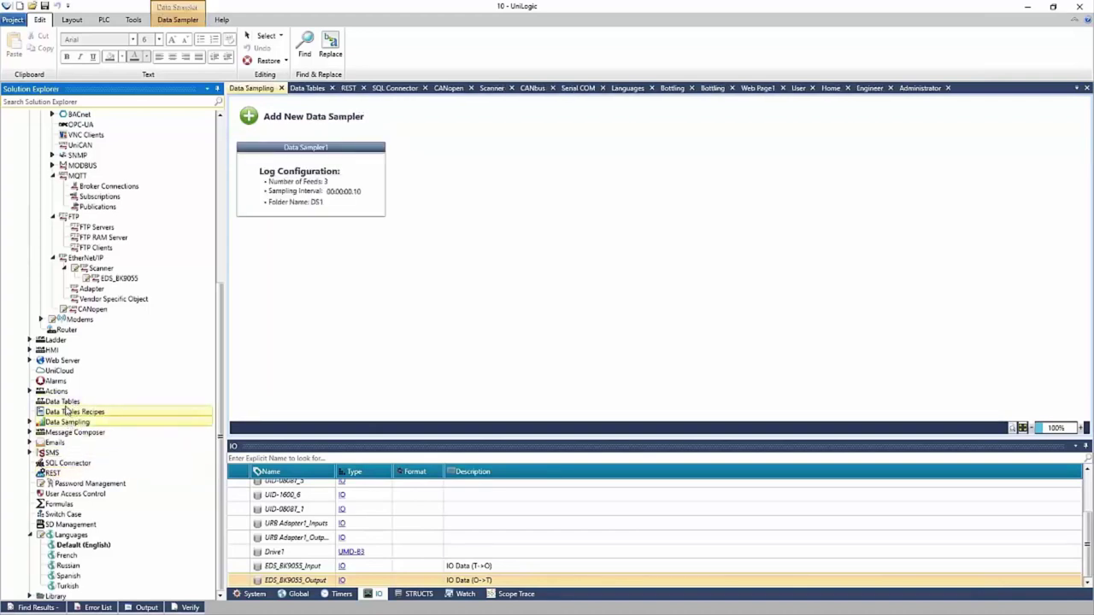
left_click(64, 407)
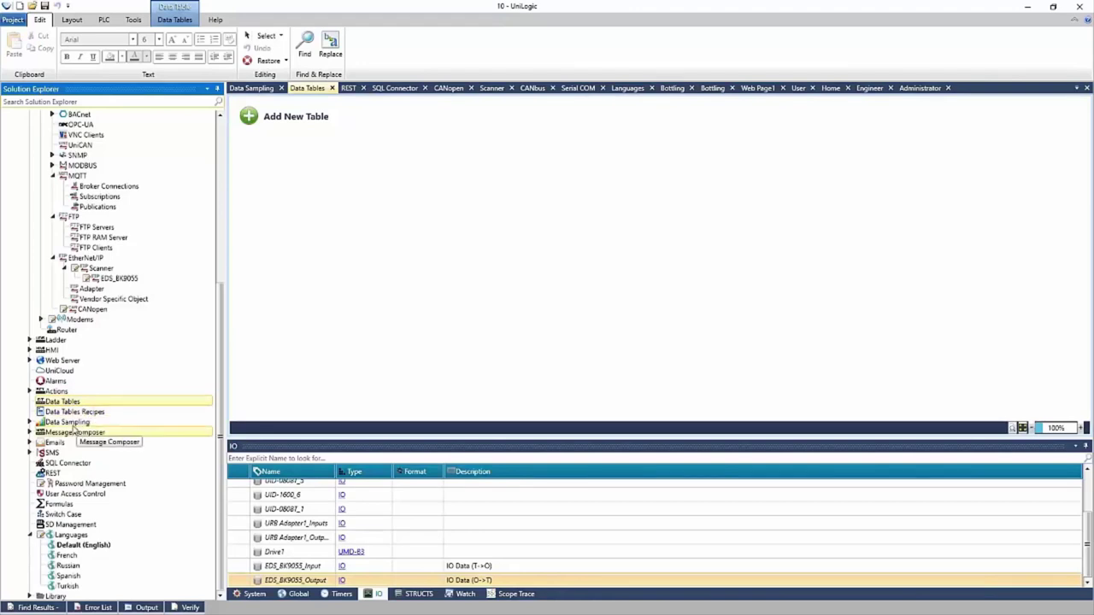
double_click(73, 425)
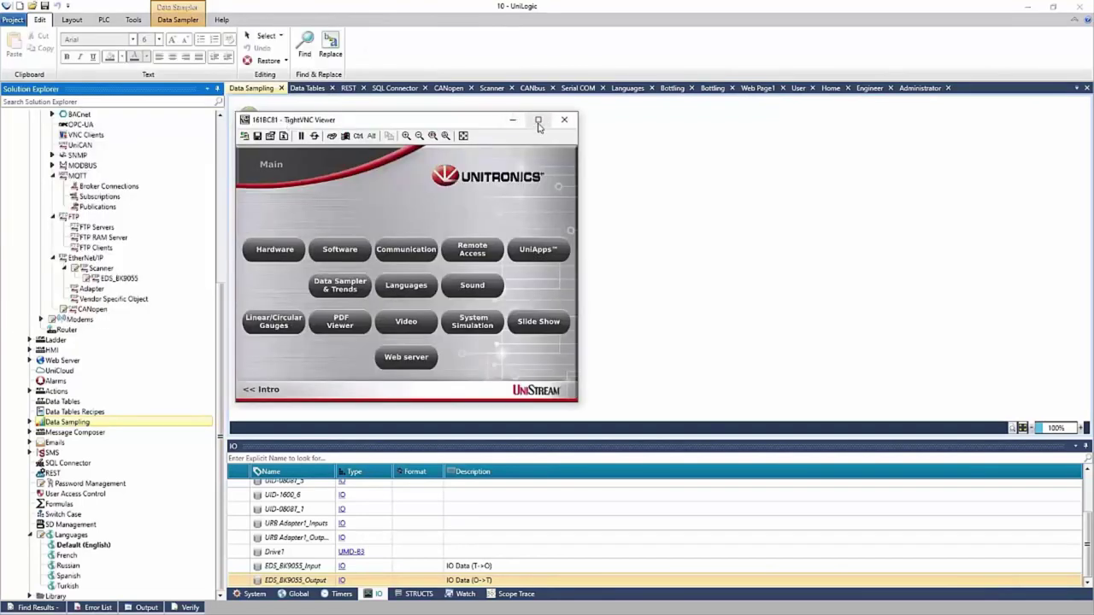
Maximize the TightVNC Viewer window, view the Trend Sample graph under Data Sampler & Trends, and return to the Main screen
left_click(538, 119)
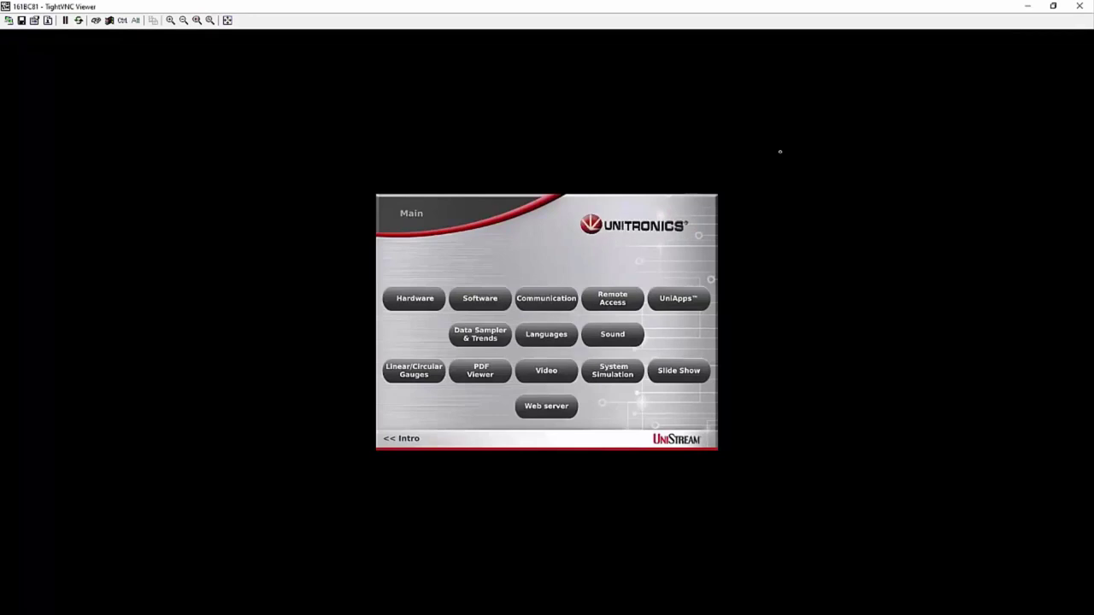
left_click(483, 334)
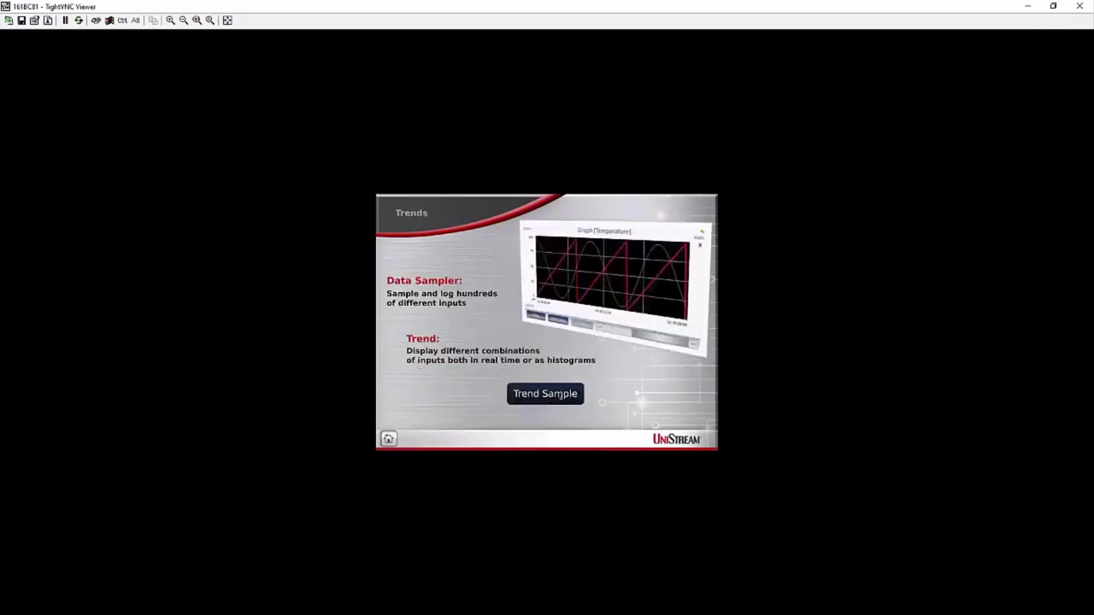
left_click(547, 393)
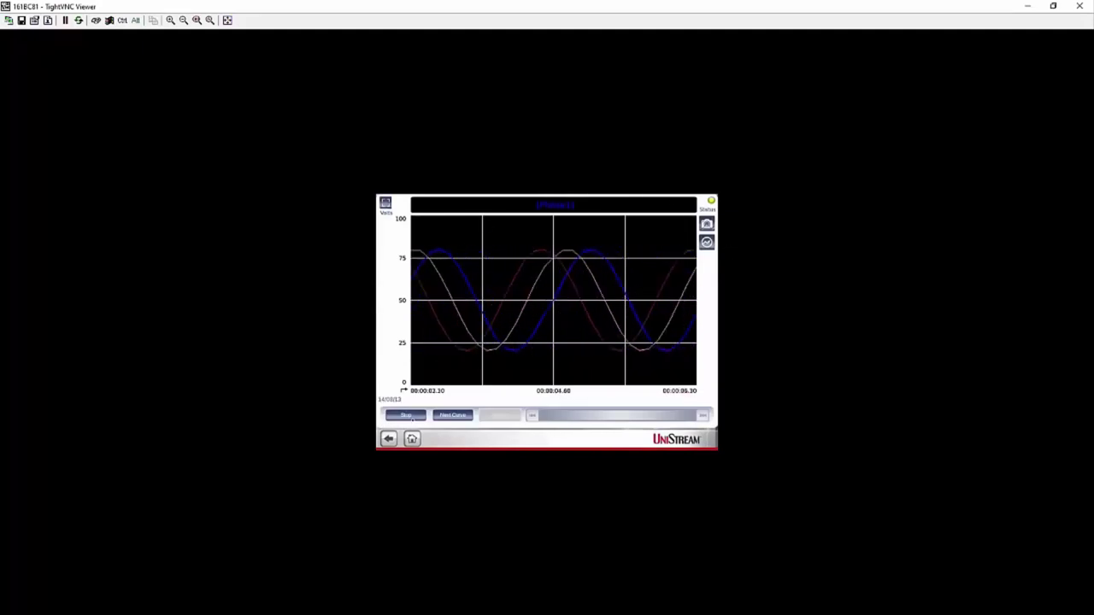
left_click(407, 415)
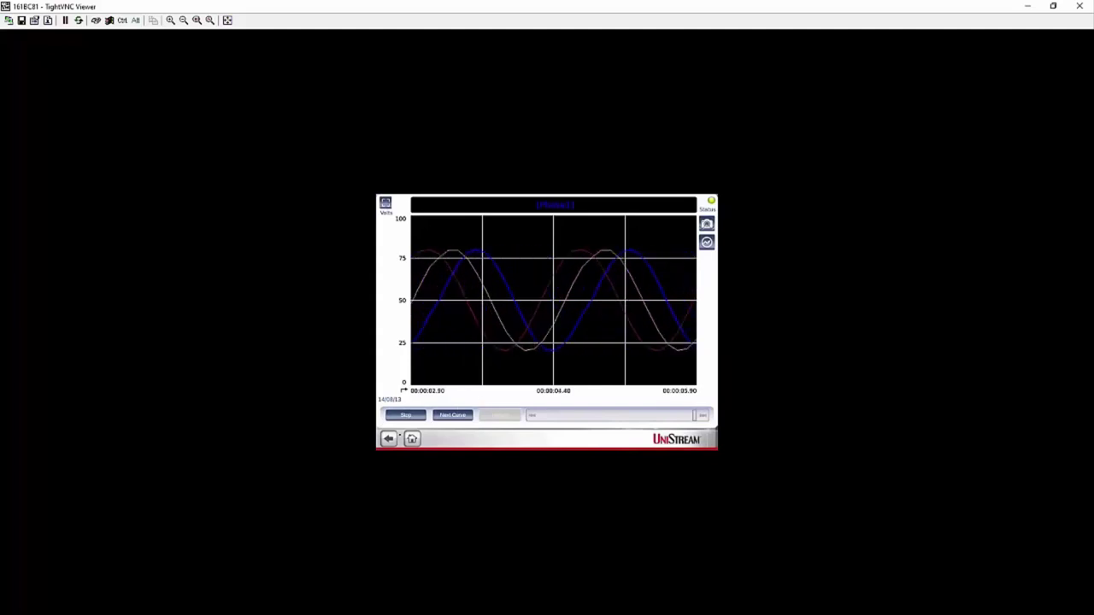
left_click(388, 438)
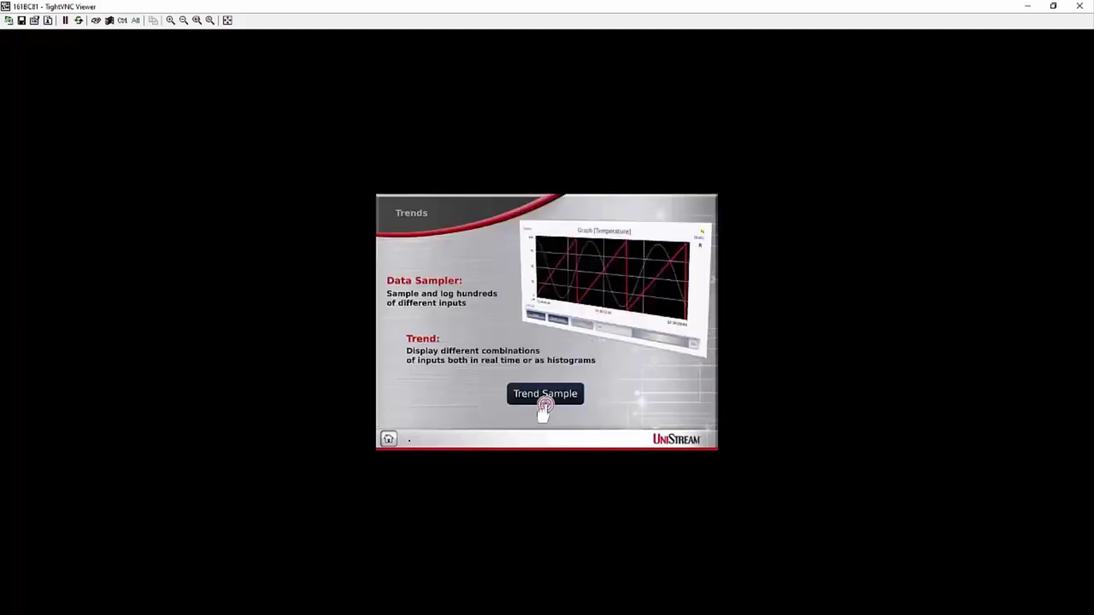
left_click(388, 438)
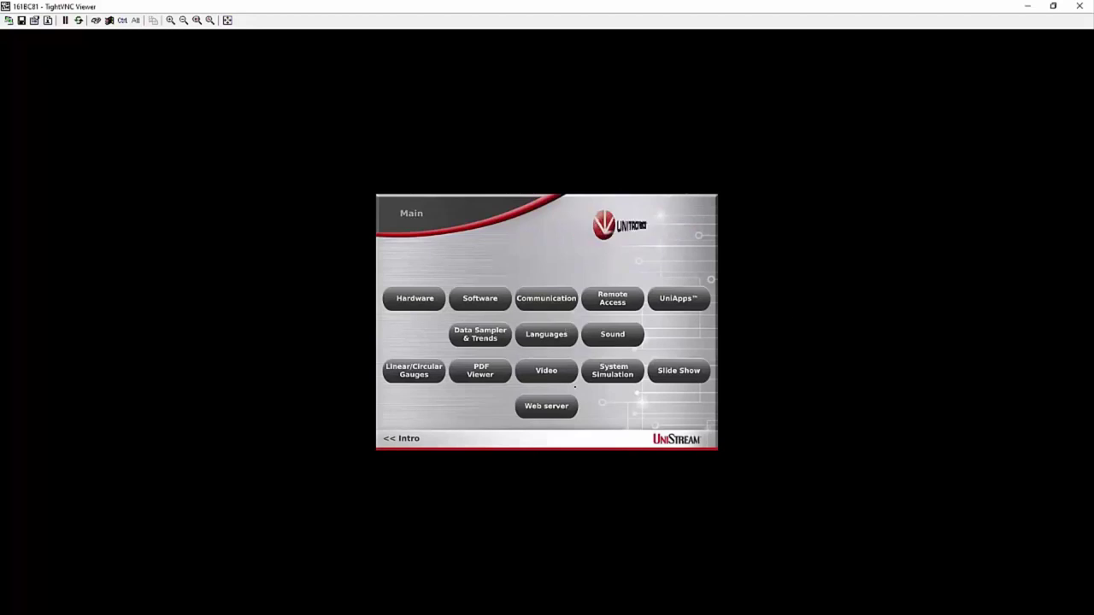
View the panel's PDF Viewer screen, then return to Main and open the Linear/Circular Gauges screen
left_click(481, 371)
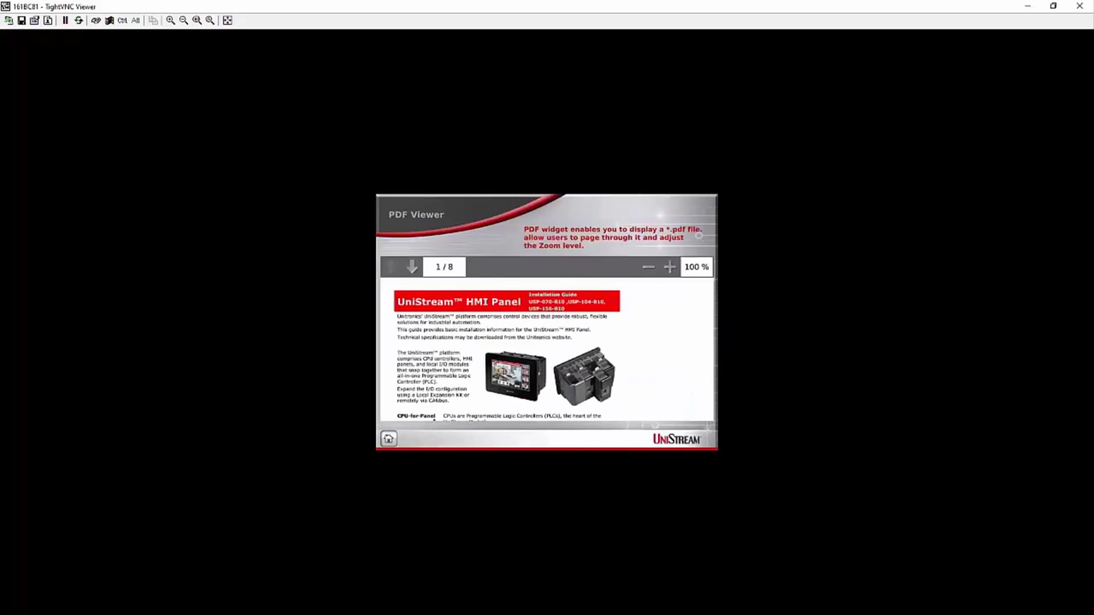
left_click(388, 438)
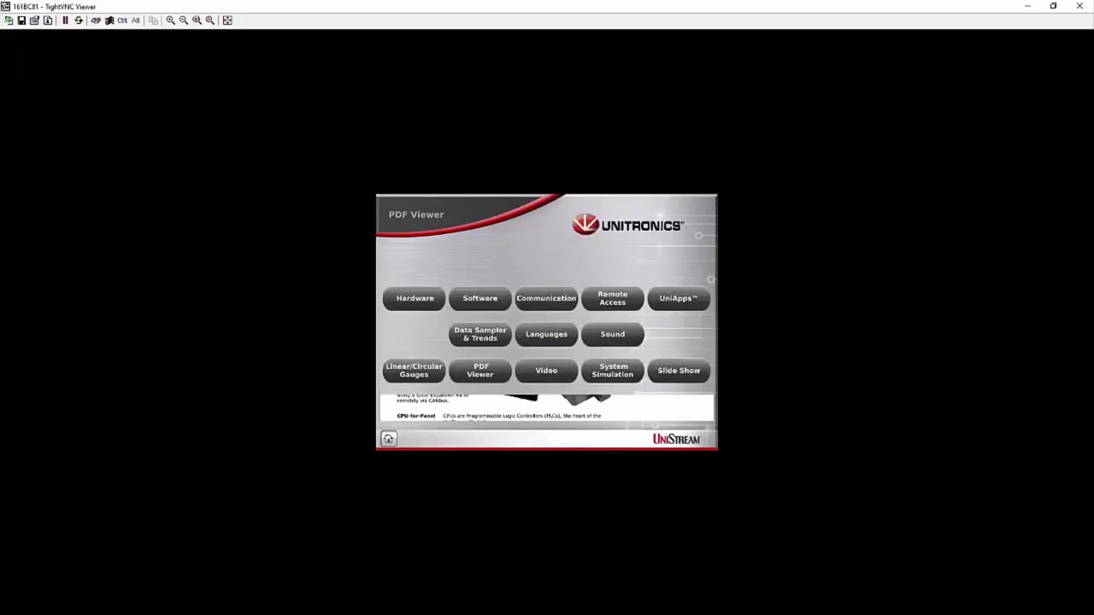
left_click(414, 370)
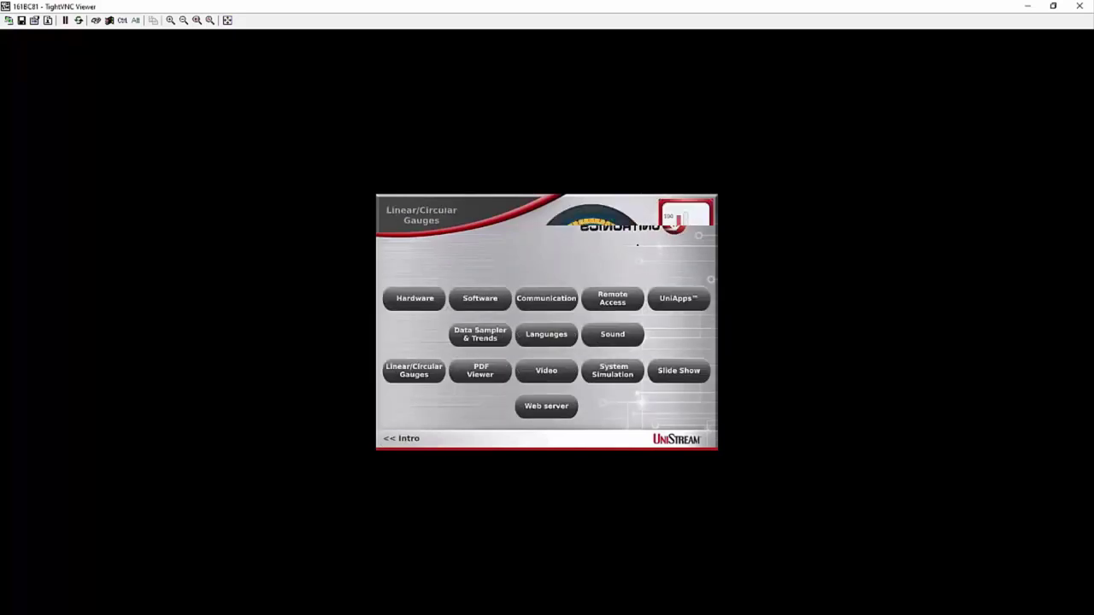
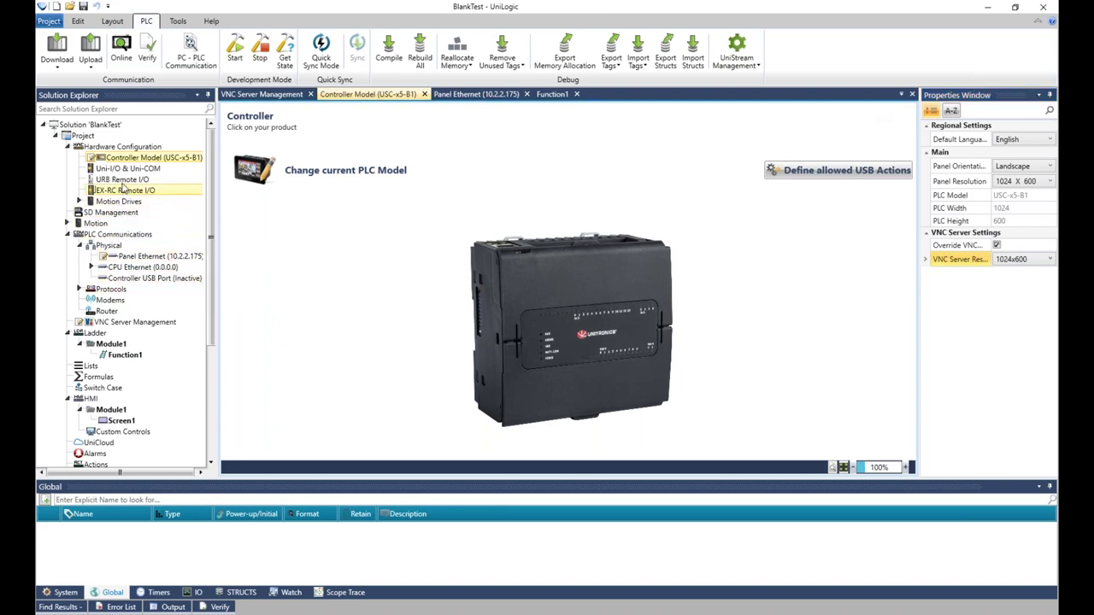
In UniLogic's BlankTest project, set the VNC Server Working Mode to Enabled (Strong password required)
left_click(122, 322)
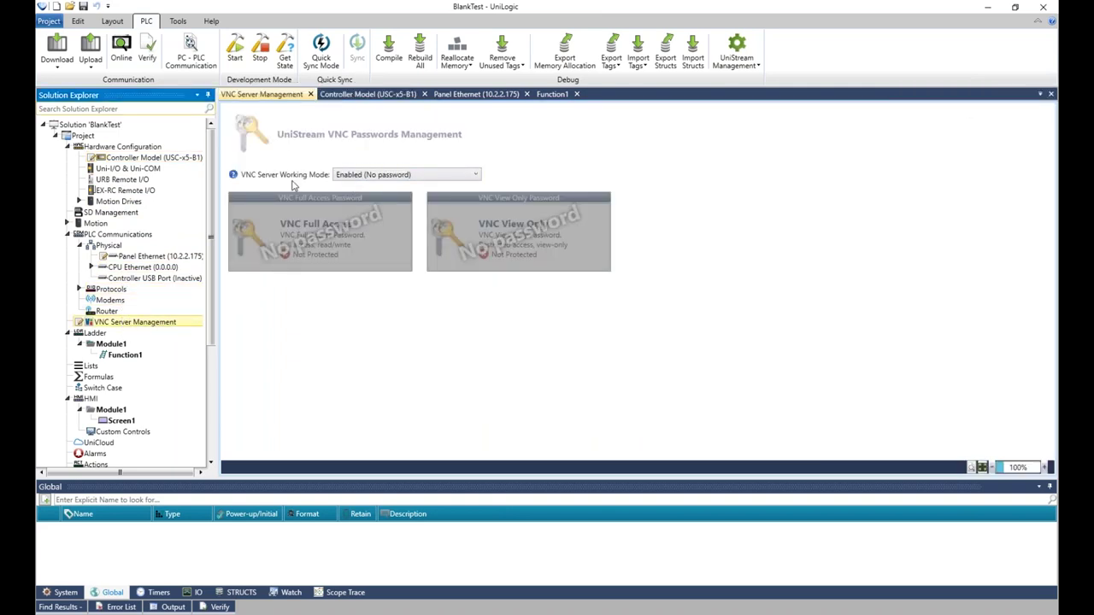
left_click(365, 176)
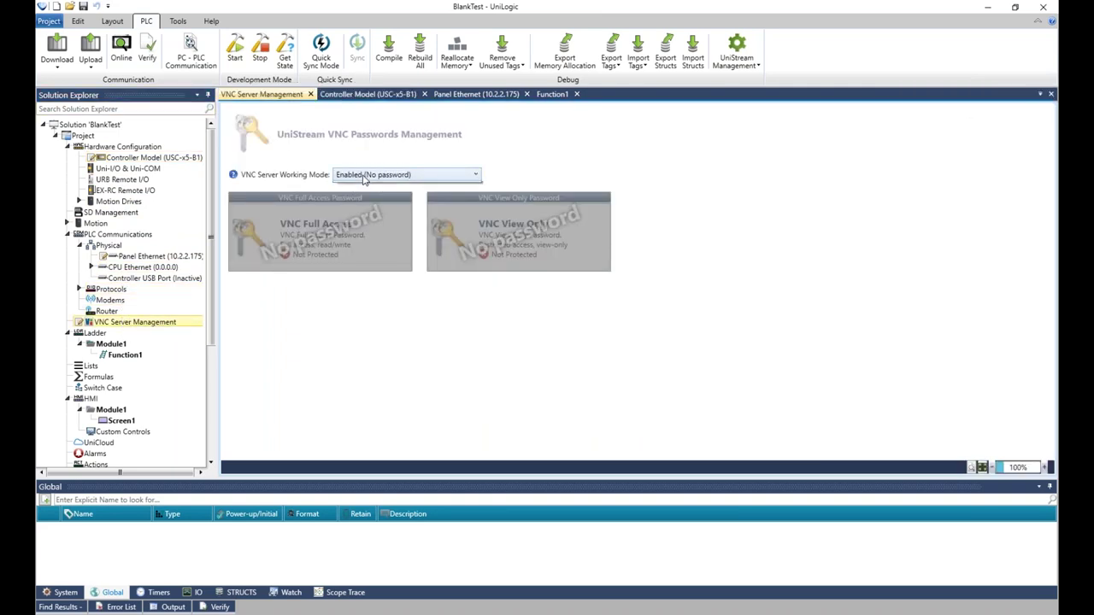
left_click(366, 189)
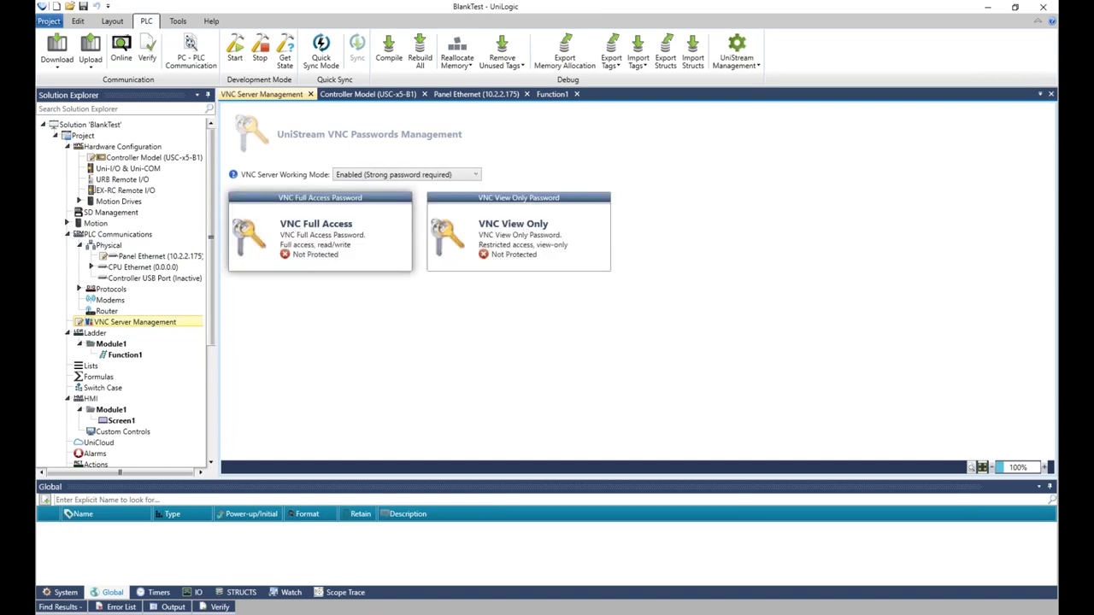